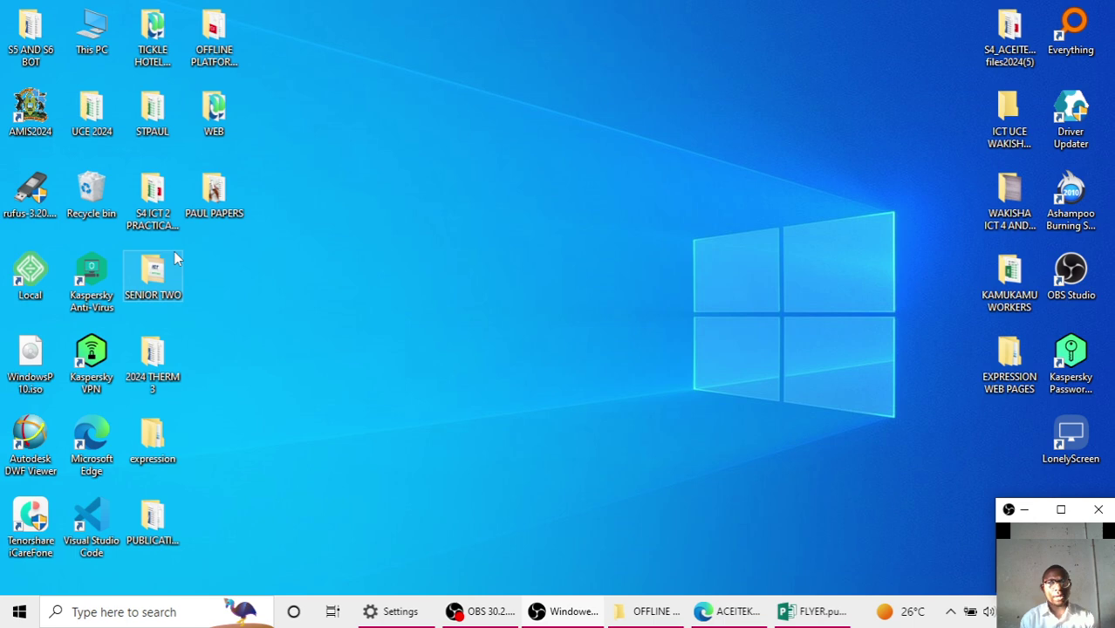
Bring up ACEITEKA FORM FOUR.pdf and read the Item 1 scenario about the challenges facing the village of Kalibobbo
click(654, 612)
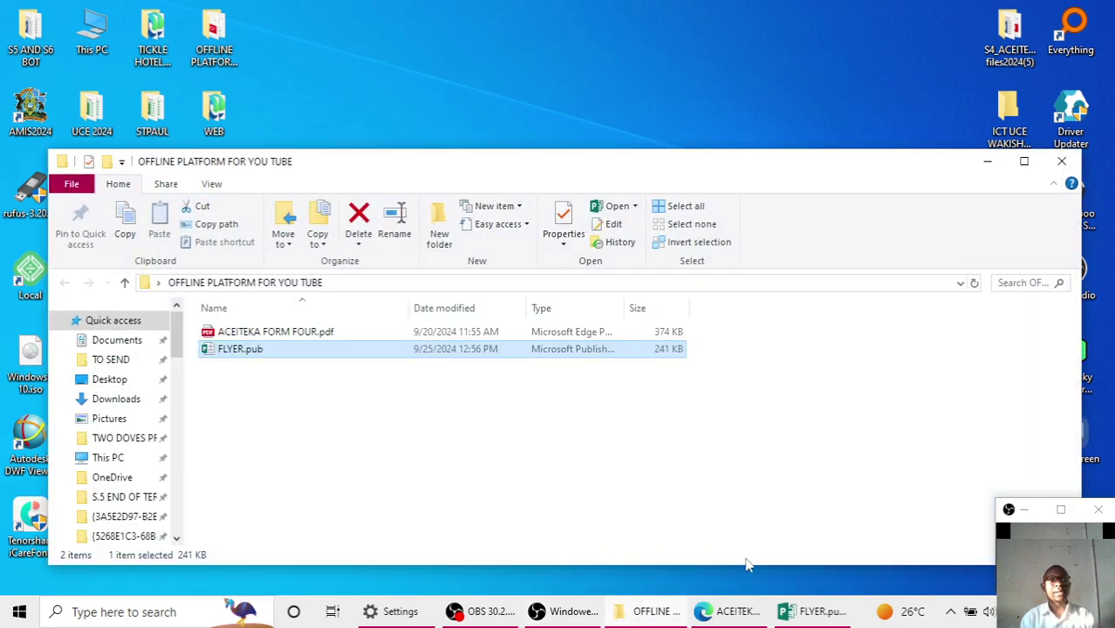
click(731, 612)
scroll(484, 199, down, 2)
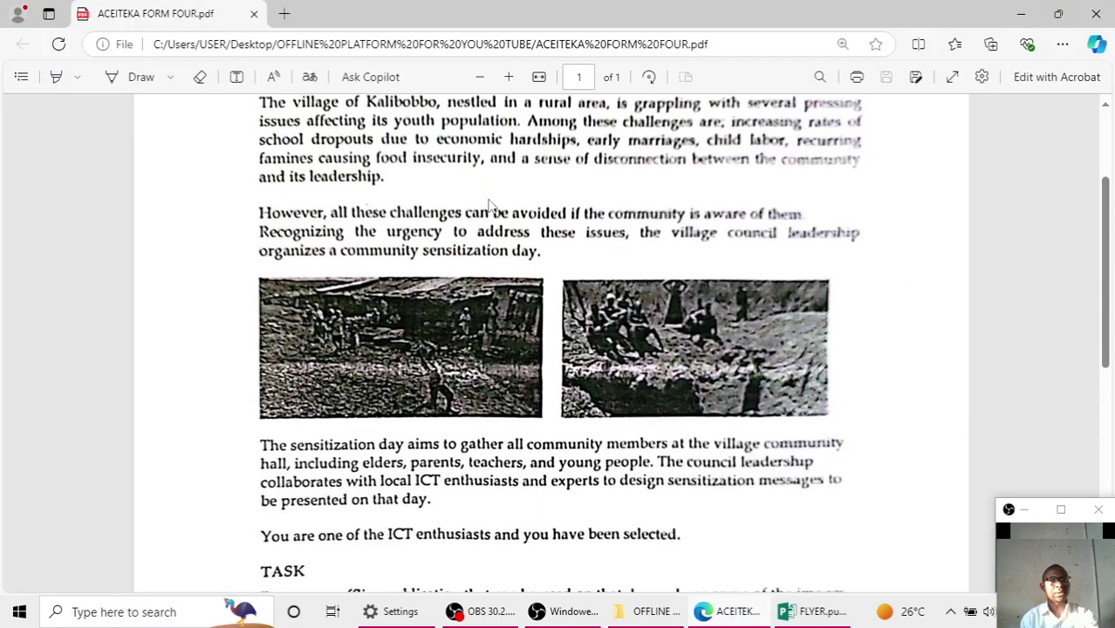
scroll(486, 205, up, 1)
scroll(490, 207, down, 2)
scroll(489, 207, up, 1)
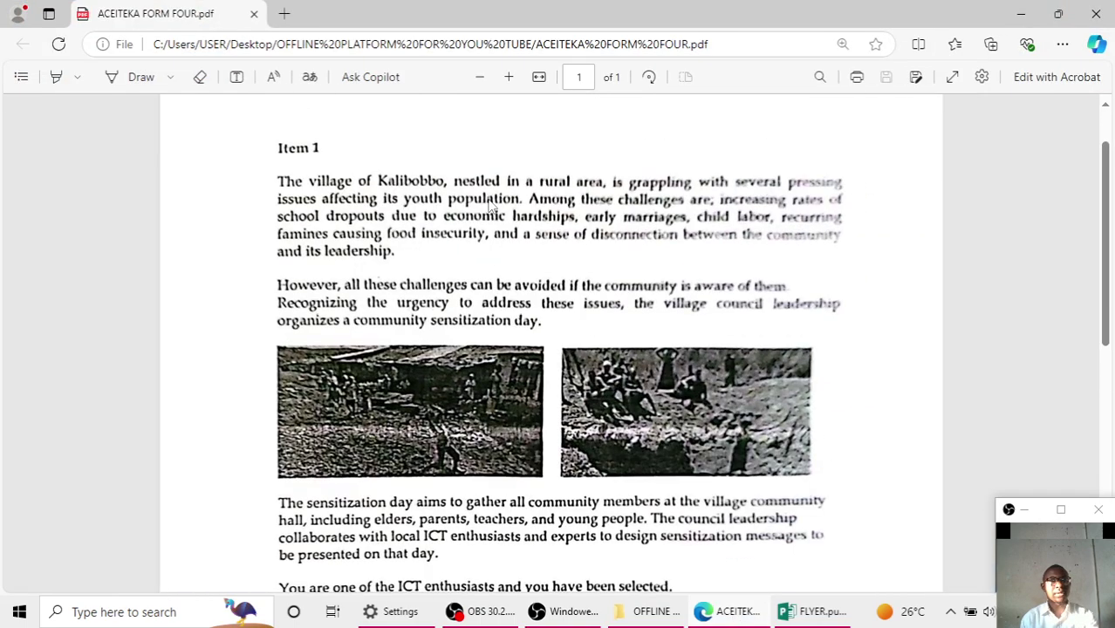
scroll(491, 206, down, 1)
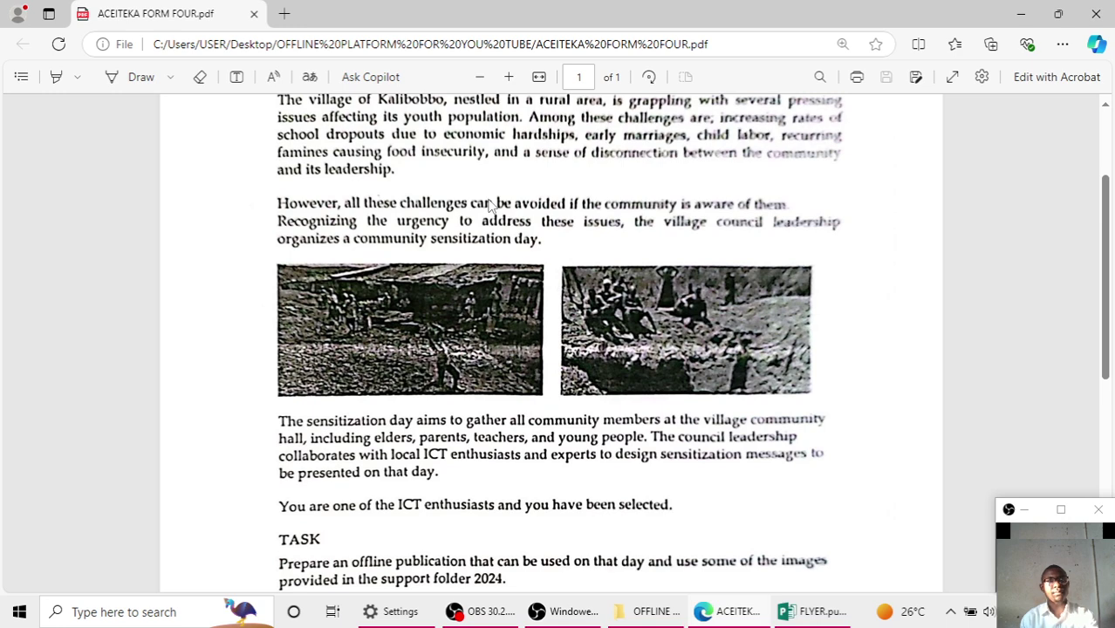
scroll(491, 205, up, 1)
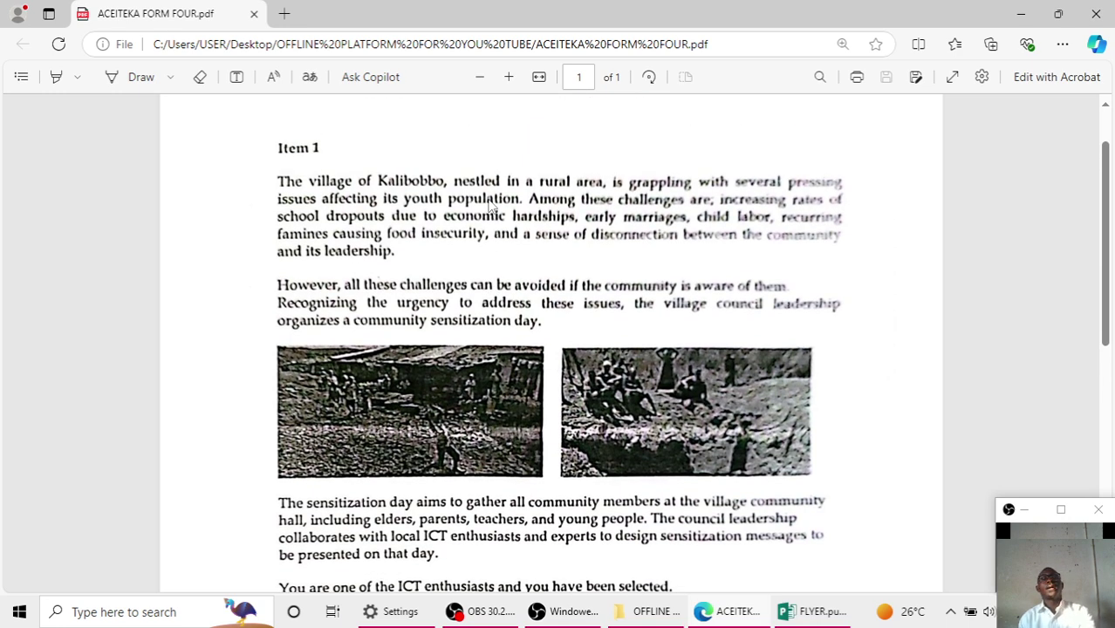
scroll(491, 206, up, 1)
scroll(518, 108, up, 1)
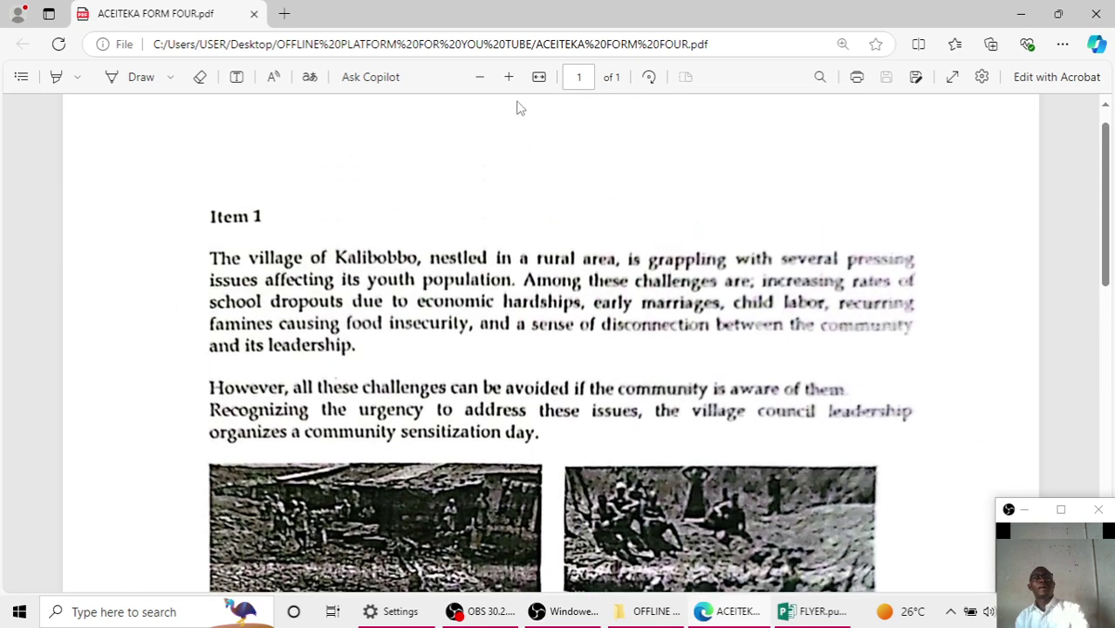
scroll(518, 107, down, 1)
scroll(517, 107, up, 2)
scroll(517, 107, down, 2)
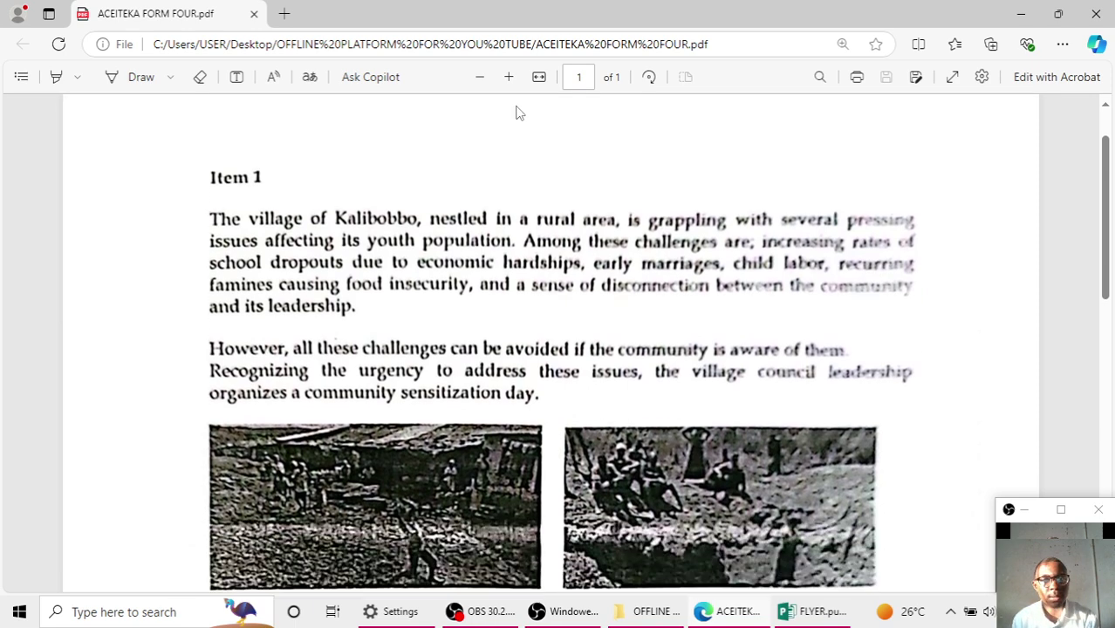
scroll(517, 109, up, 1)
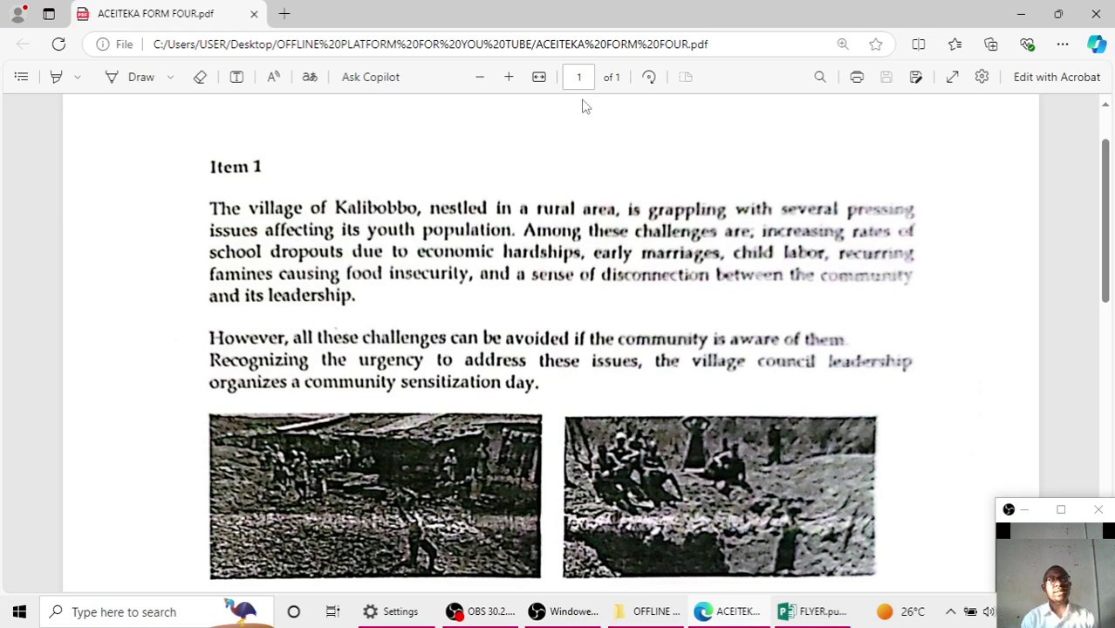
Read through the sensitization day details and the Item 1 task about preparing an offline publication
scroll(575, 257, down, 1)
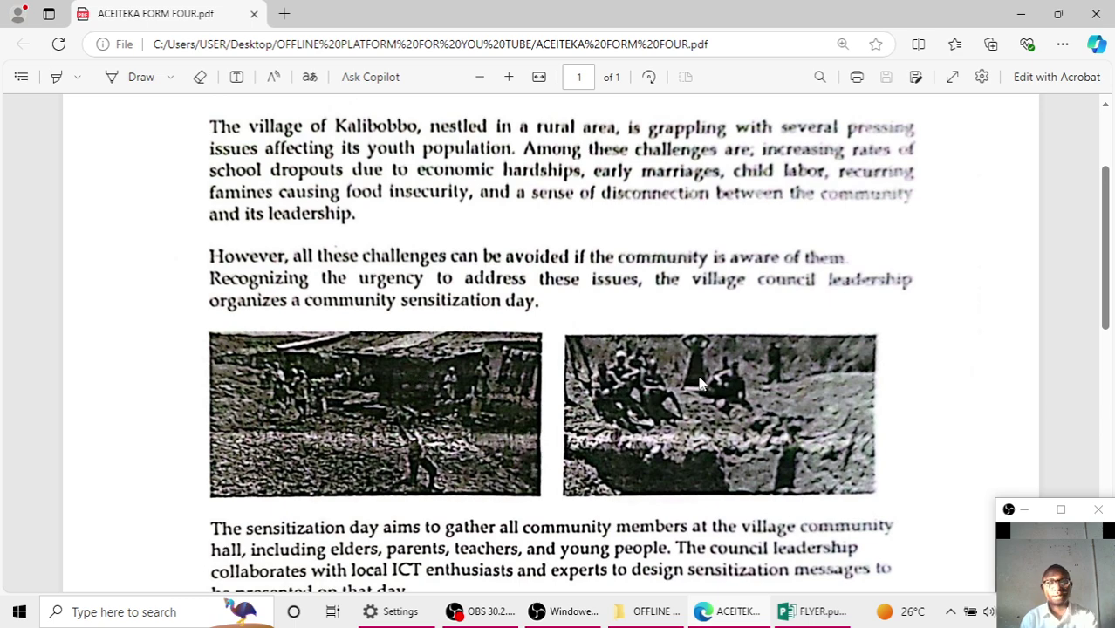
scroll(590, 314, down, 2)
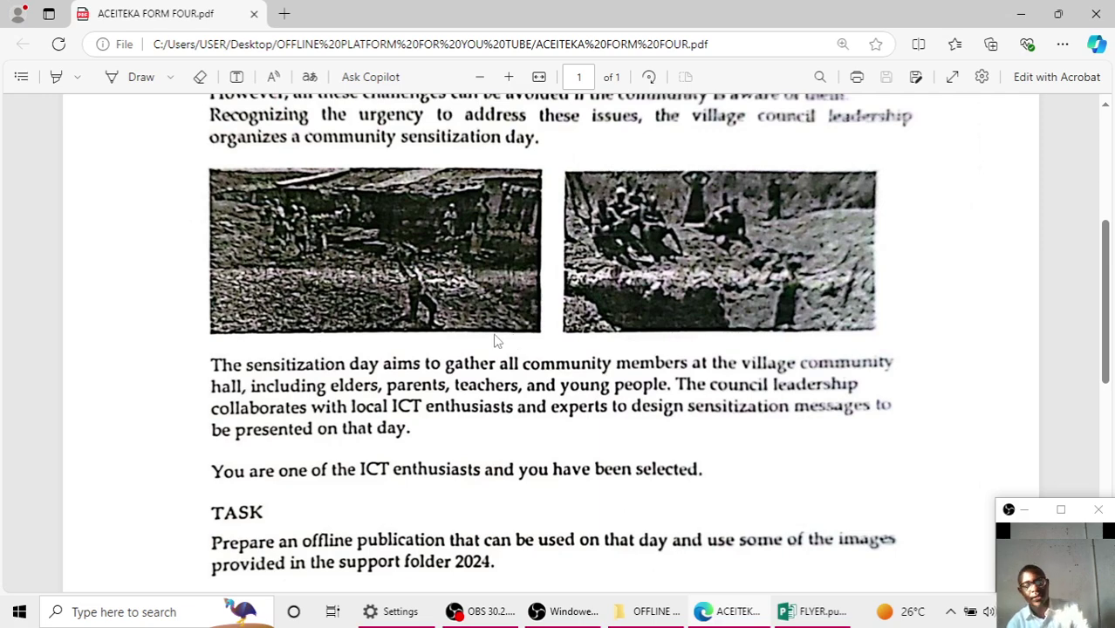
scroll(471, 384, down, 1)
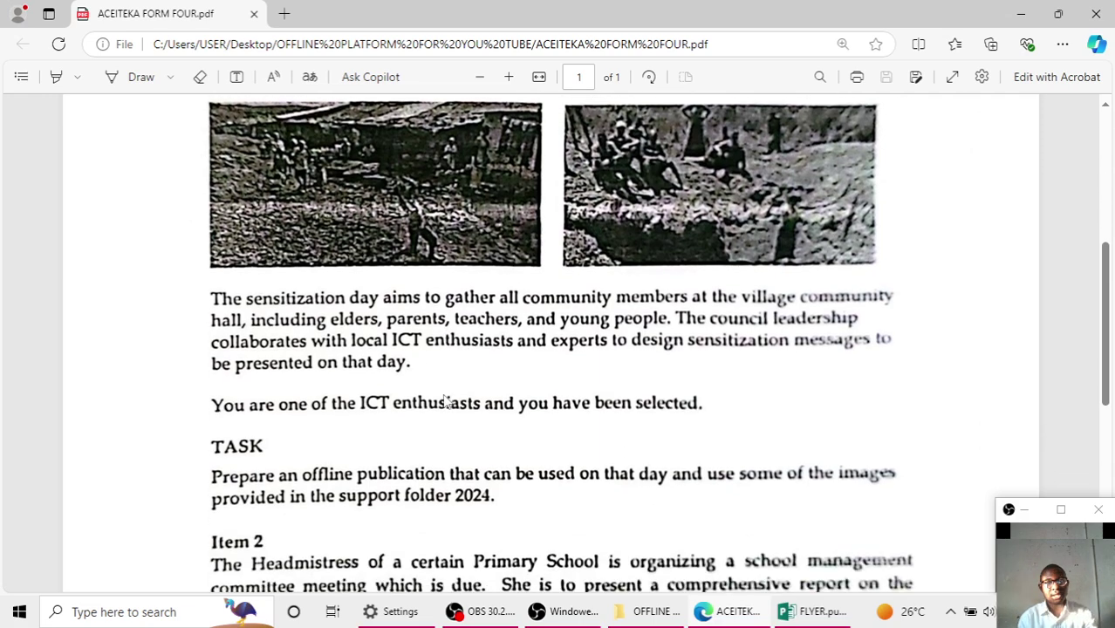
scroll(446, 400, up, 1)
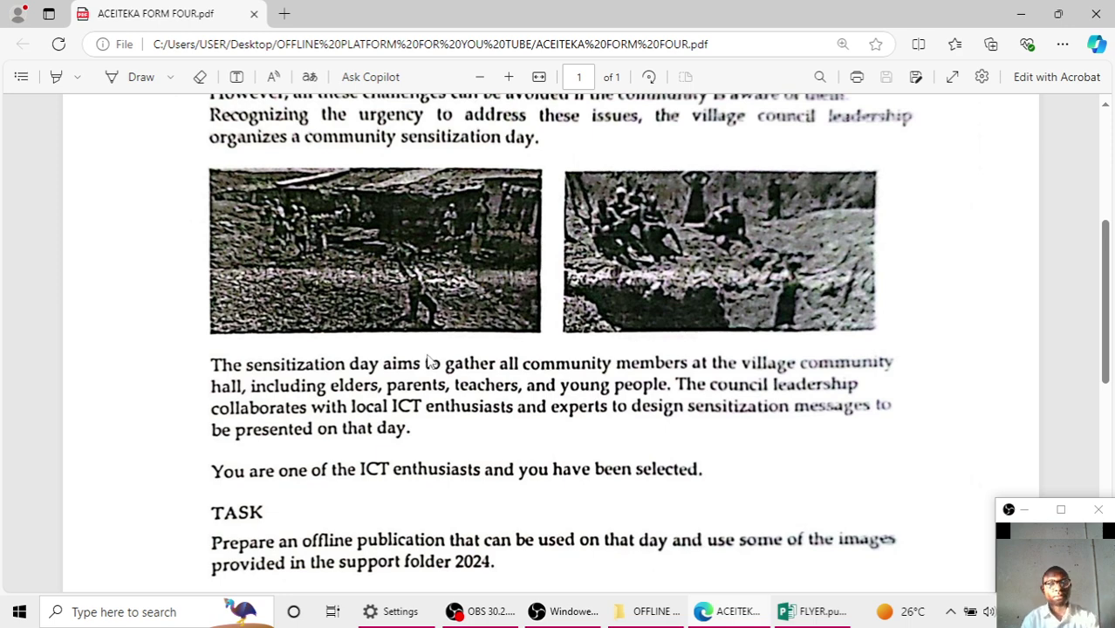
scroll(520, 281, up, 3)
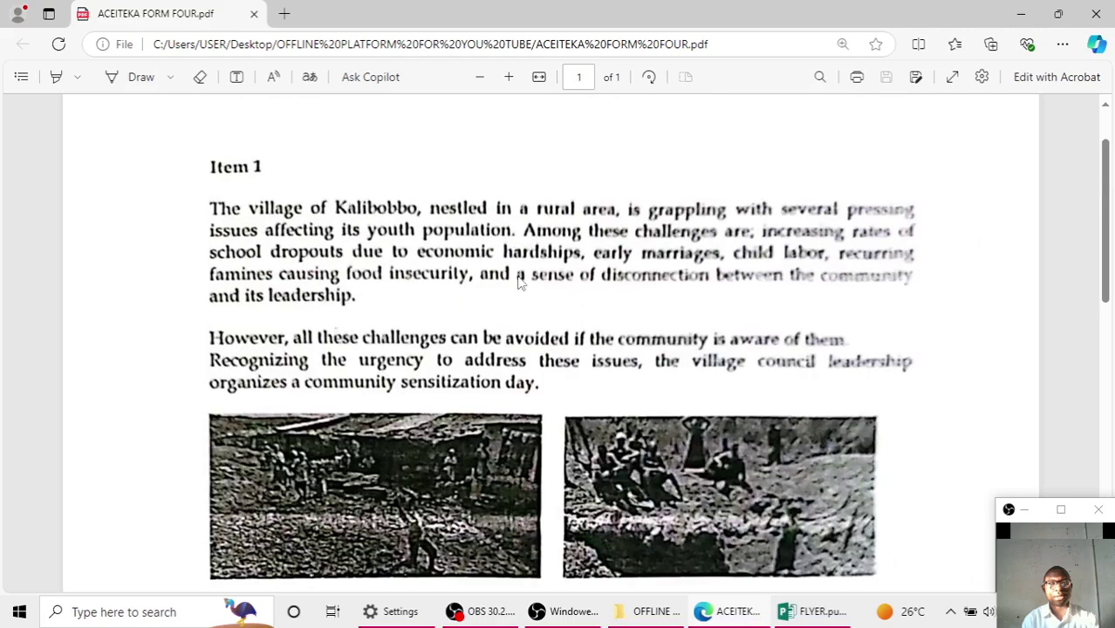
ctrl+scroll(520, 281, down, 1)
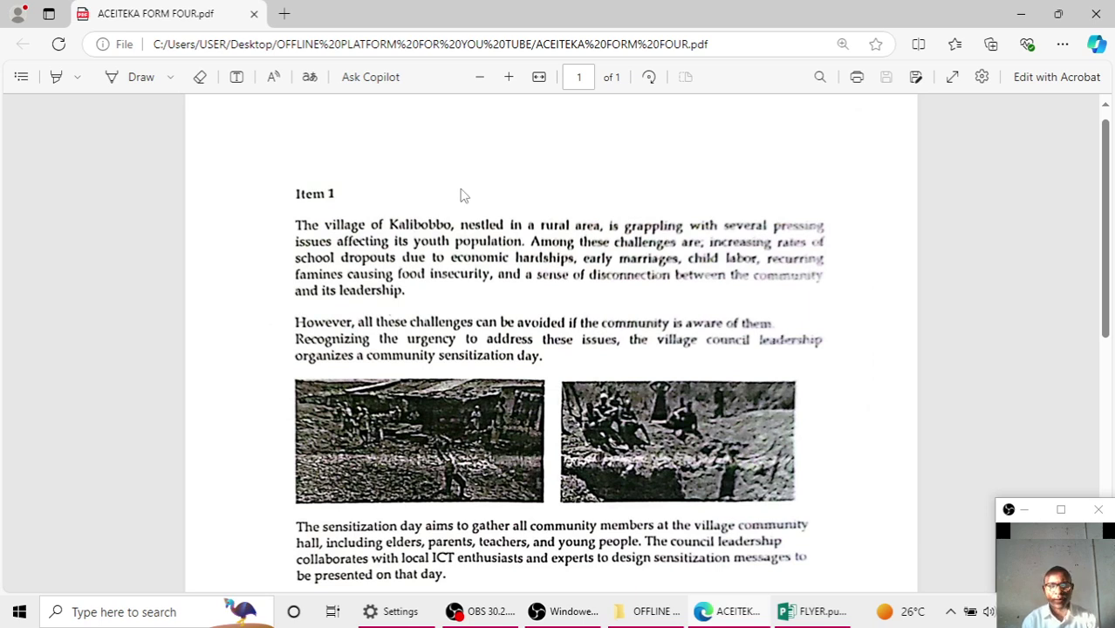
Minimize the exam PDF and move the OFFLINE PLATFORM FOR YOU TUBE folder window aside to uncover the desktop icons
click(1022, 14)
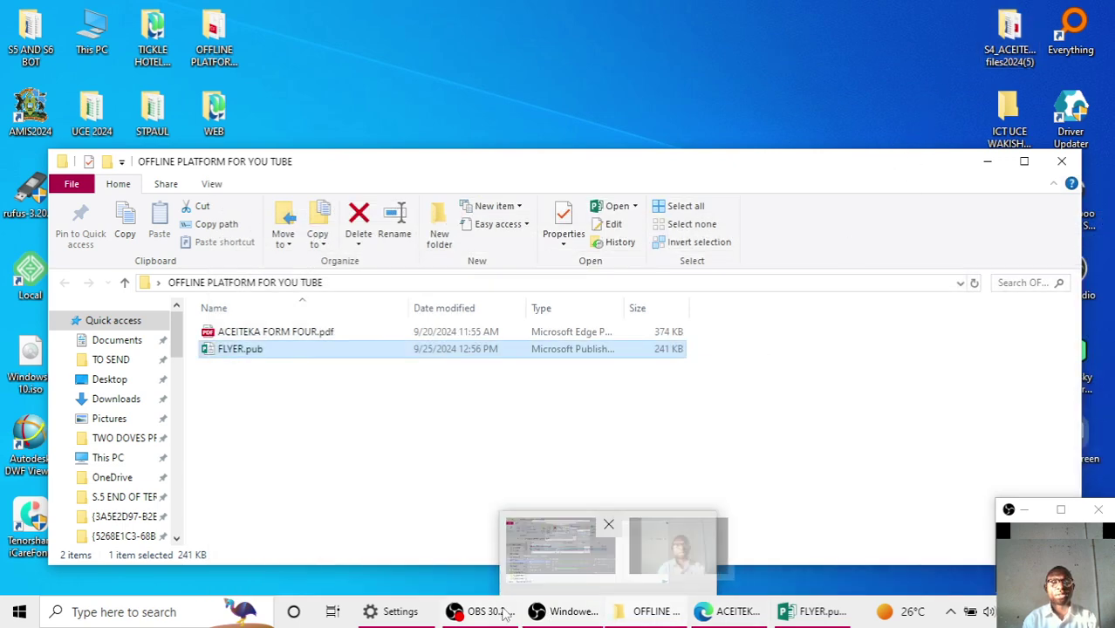
mouse_move(744, 625)
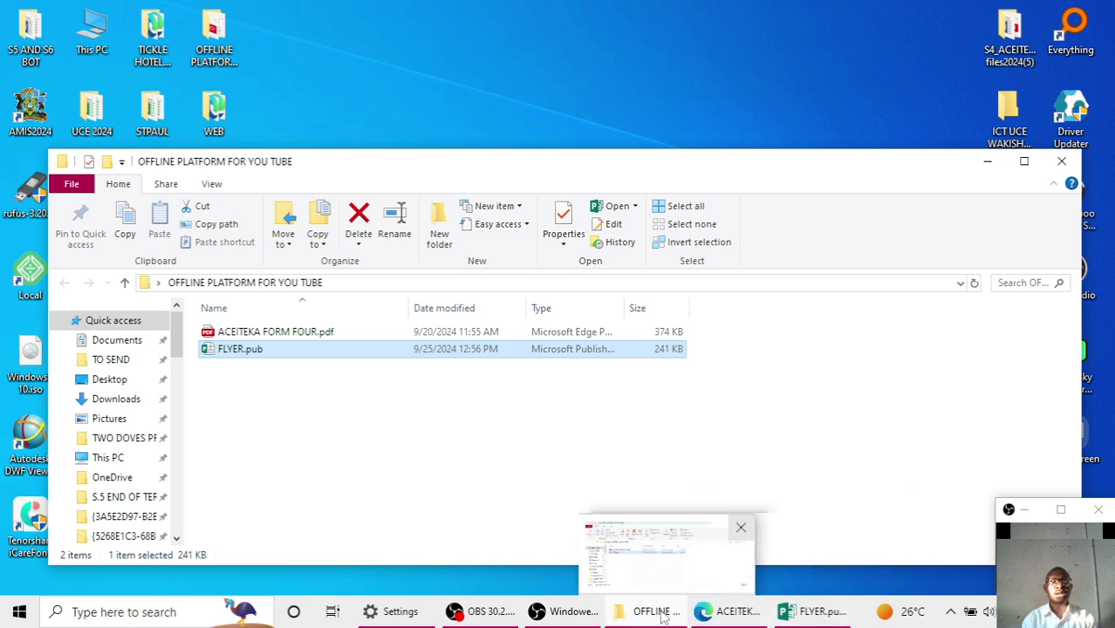
click(729, 613)
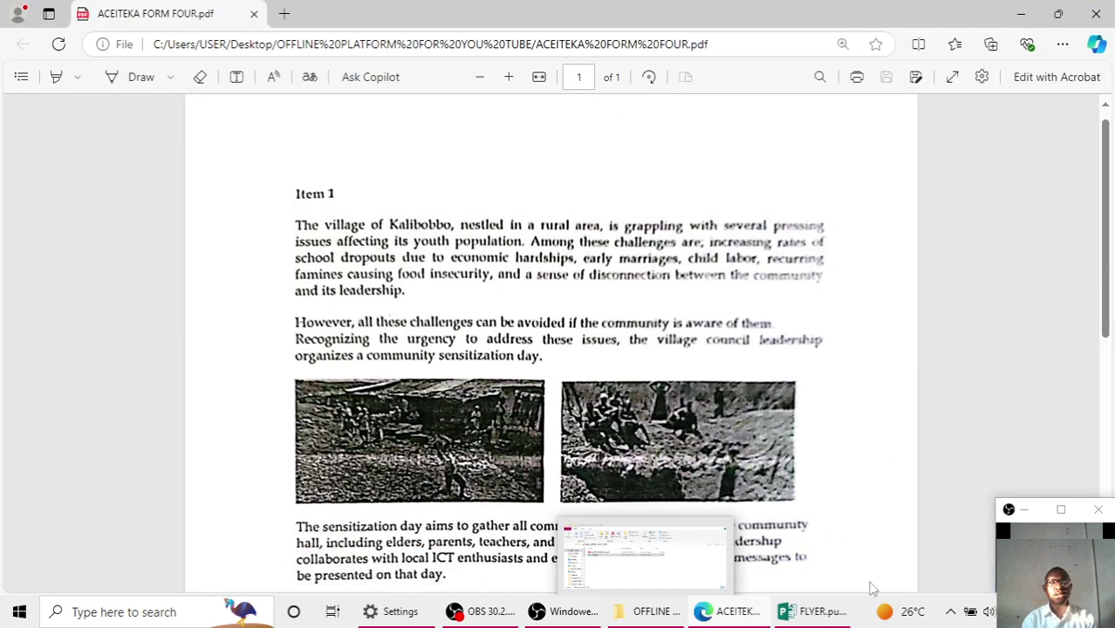
click(1020, 14)
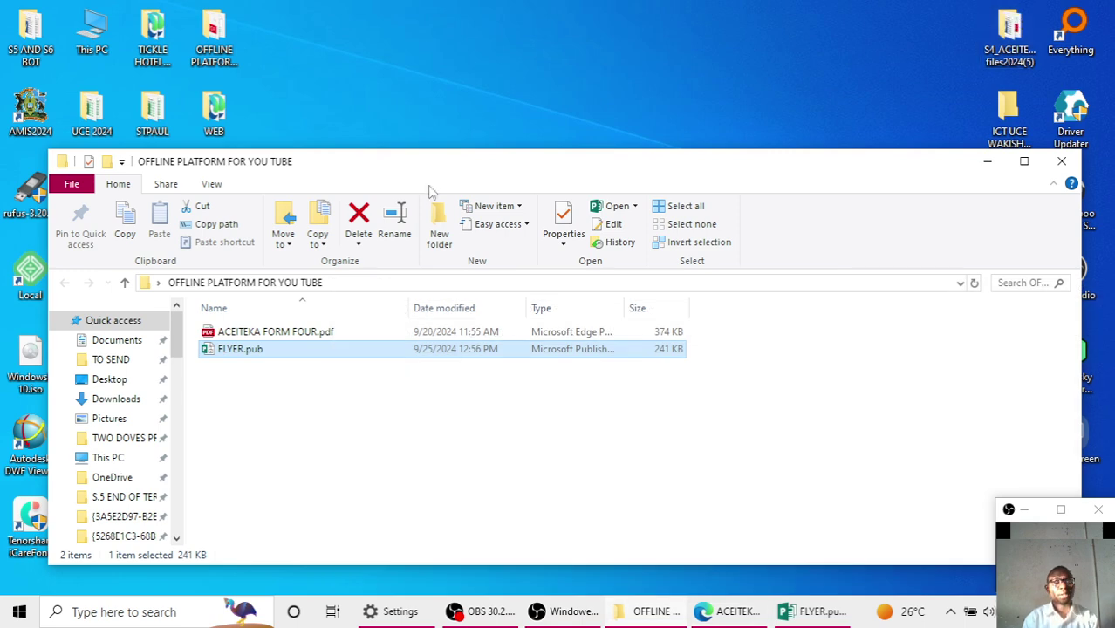
drag(636, 154, 774, 156)
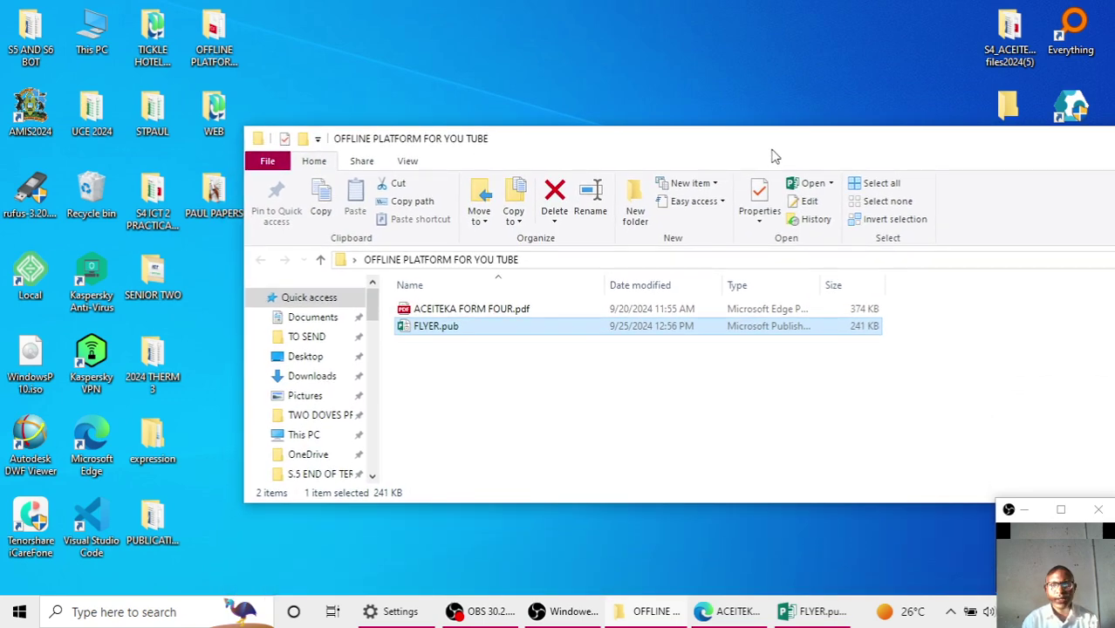
Open USB Drive (E:) from This PC
click(116, 46)
double_click(117, 46)
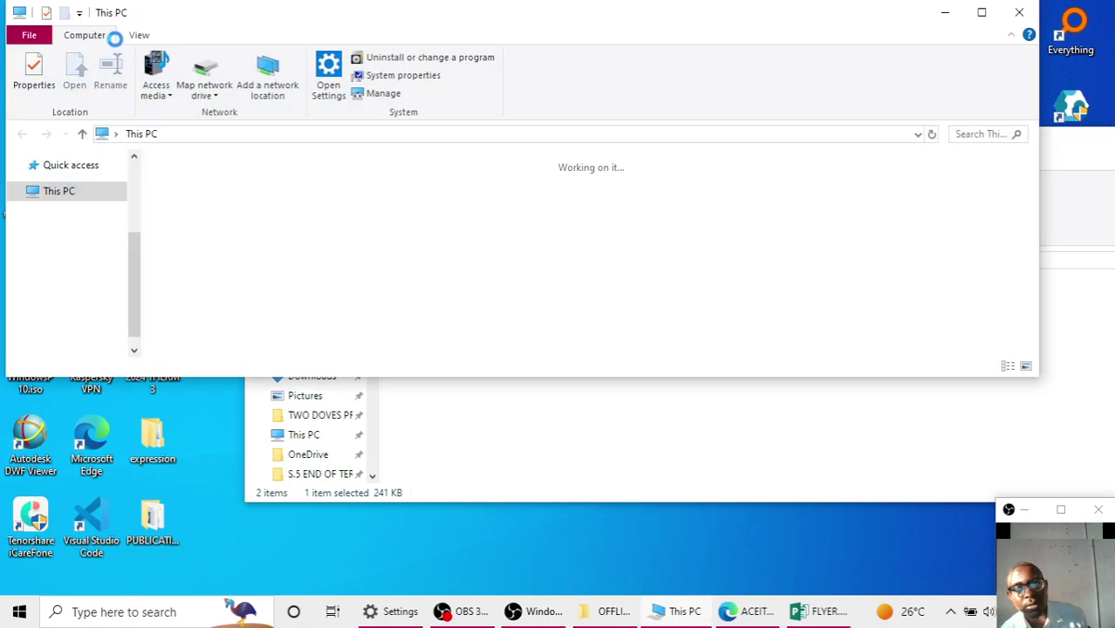
click(668, 315)
double_click(668, 315)
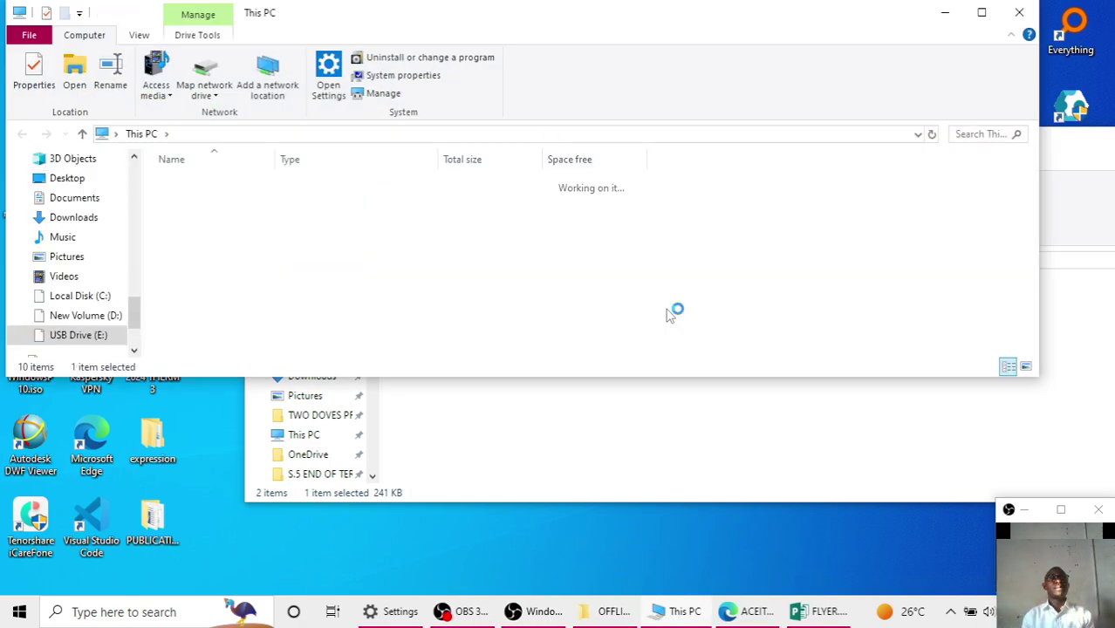
Copy the NLSC ICT PRACTICAL BOOK 2025 folder from the USB drive and minimize the drive window
click(231, 223)
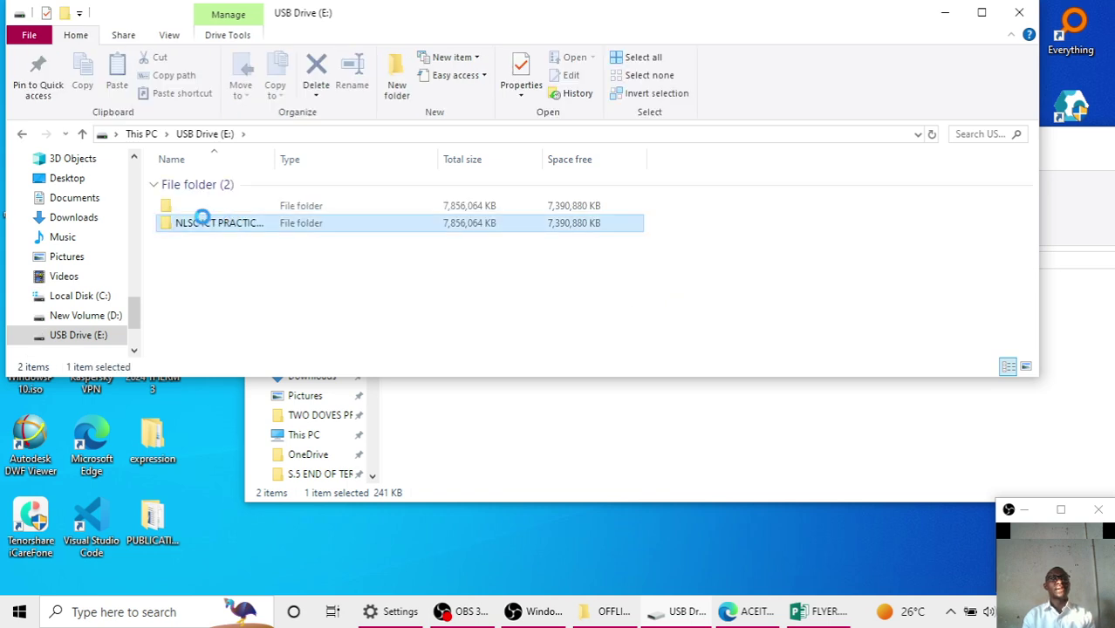
right_click(227, 277)
click(185, 220)
right_click(184, 220)
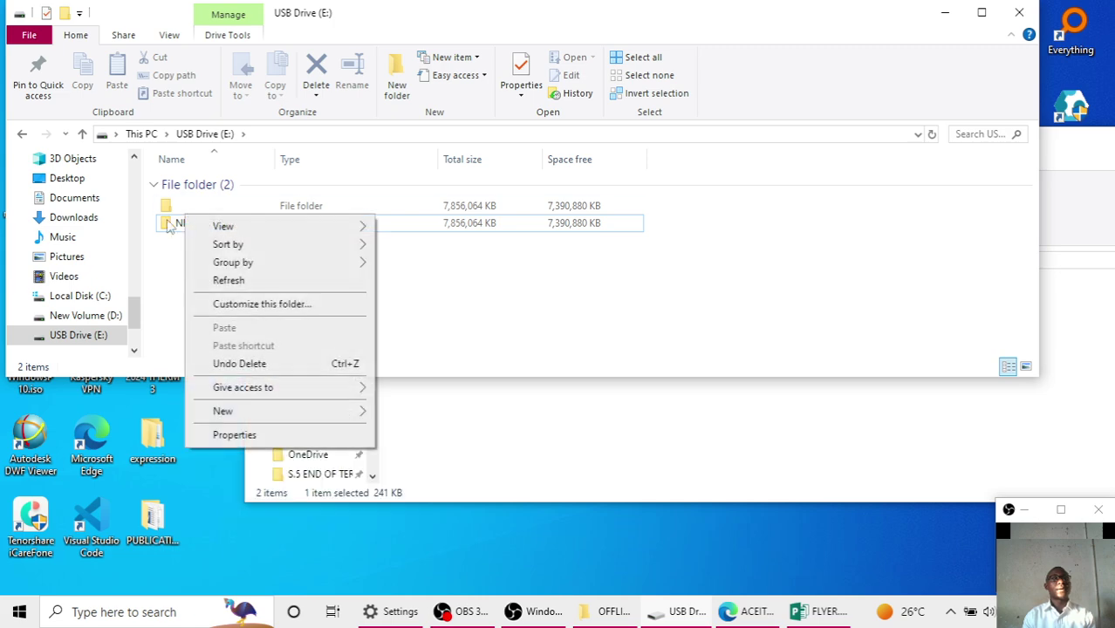
click(167, 220)
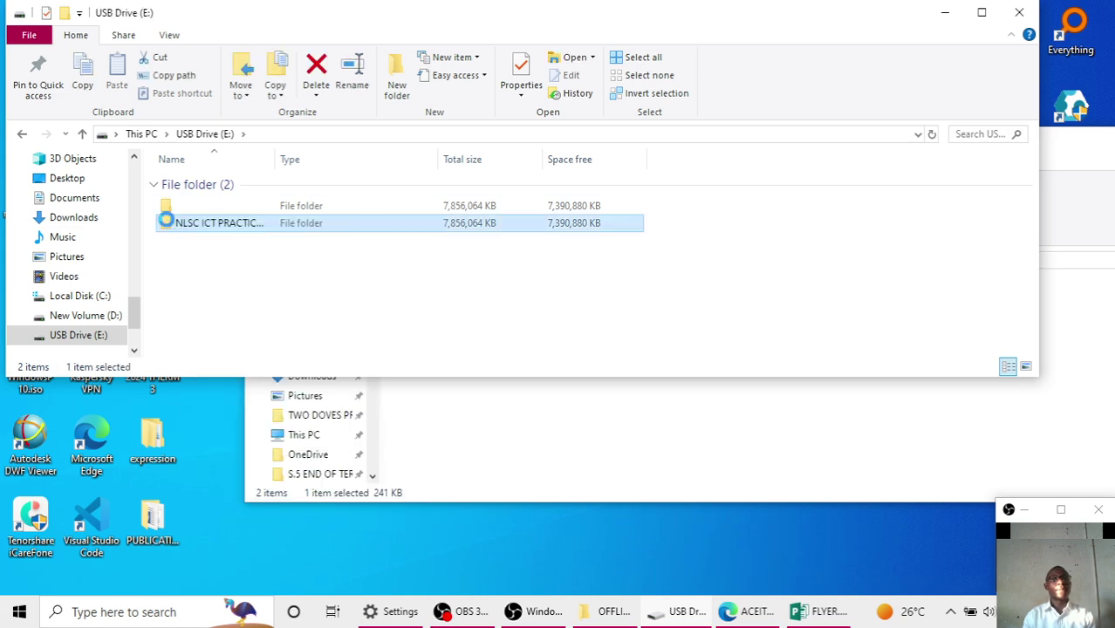
right_click(165, 220)
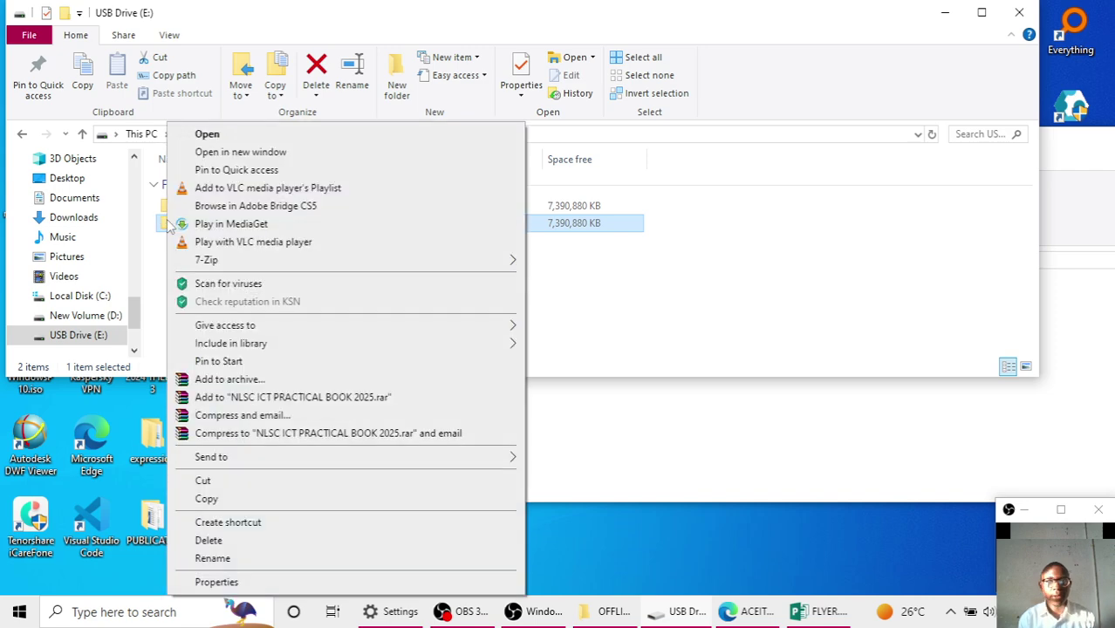
click(224, 499)
click(945, 12)
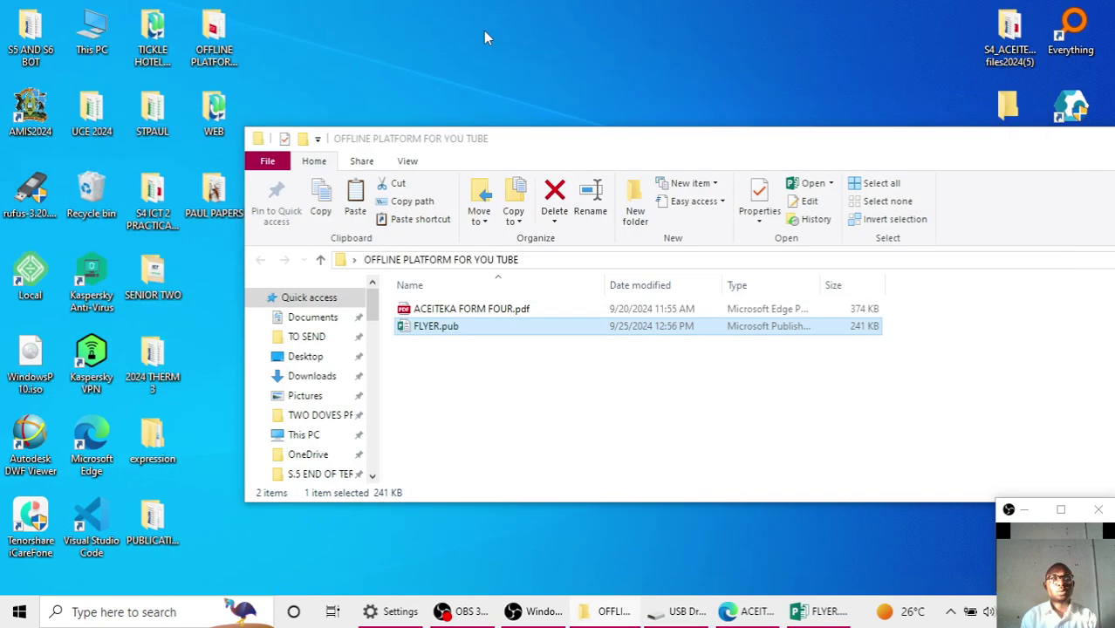
Paste the copied folder onto the desktop and minimize the OFFLINE PLATFORM FOR YOU TUBE window
right_click(483, 30)
click(523, 102)
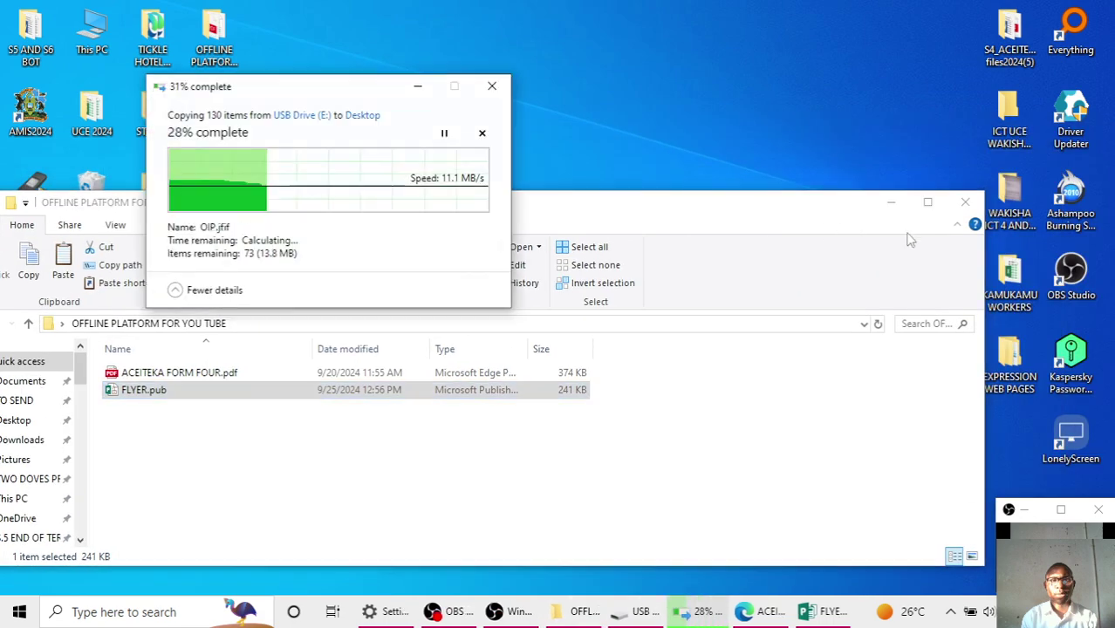
click(907, 239)
click(891, 202)
right_click(797, 85)
click(834, 134)
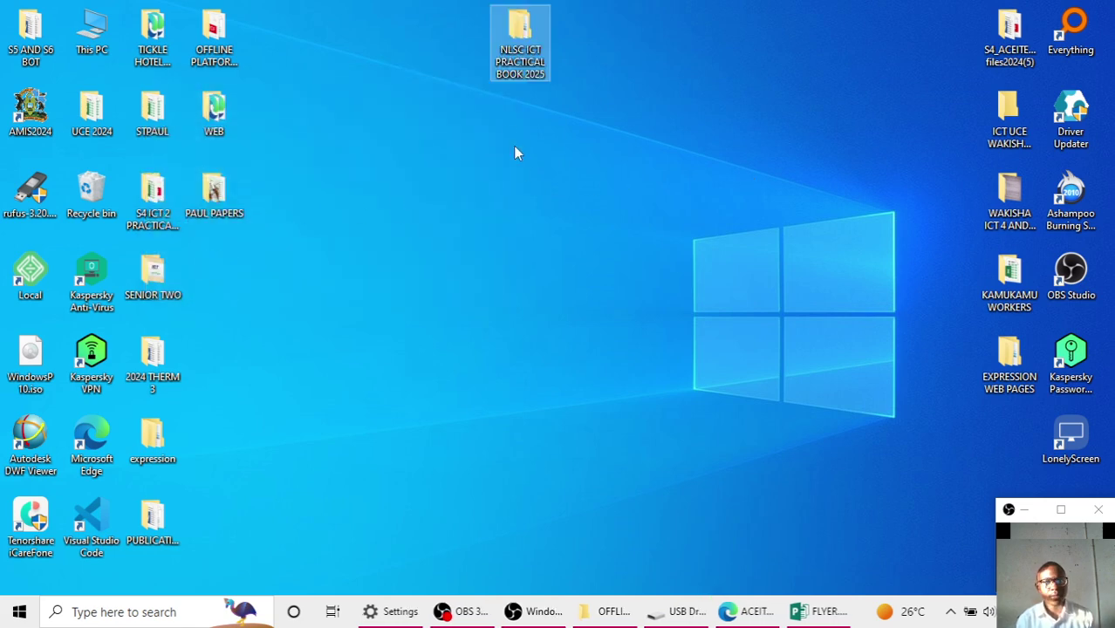
Locate the S4_ACEITEKA_support files2024(5) folder inside NLSC ICT PRACTICAL BOOK 2025 and examine its contents
double_click(513, 59)
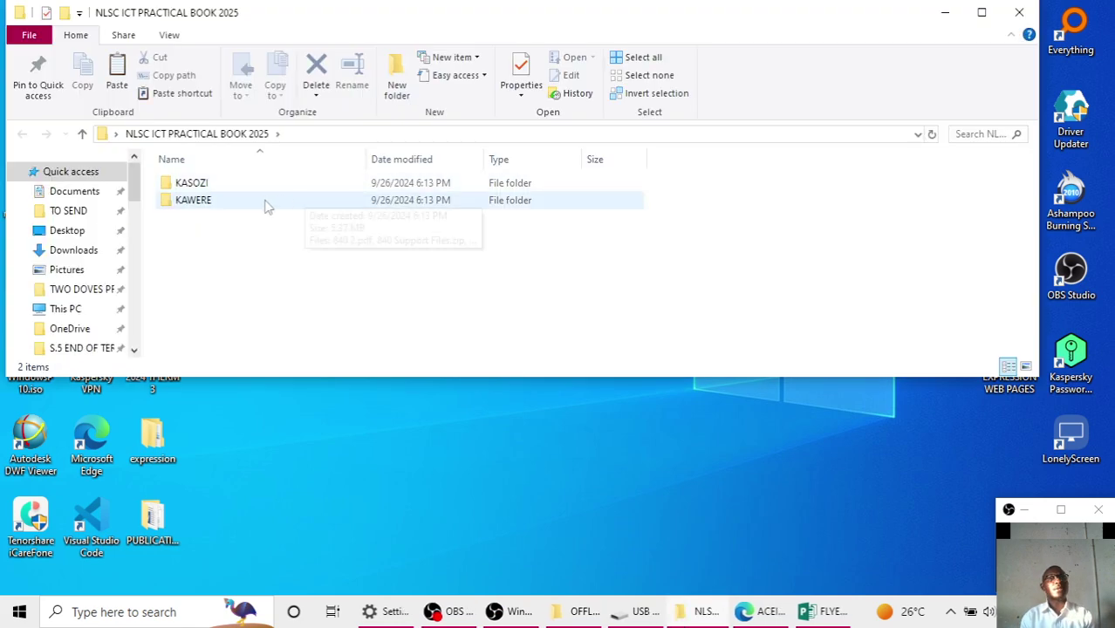
double_click(211, 189)
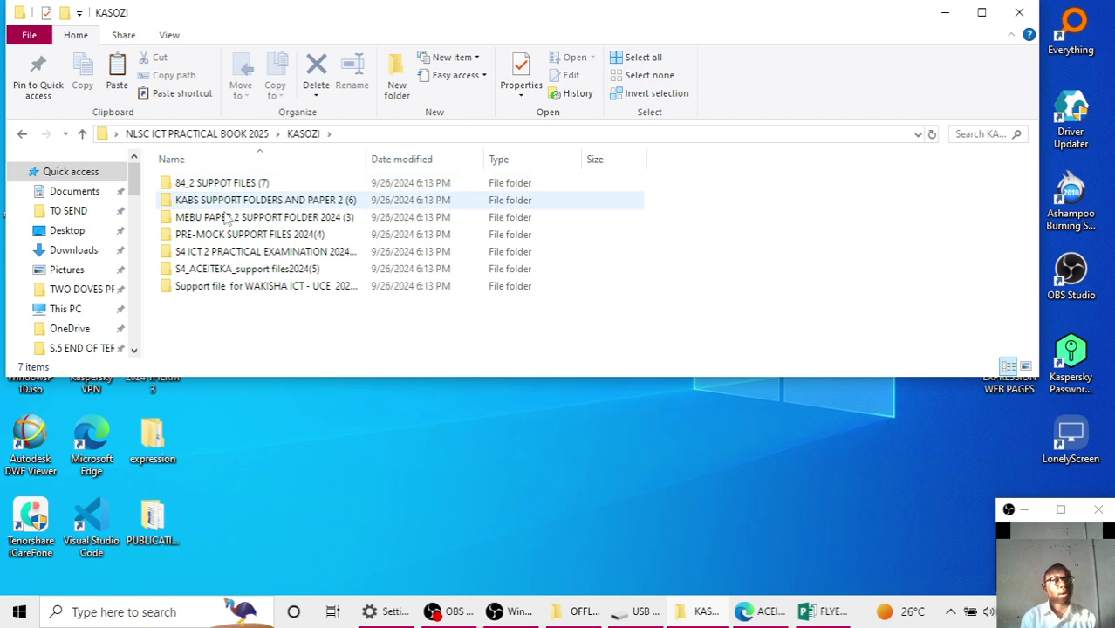
double_click(233, 270)
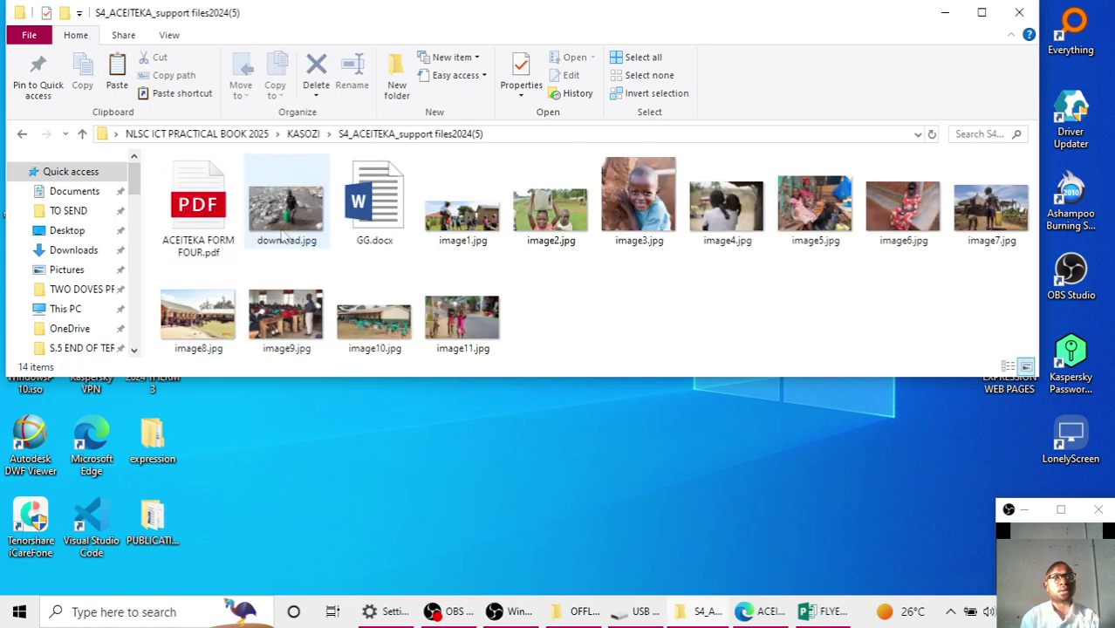
Copy the S4_ACEITEKA_support files2024(5) folder from its parent folder and paste it onto the desktop
click(22, 134)
right_click(187, 271)
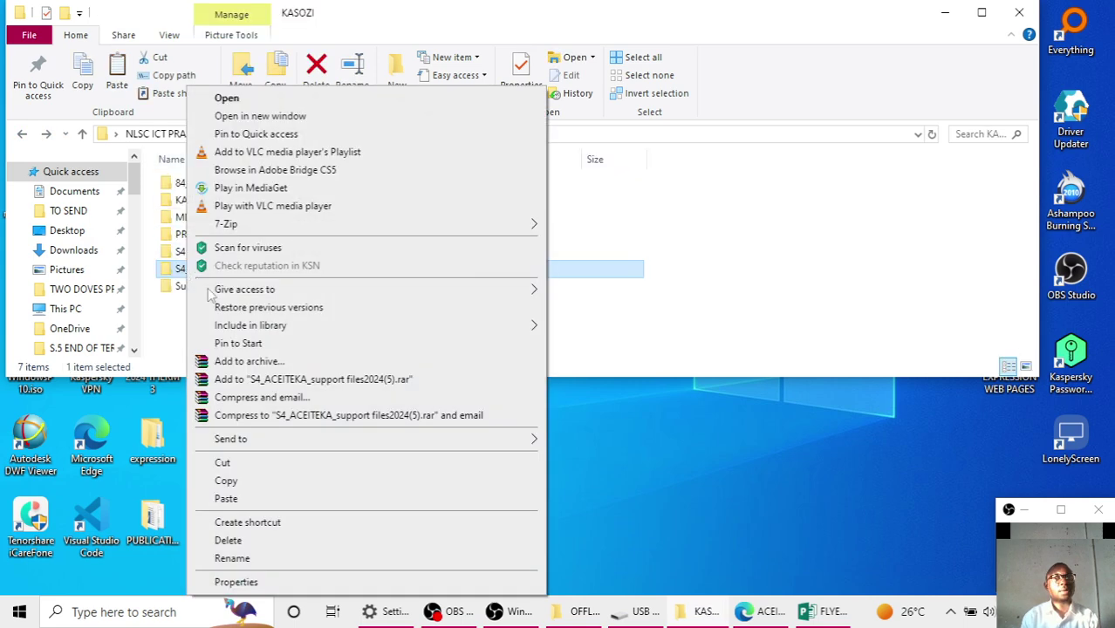
click(226, 481)
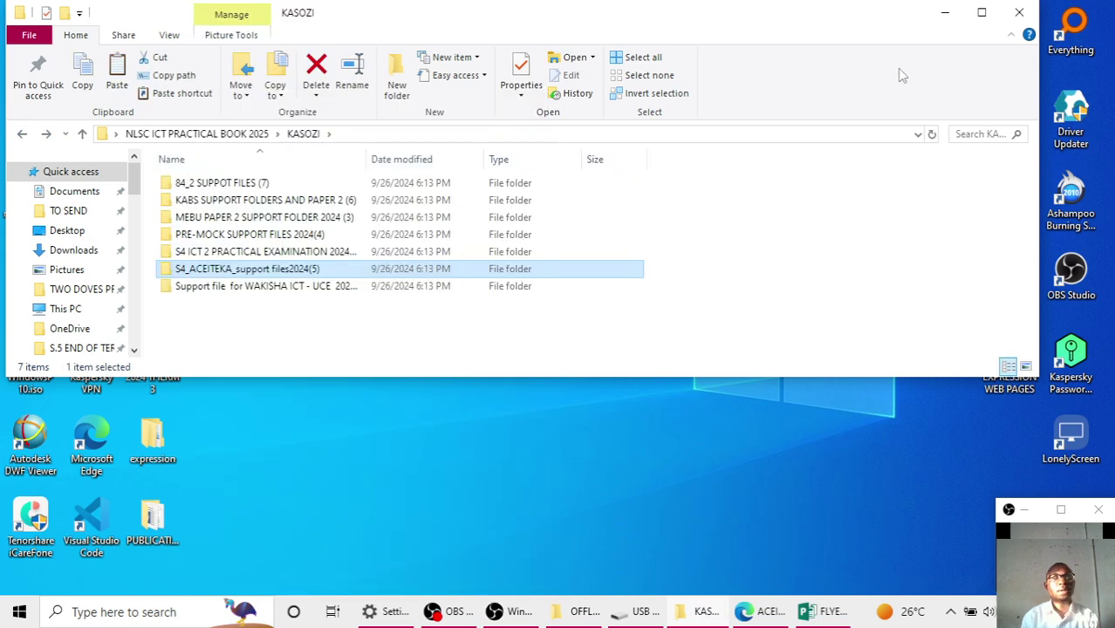
click(945, 12)
right_click(441, 212)
click(480, 283)
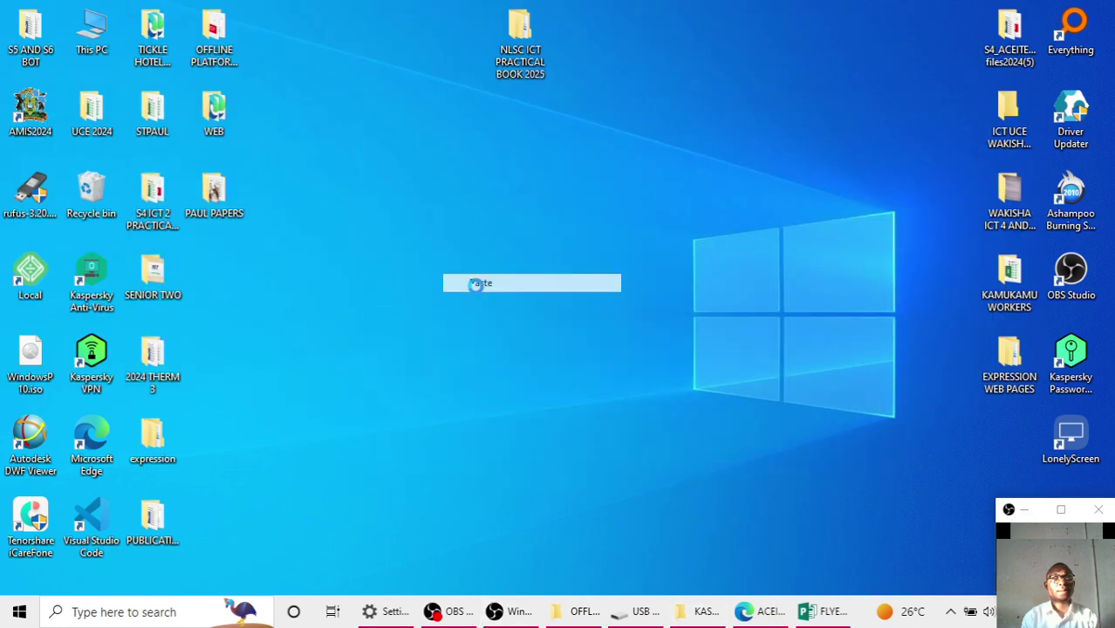
click(498, 183)
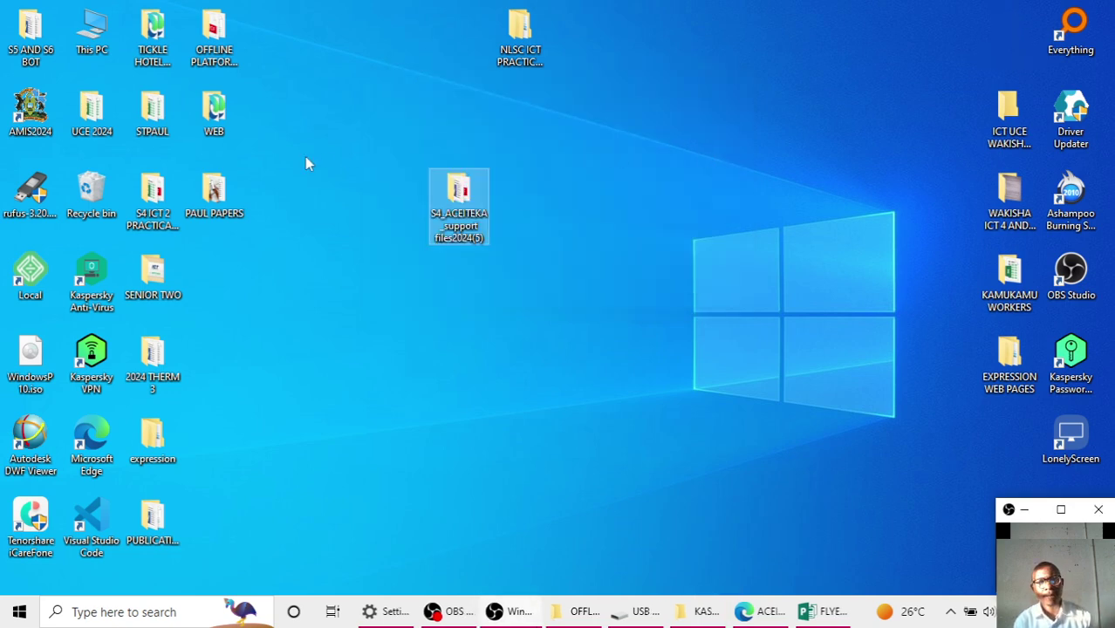
Examine the support files in the desktop copy of S4_ACEITEKA_support files2024(5) and minimize its window
click(460, 209)
double_click(471, 205)
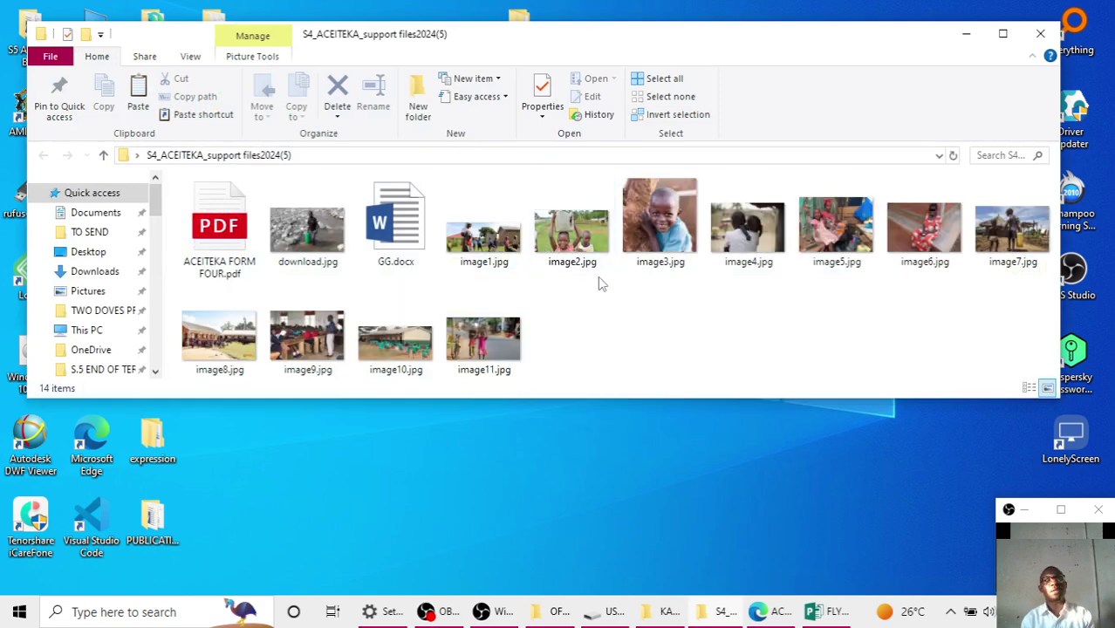
click(966, 33)
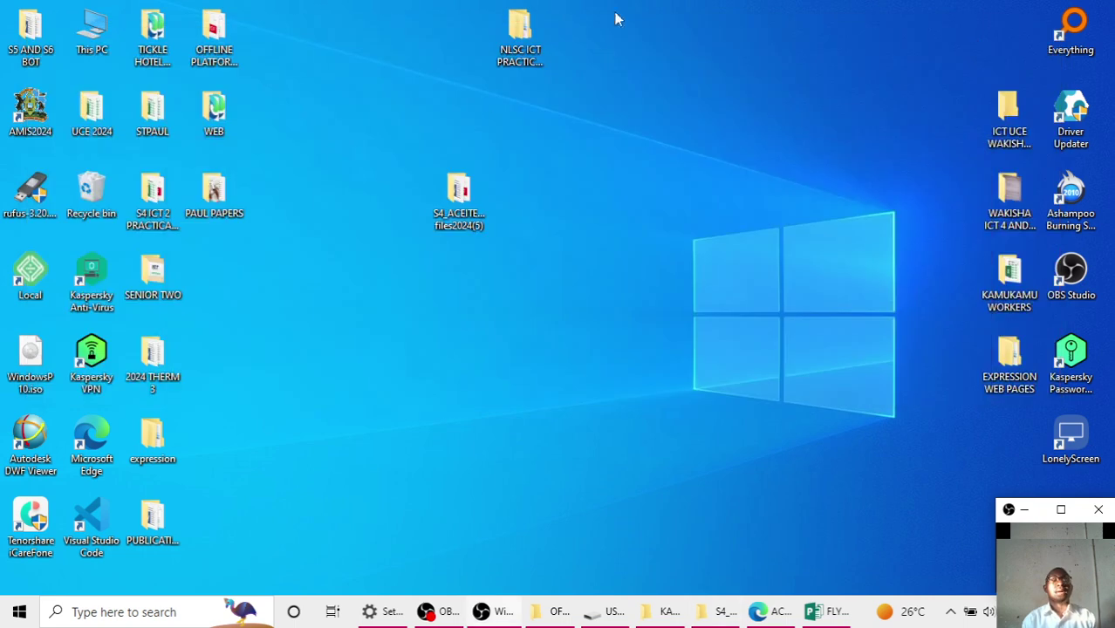
Try to open FLYER.pub again from the OFFLINE PLATFORM FOR YOU TUBE folder and dismiss the extra Publisher window
double_click(213, 39)
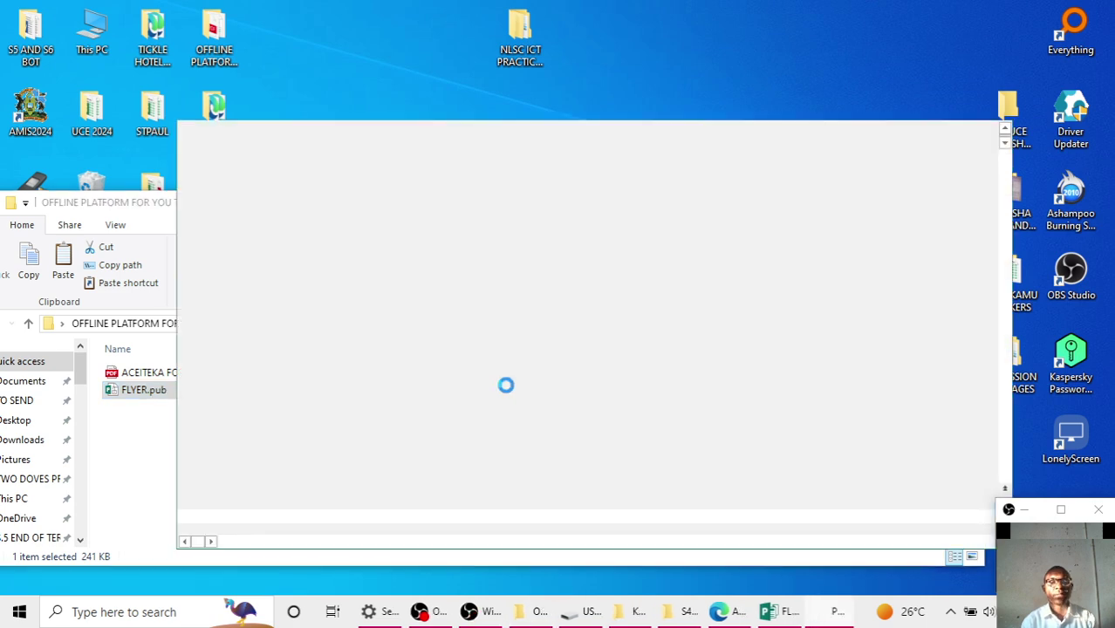
mouse_move(836, 616)
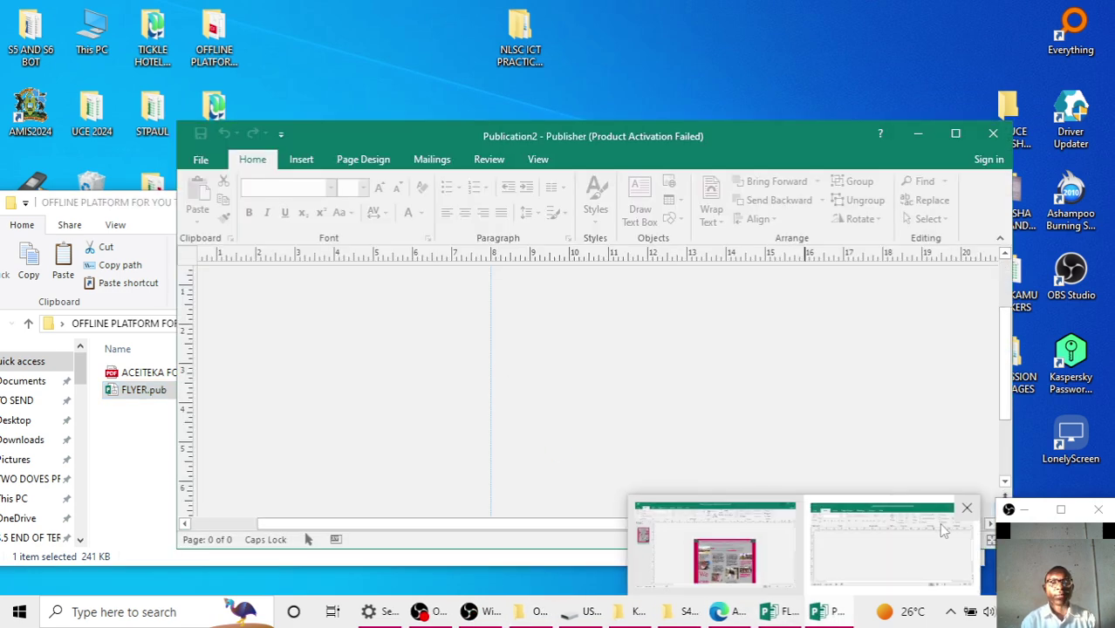
click(967, 508)
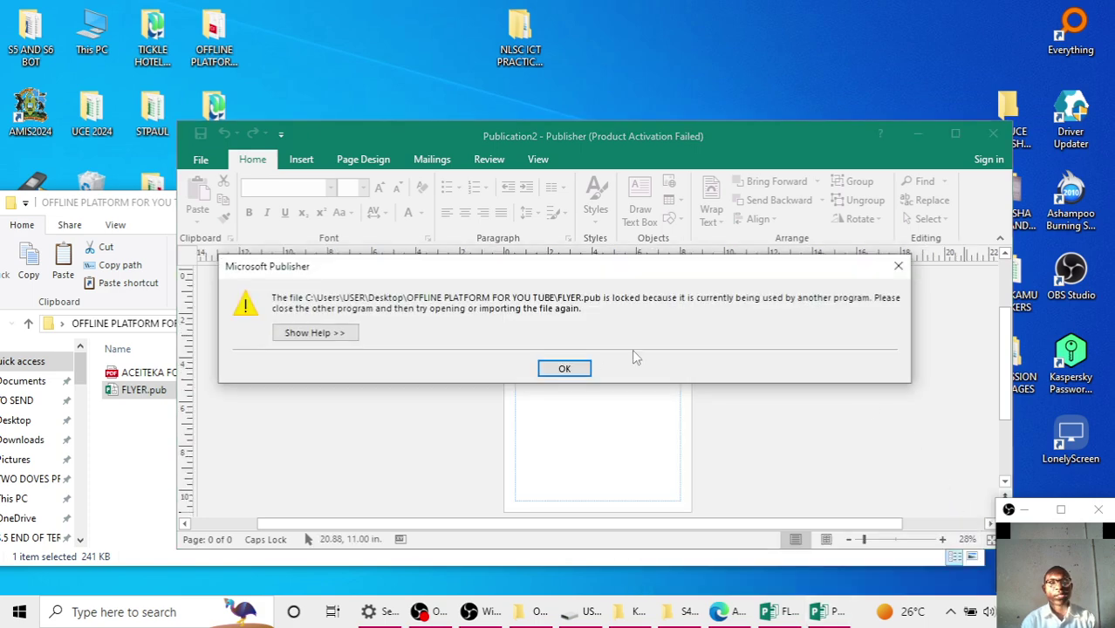
click(577, 367)
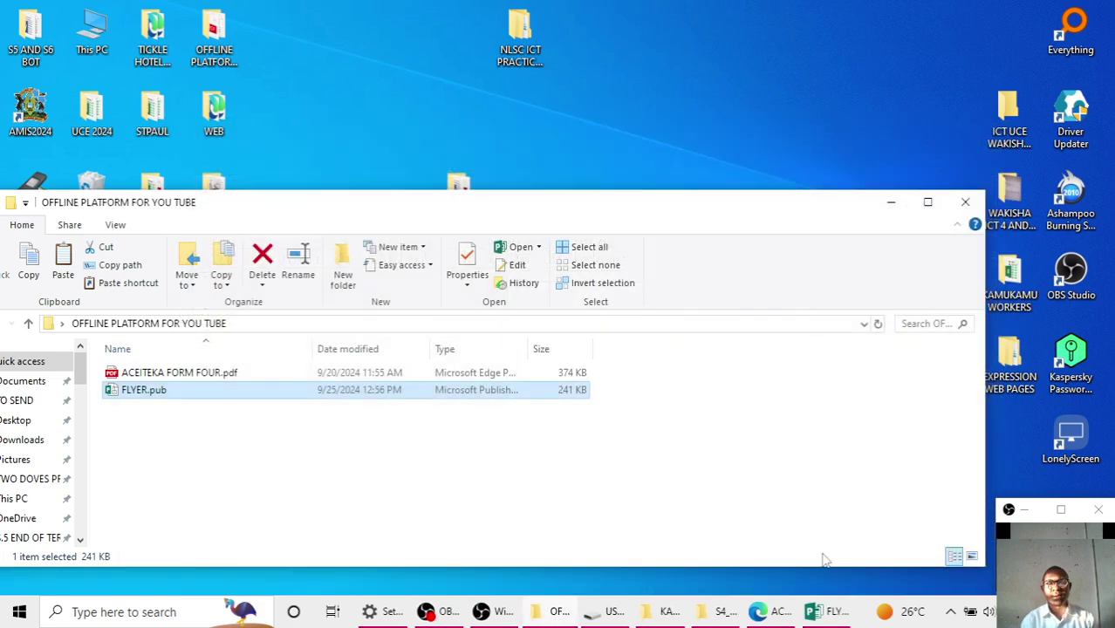
Examine the sample flyer FLYER.pub in Publisher, from its title and message sections down to the response form
click(813, 611)
scroll(519, 411, down, 1)
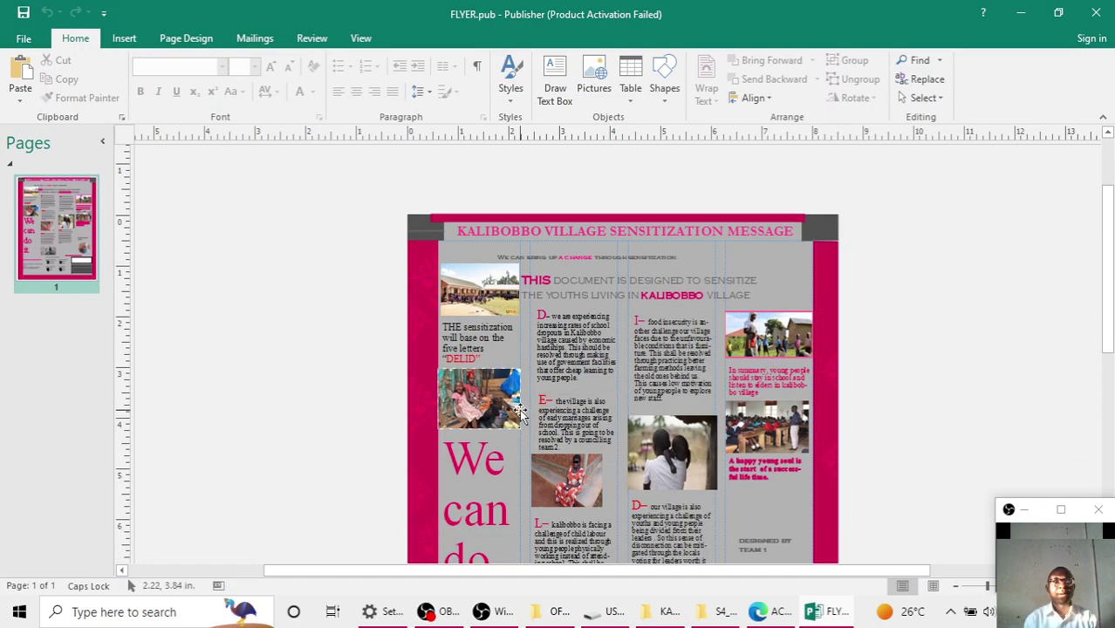
scroll(558, 388, up, 2)
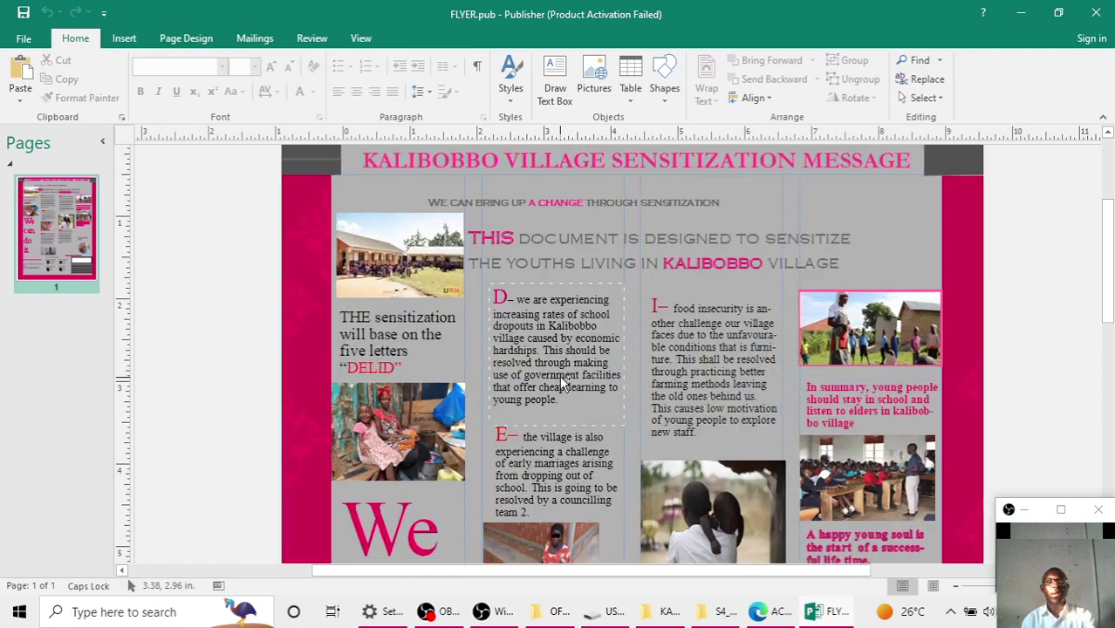
scroll(563, 384, up, 2)
scroll(564, 383, up, 2)
scroll(566, 382, down, 1)
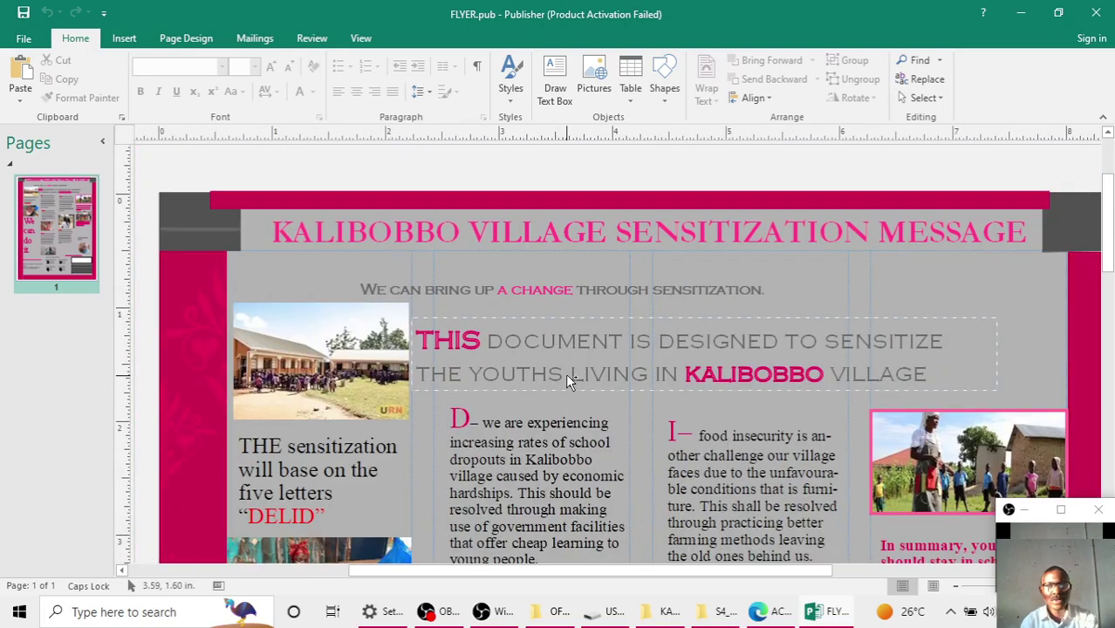
scroll(567, 380, down, 1)
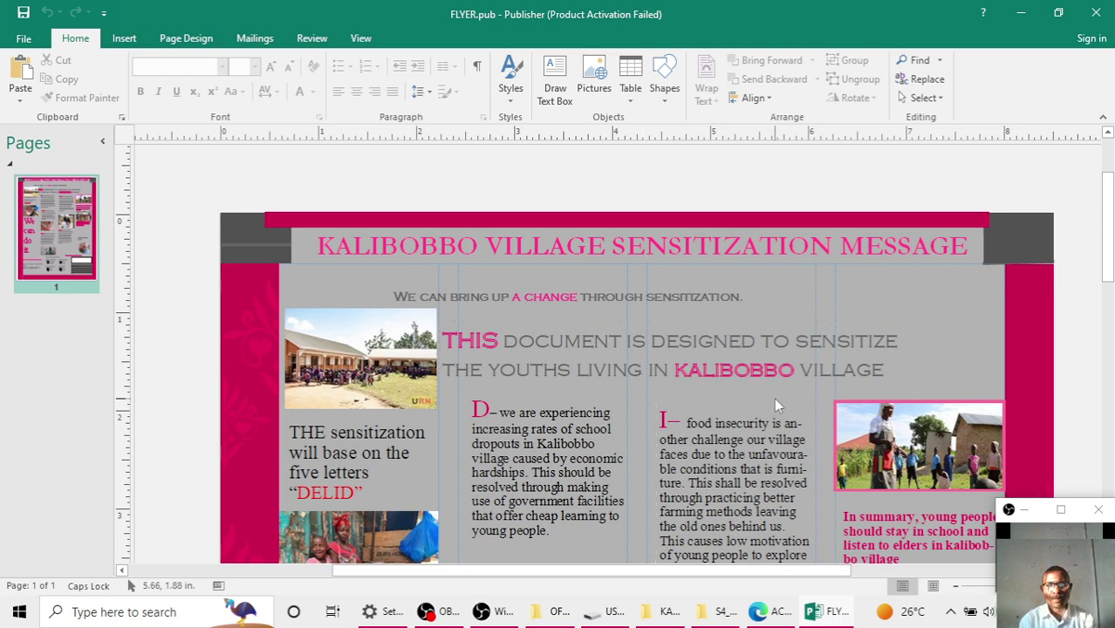
scroll(776, 401, down, 1)
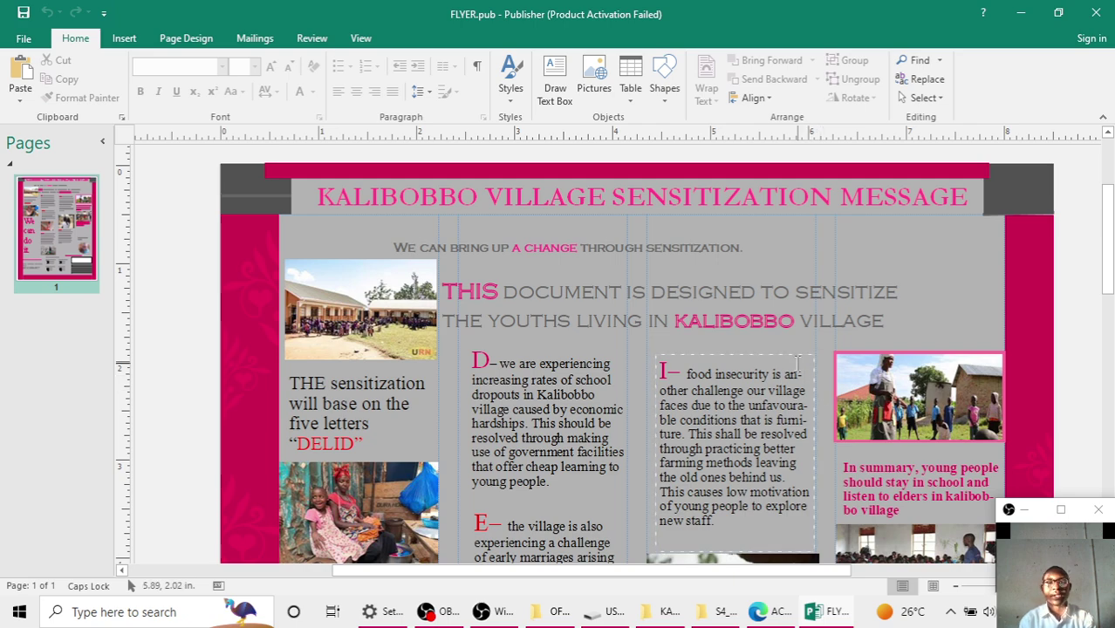
scroll(788, 358, down, 1)
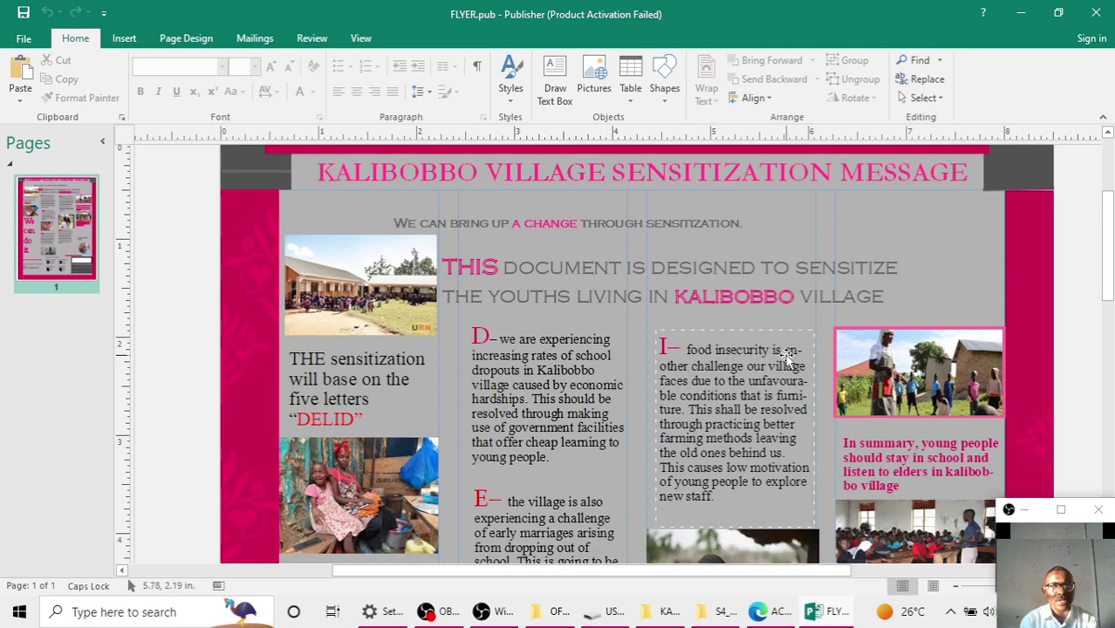
scroll(788, 357, down, 2)
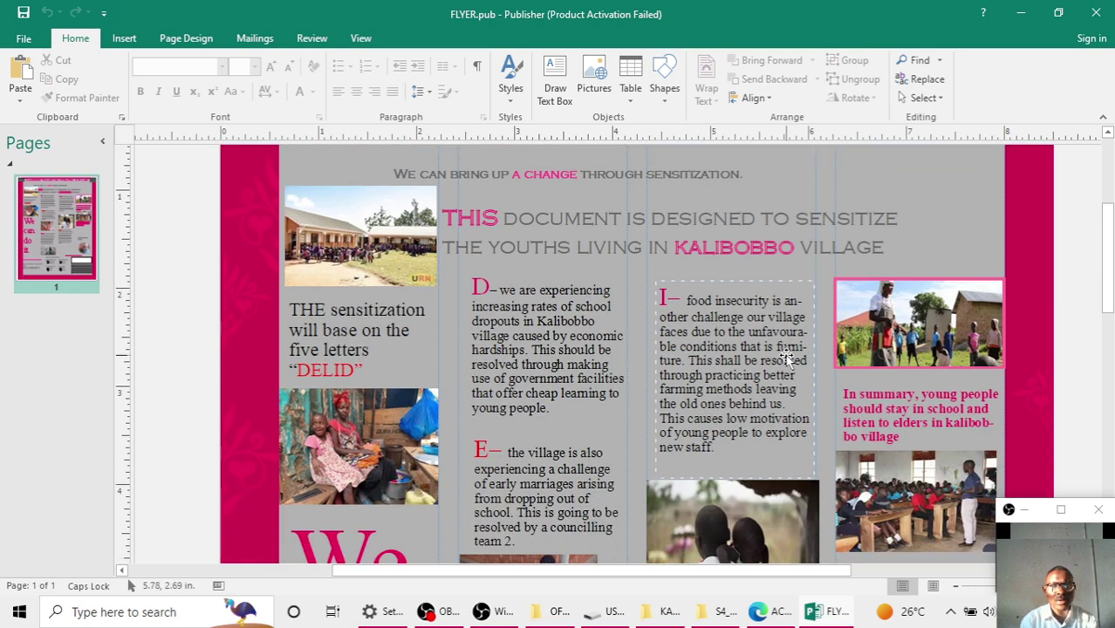
scroll(788, 357, up, 2)
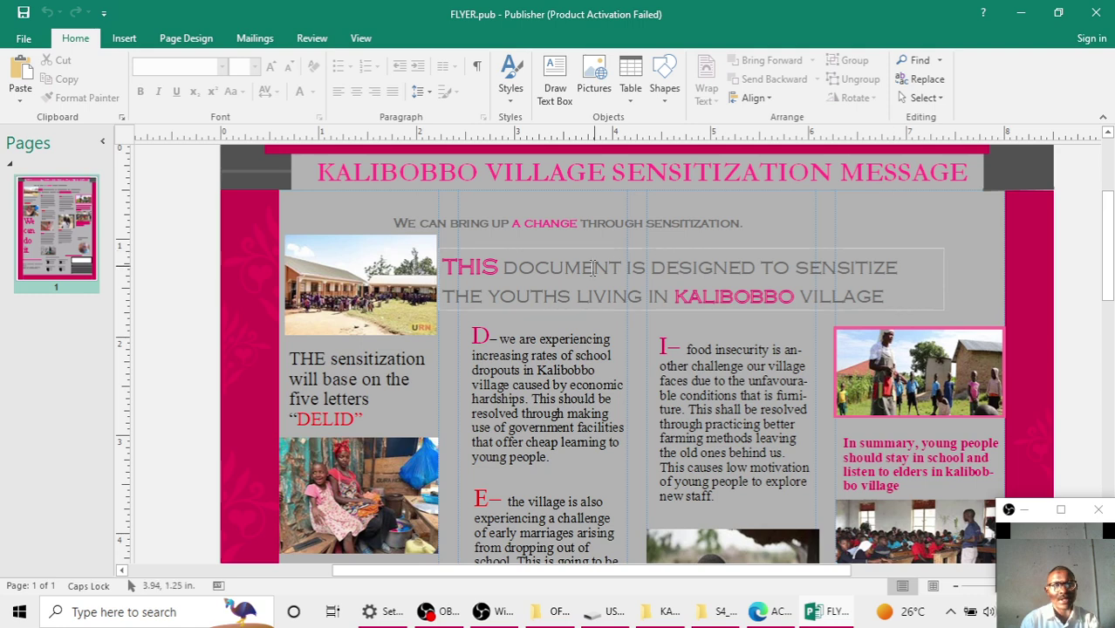
scroll(349, 384, down, 1)
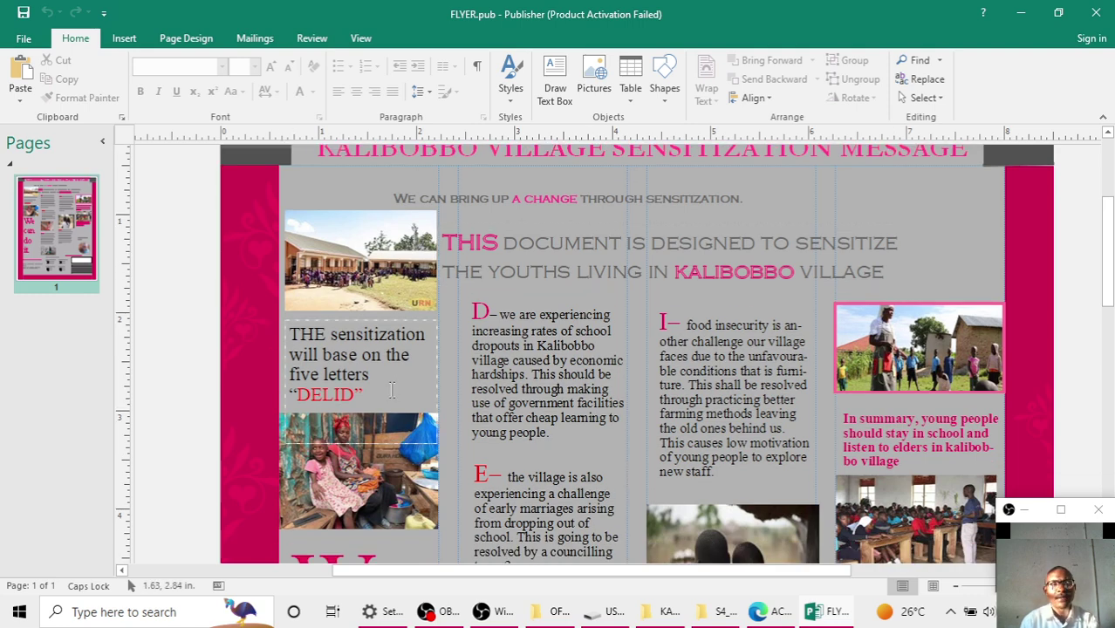
scroll(392, 389, down, 2)
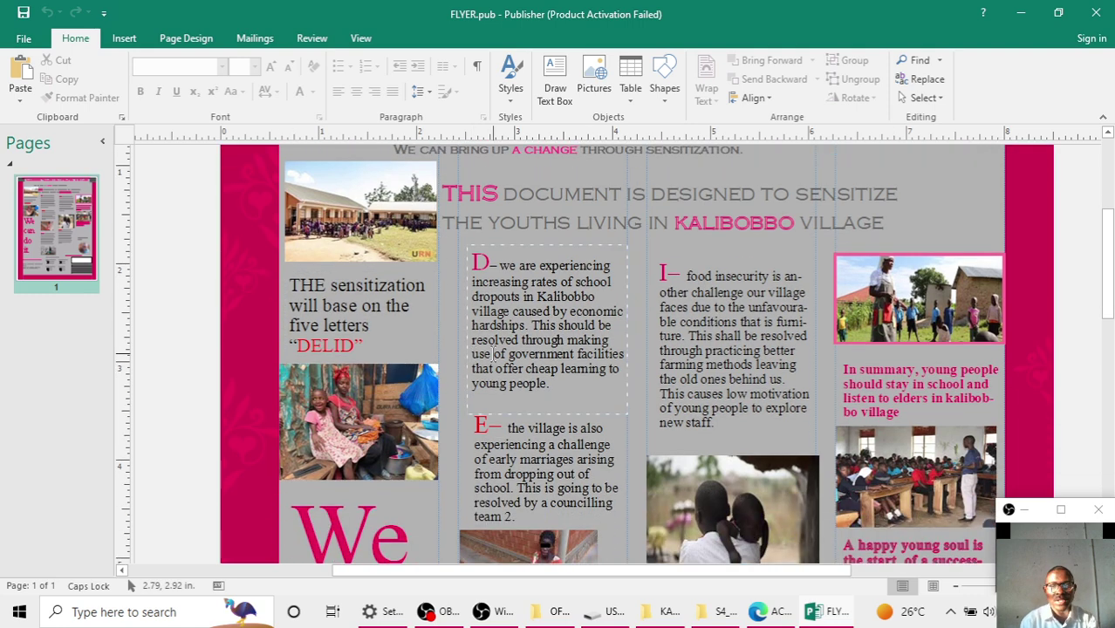
scroll(493, 353, down, 7)
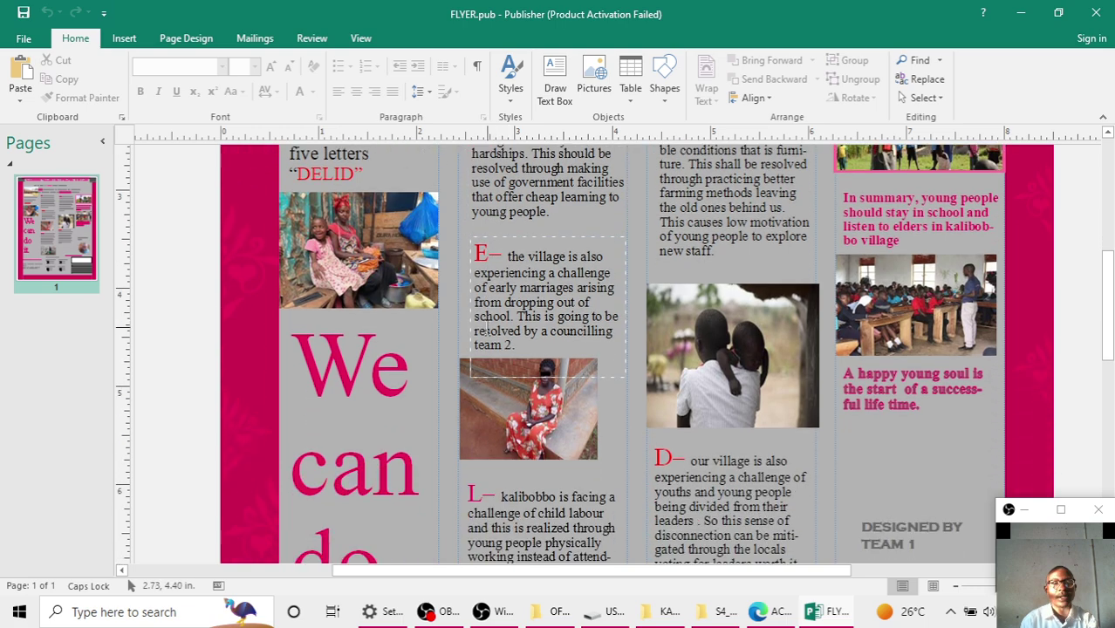
scroll(487, 330, down, 10)
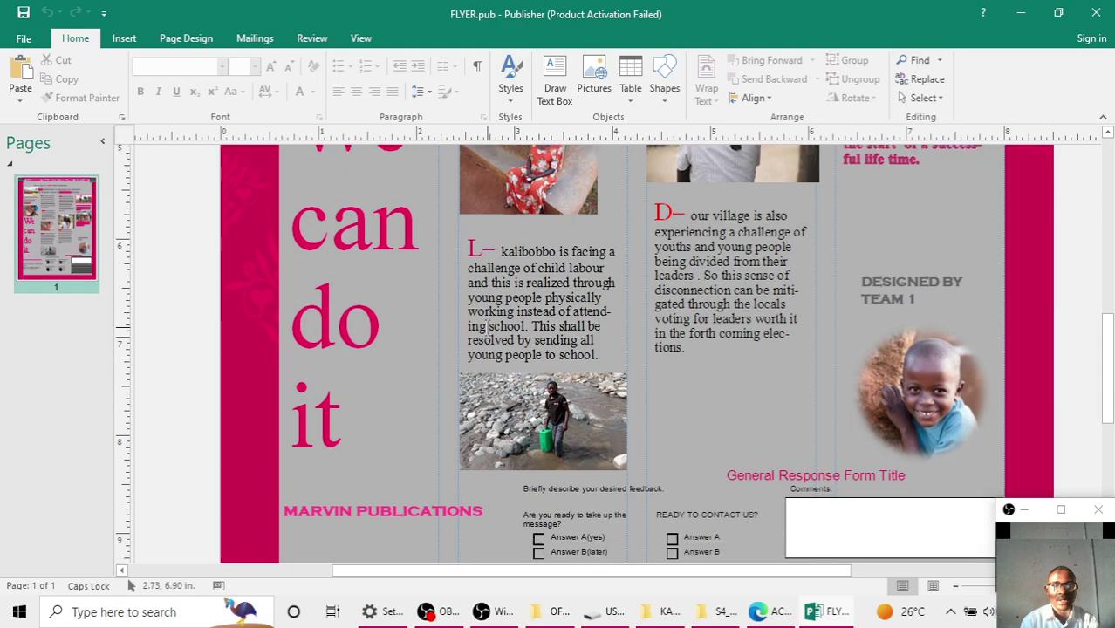
scroll(486, 325, down, 5)
scroll(488, 328, up, 20)
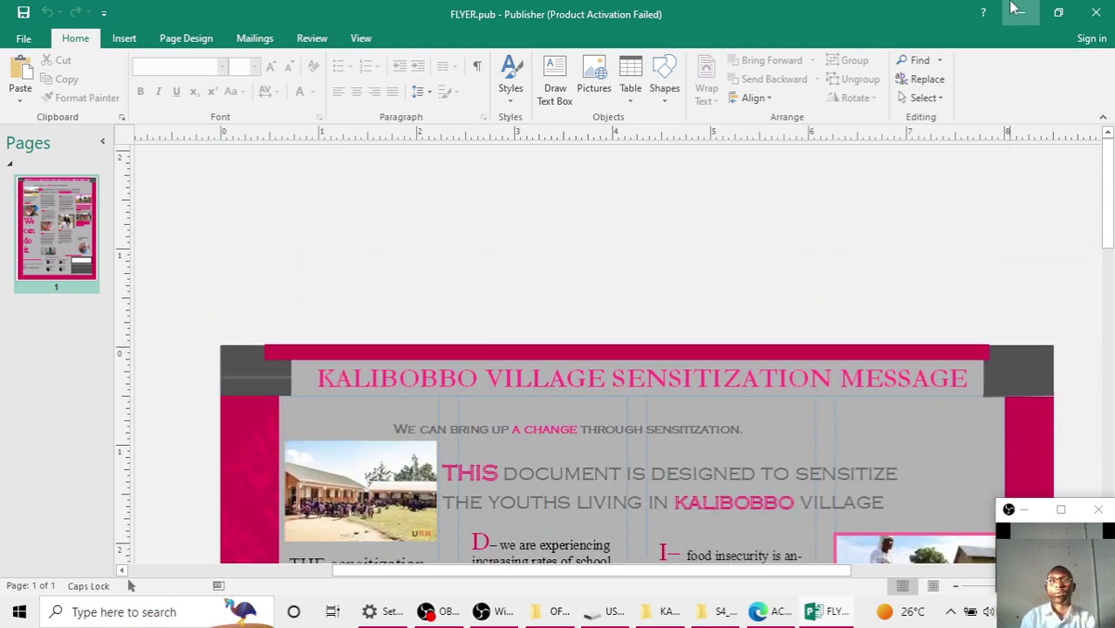
Minimize the sample flyer and its folder window, and create a desktop folder named YOUTUBE
click(1020, 11)
click(891, 201)
right_click(724, 133)
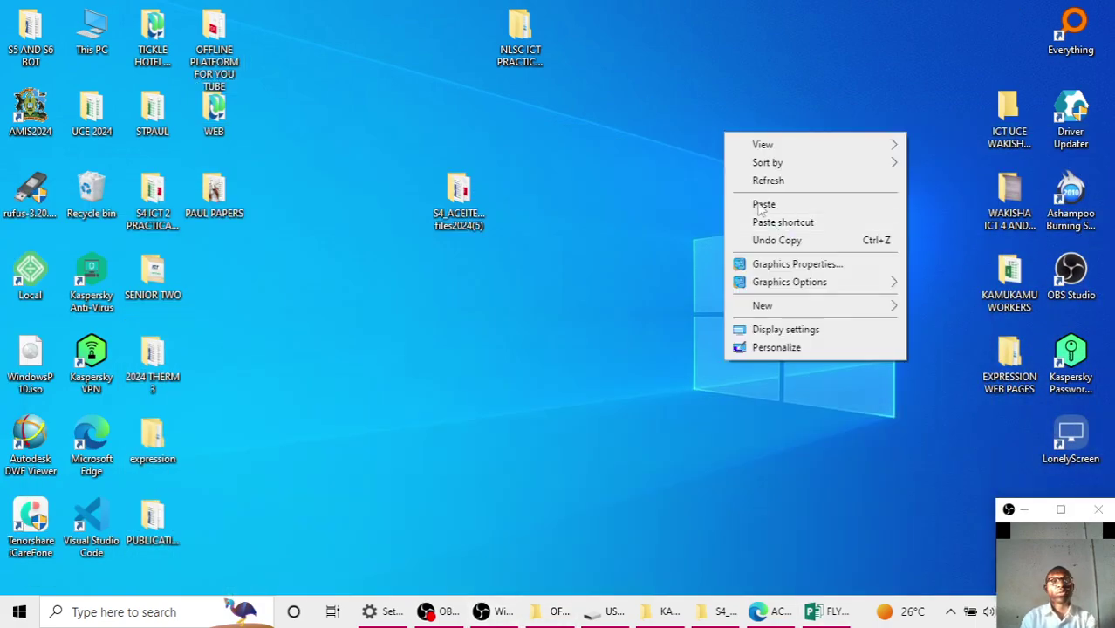
mouse_move(748, 296)
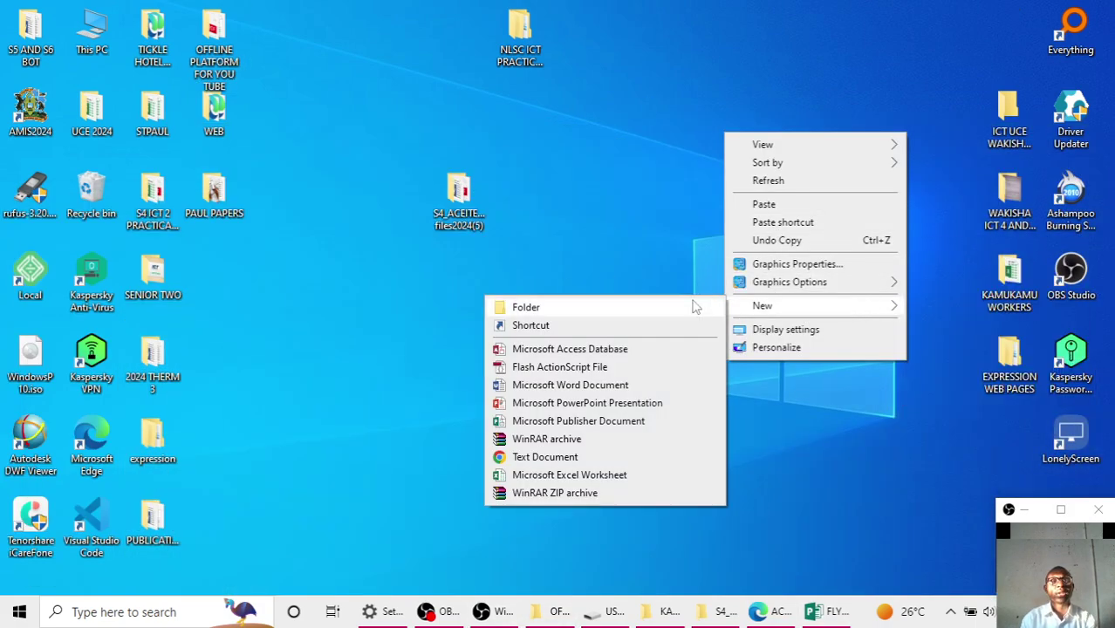
click(696, 306)
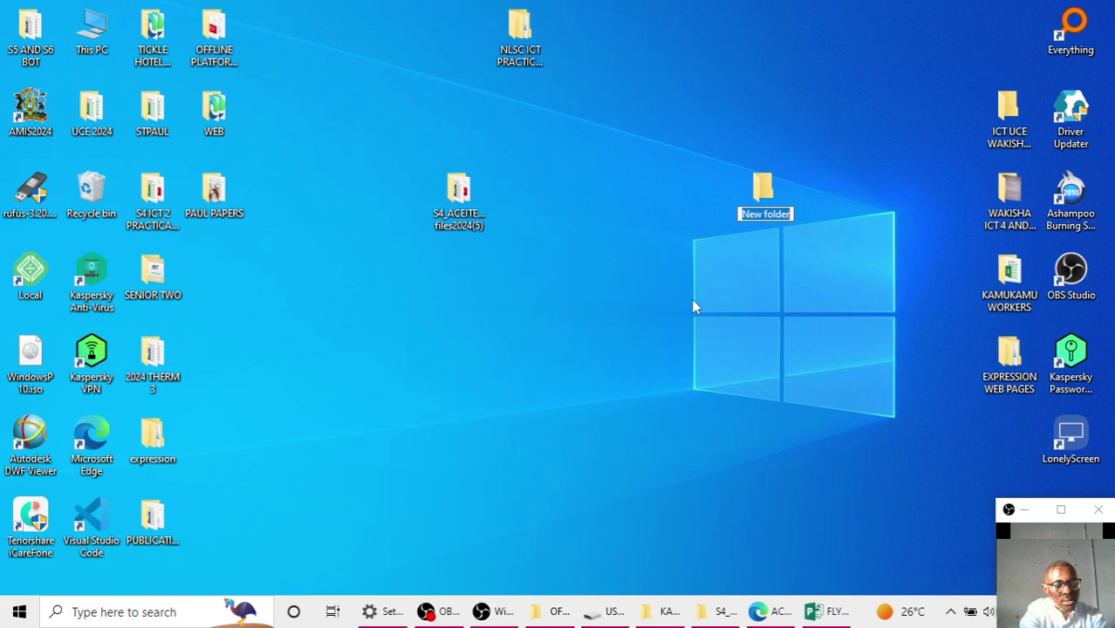
text(YOU)
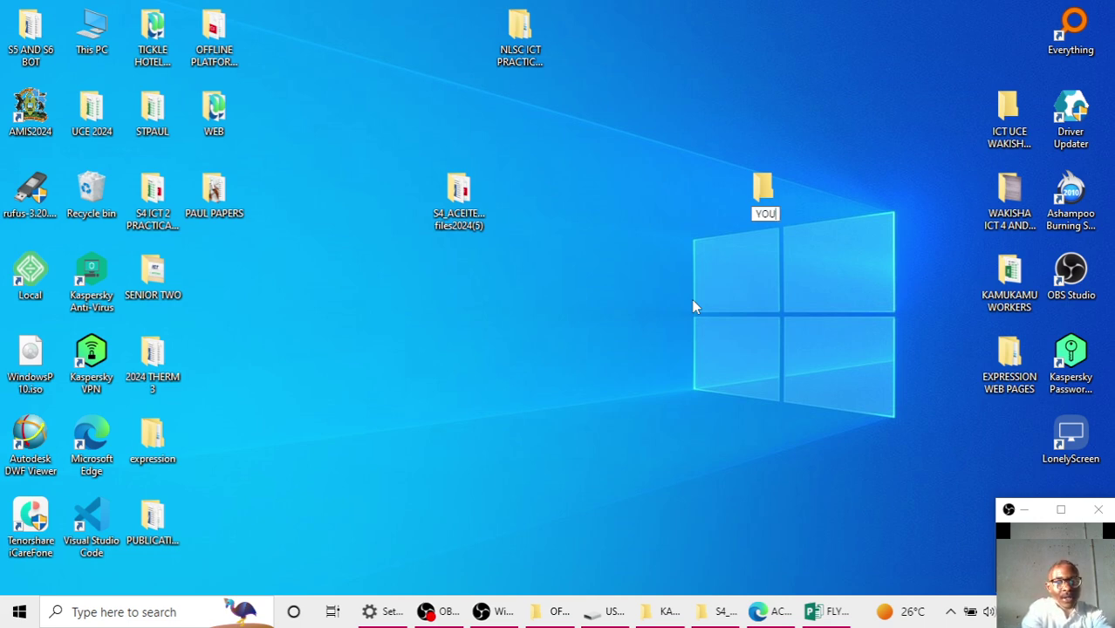
text(TUBE)
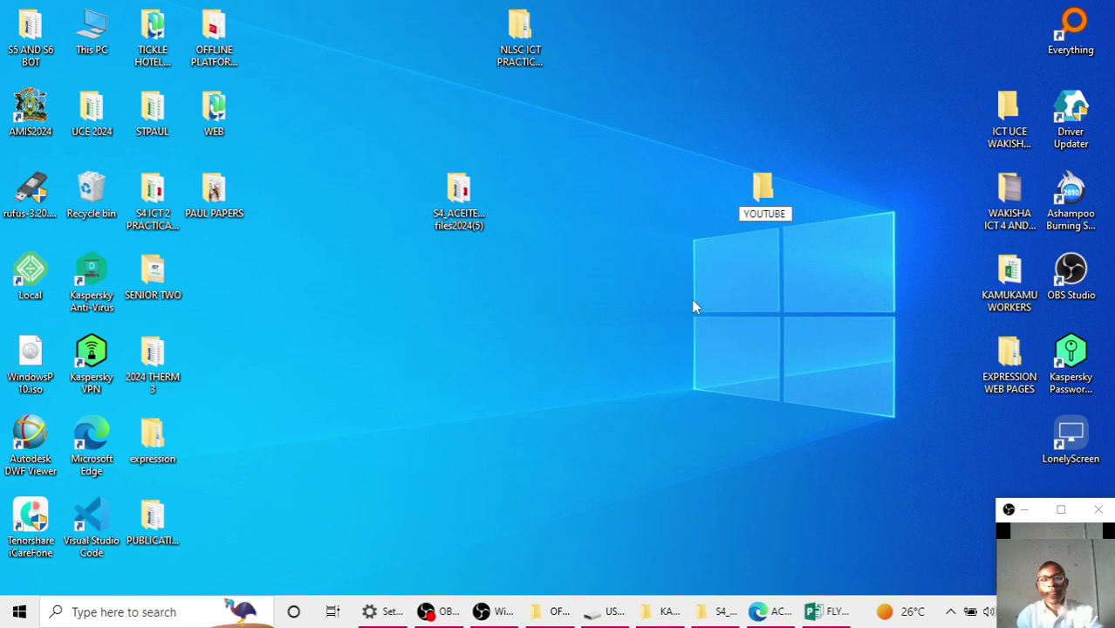
click(764, 186)
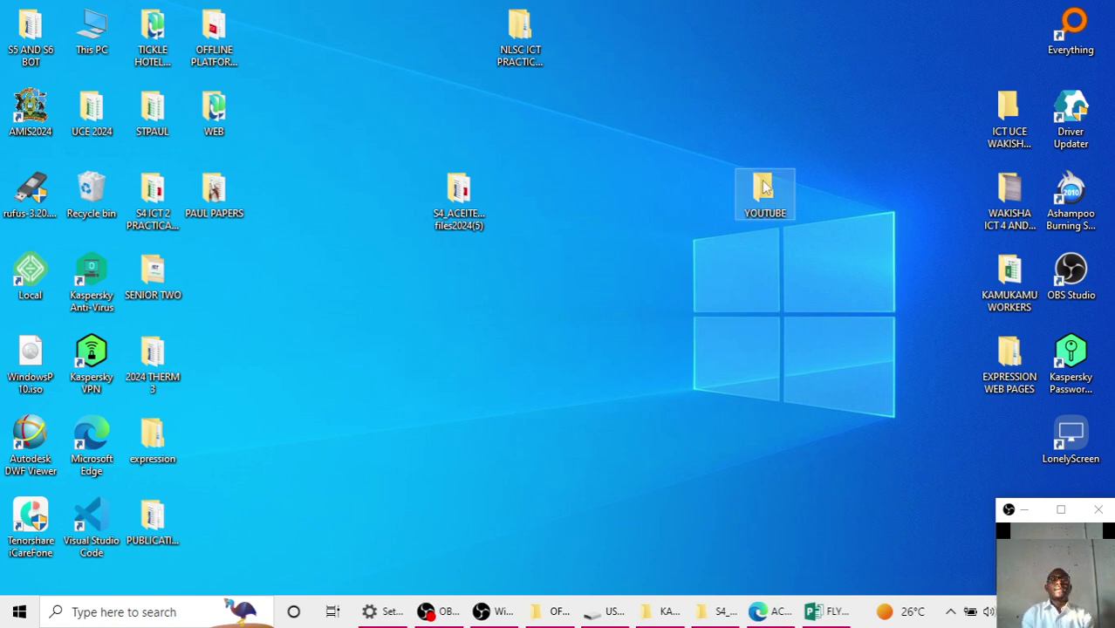
Create a Microsoft Publisher document named FLYER FOR YOUTUBE inside the YOUTUBE folder and open it
double_click(763, 186)
right_click(431, 274)
mouse_move(555, 480)
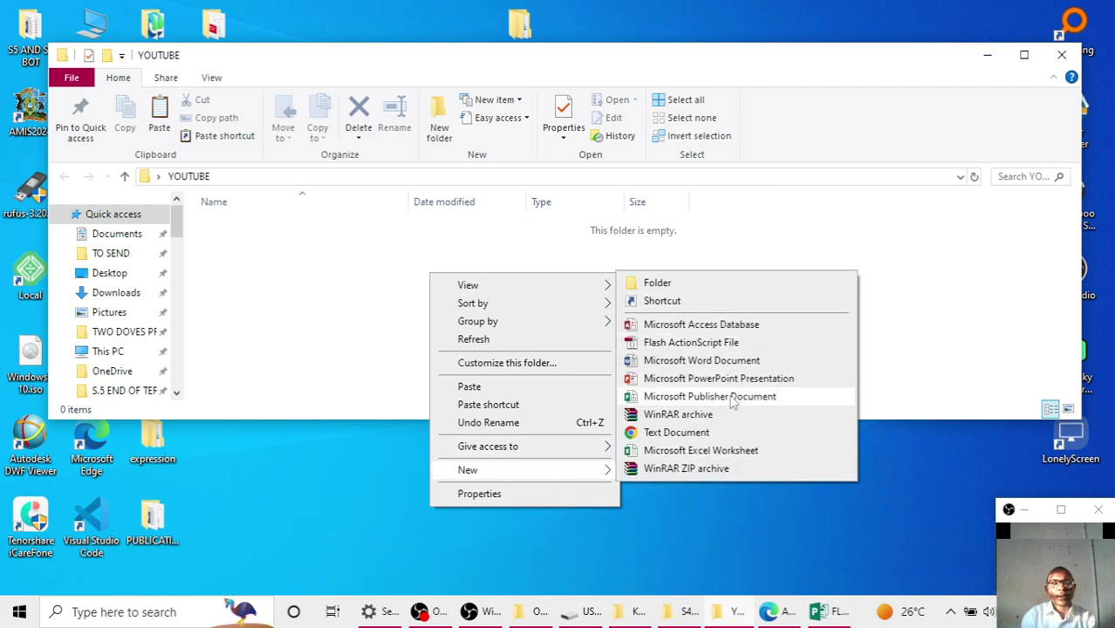
click(760, 398)
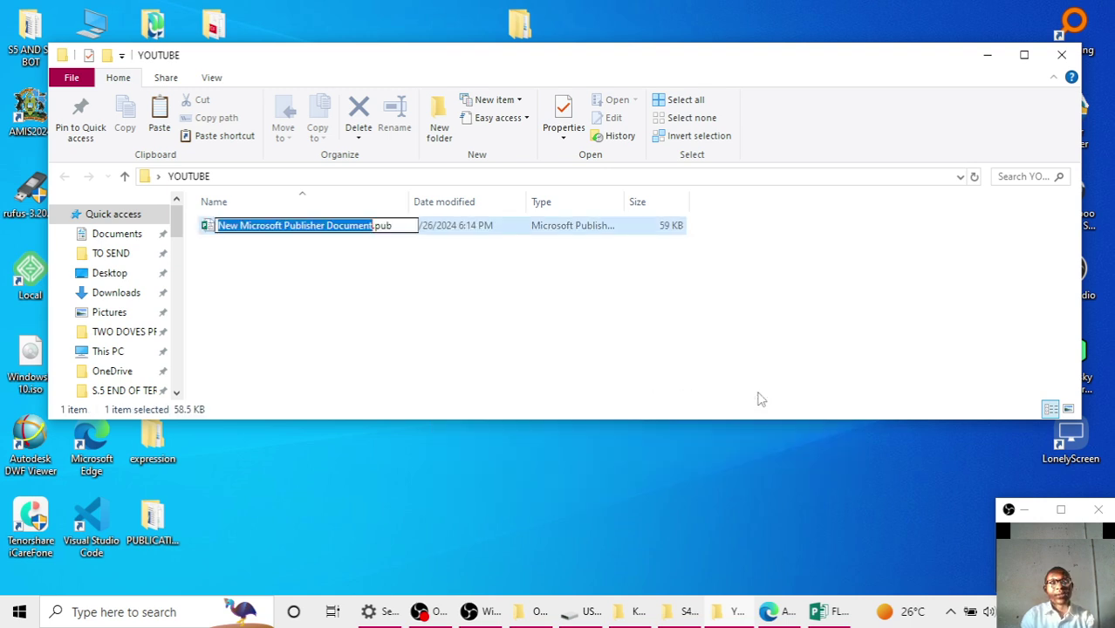
text(F)
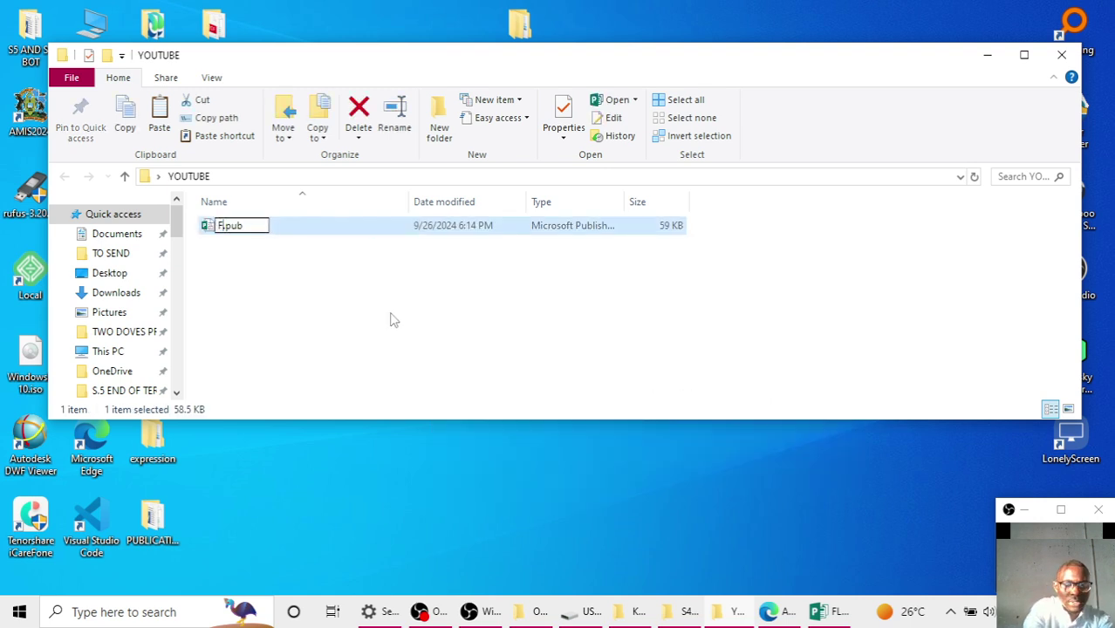
text(LYER FOR )
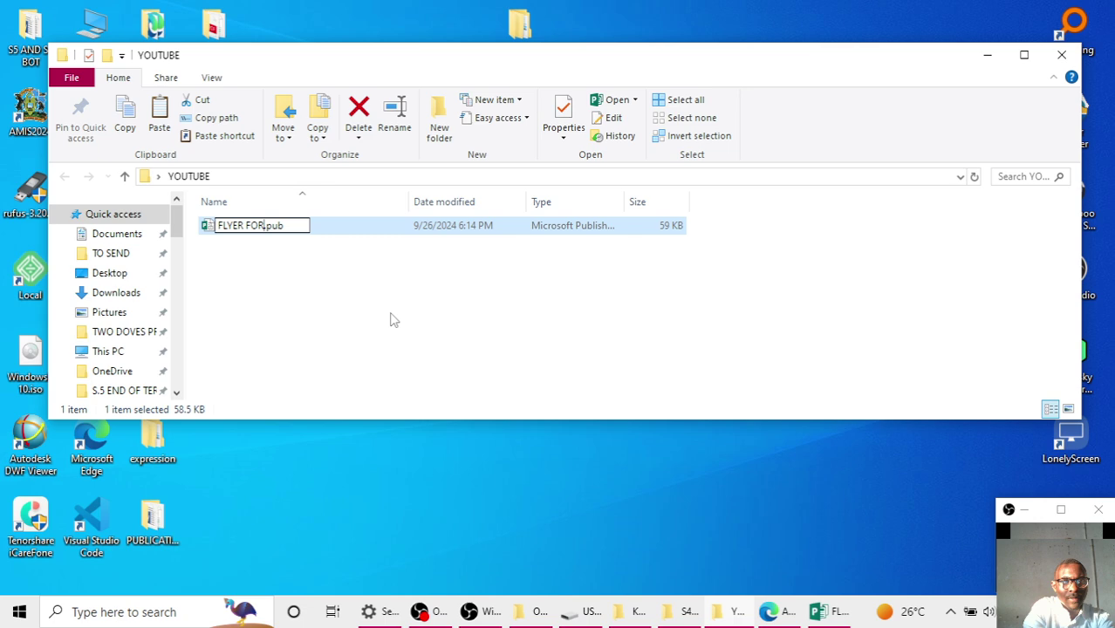
text(YOUTUBE)
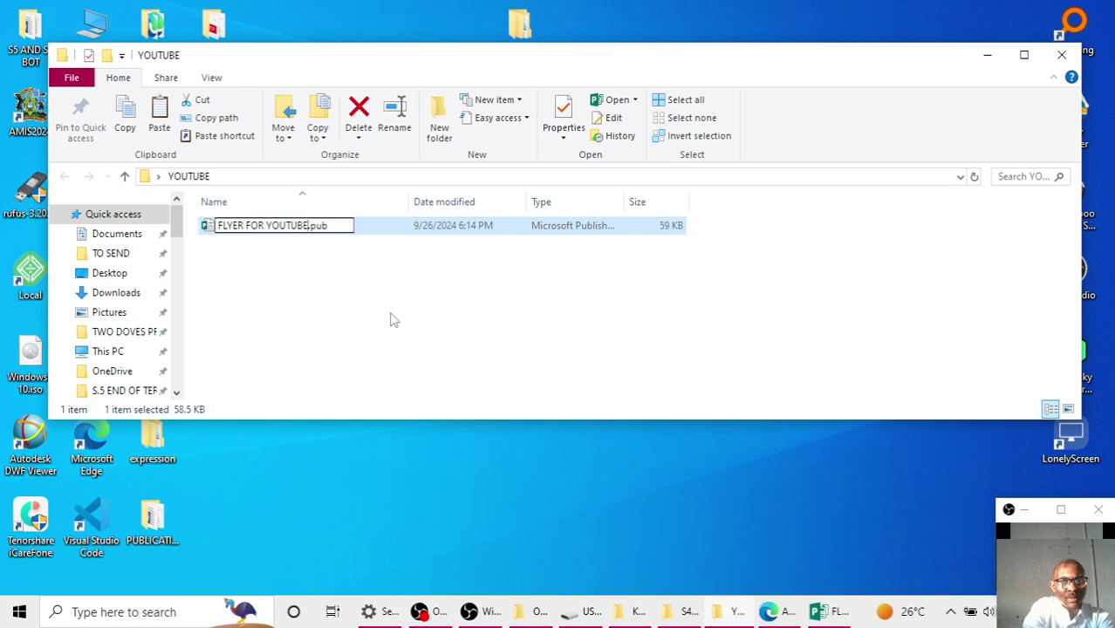
key(Return)
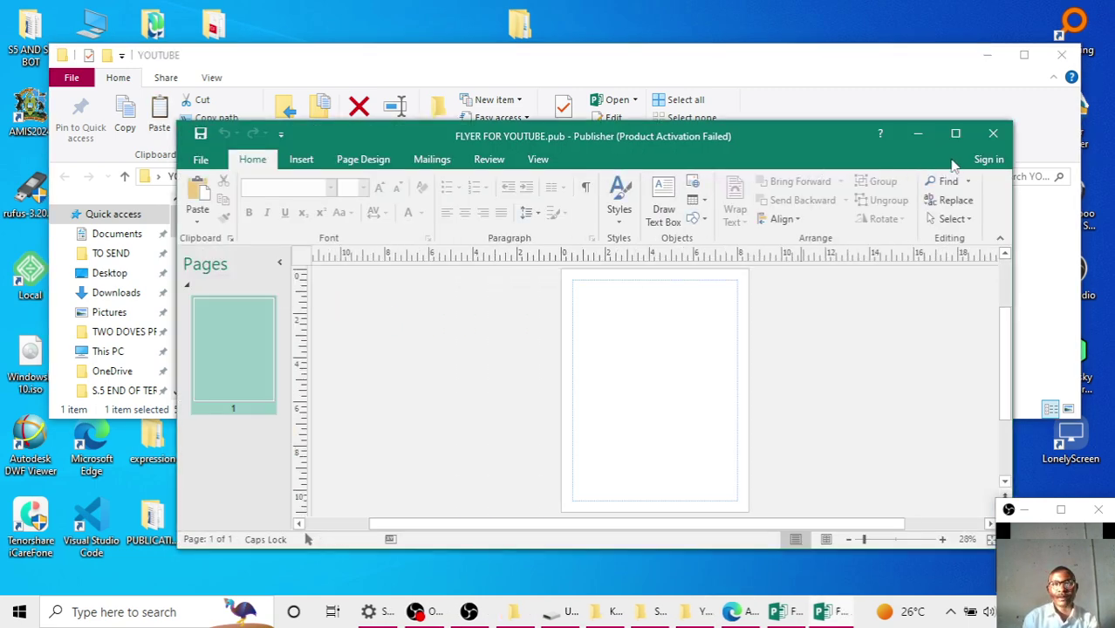
Maximize the FLYER FOR YOUTUBE.pub window and enlarge the blank page for editing
click(780, 158)
double_click(940, 139)
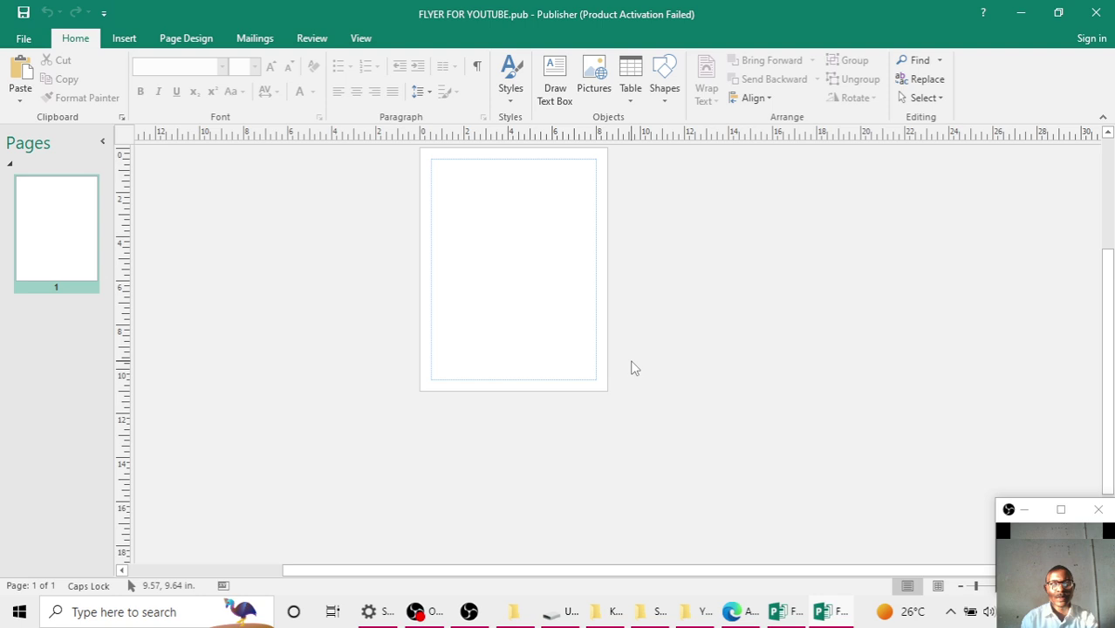
scroll(606, 360, up, 3)
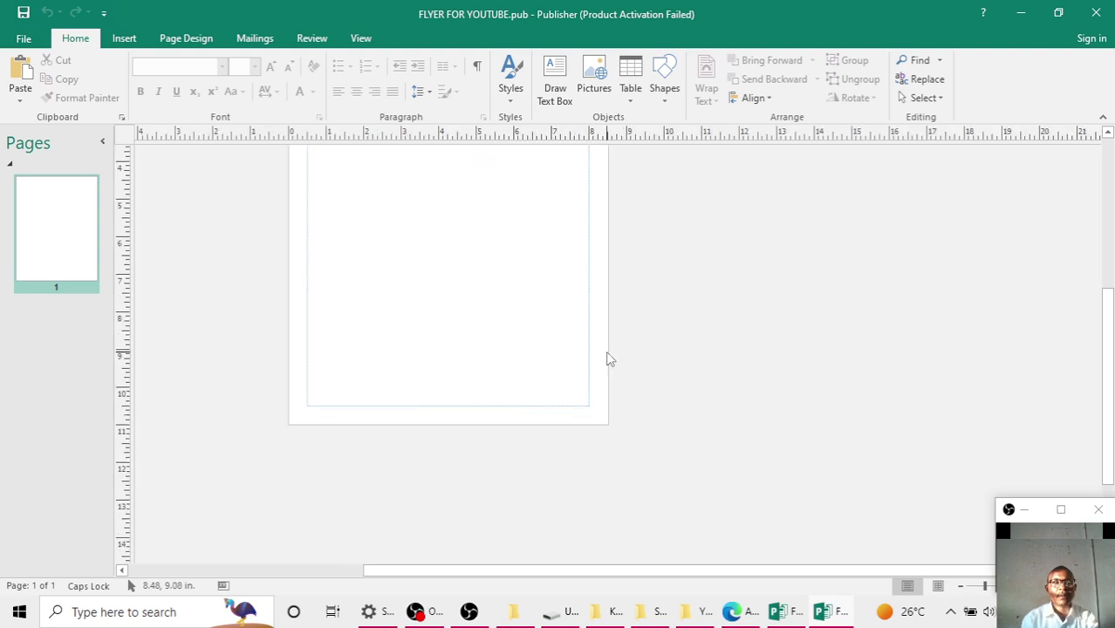
scroll(644, 351, up, 1)
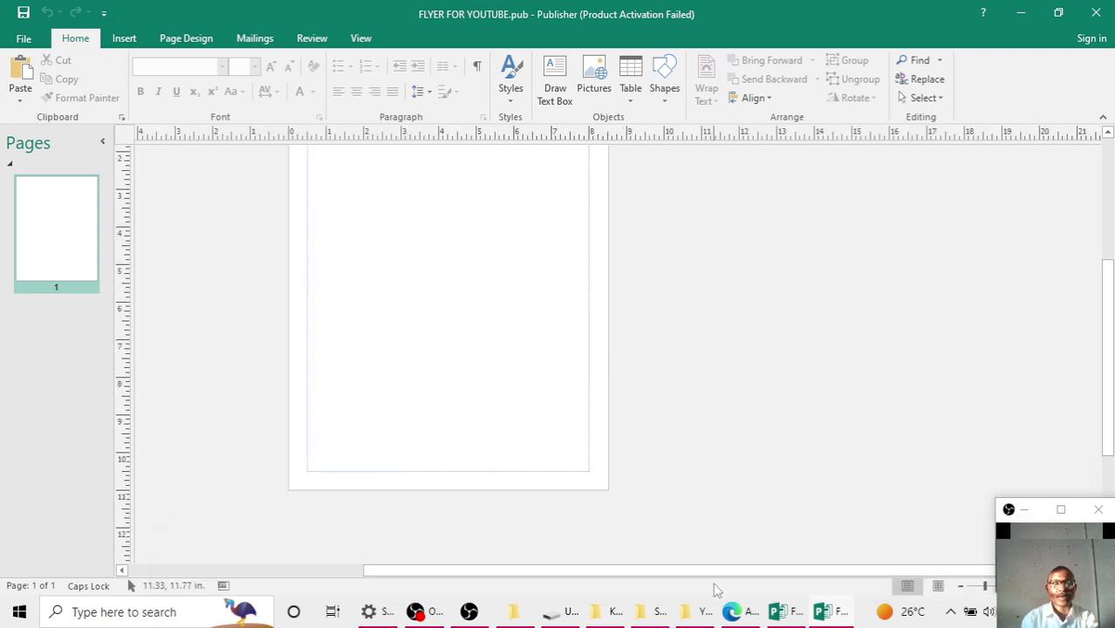
scroll(726, 574, left, 3)
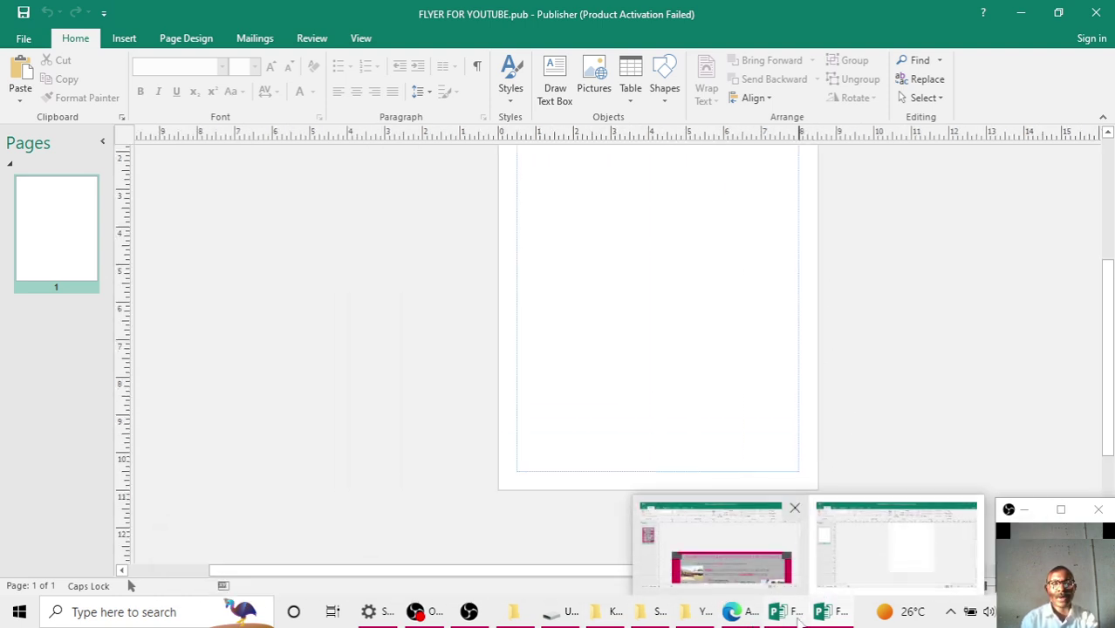
Review the sample flyer's layout in FLYER.pub and return to the blank FLYER FOR YOUTUBE.pub document
click(757, 554)
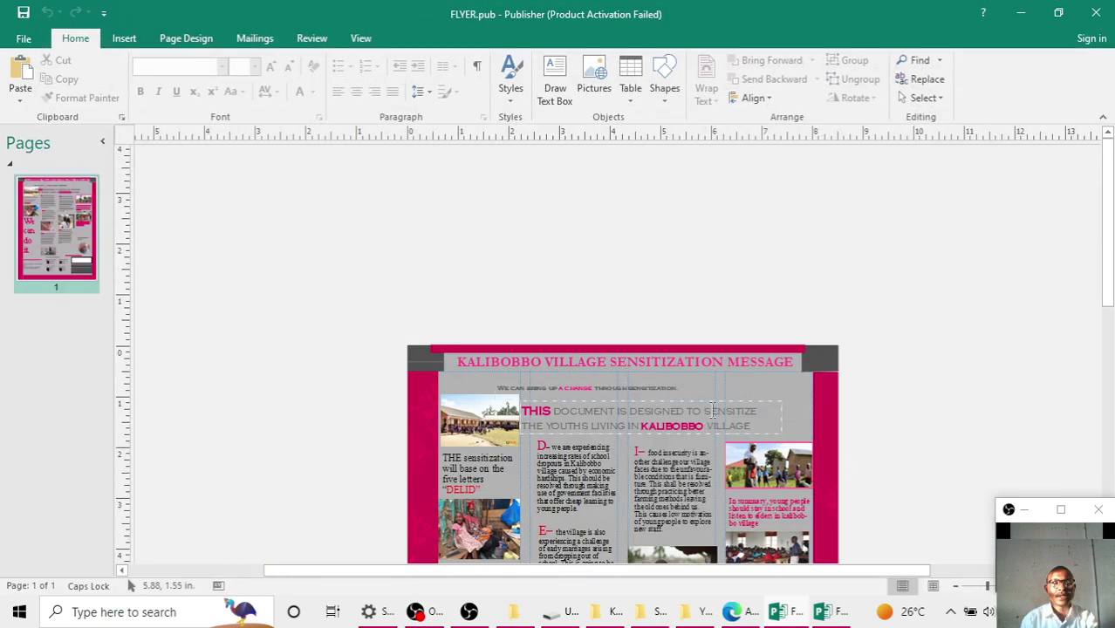
scroll(706, 429, down, 6)
scroll(707, 368, up, 4)
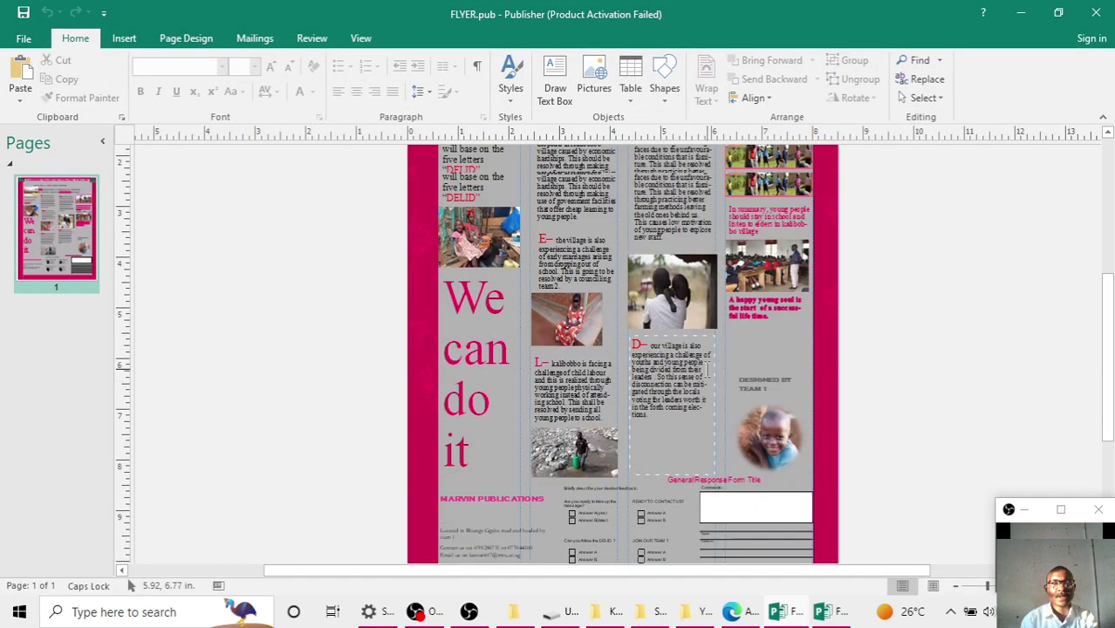
mouse_move(827, 615)
click(896, 548)
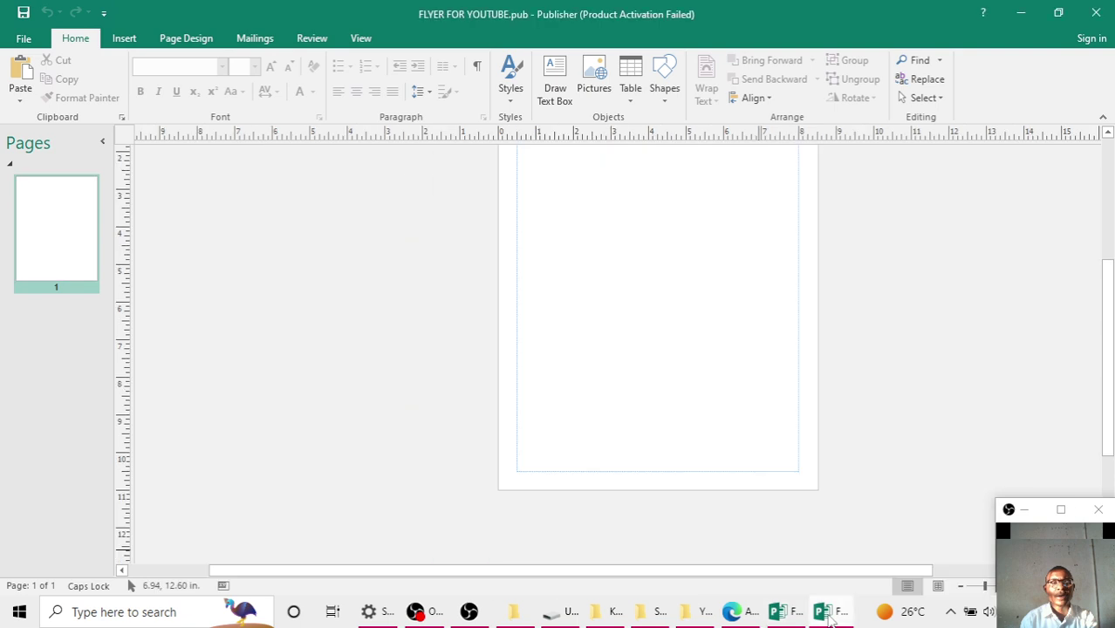
Open the built-in Flyers templates for the blank document and browse the Event, Marketing and Real estate designs
click(186, 38)
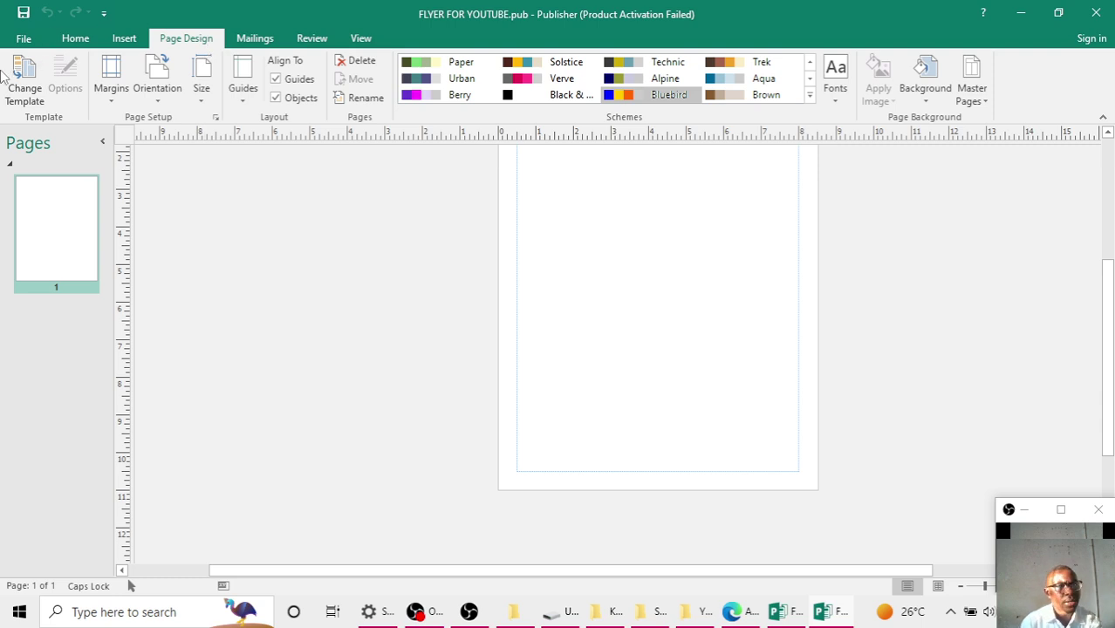
click(24, 87)
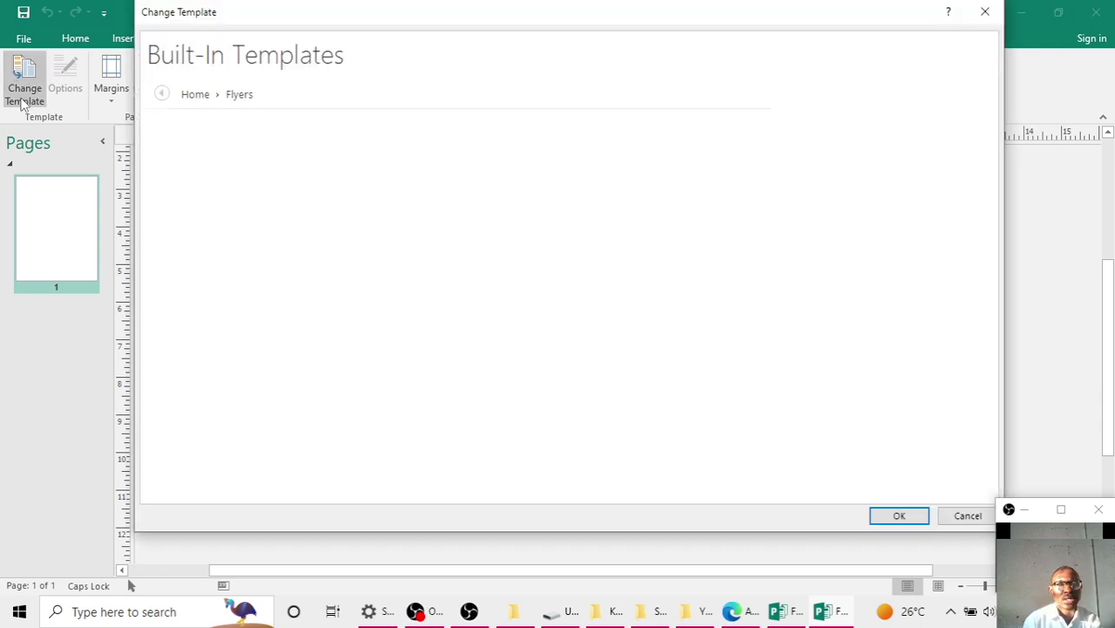
click(194, 95)
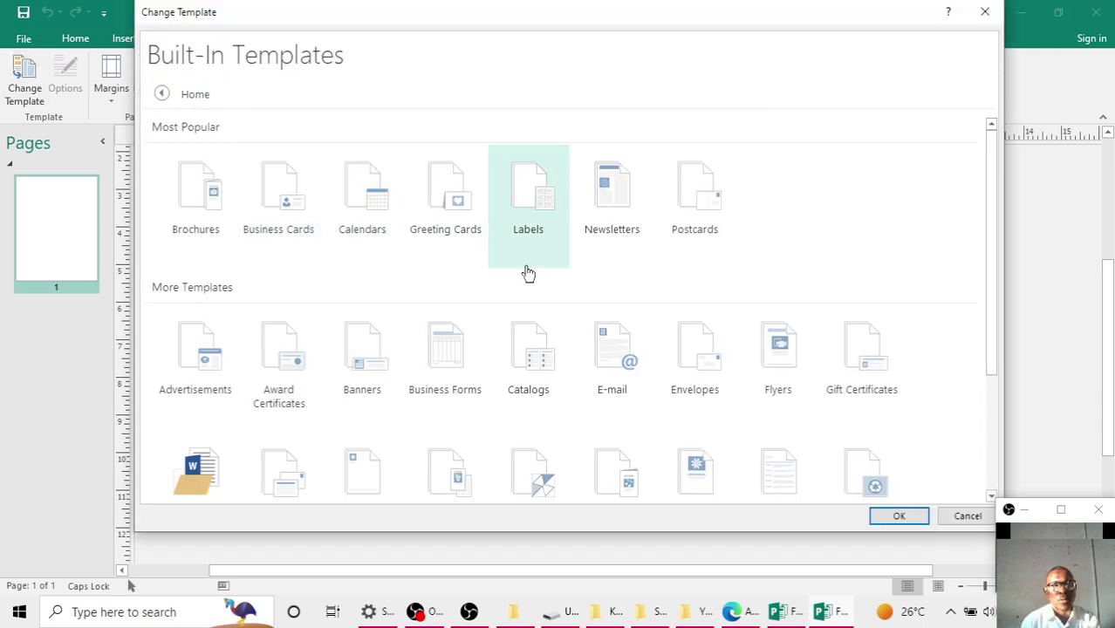
click(758, 370)
scroll(541, 376, down, 2)
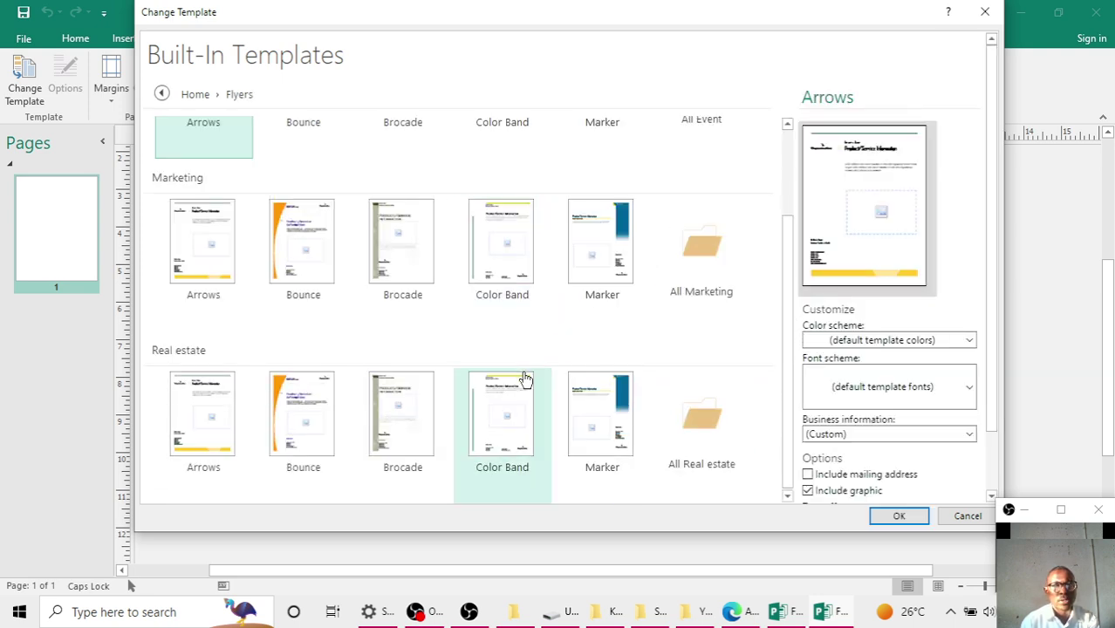
mouse_move(784, 609)
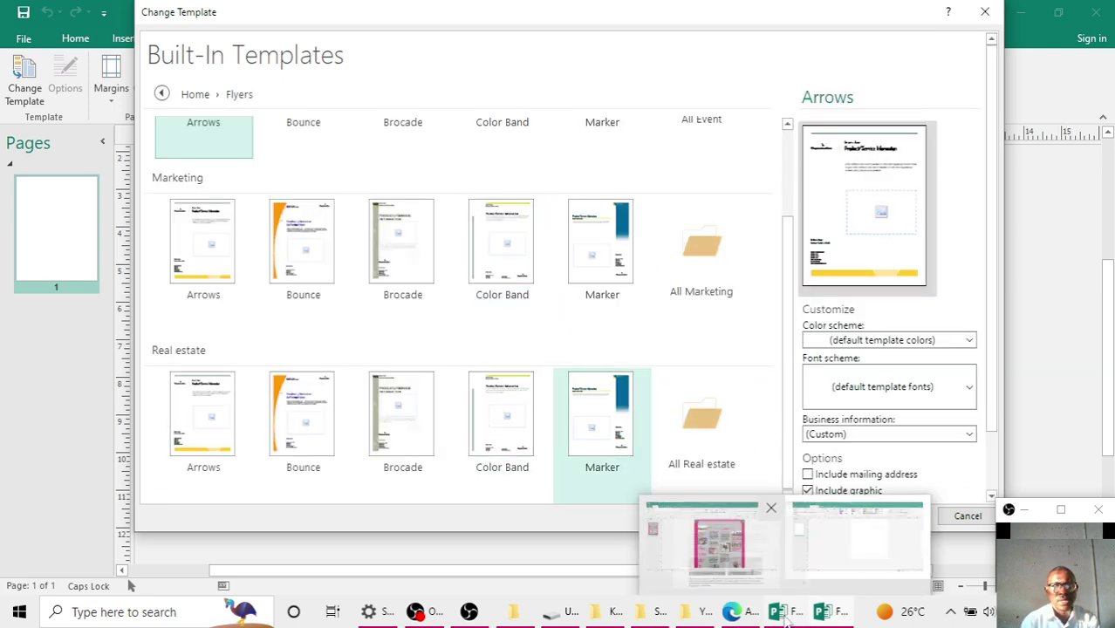
mouse_move(752, 559)
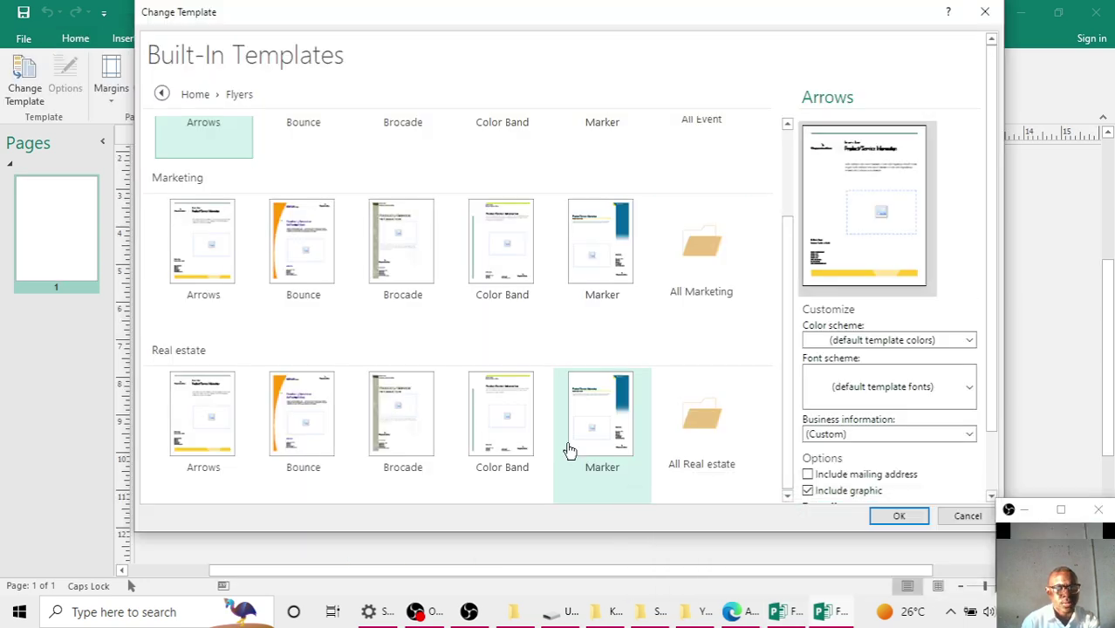
scroll(497, 408, up, 2)
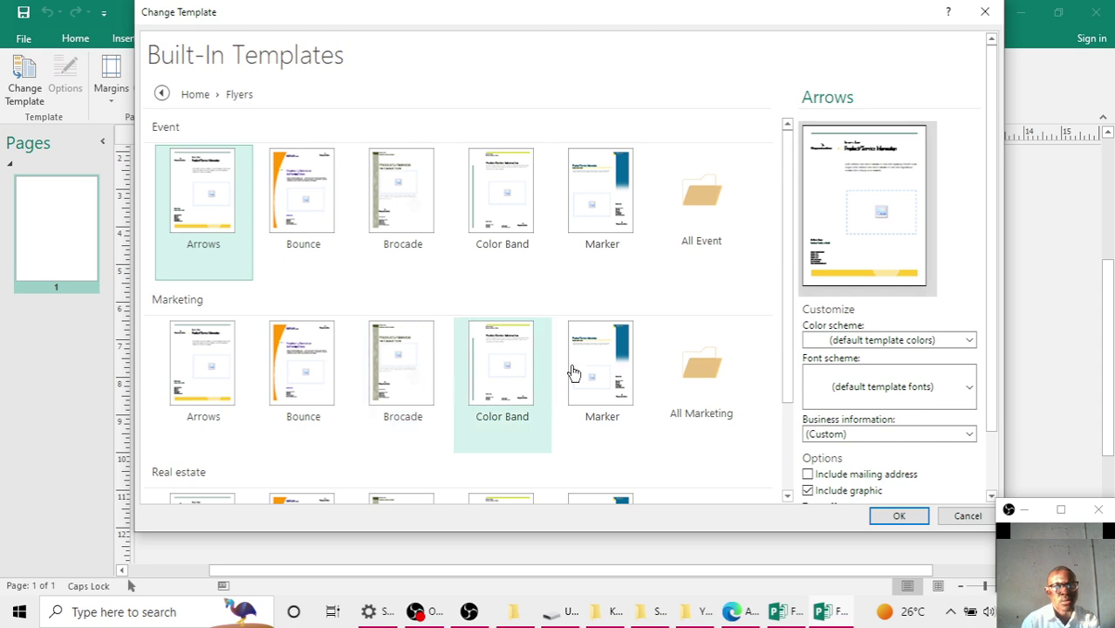
scroll(785, 339, down, 2)
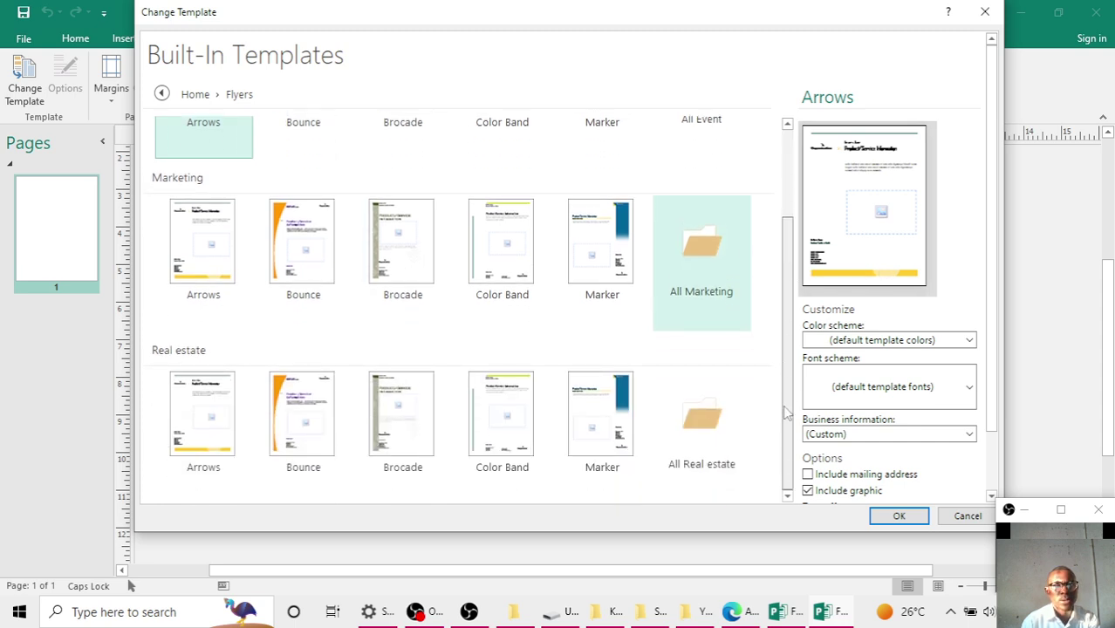
scroll(787, 296, up, 2)
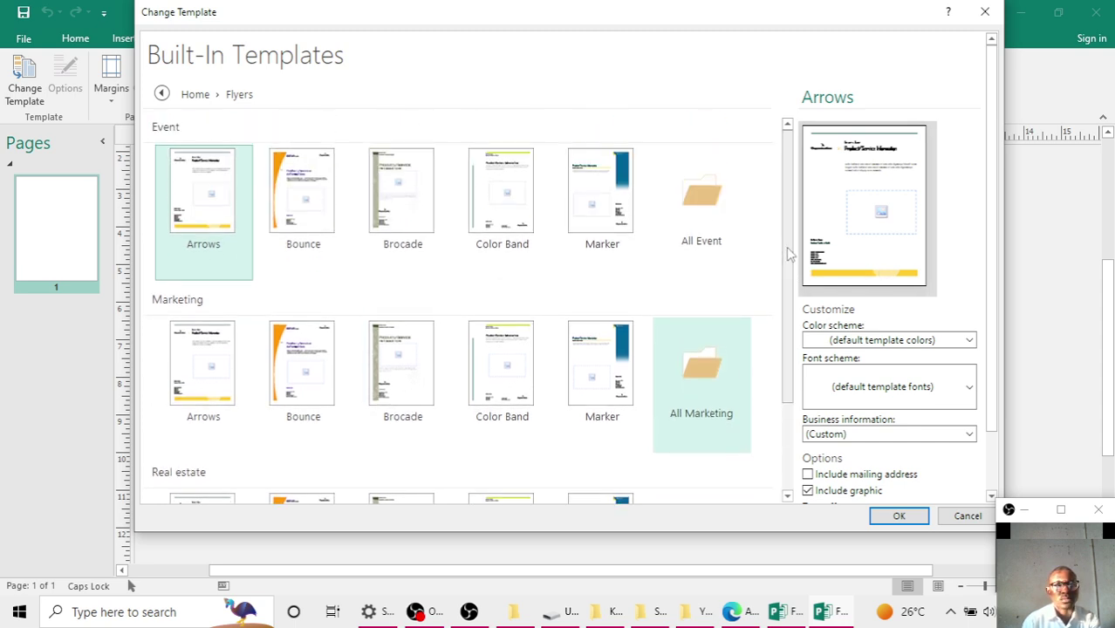
Select the Brocade flyer template from the Event group with the Apex font scheme
click(416, 219)
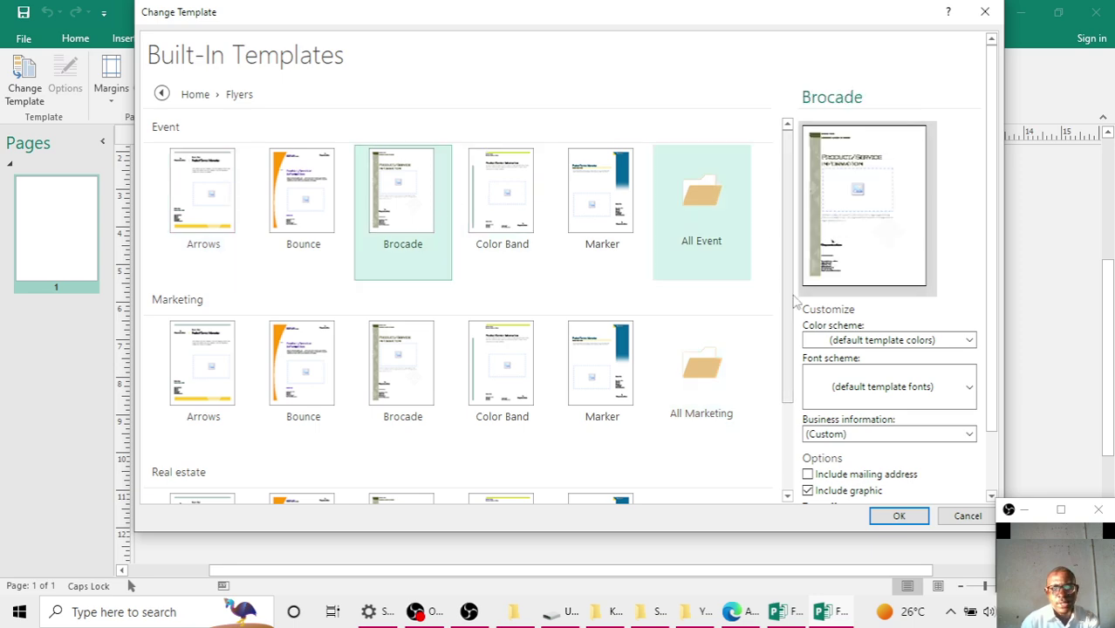
scroll(904, 408, down, 2)
scroll(903, 406, up, 1)
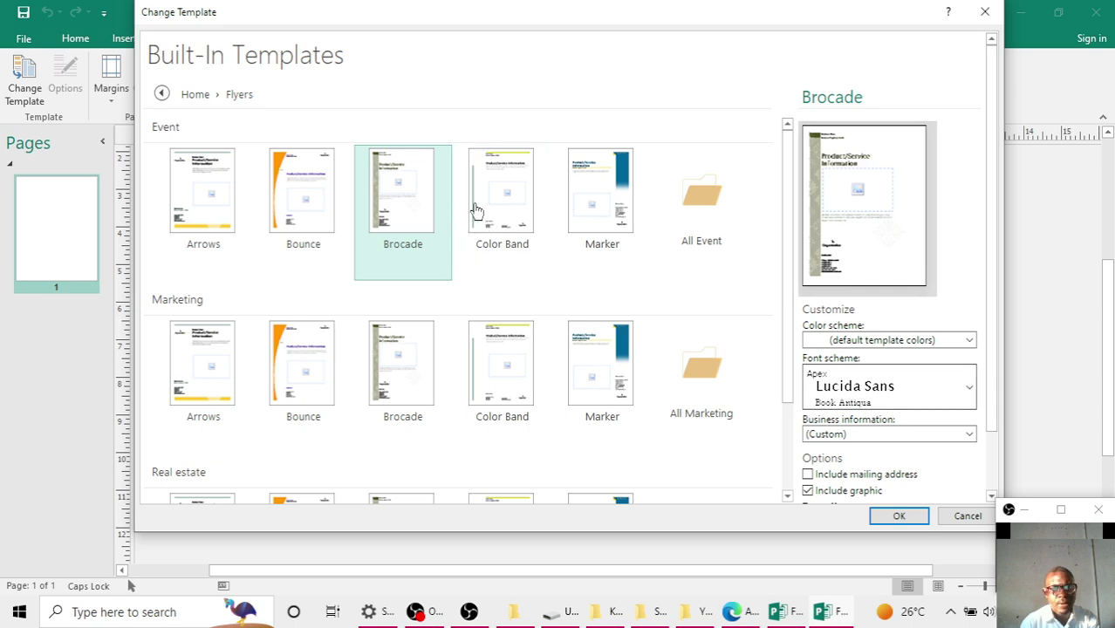
scroll(991, 238, down, 1)
scroll(991, 237, down, 1)
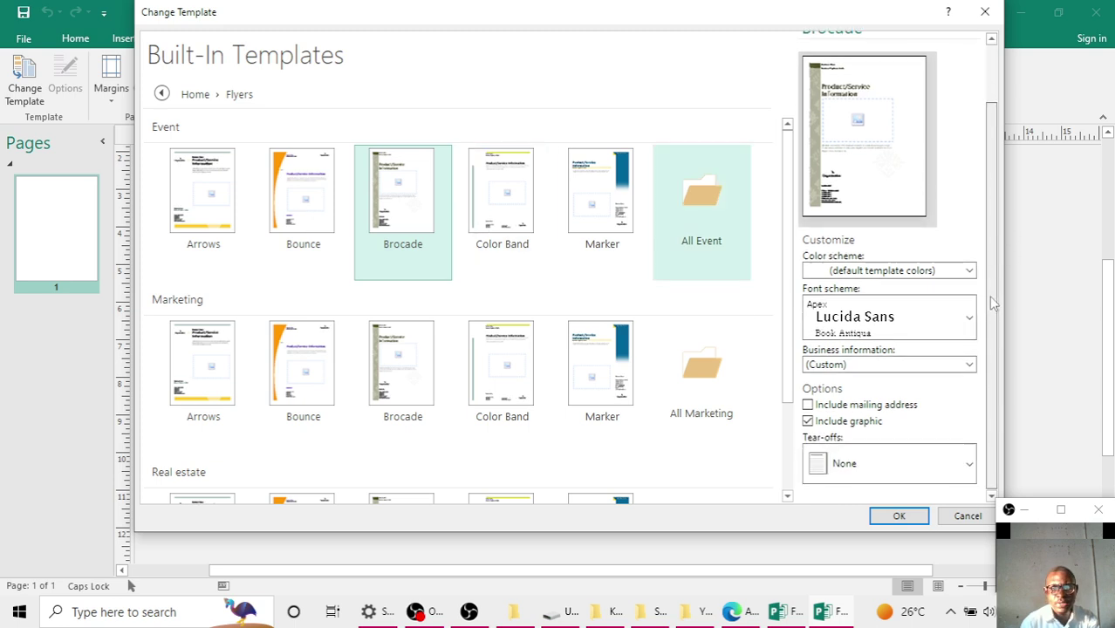
Set the template's tear-offs to Response form, leaving the mailing address excluded
click(823, 415)
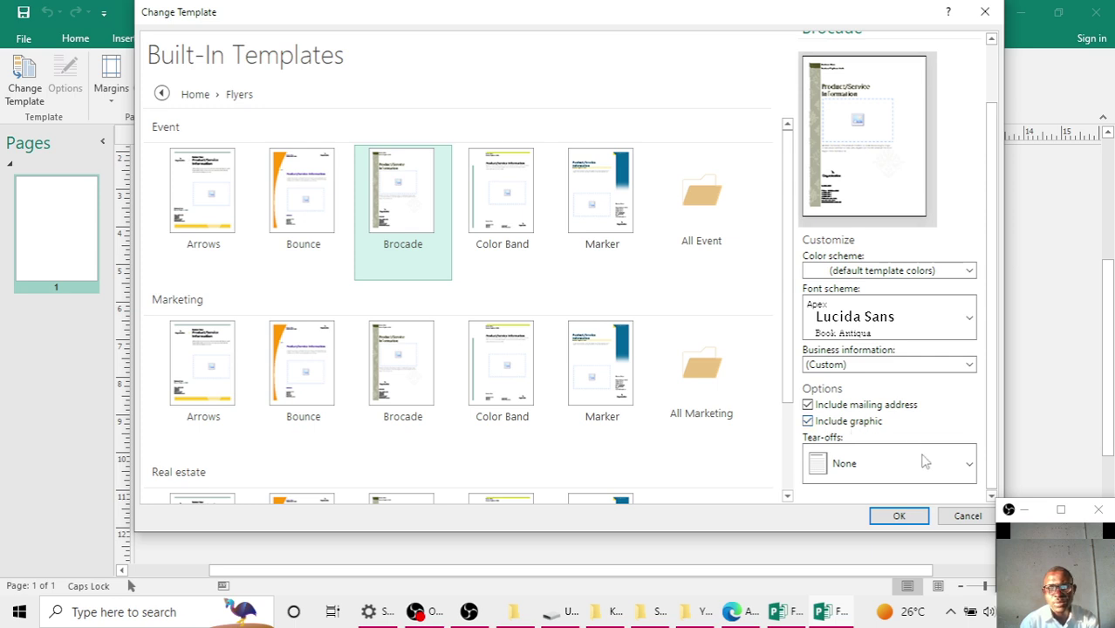
click(832, 408)
click(969, 464)
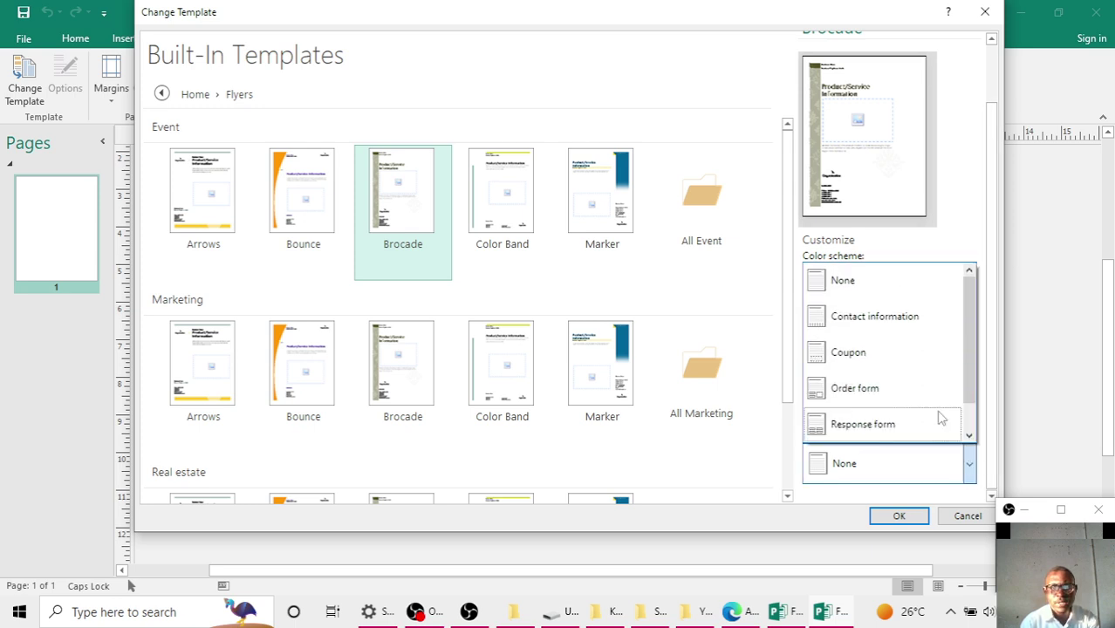
drag(967, 342, 964, 370)
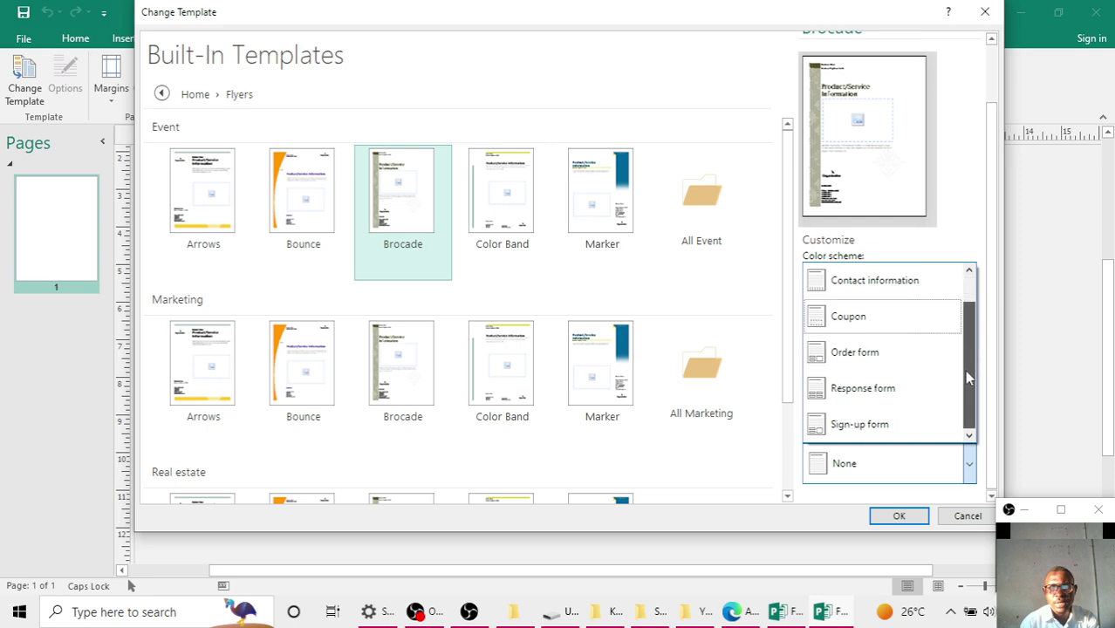
click(895, 389)
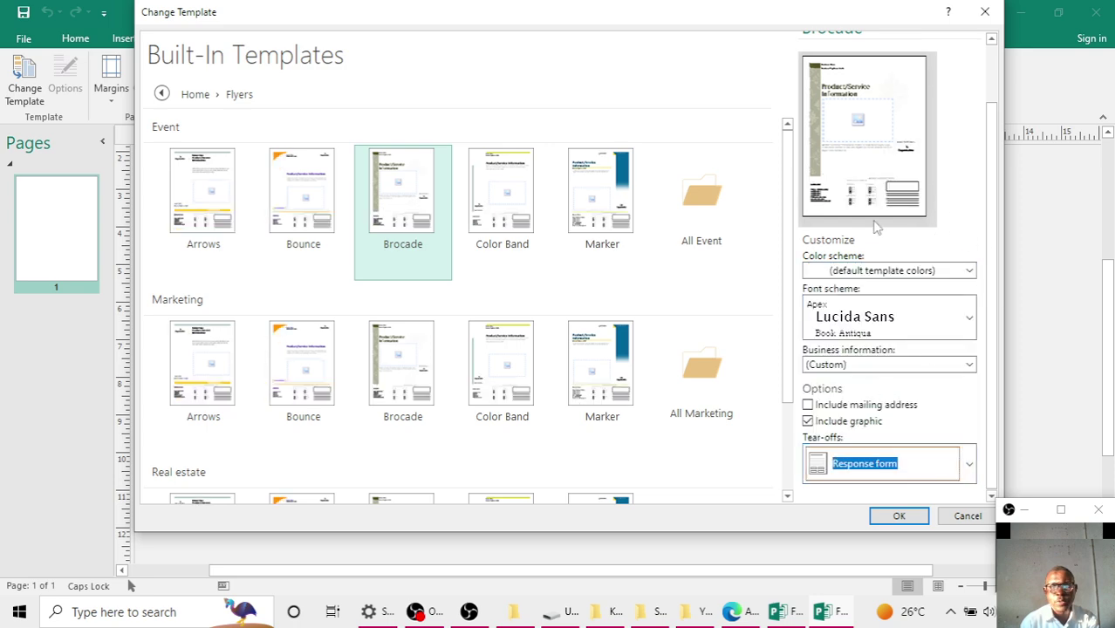
Compare the default and Apex font schemes and apply the customized Brocade template to the document
scroll(917, 331, up, 1)
scroll(917, 332, down, 1)
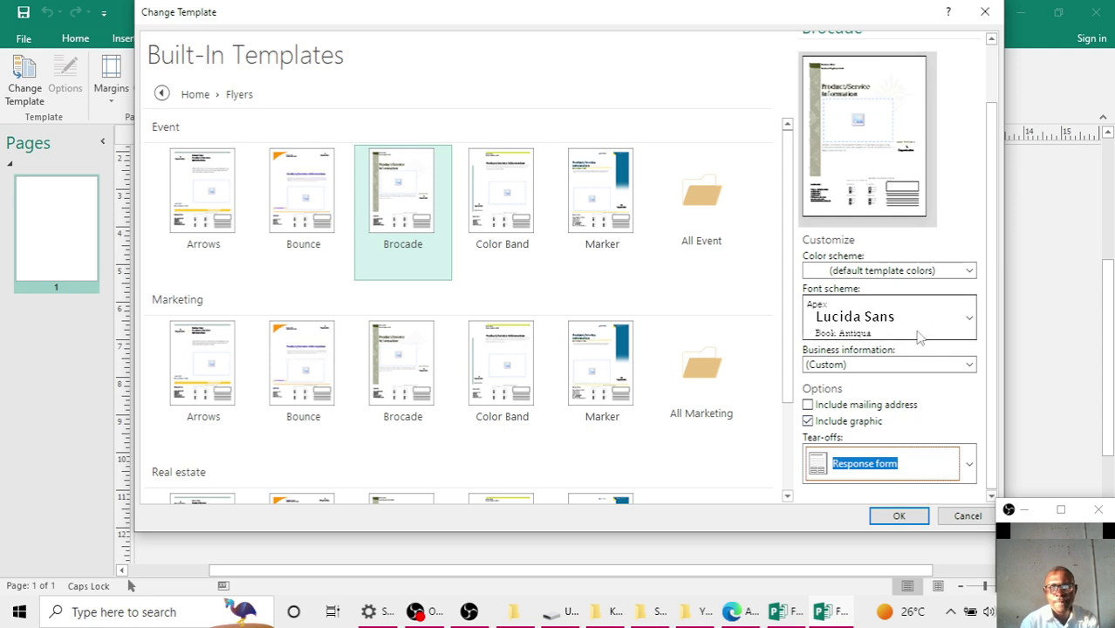
scroll(917, 336, up, 1)
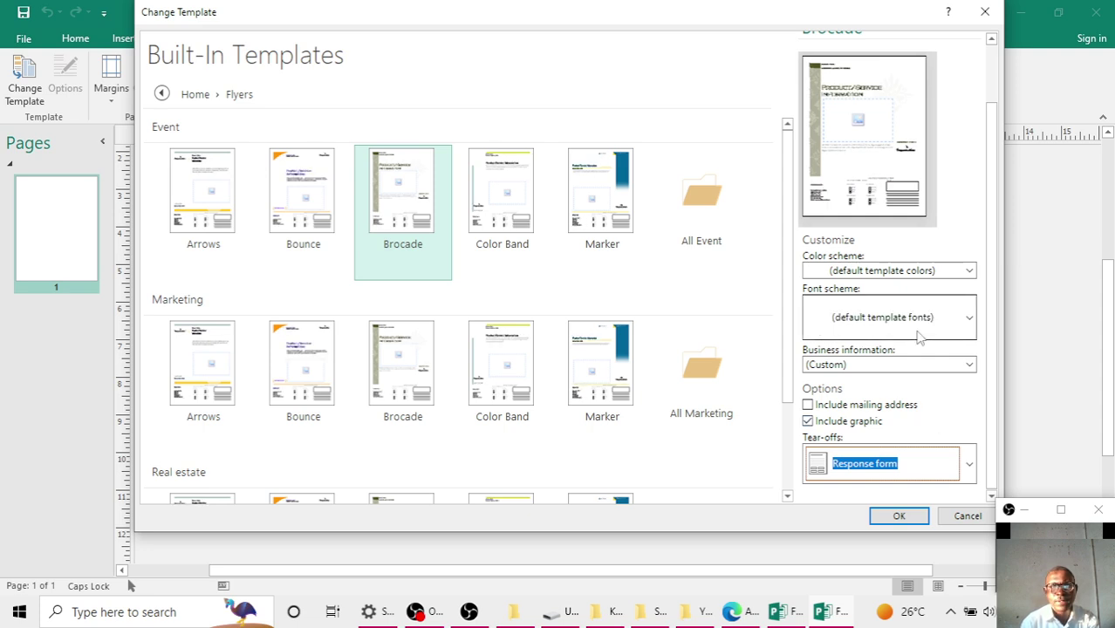
scroll(917, 336, down, 1)
click(899, 516)
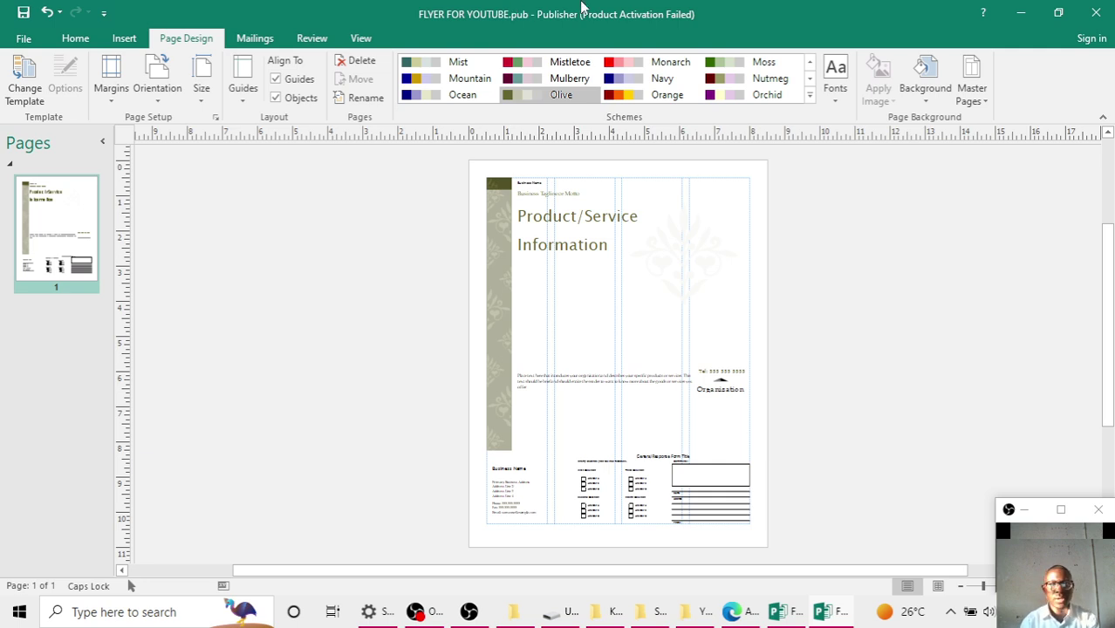
Compare the new flyer's layout with the sample FLYER.pub, viewing the sample from title to response form, and minimize the sample
scroll(757, 443, up, 1)
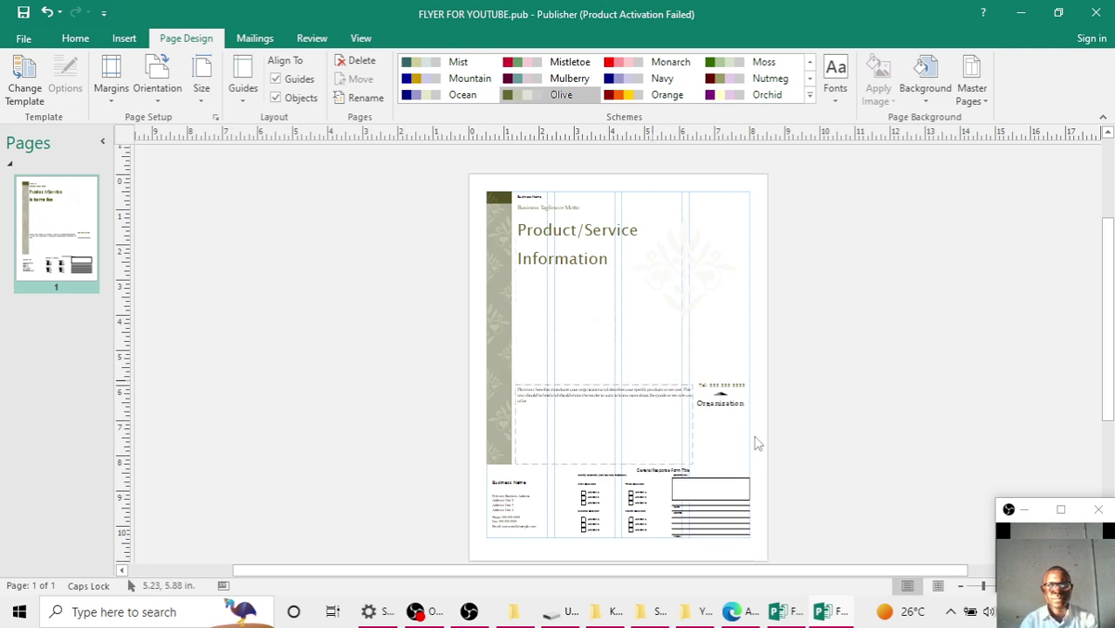
scroll(757, 444, down, 1)
click(704, 535)
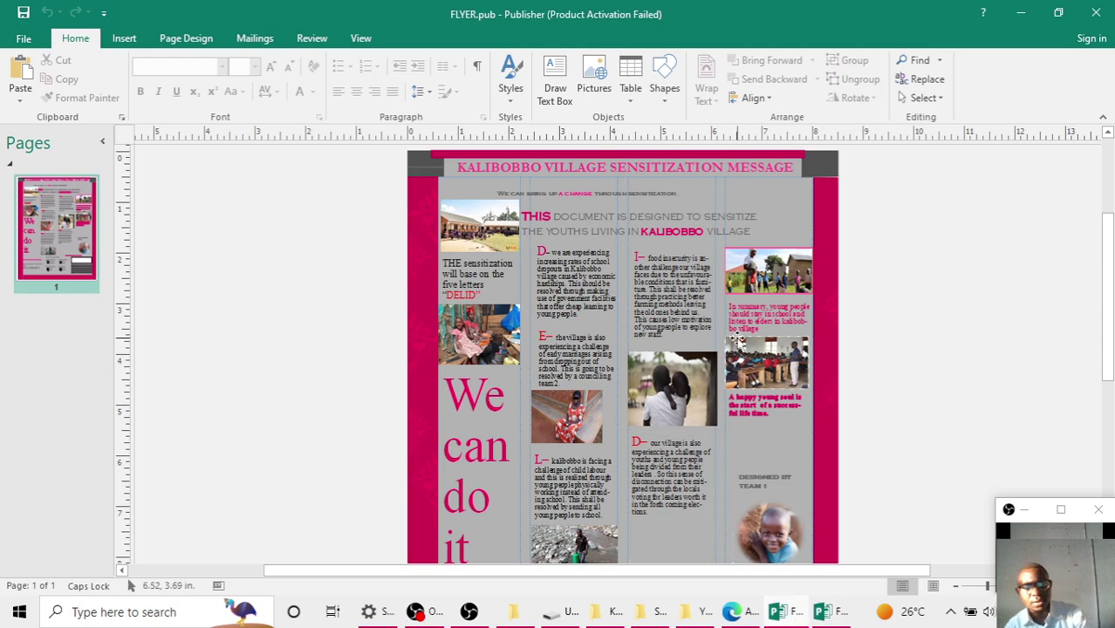
scroll(678, 280, down, 3)
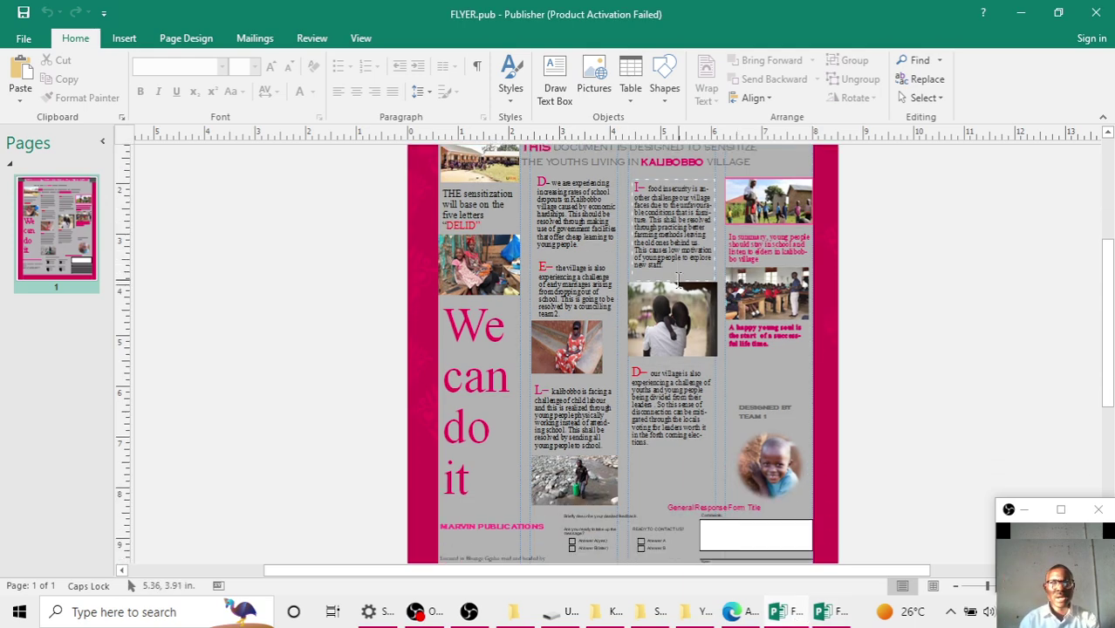
scroll(678, 280, down, 2)
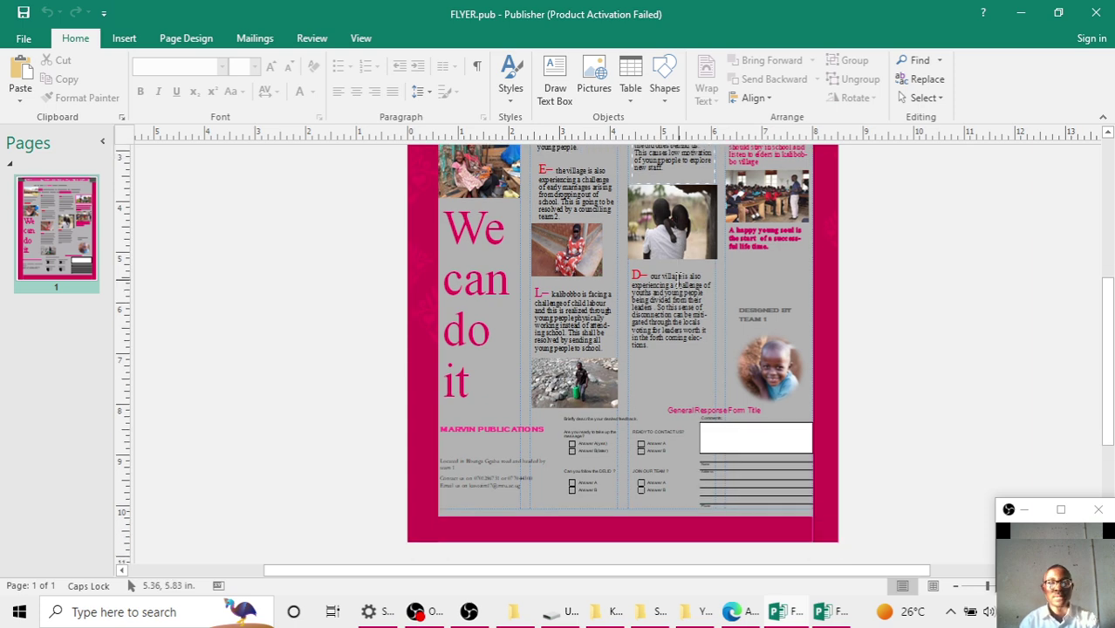
scroll(678, 281, up, 4)
scroll(678, 280, up, 1)
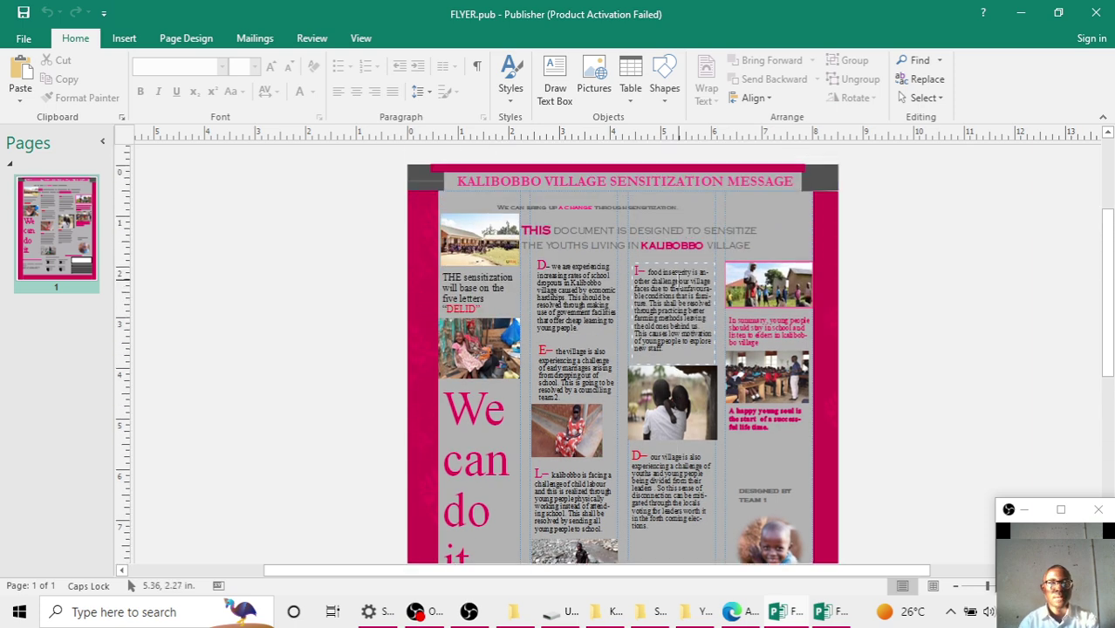
click(1028, 16)
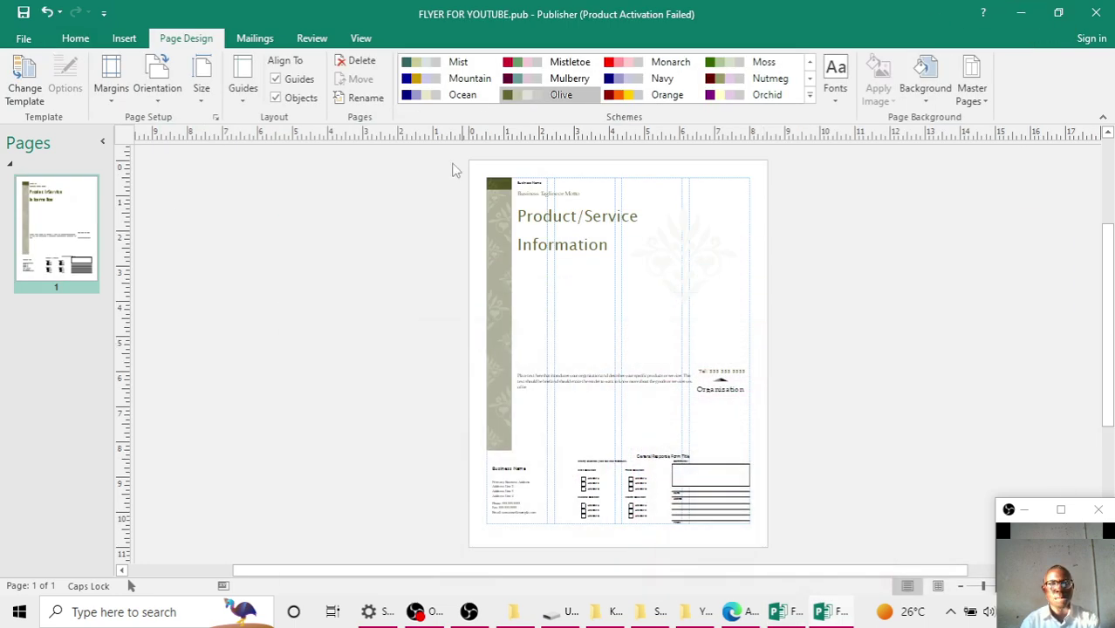
click(506, 279)
click(494, 219)
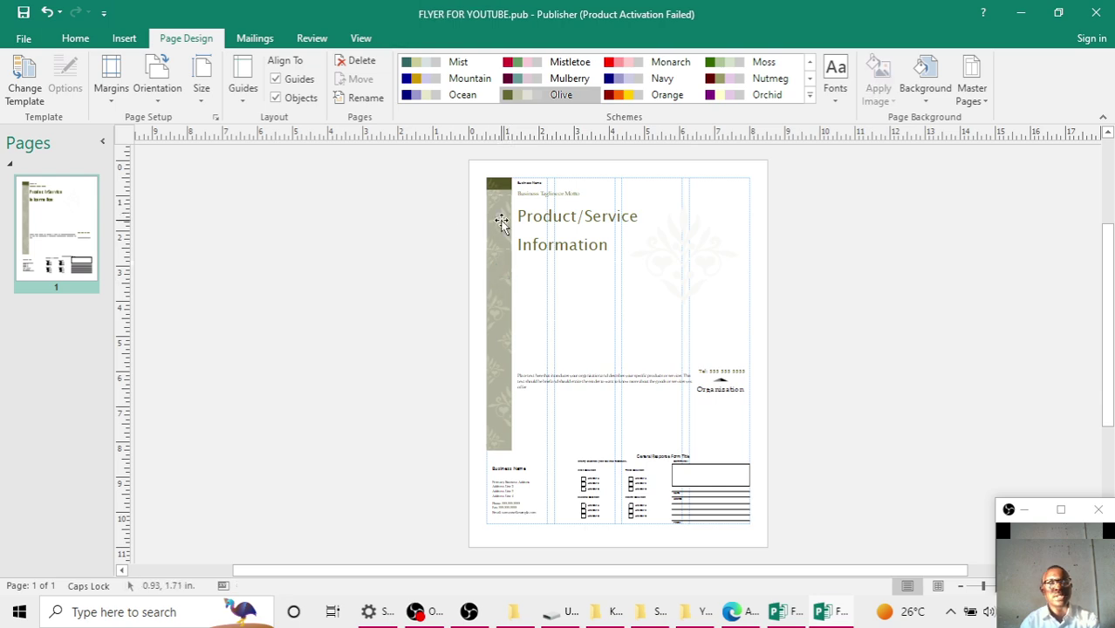
mouse_move(788, 615)
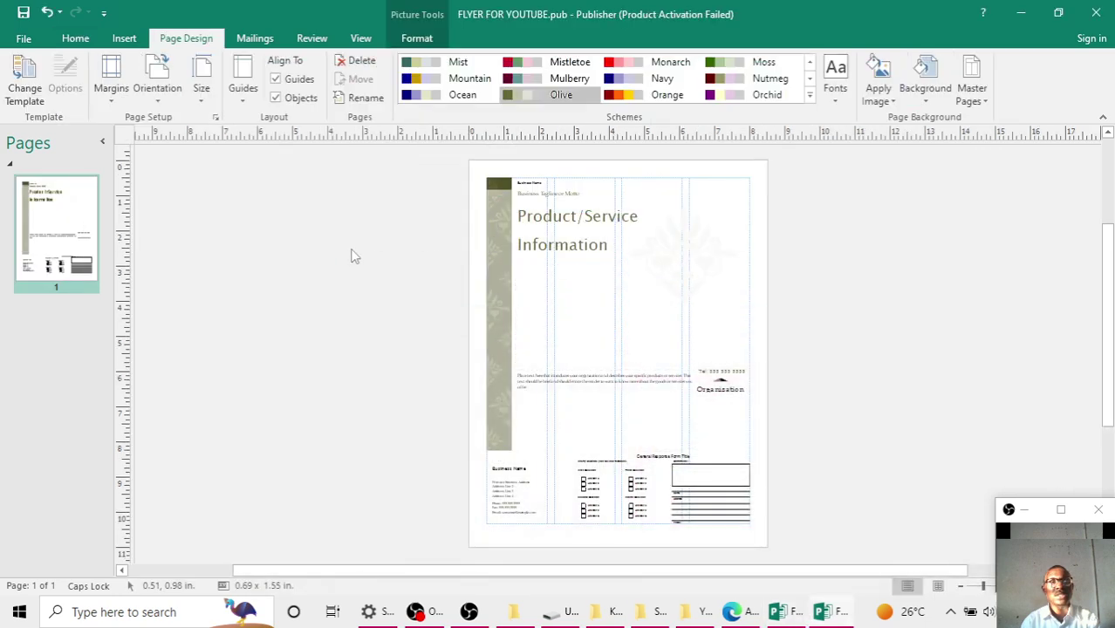
click(353, 255)
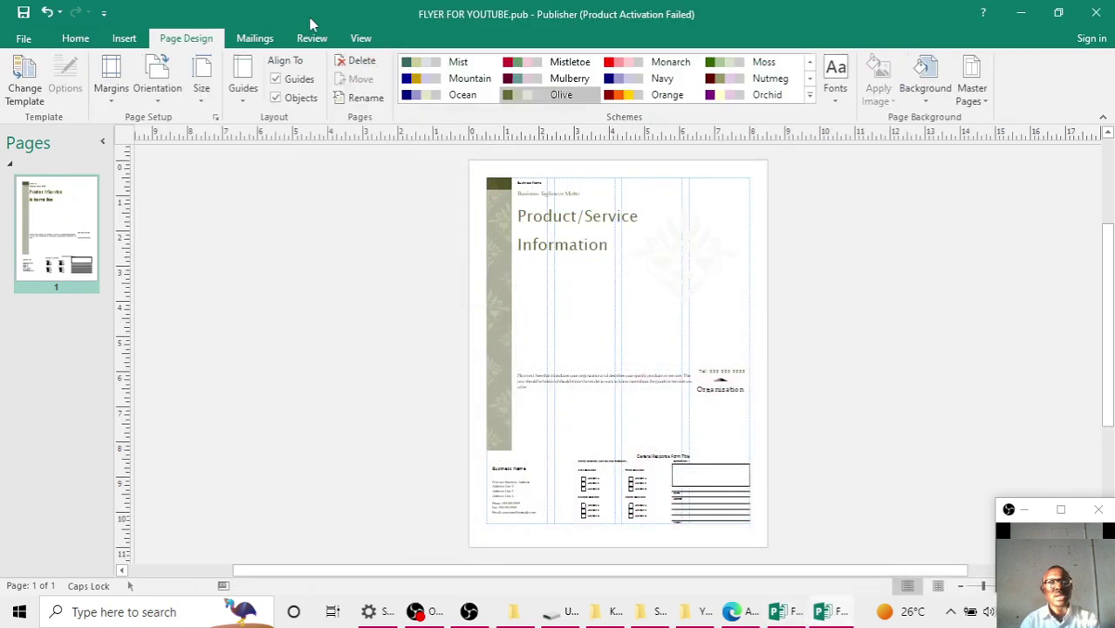
Try the Monarch color scheme on the flyer and replace it with the Summer color scheme
click(809, 98)
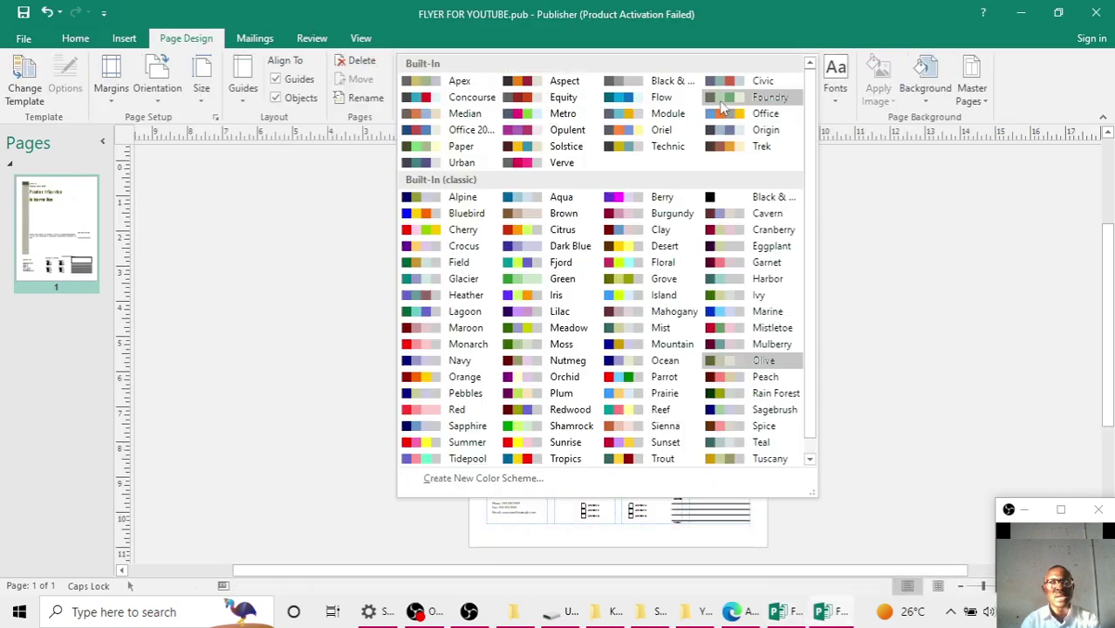
key(Escape)
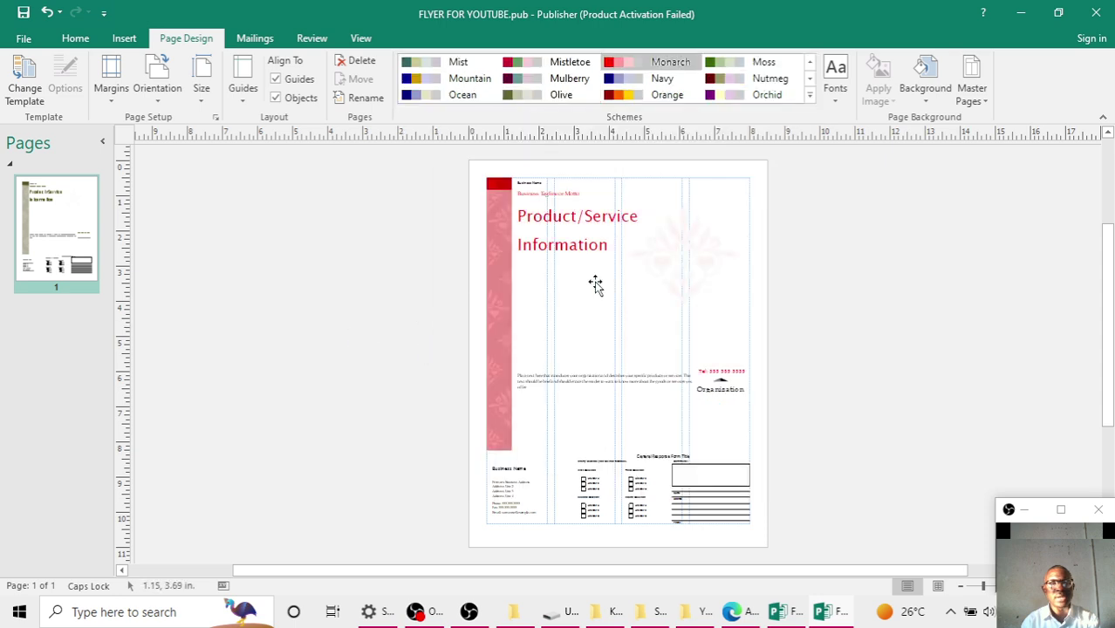
click(809, 96)
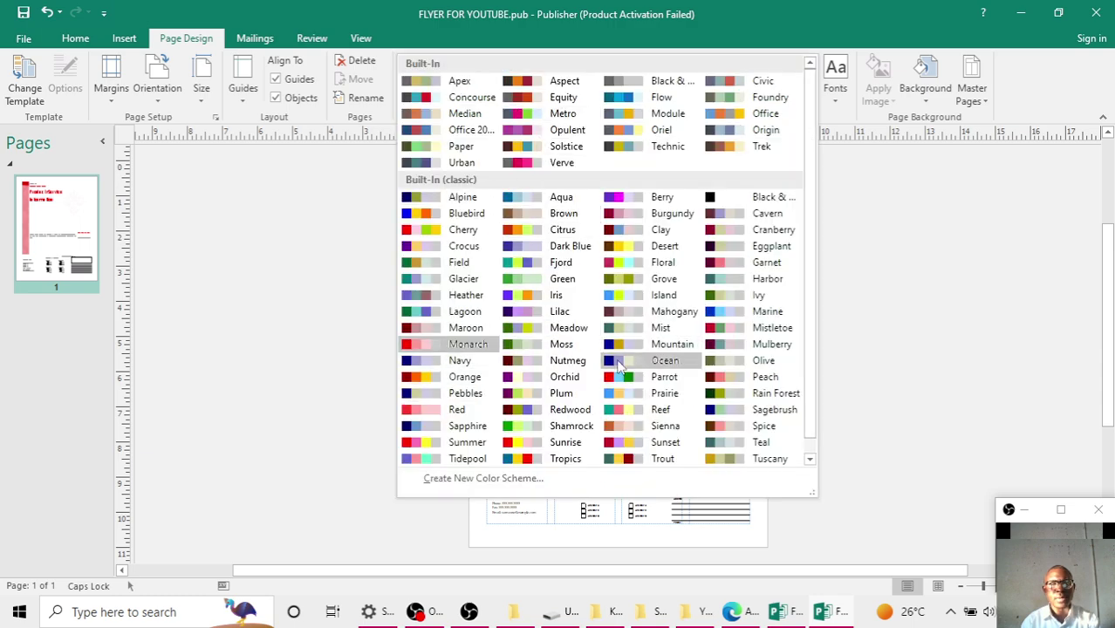
scroll(618, 367, down, 1)
click(565, 442)
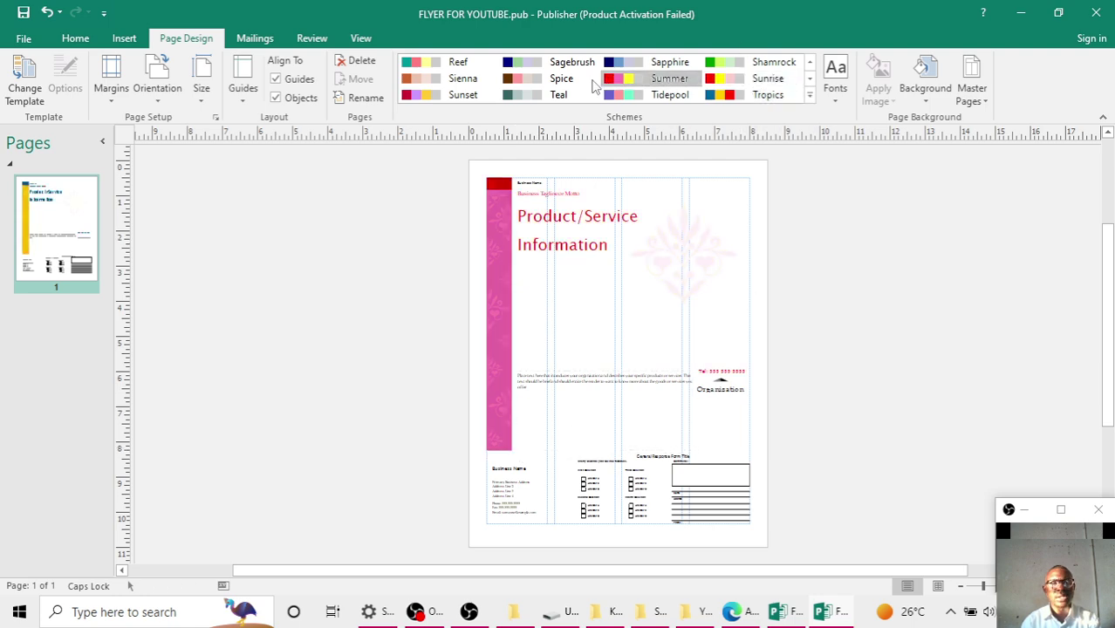
Try the Tropics color scheme on the flyer and look at the Accent 3 color choices for a new custom scheme
click(529, 82)
click(792, 98)
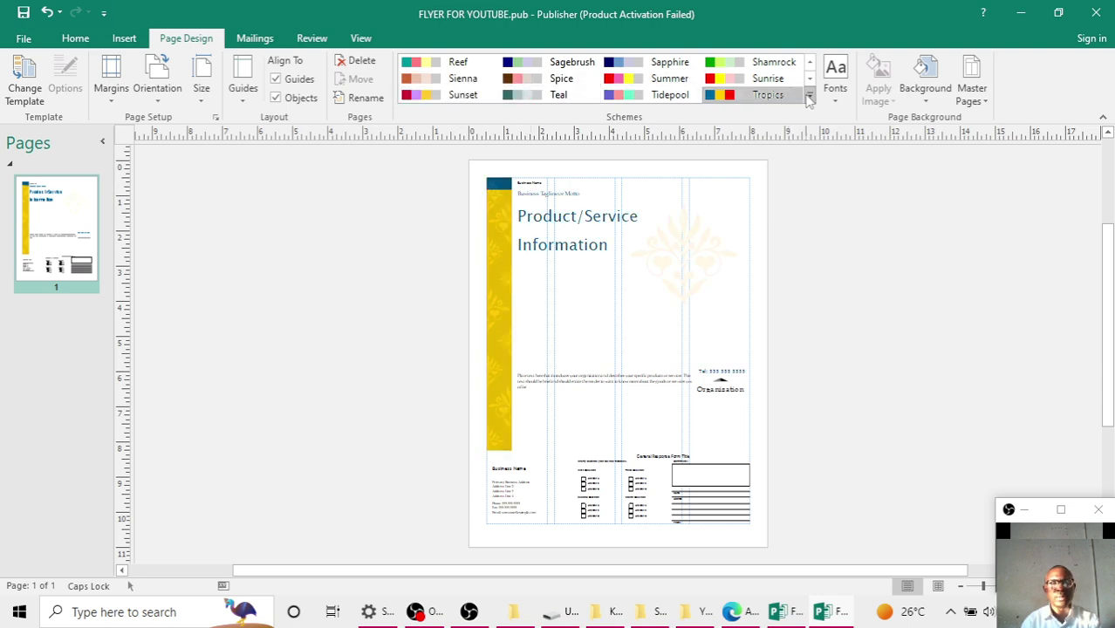
click(809, 98)
scroll(715, 356, down, 1)
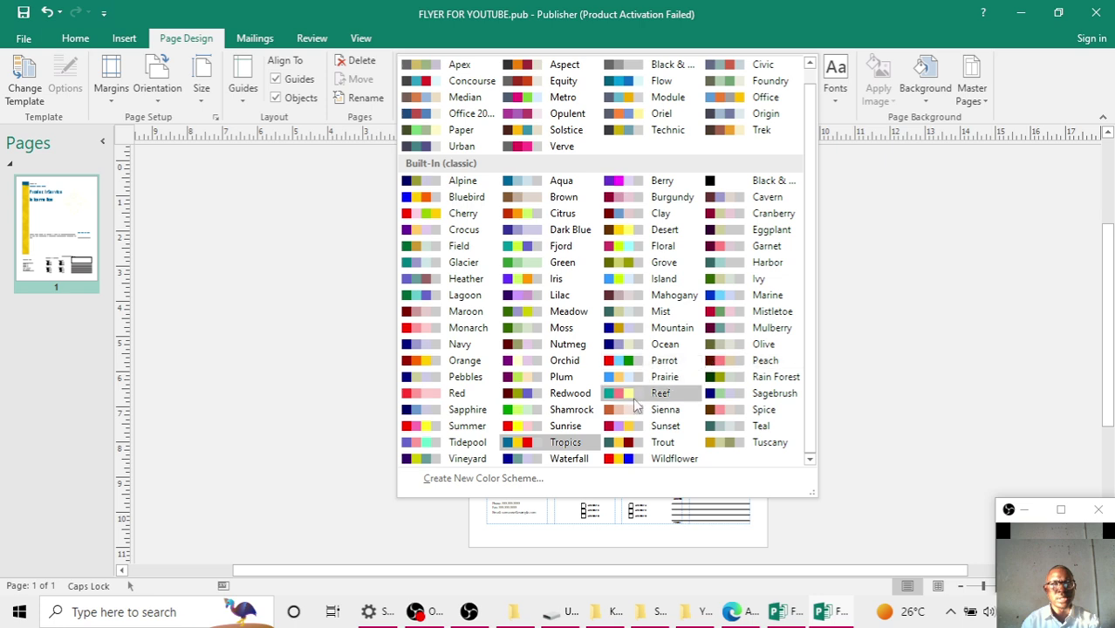
click(482, 478)
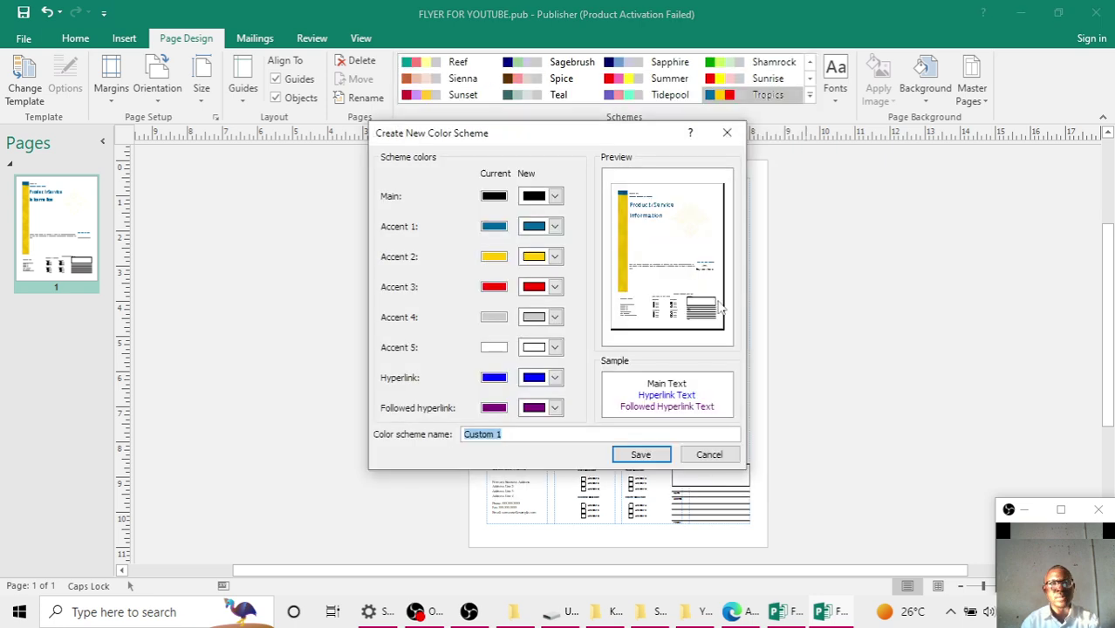
click(553, 287)
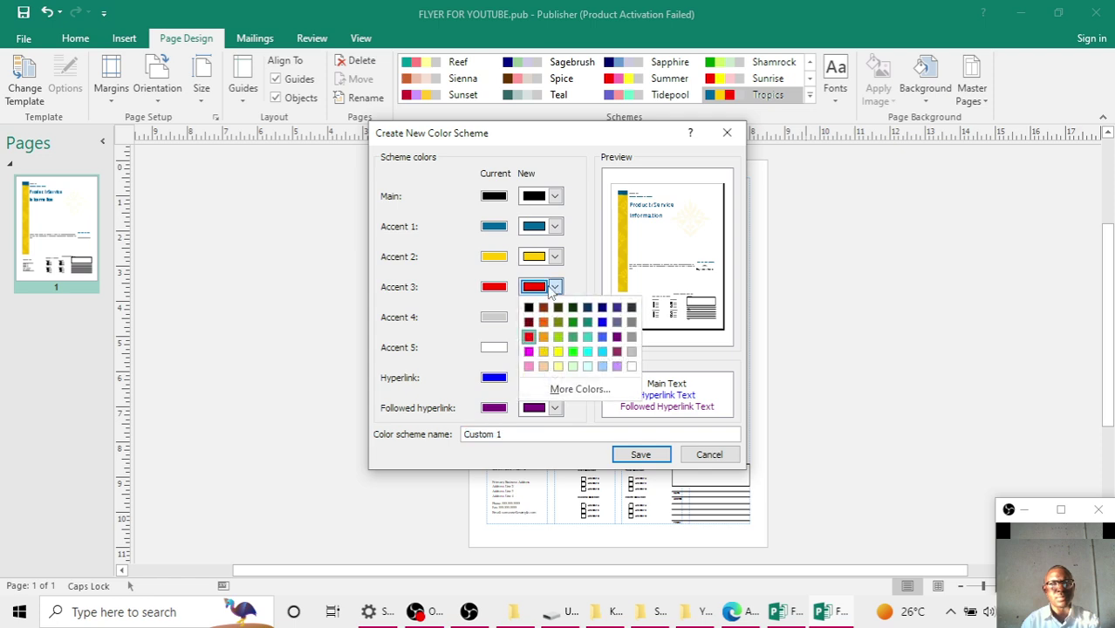
click(511, 296)
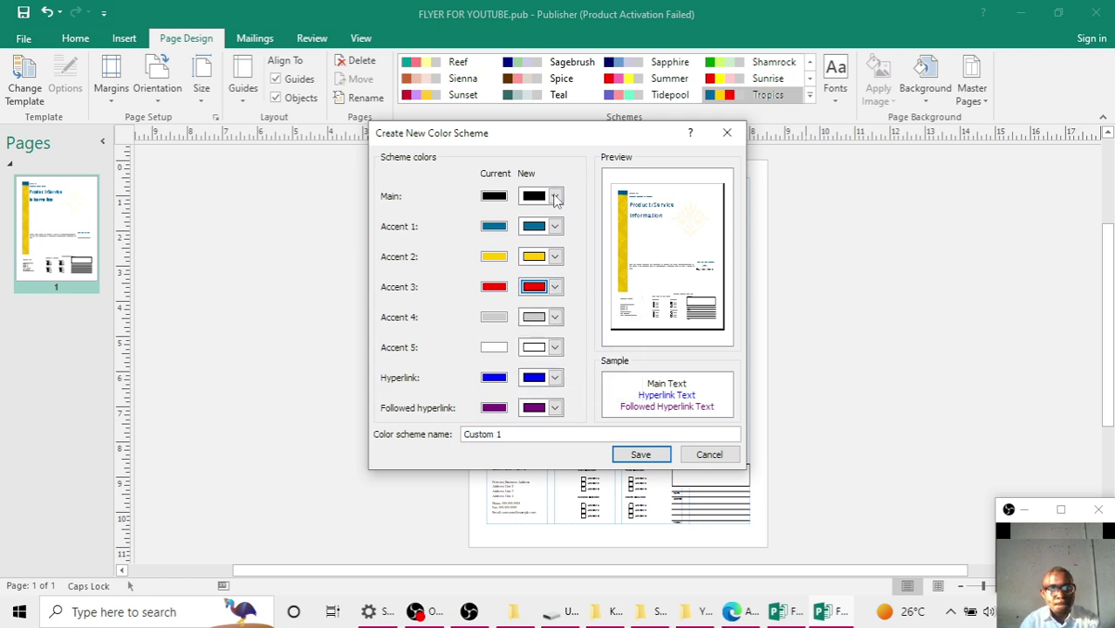
click(726, 132)
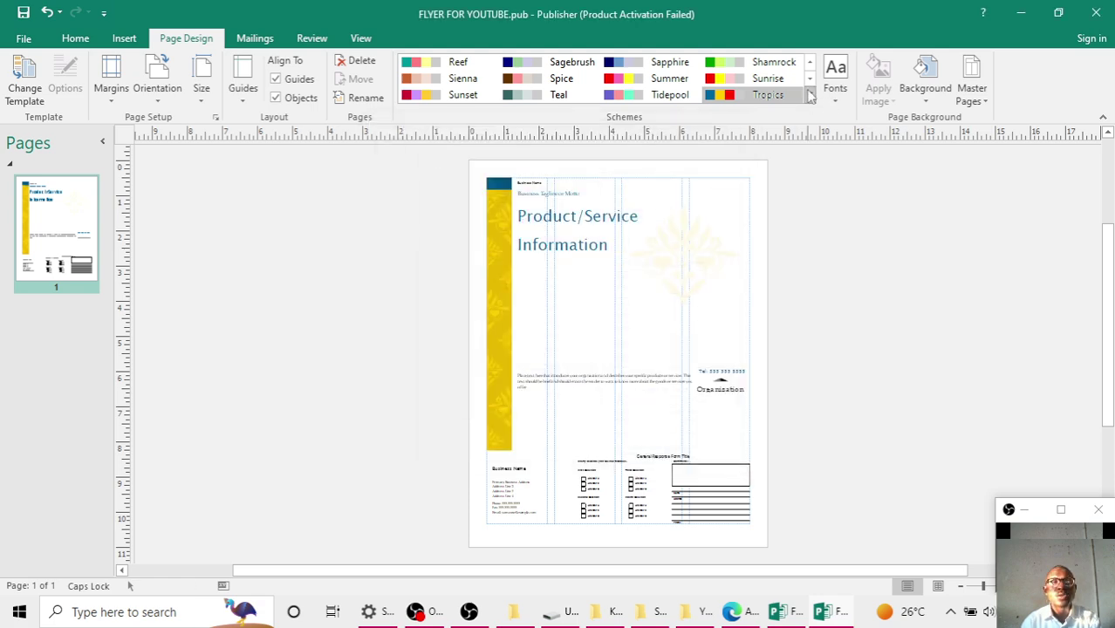
Try the Sunrise, Equity and Tropics color schemes on the flyer one after another
click(809, 95)
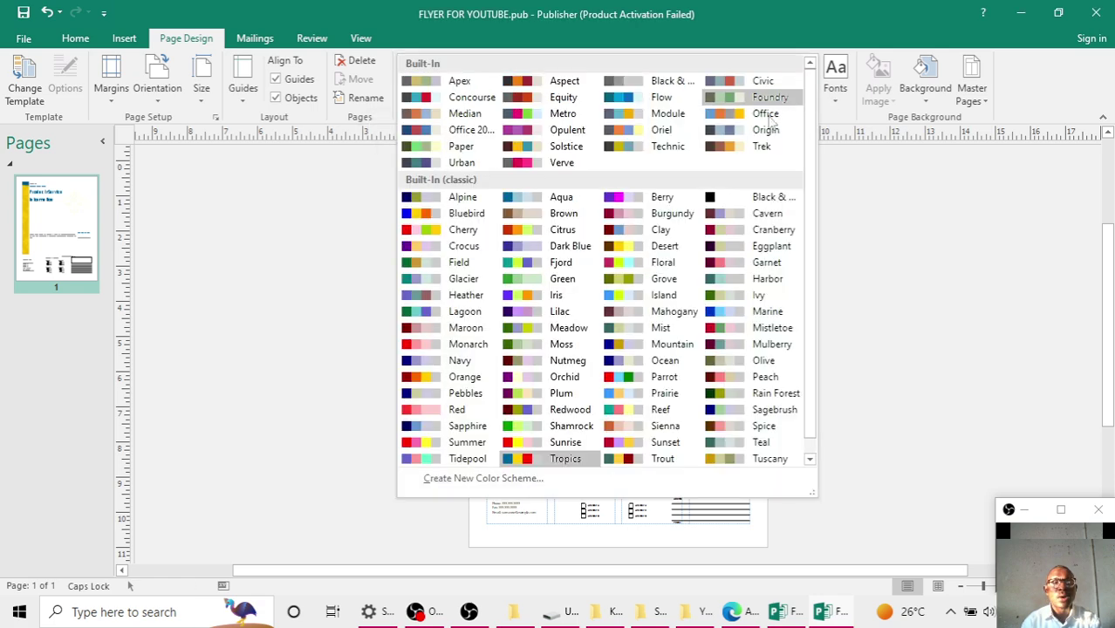
click(520, 448)
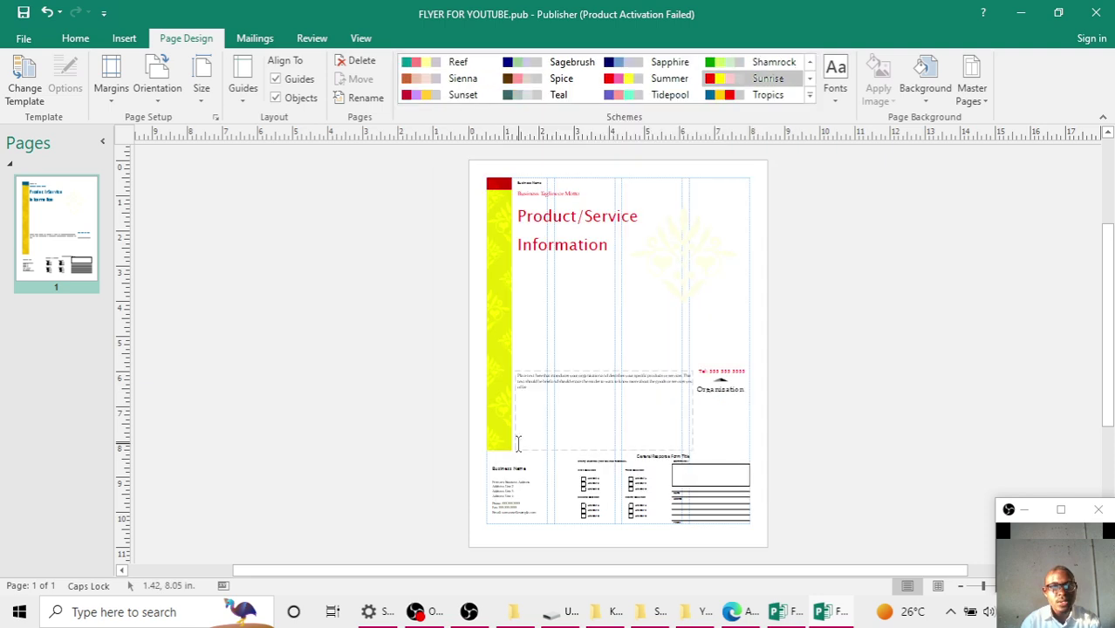
click(811, 96)
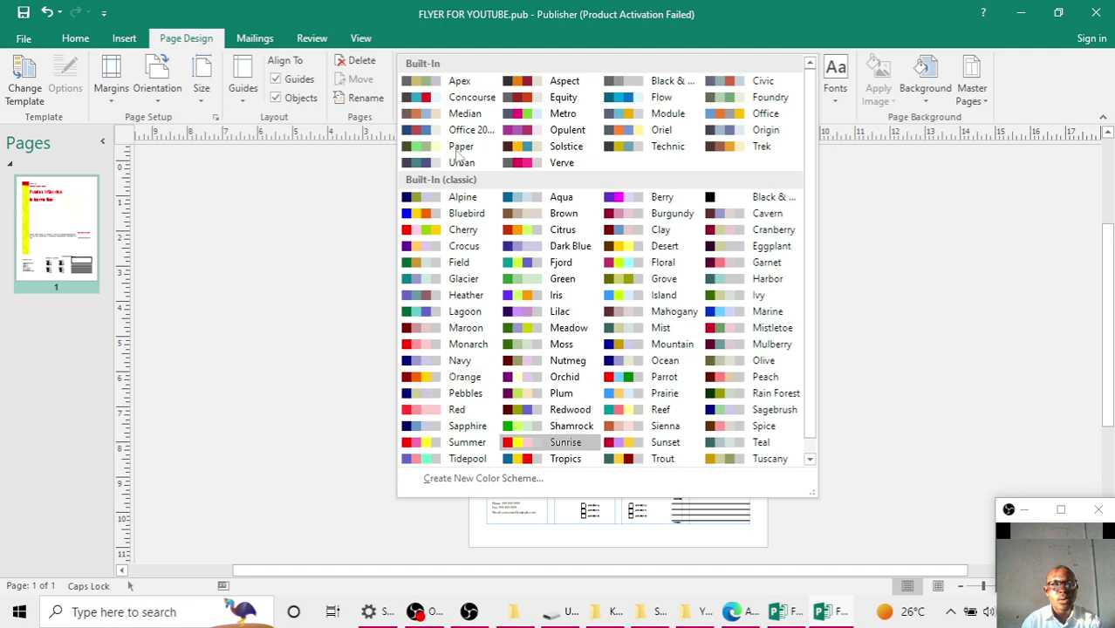
click(525, 98)
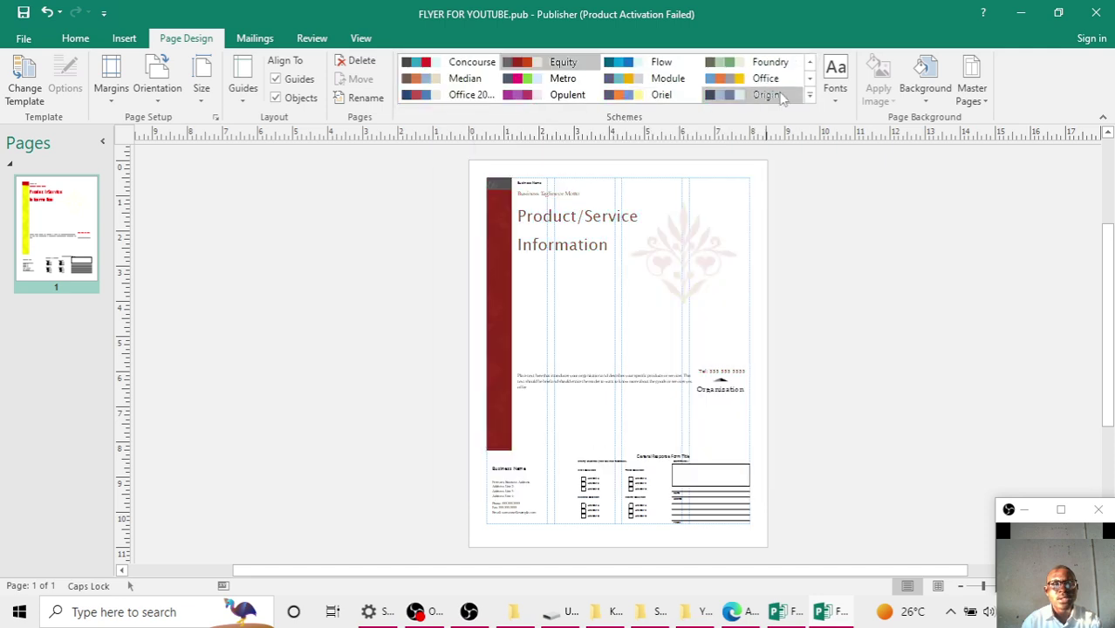
click(809, 97)
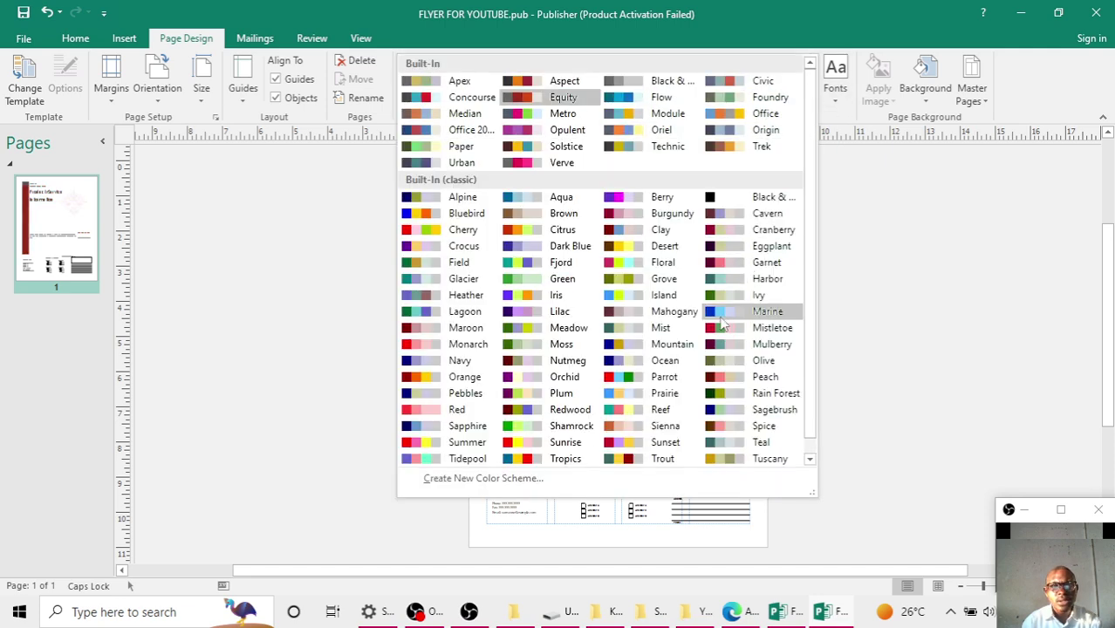
click(548, 458)
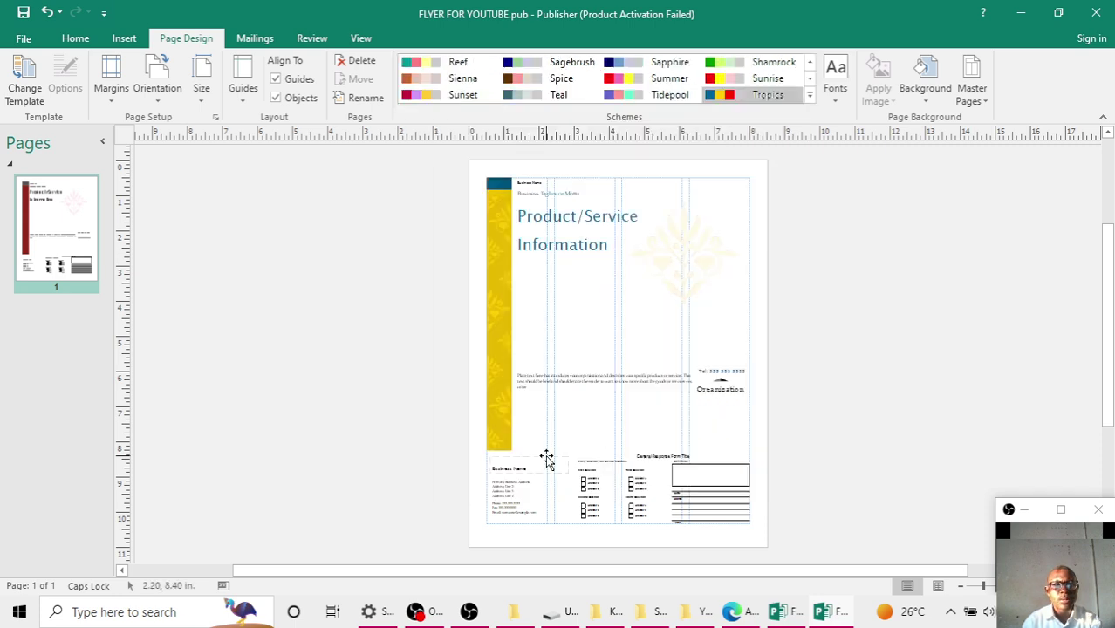
Browse the full set of color schemes and try the Concourse scheme on the flyer
click(810, 96)
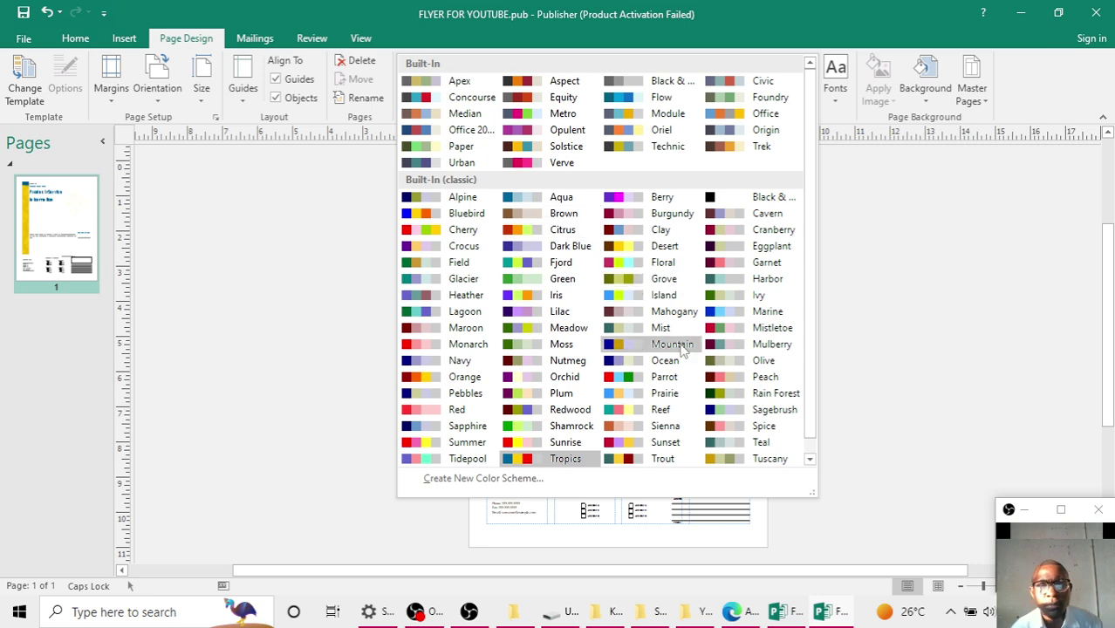
scroll(541, 427, down, 1)
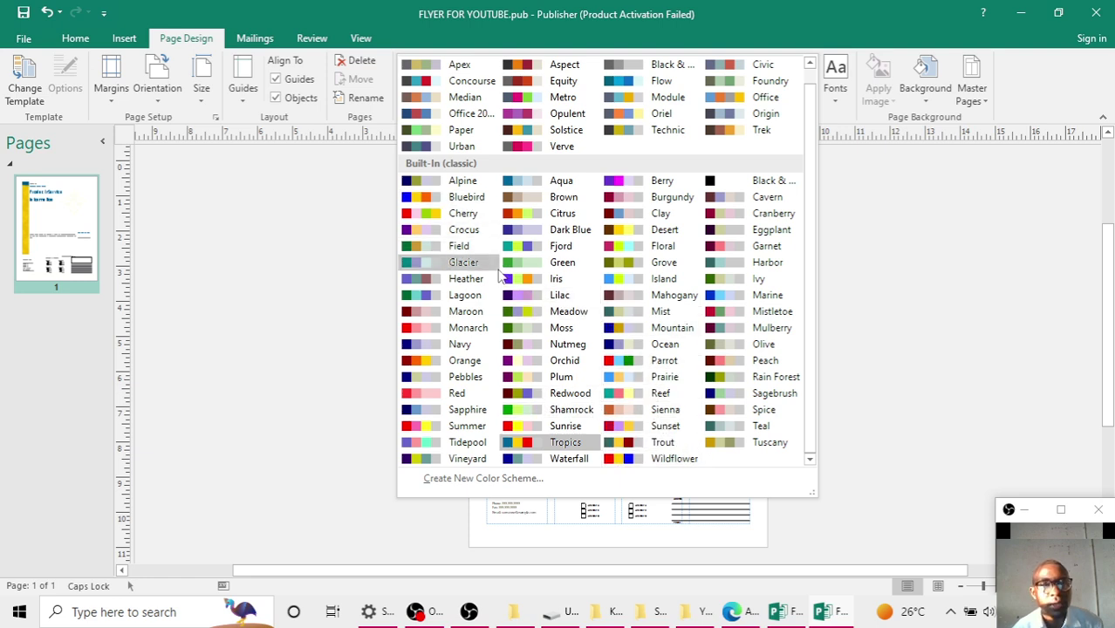
scroll(479, 249, up, 1)
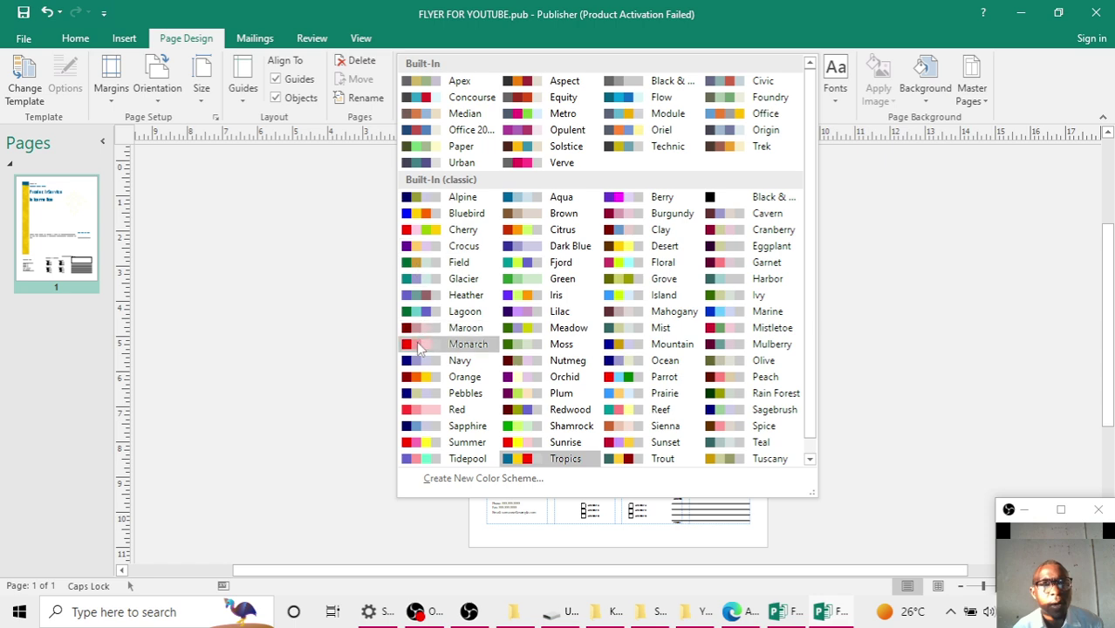
click(413, 102)
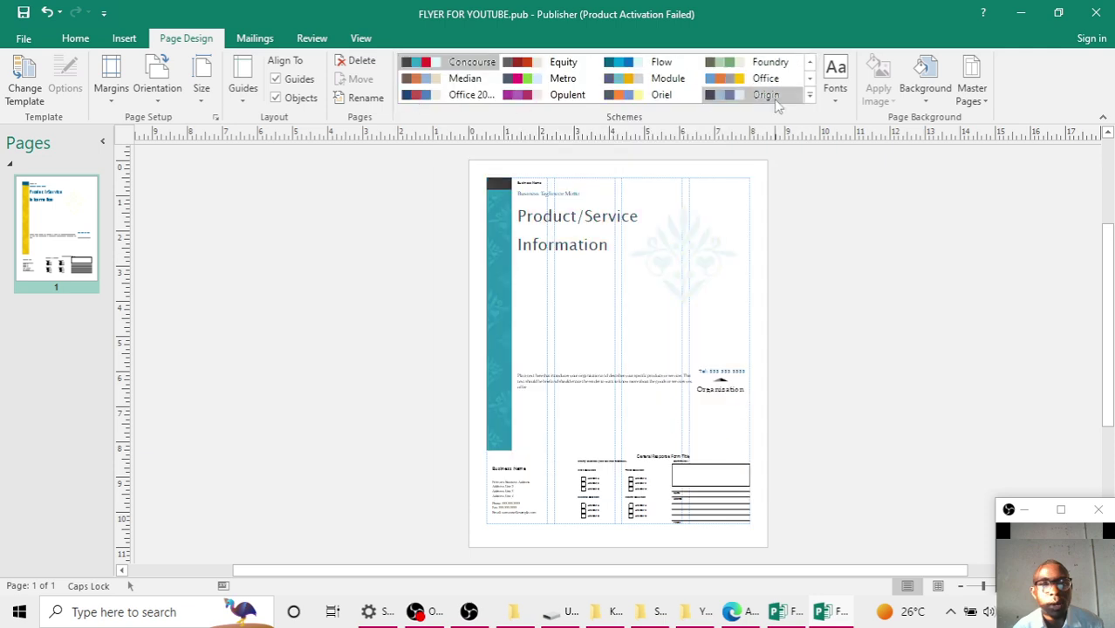
click(808, 98)
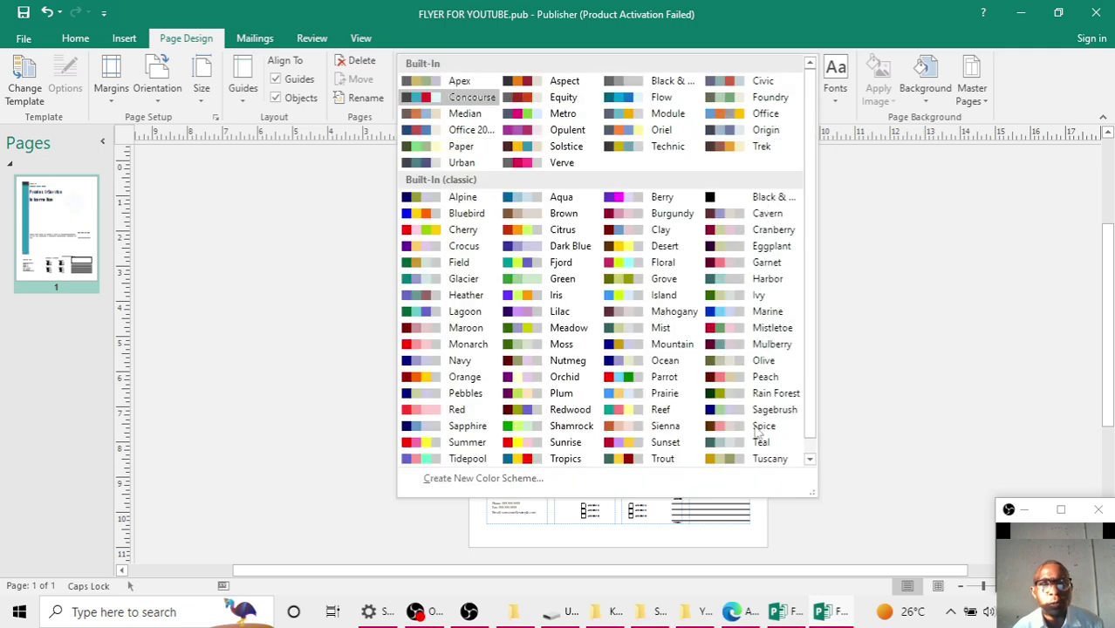
Check the color of the side border in the sample FLYER.pub and return to the new flyer
mouse_move(820, 610)
click(720, 545)
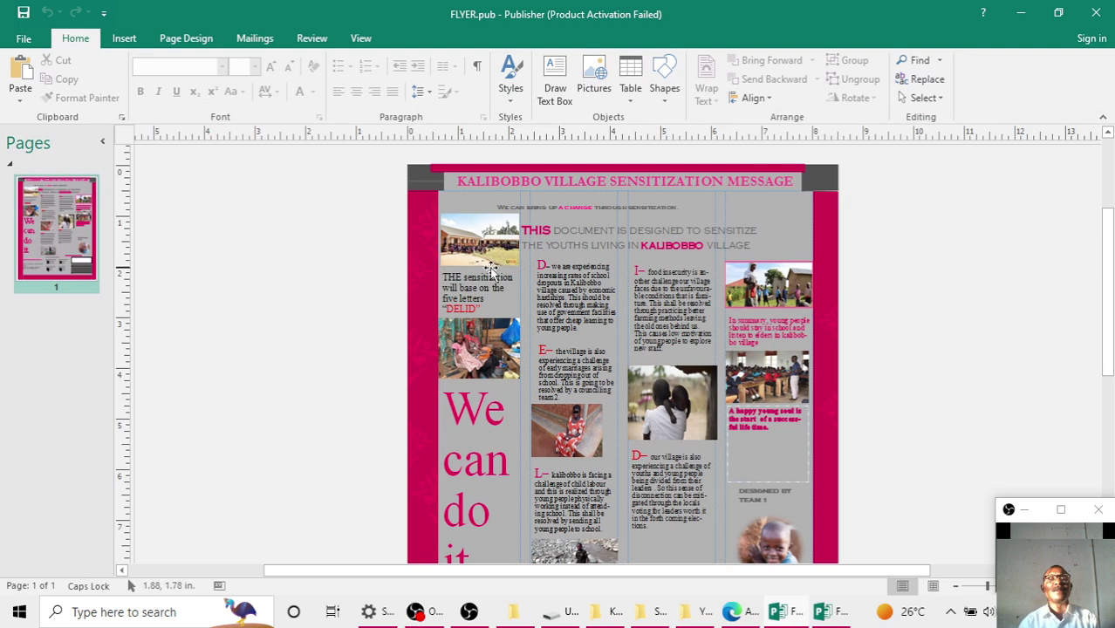
click(416, 213)
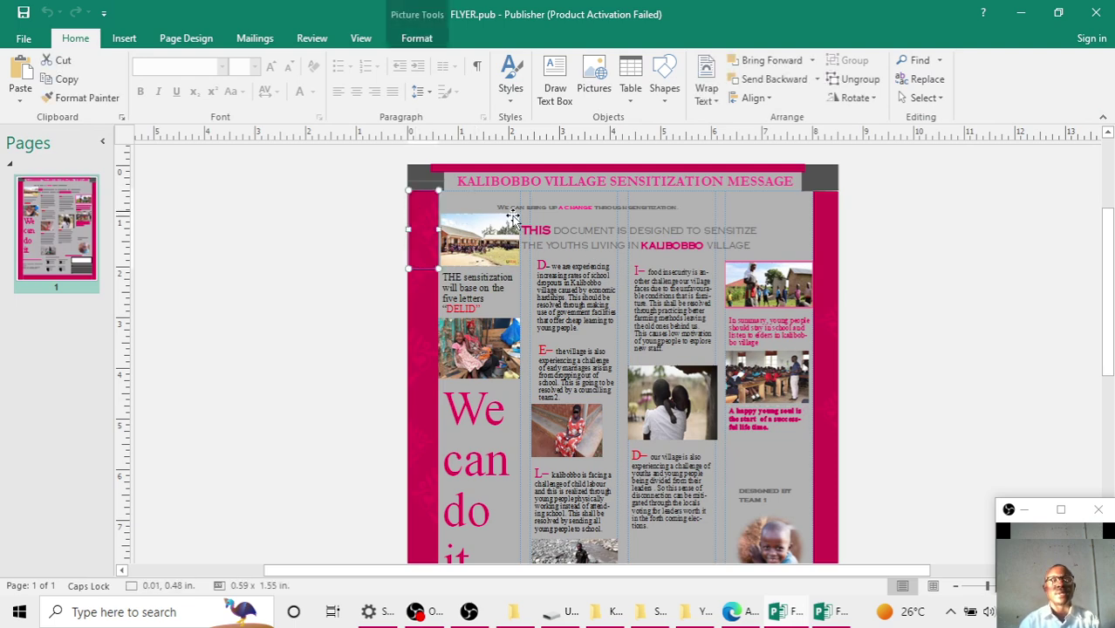
mouse_move(820, 611)
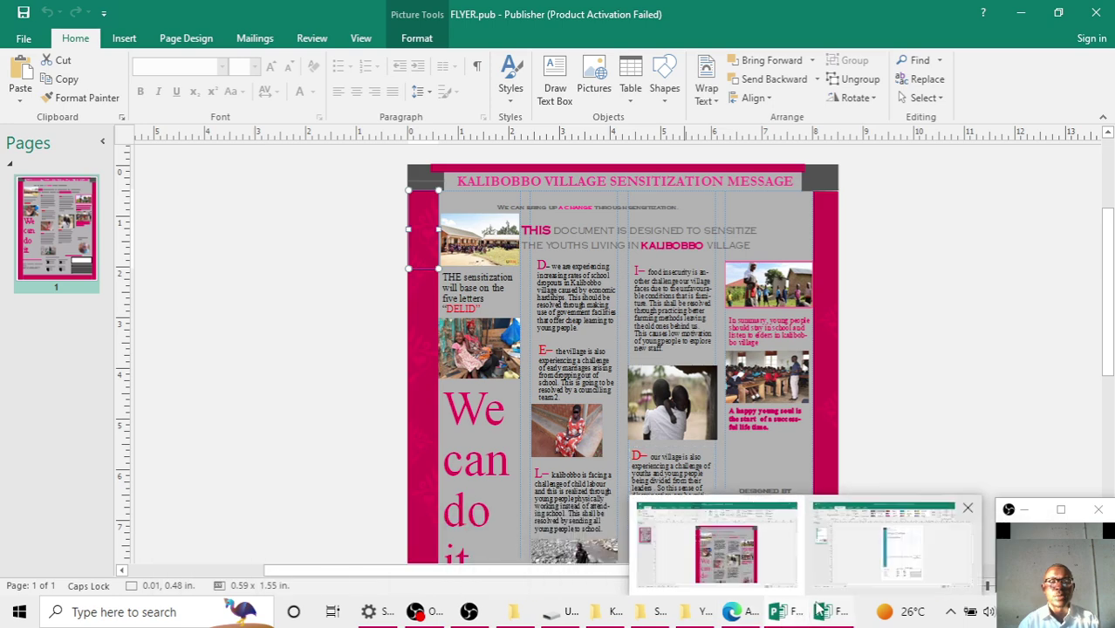
click(858, 550)
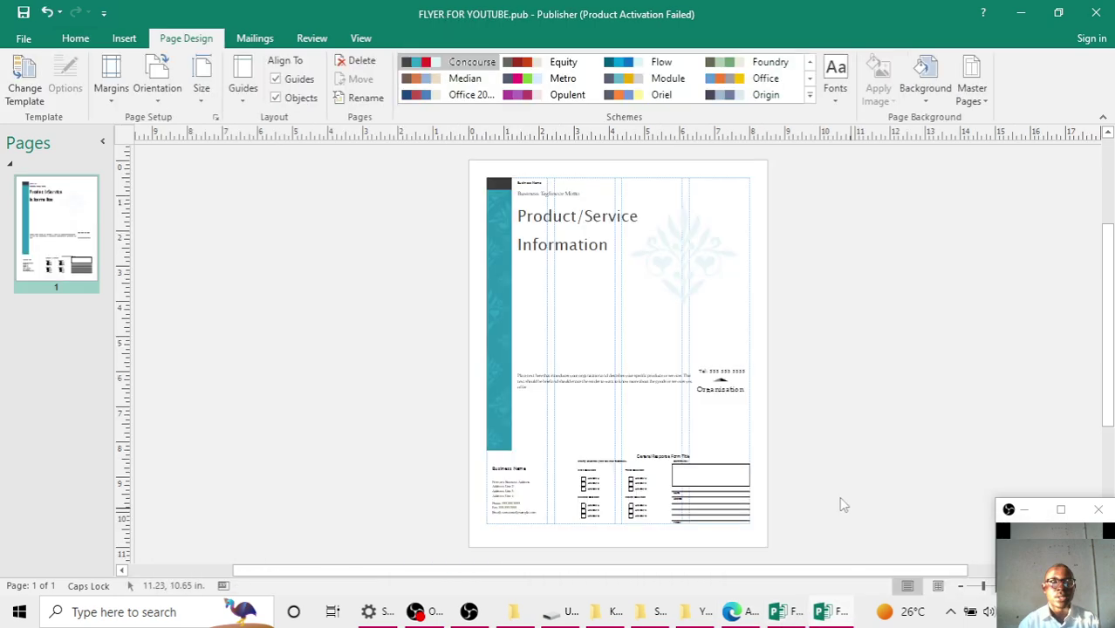
Apply the Metro color scheme to the flyer to match the sample's magenta border
click(809, 94)
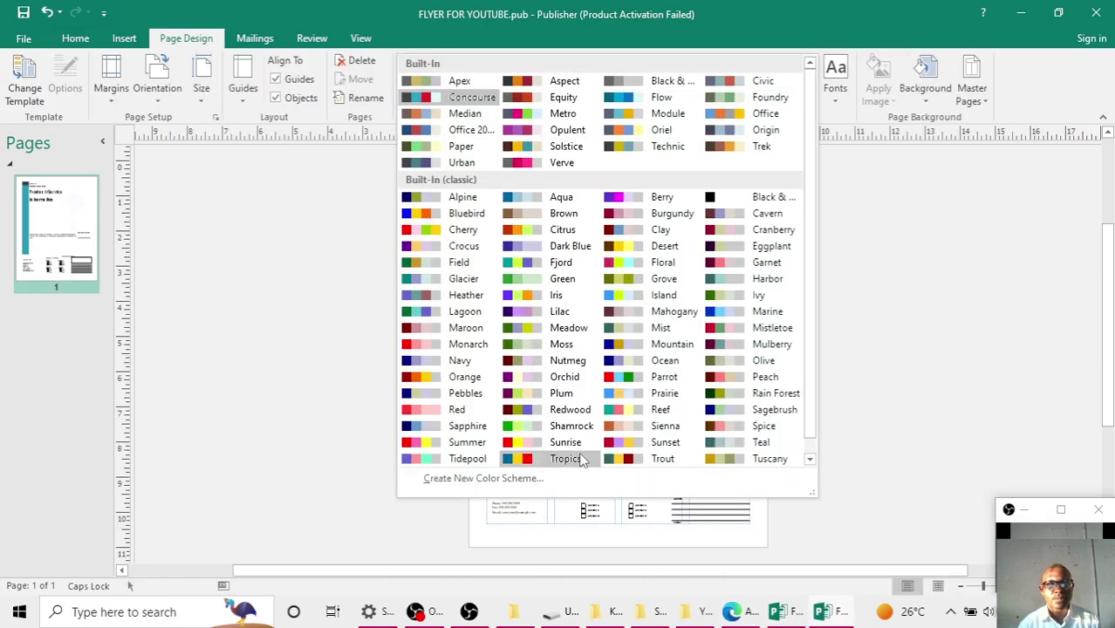
scroll(584, 349, down, 1)
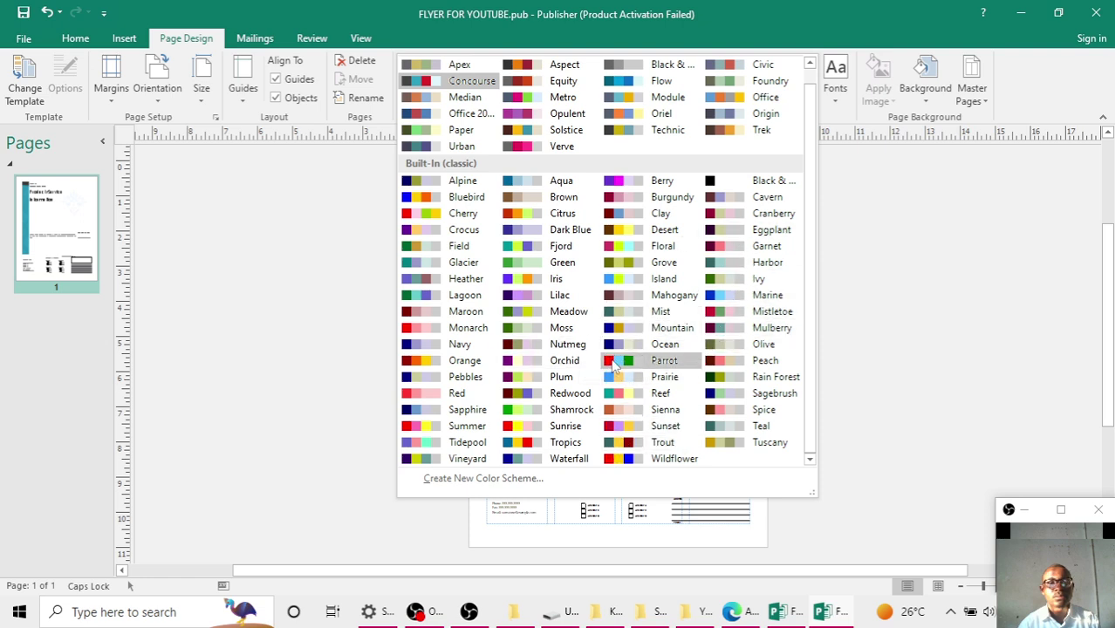
click(521, 96)
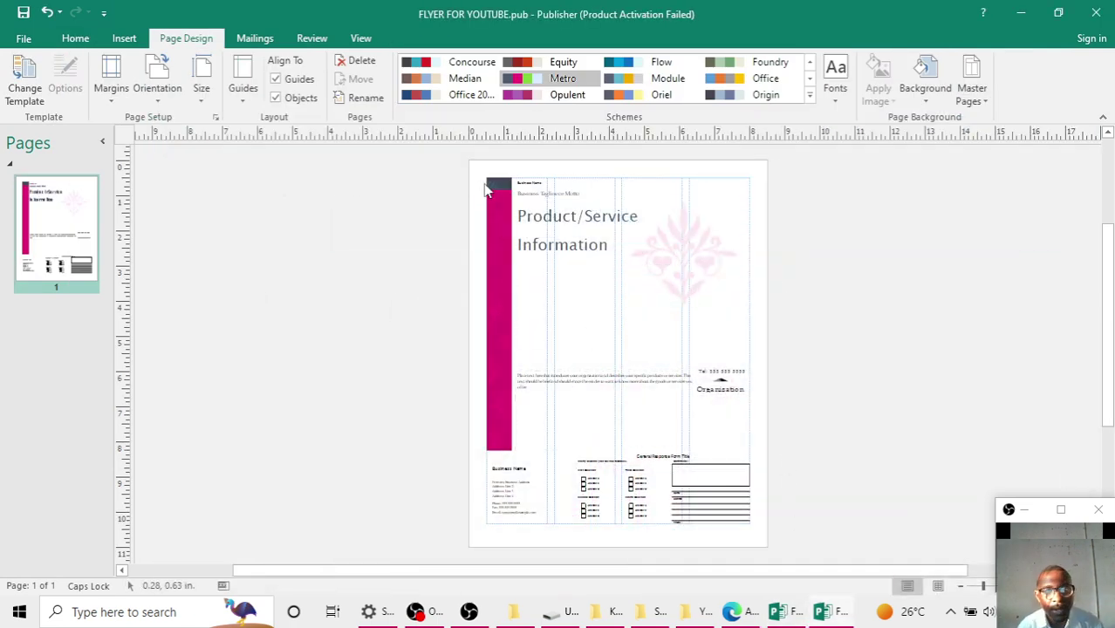
Examine the borders around the whole page in the sample FLYER.pub and return to the new flyer
click(768, 567)
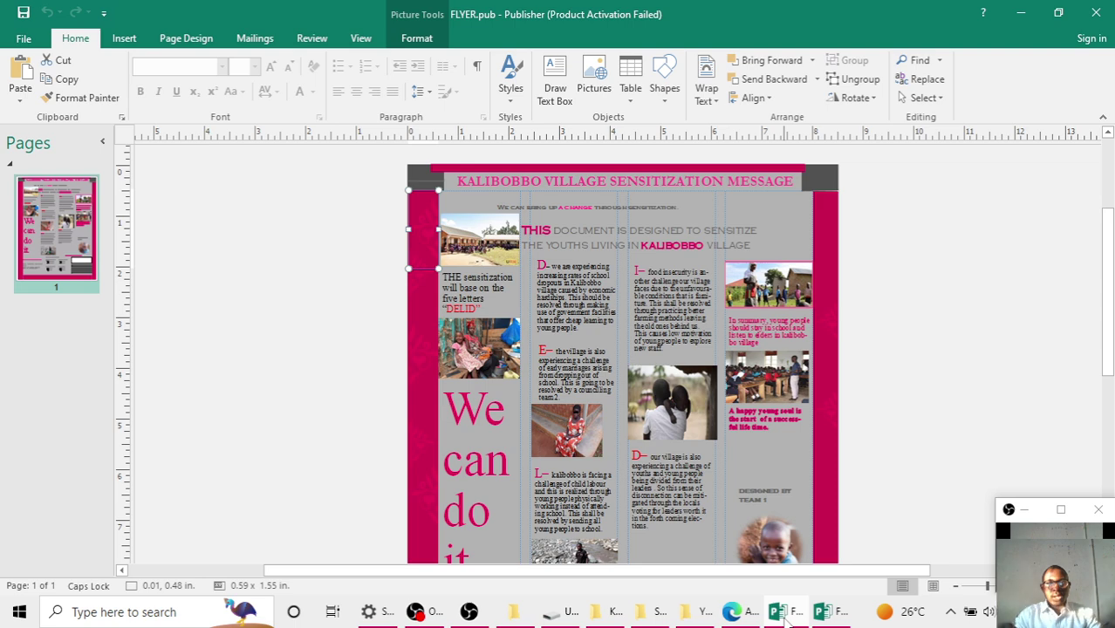
click(675, 190)
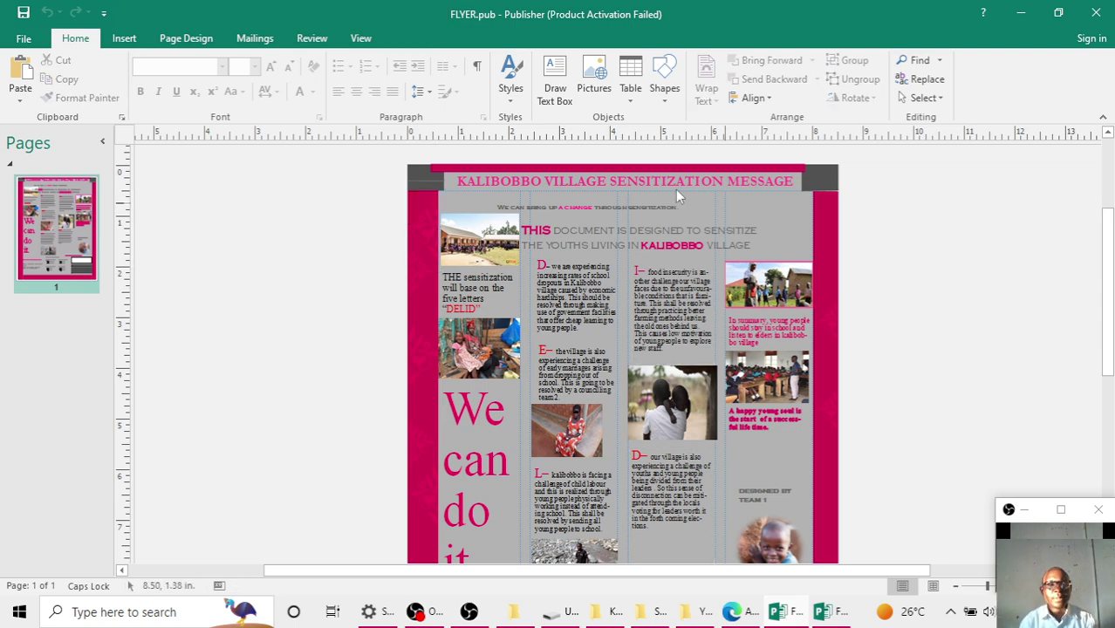
scroll(716, 292, down, 2)
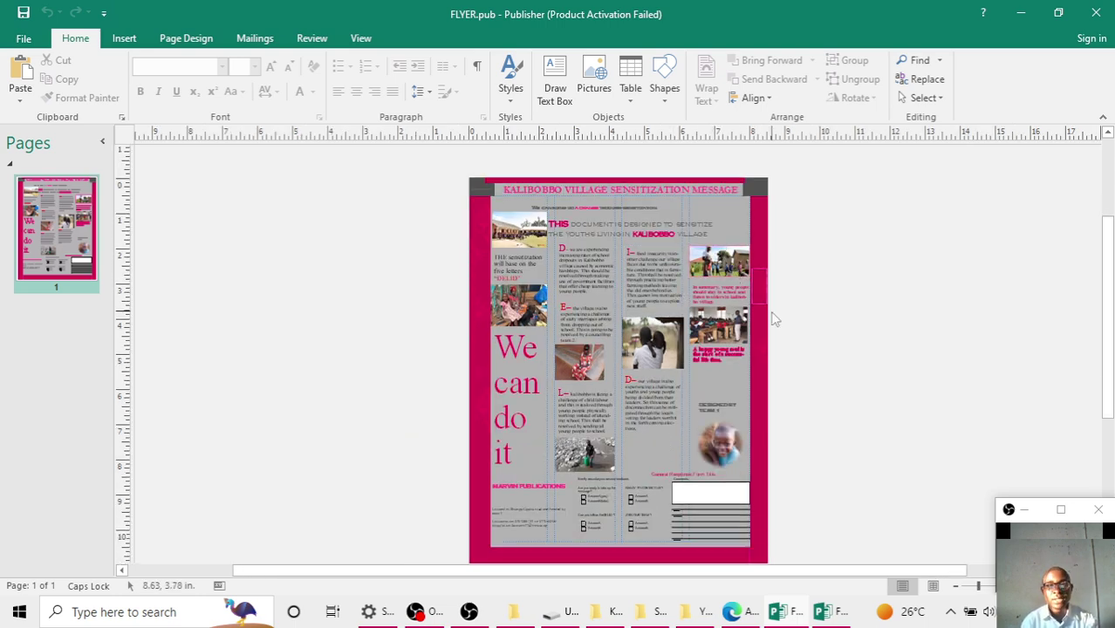
mouse_move(824, 611)
click(848, 545)
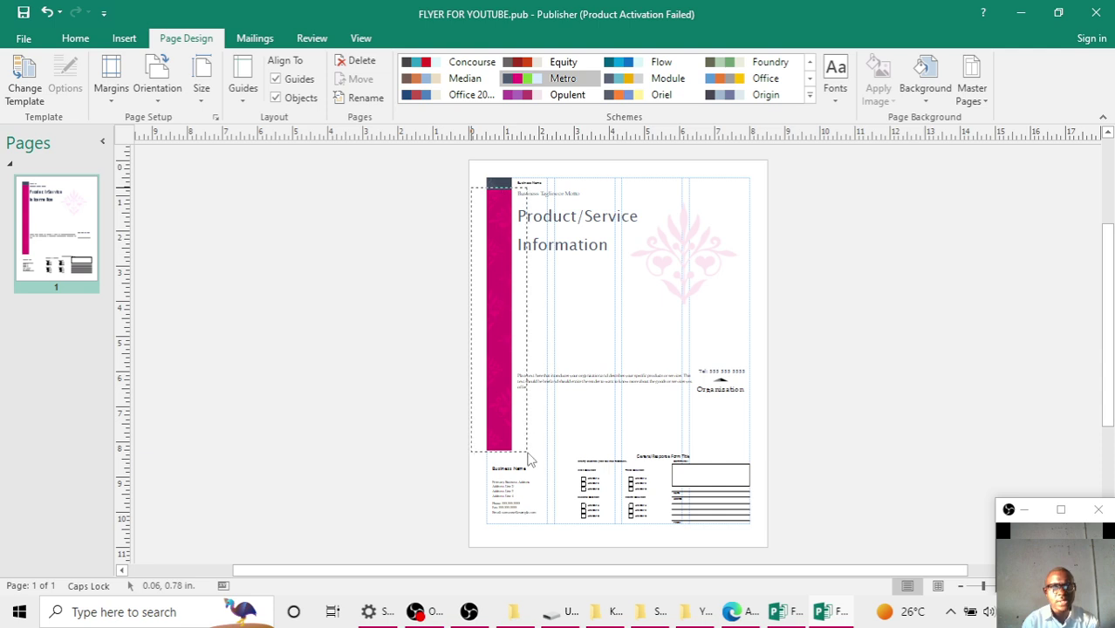
Select the ornament pictures along the magenta side bar and paste a copy of them on the page
mouse_move(534, 467)
mouse_down()
mouse_move(482, 188)
mouse_move(498, 247)
mouse_up()
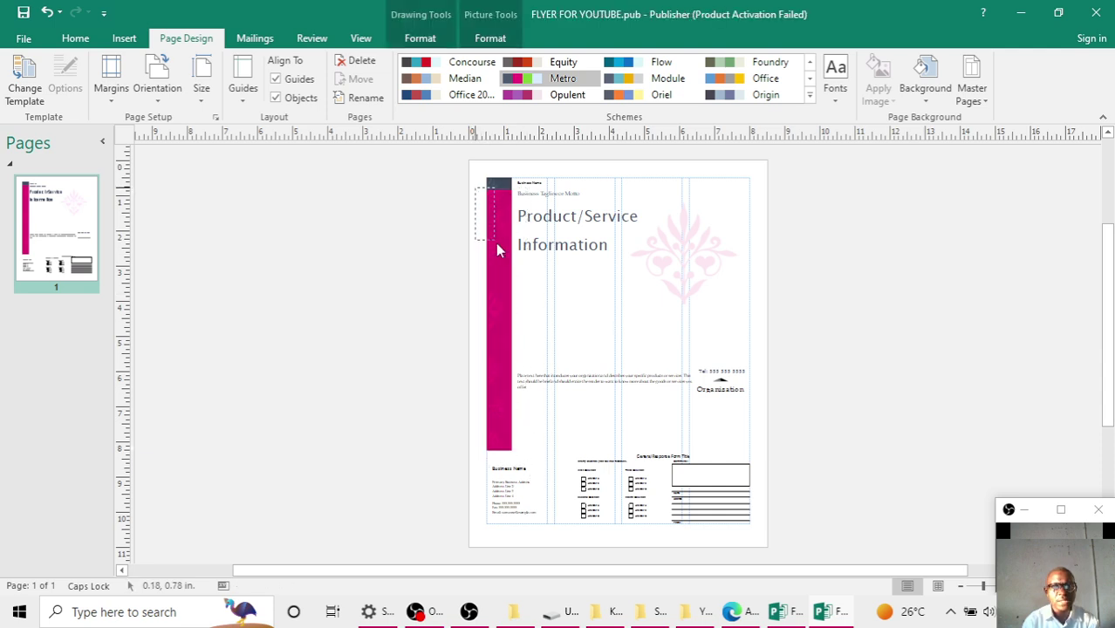
drag(516, 325, 513, 454)
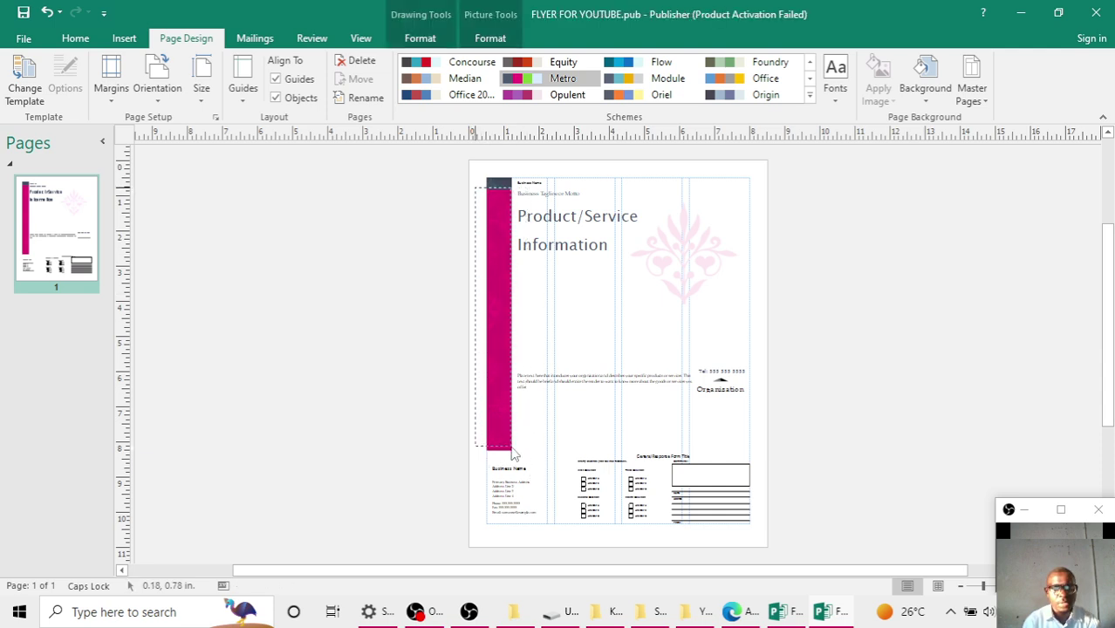
mouse_move(515, 453)
mouse_down()
mouse_move(529, 482)
mouse_move(522, 448)
mouse_up()
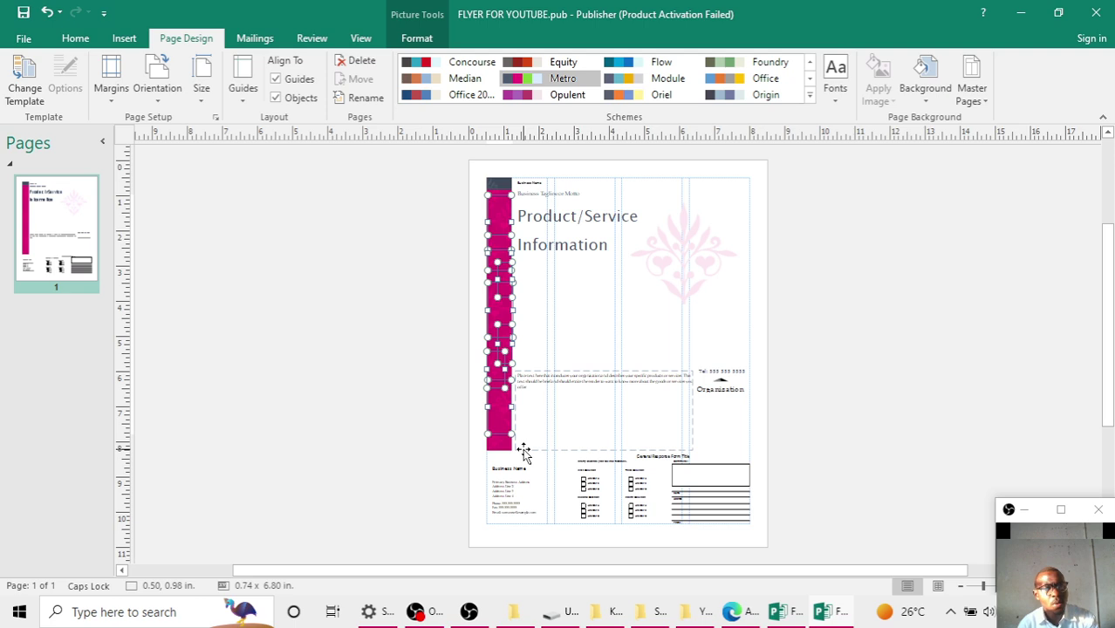
key(ctrl+v)
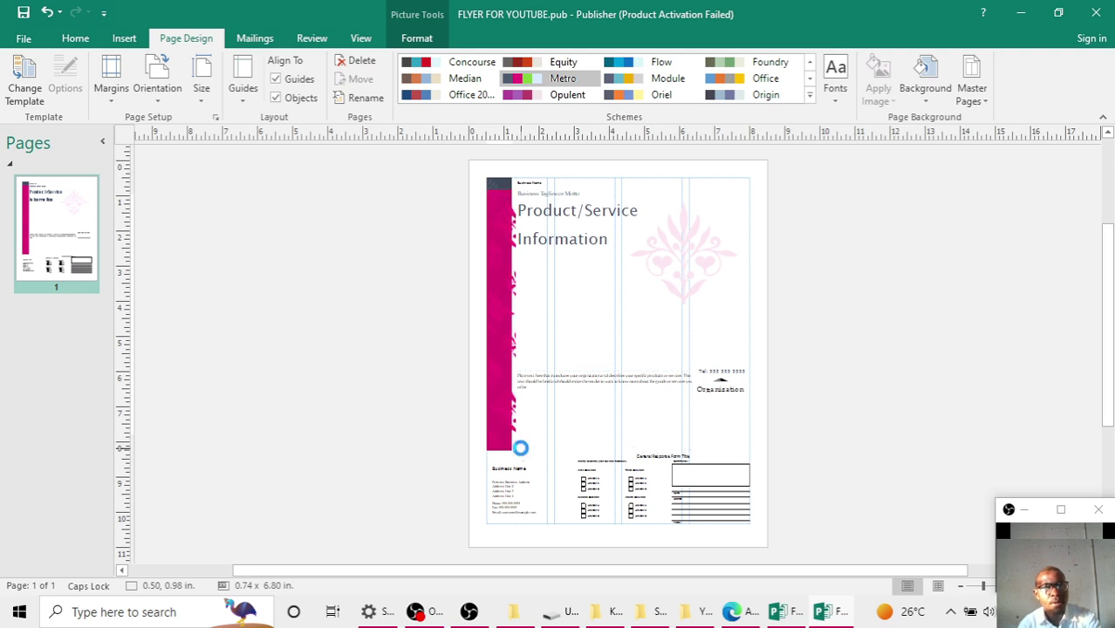
Shift the selected ornament pictures to the right out of the magenta side bar and delete them
key(Right)
key(Right)
key(Right)
key(Right)
key(Right)
key(Right)
key(Right)
key(Right)
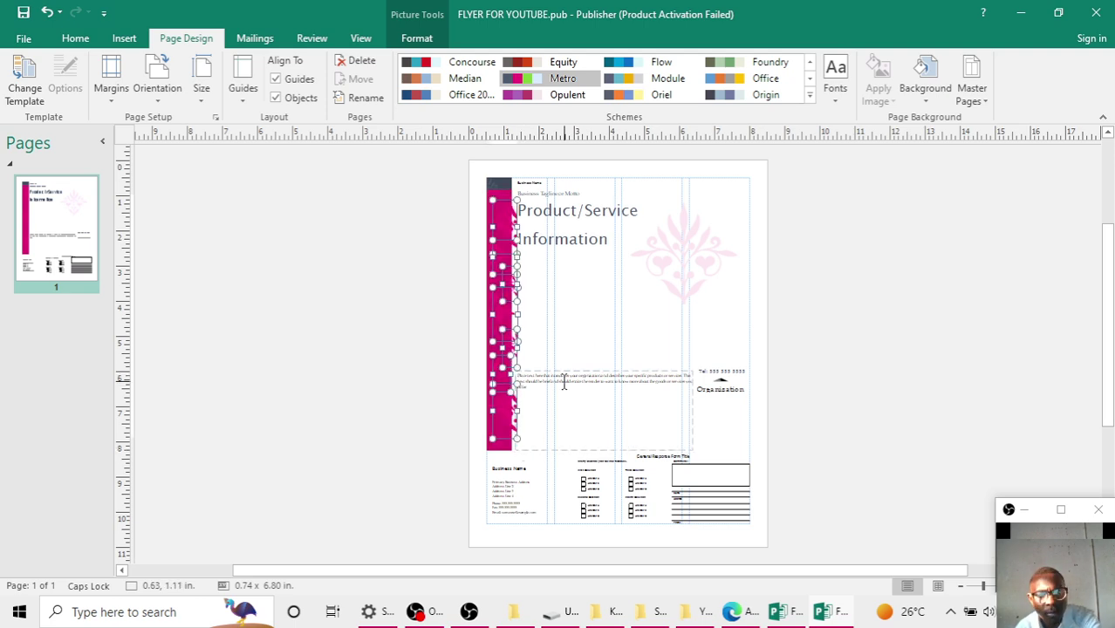
key(Right)
key(Right)
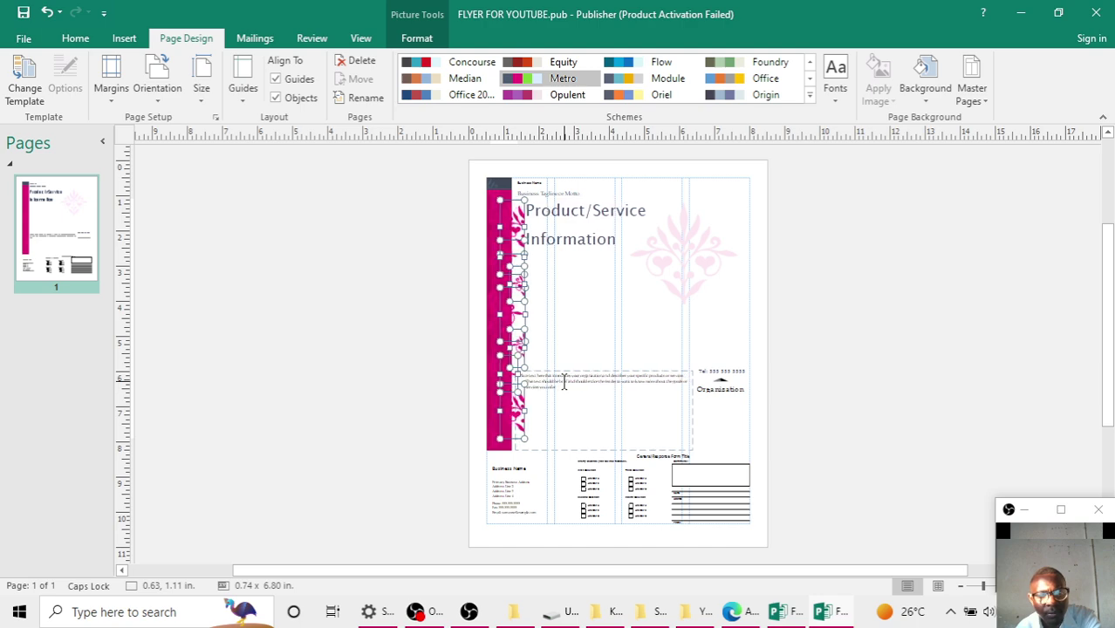
key(Right)
key(Right)
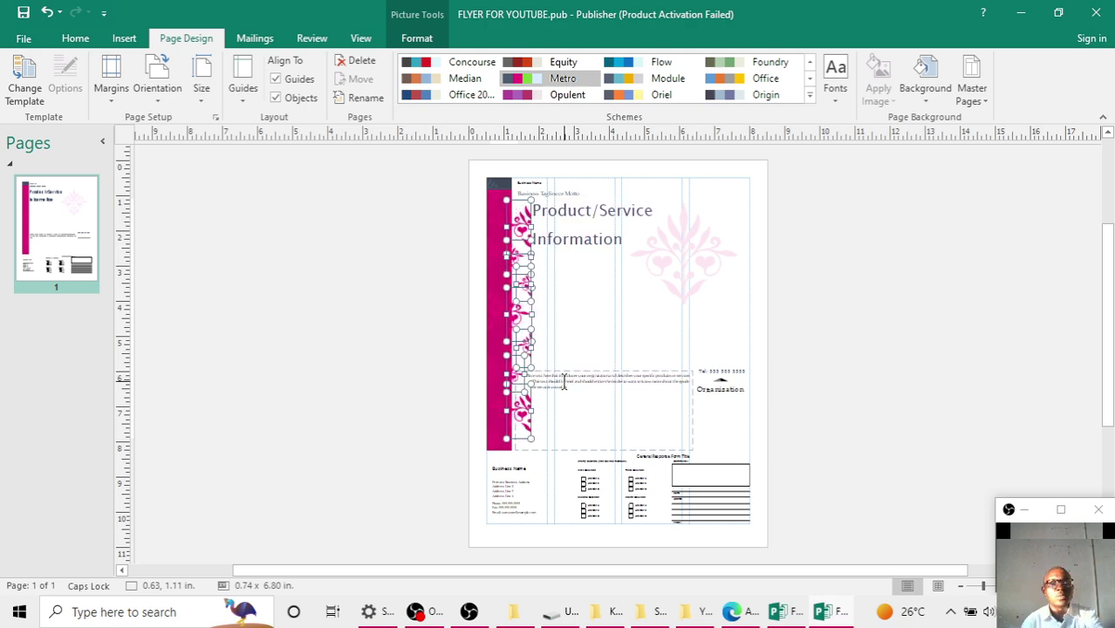
key(Delete)
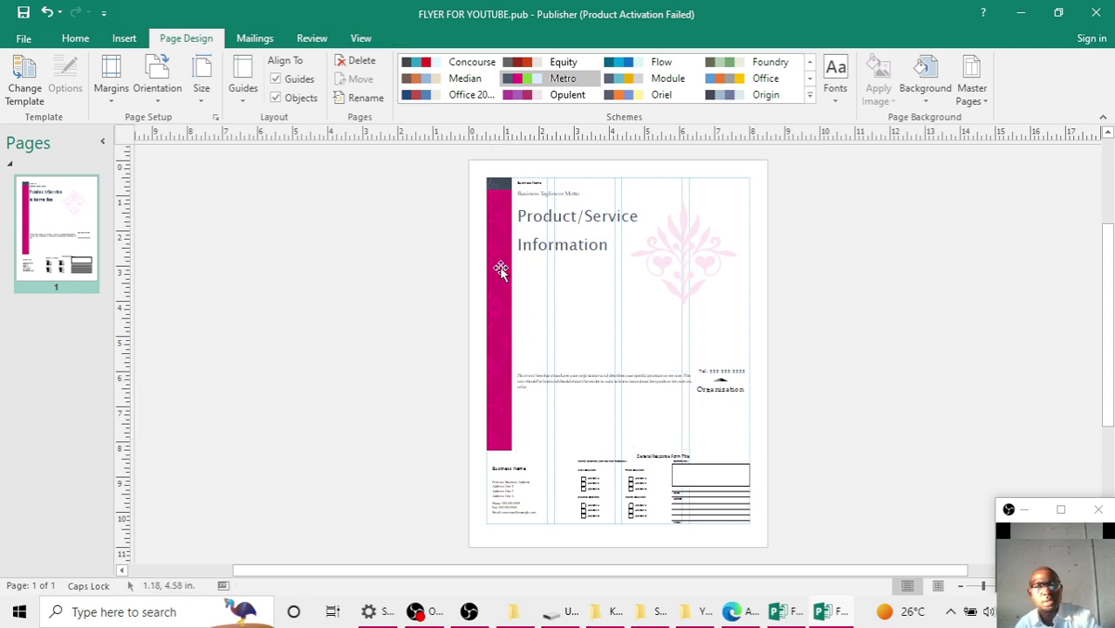
Remove more of the ornament pictures still lying over the magenta side bar, one at a time
click(509, 291)
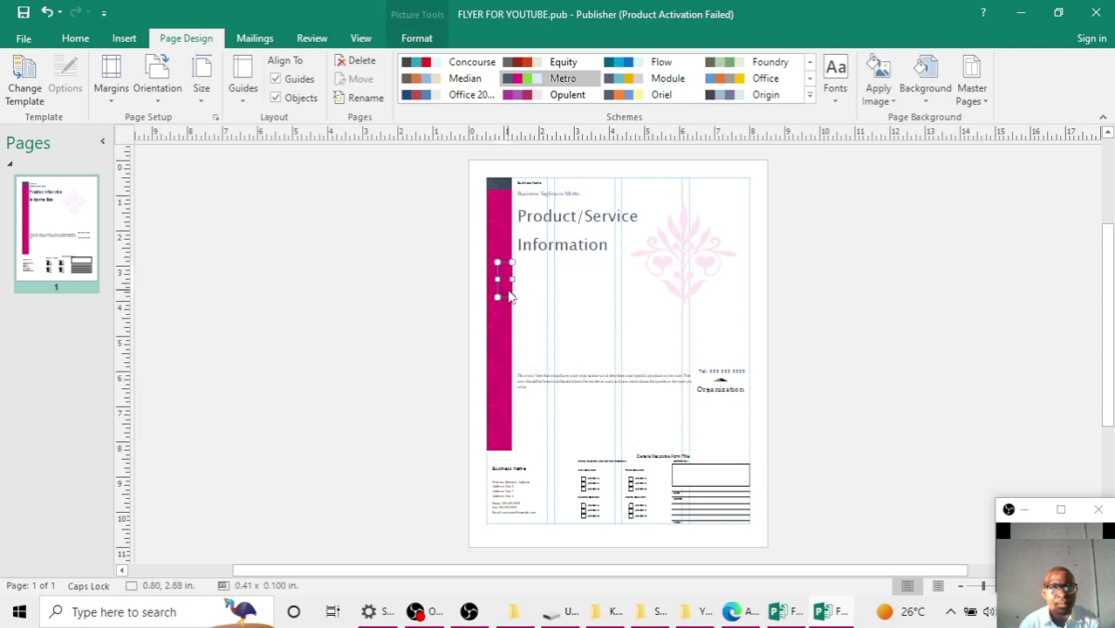
click(493, 211)
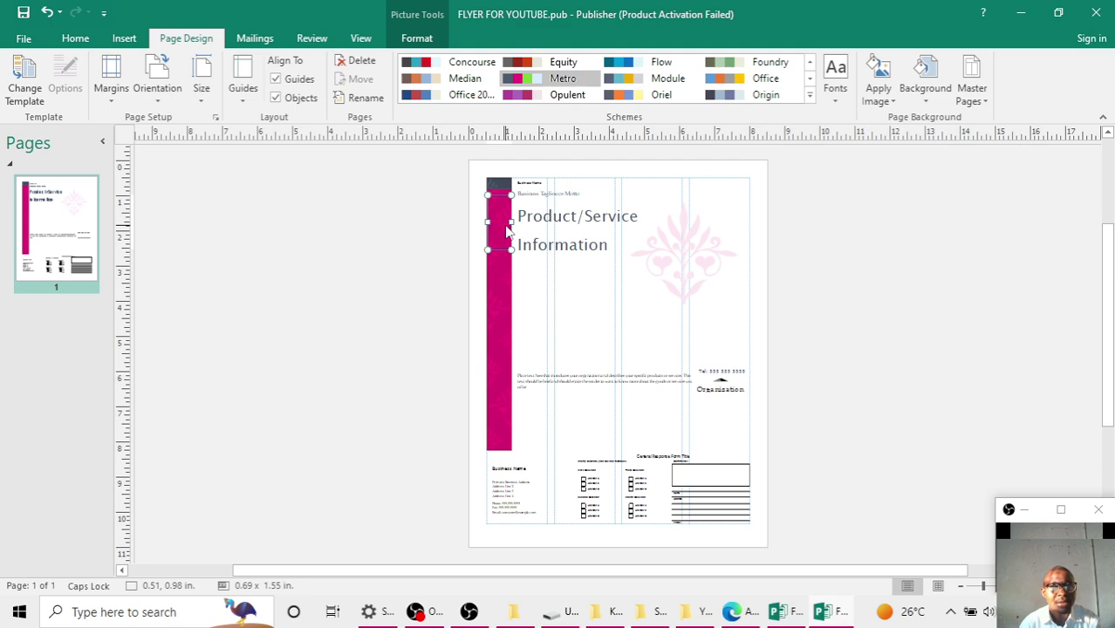
click(496, 244)
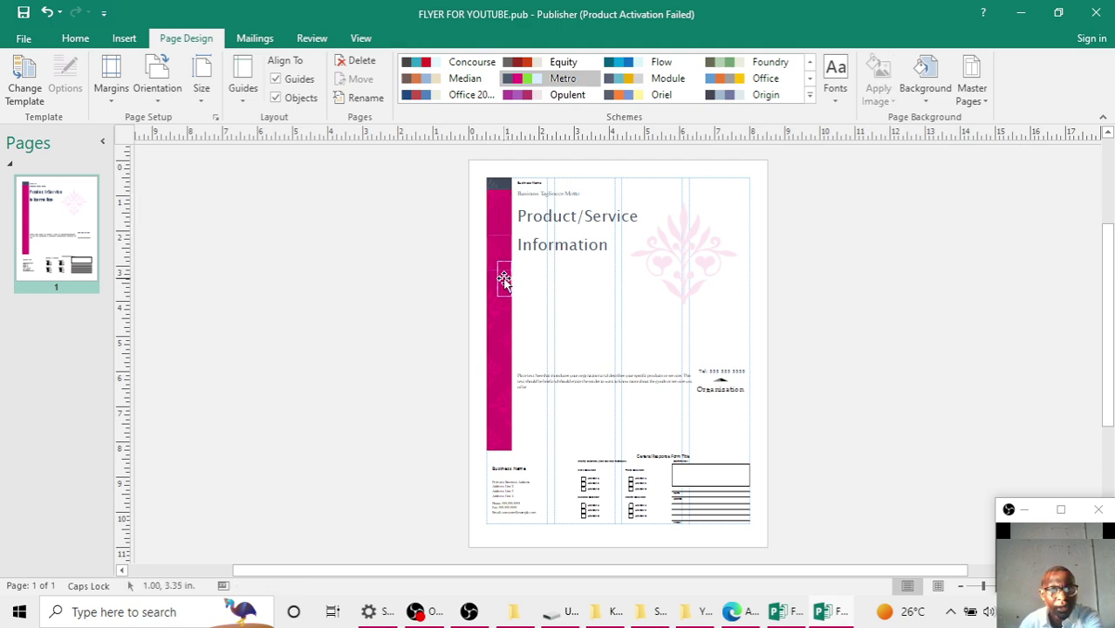
click(497, 301)
click(501, 373)
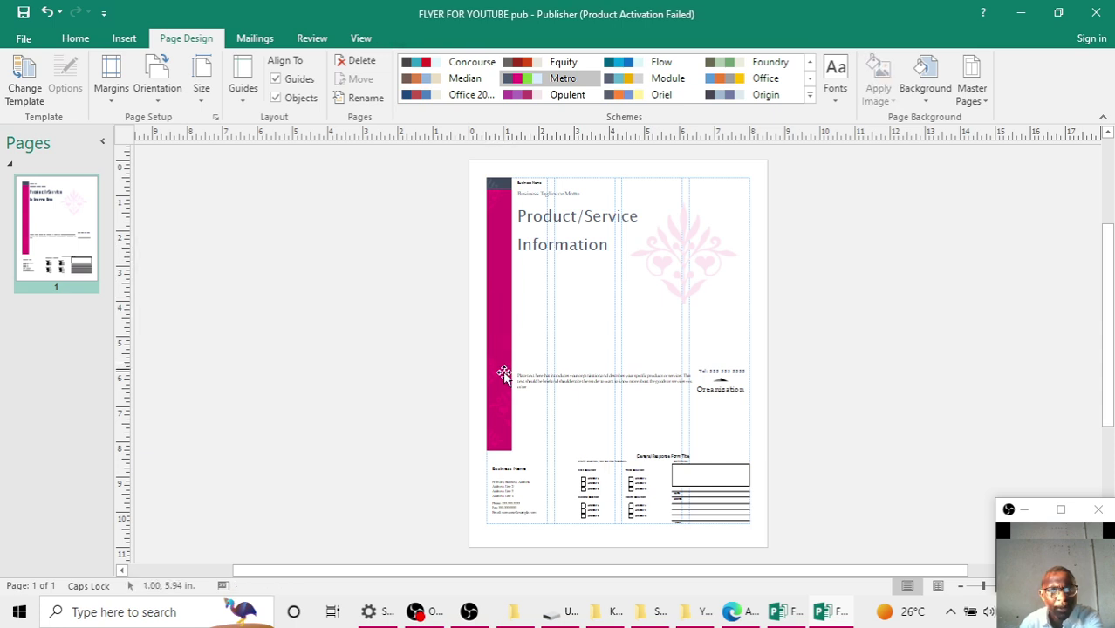
click(495, 437)
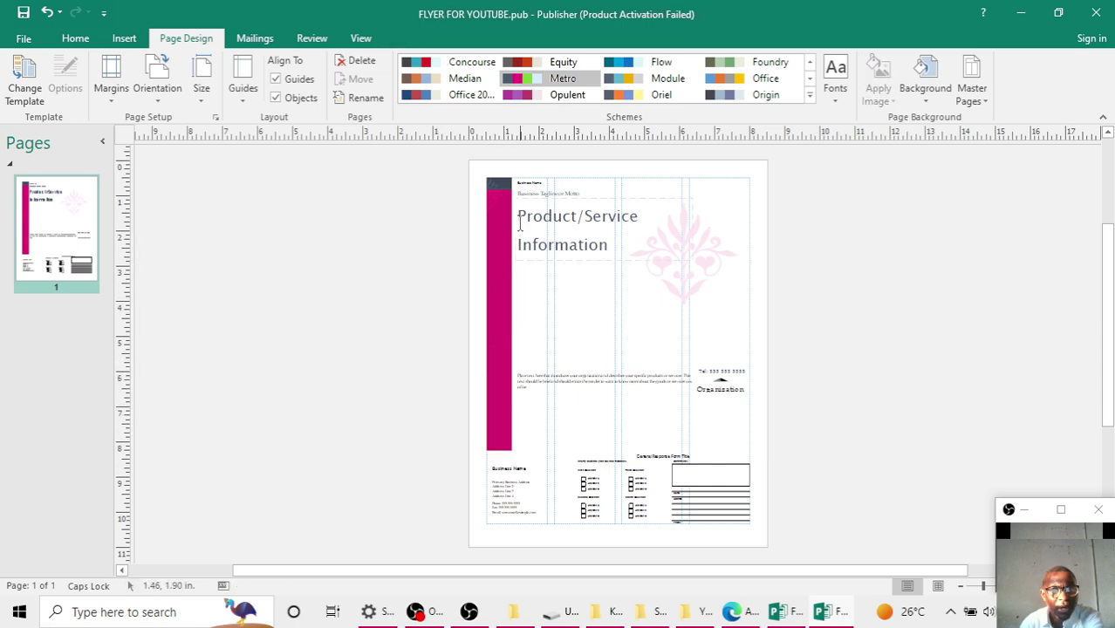
Copy the magenta side bar to the right edge of the page and stretch it down to the page bottom
click(509, 276)
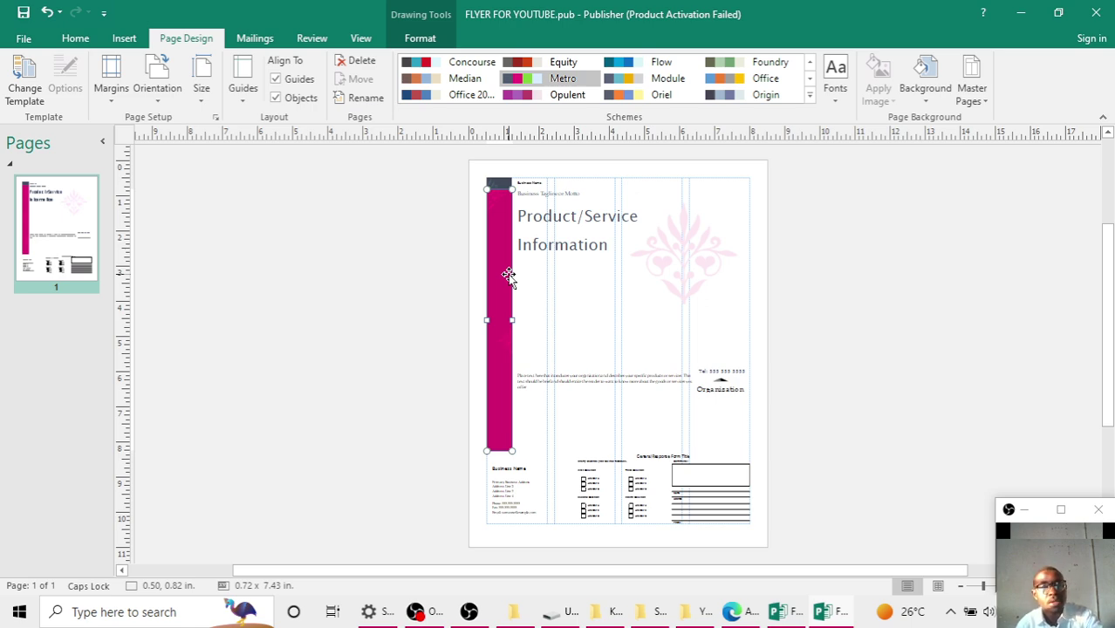
drag(508, 275, 514, 281)
drag(514, 328, 765, 317)
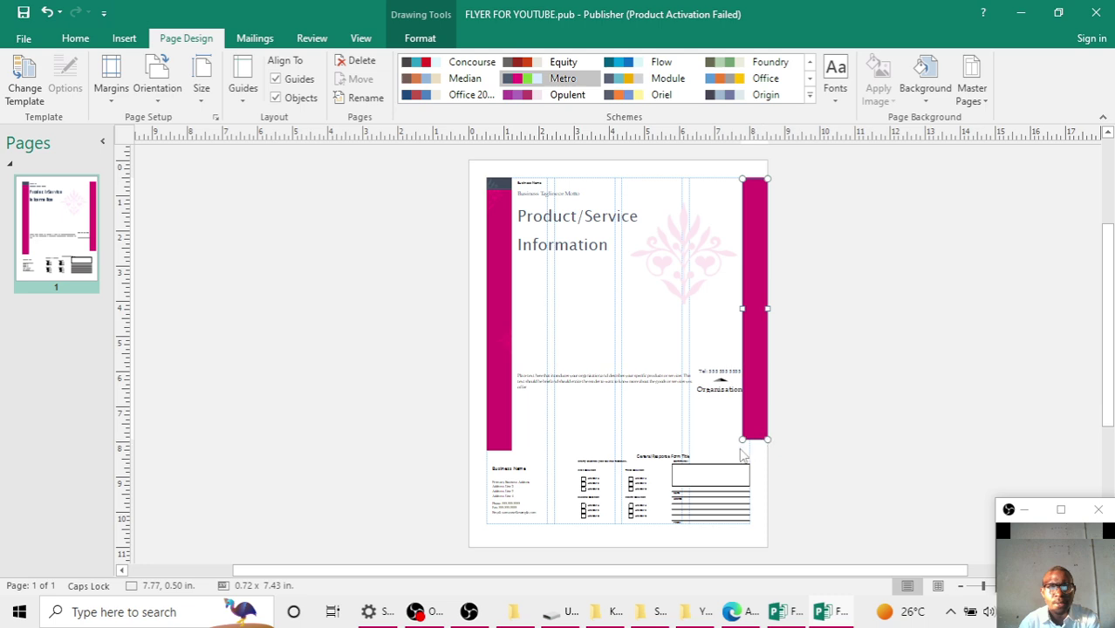
scroll(742, 452, down, 1)
drag(763, 415, 768, 515)
Nudge the original magenta bar left out of the margin to the left edge of the page
click(508, 412)
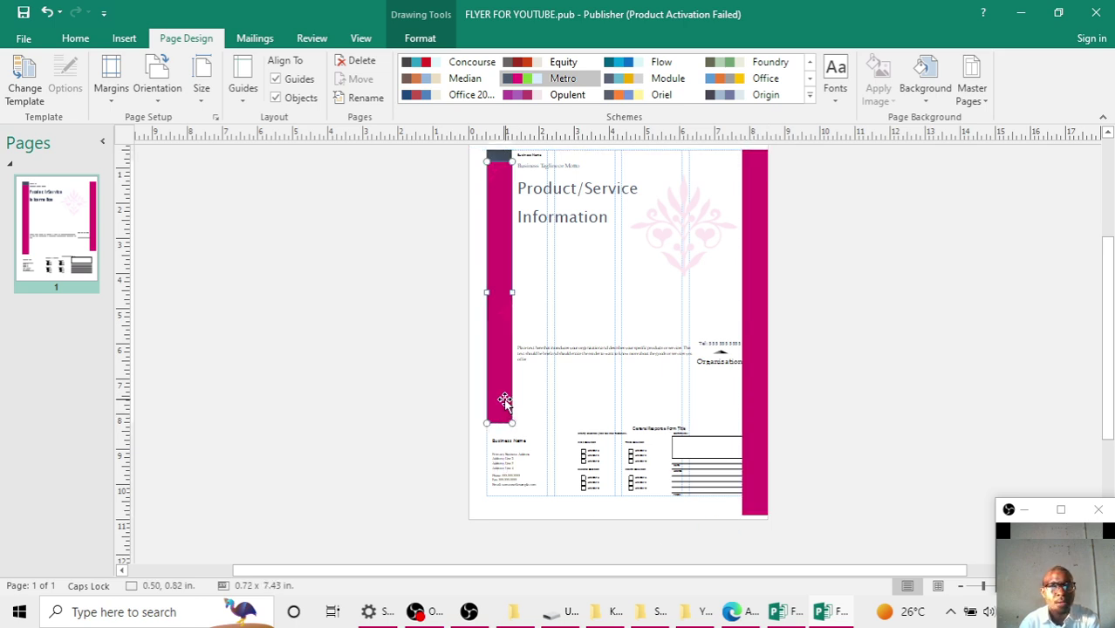
key(Left)
key(Left)
key(Left)
key(Left)
key(Left)
key(Left)
key(Left)
key(Left)
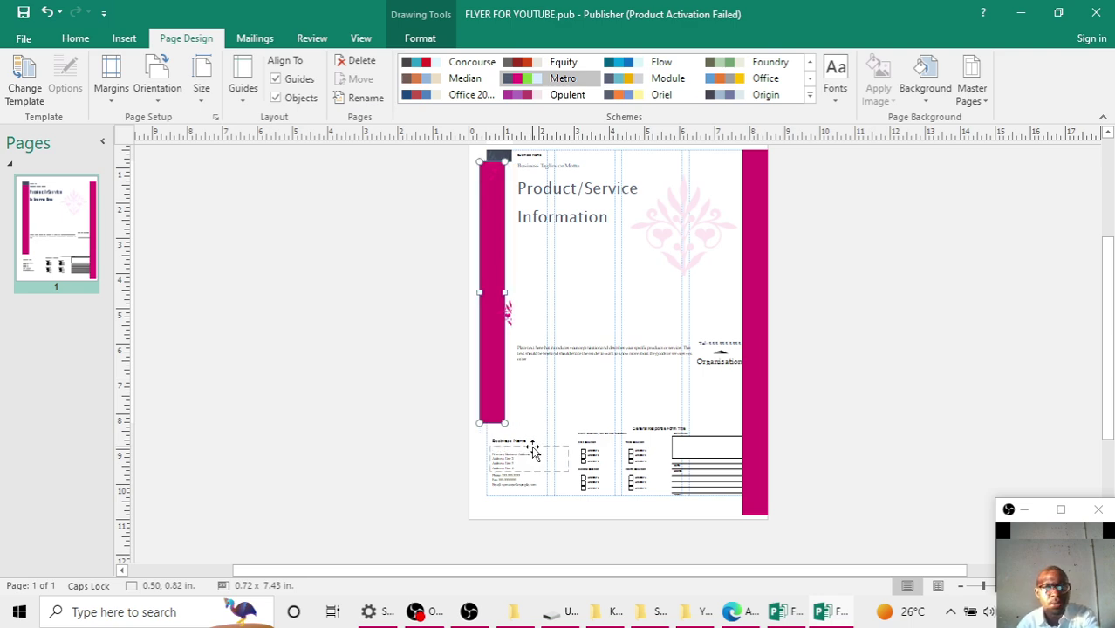
key(Left)
key(Left)
key(Left)
key(Left)
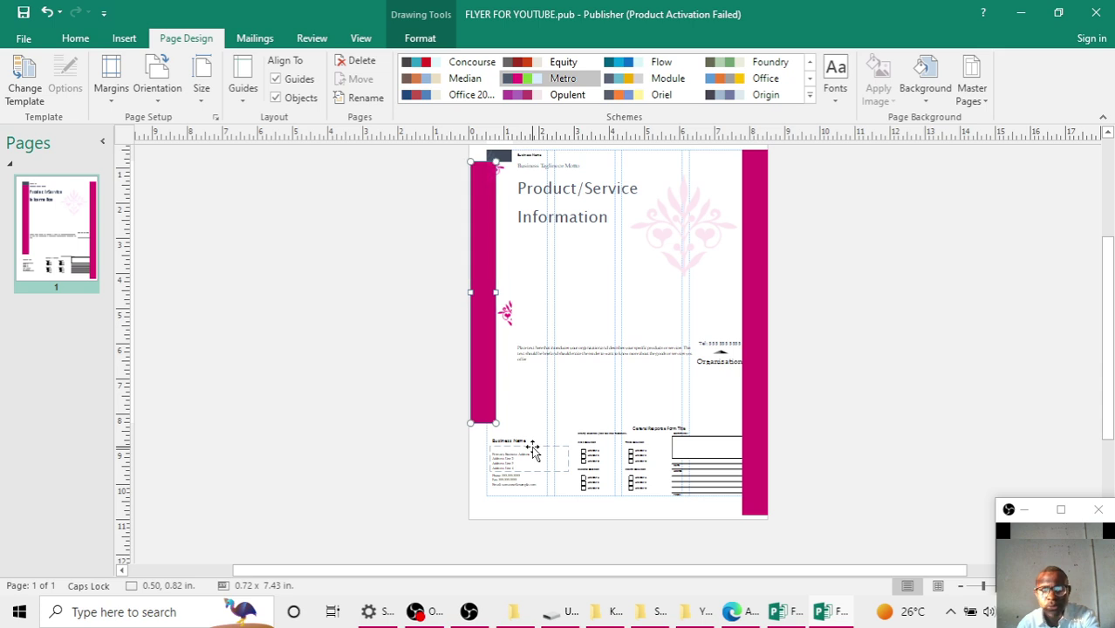
Stretch the left magenta bar down to the bottom of the page, making it about 0.66 x 9.83 in
scroll(532, 449, down, 2)
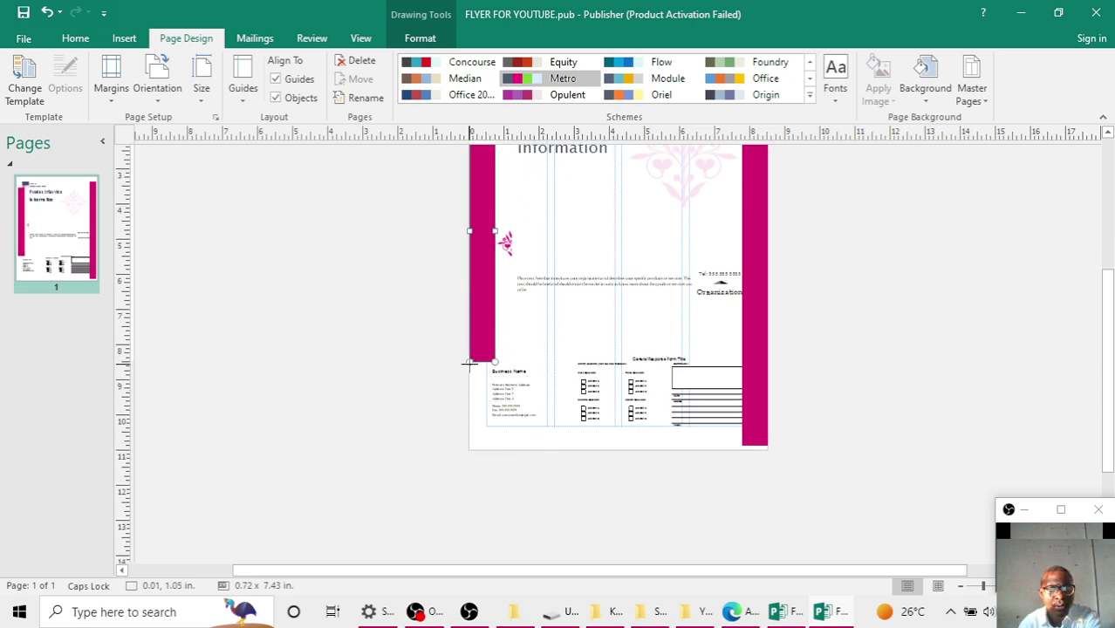
drag(469, 364, 472, 446)
scroll(828, 358, up, 3)
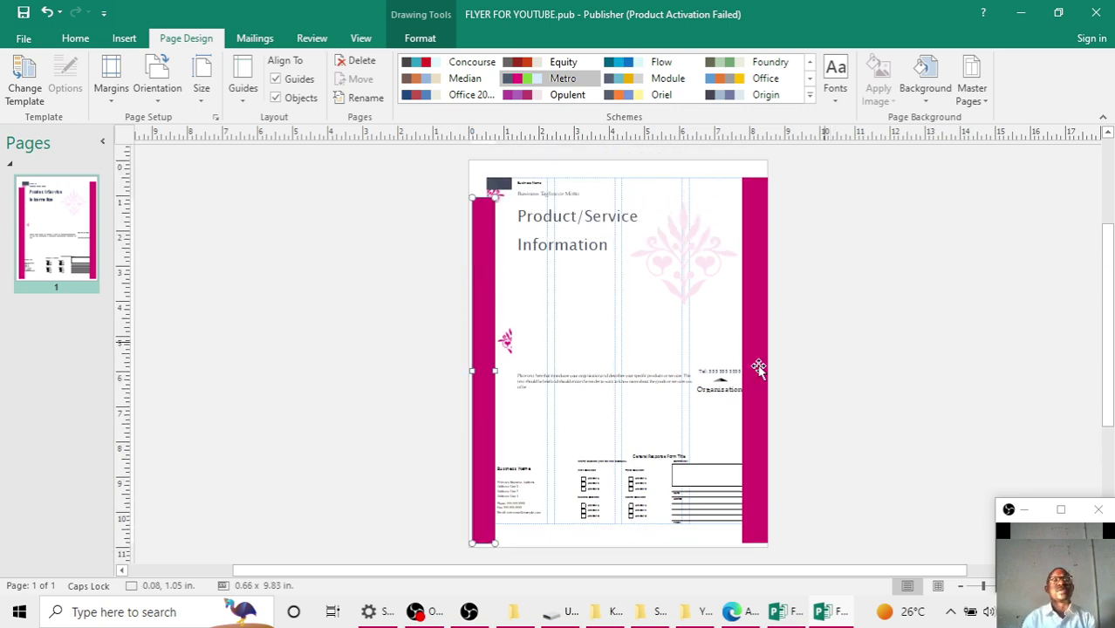
Compare the side bars with the borders in the sample FLYER.pub and return to the new flyer
click(792, 615)
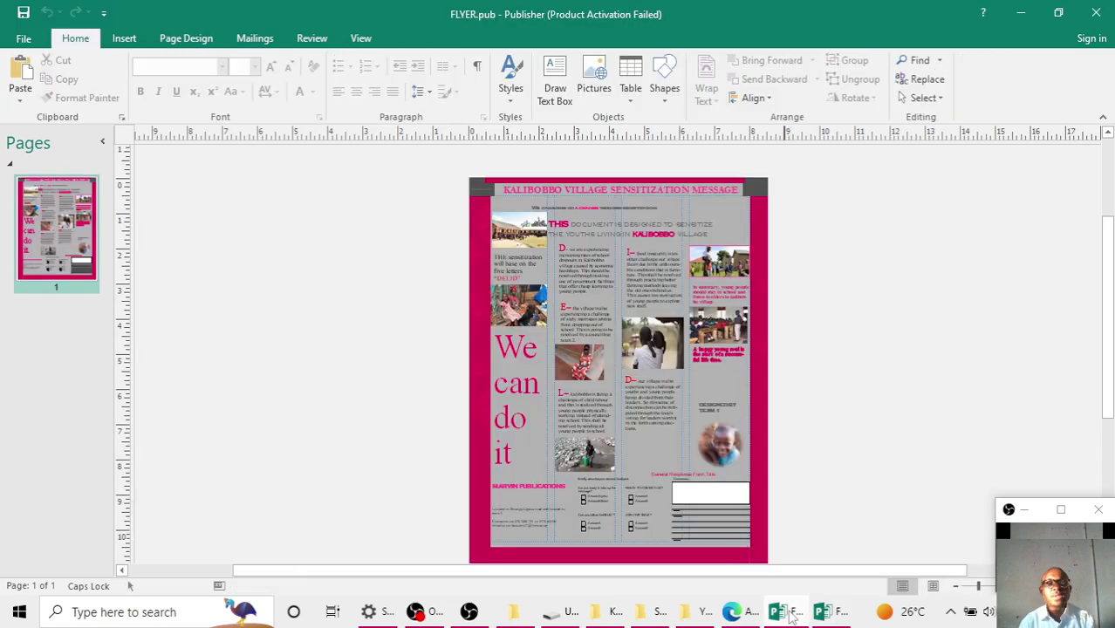
click(792, 617)
click(792, 617)
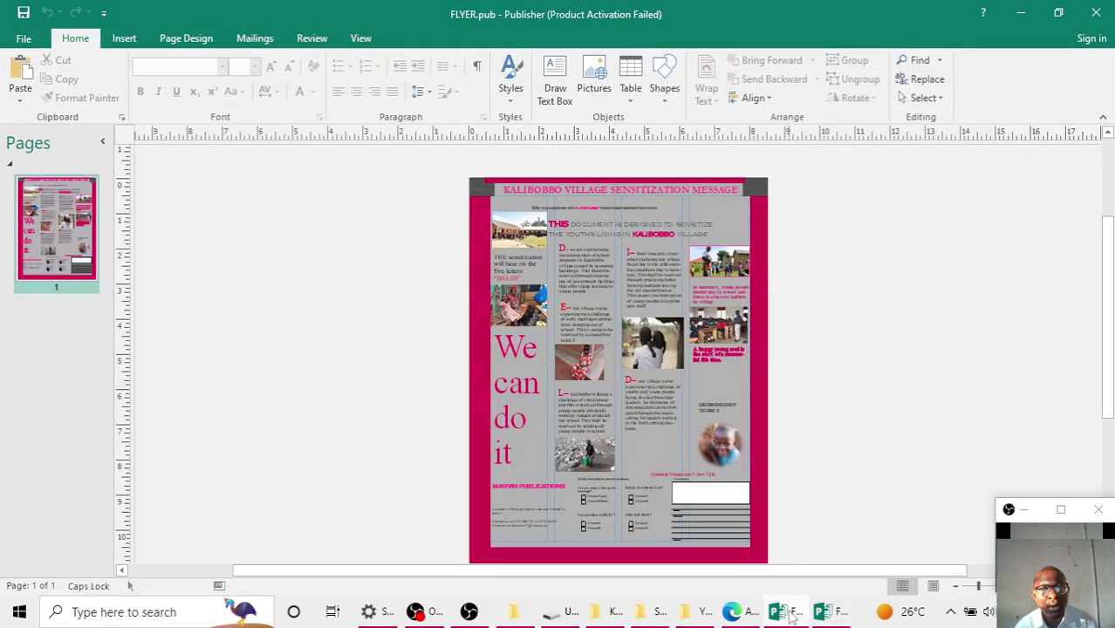
click(792, 617)
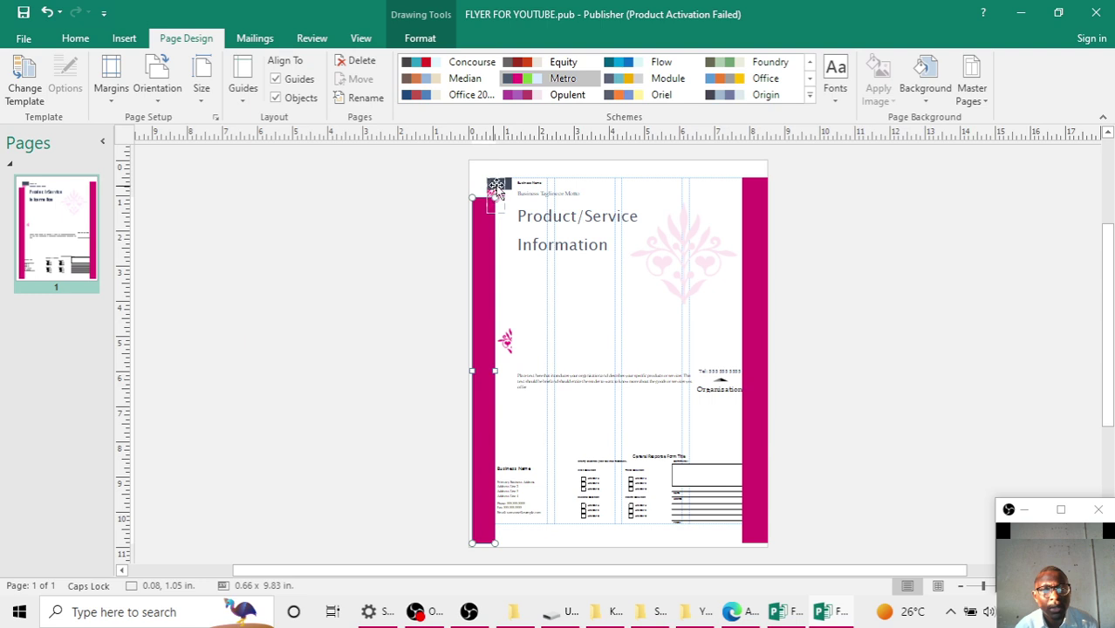
Move the dark block into the page's top-left corner and place a copy of it in the top-right corner
click(496, 186)
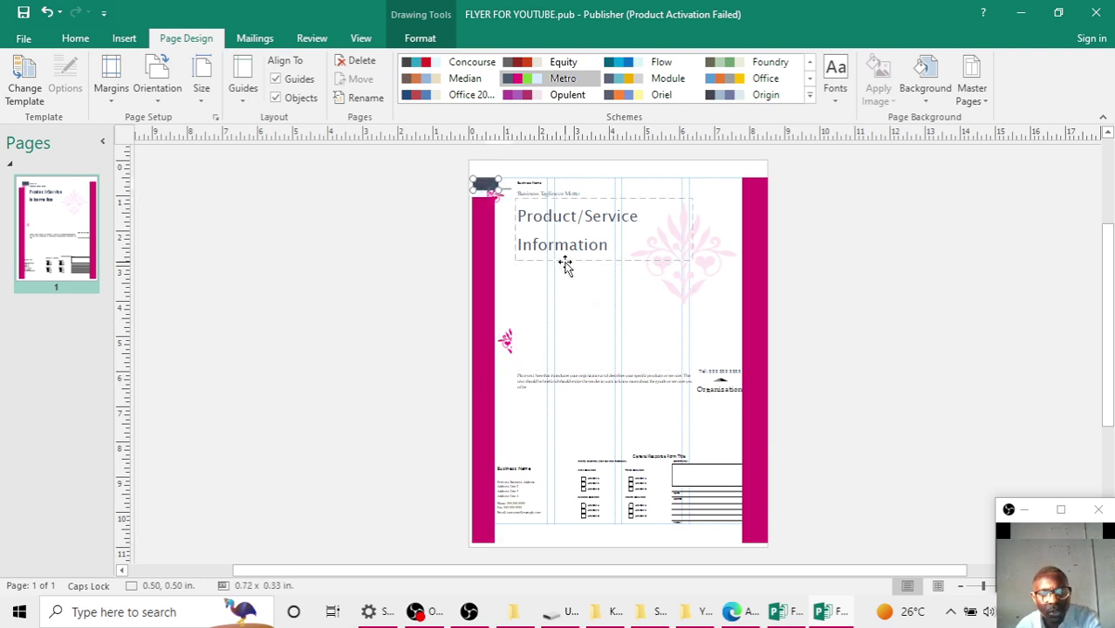
key(Up)
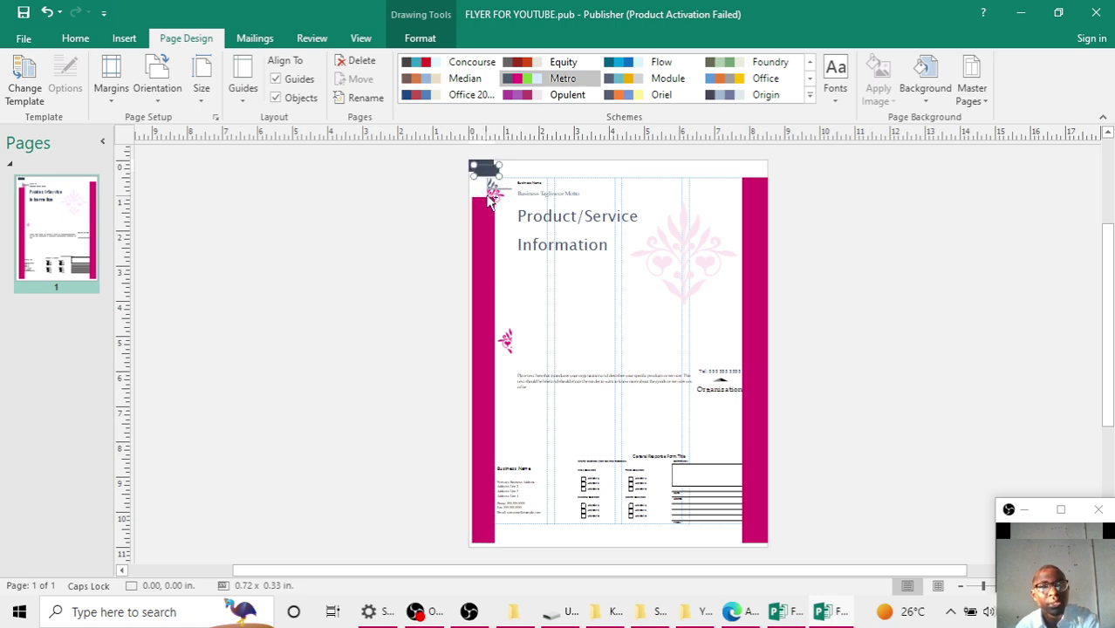
drag(488, 169, 755, 166)
click(866, 199)
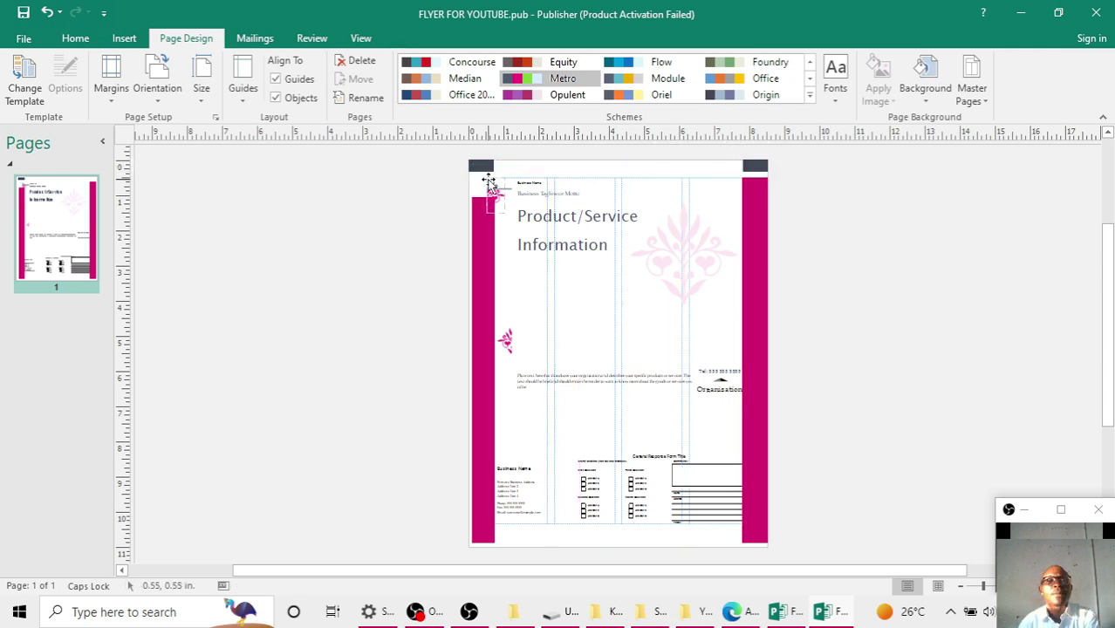
Check the corner blocks and top border in the sample FLYER.pub and return to the new flyer
click(790, 614)
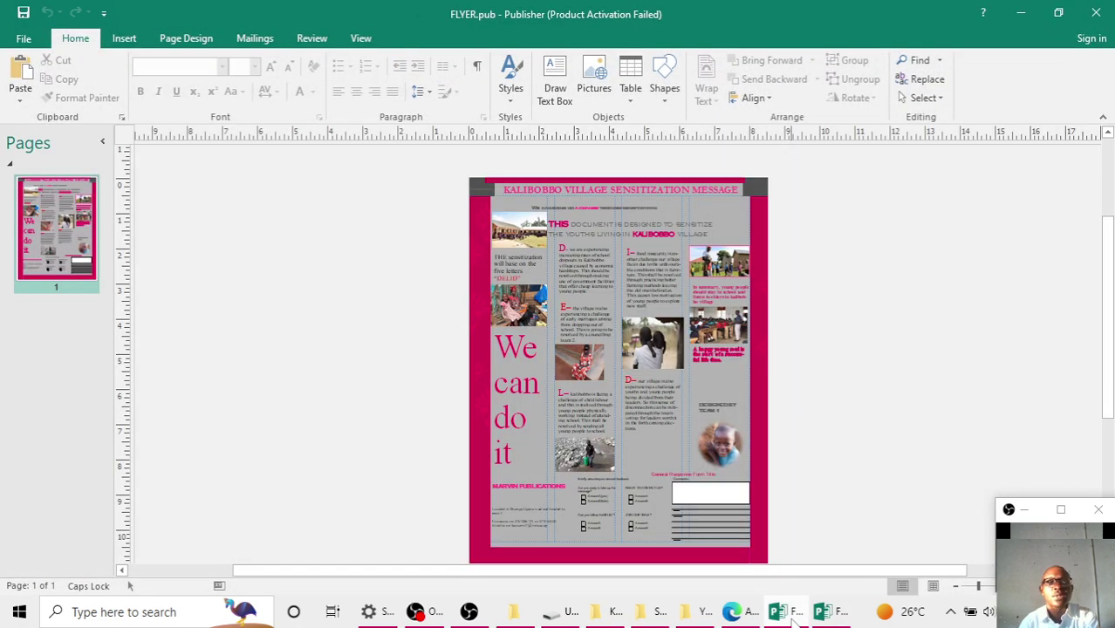
click(791, 615)
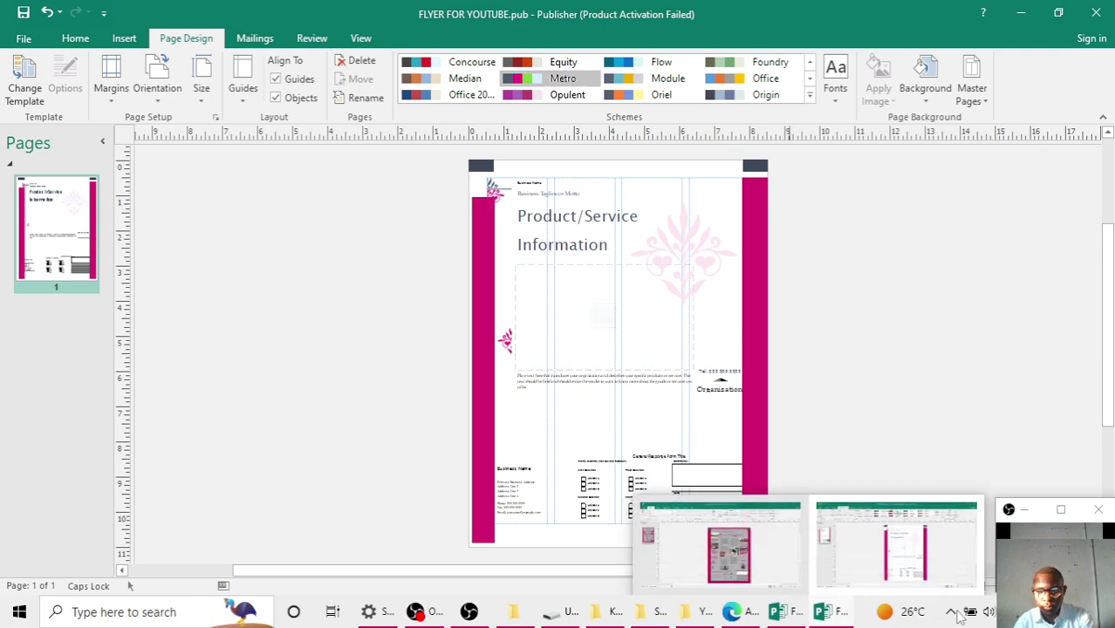
mouse_move(899, 611)
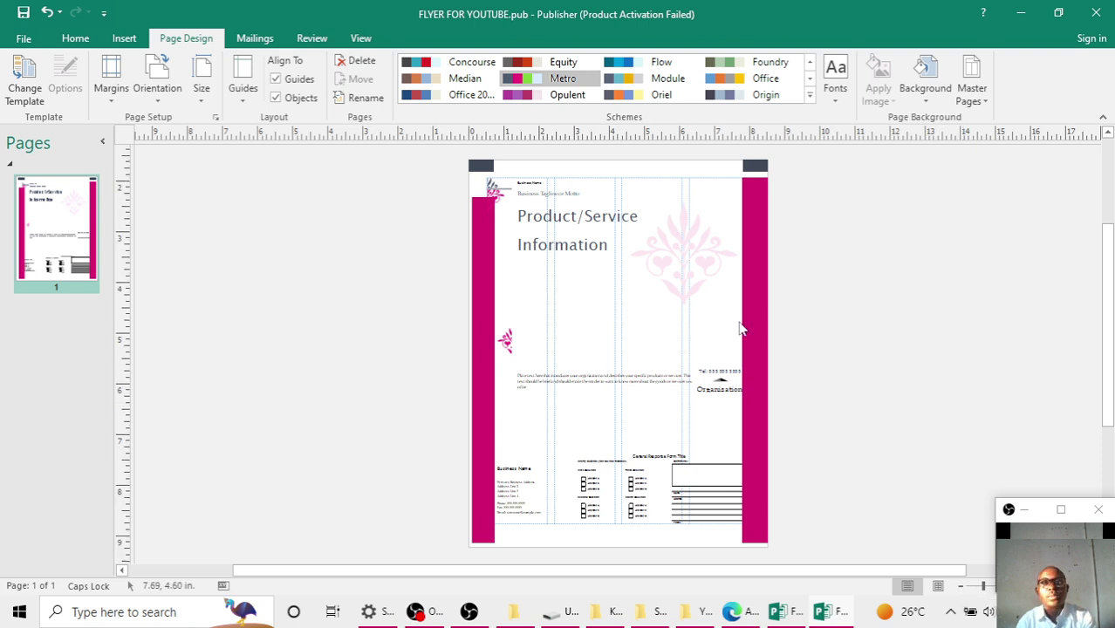
Enlarge the dark block in the page's top-left corner and delete the ornament picture just below it
key(F9)
scroll(739, 328, up, 5)
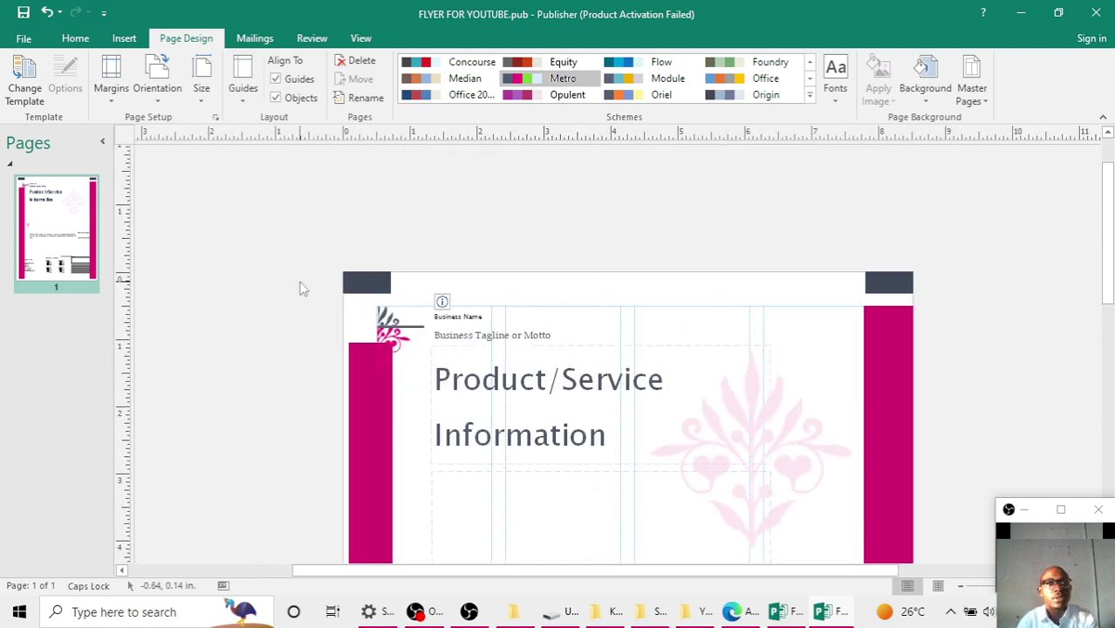
click(362, 285)
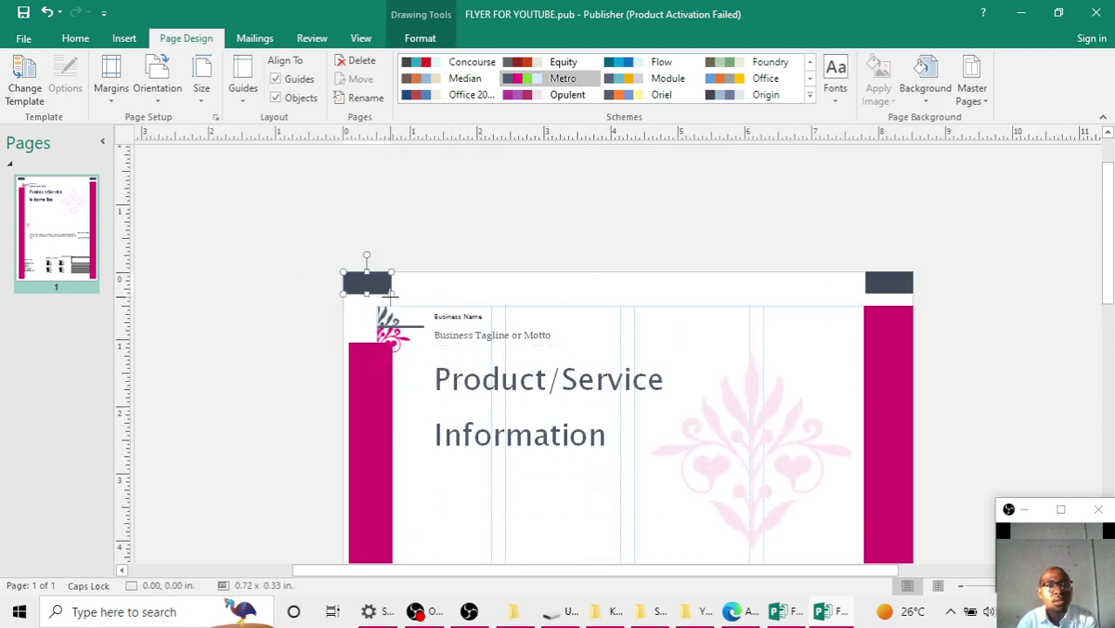
drag(391, 293, 403, 293)
click(395, 332)
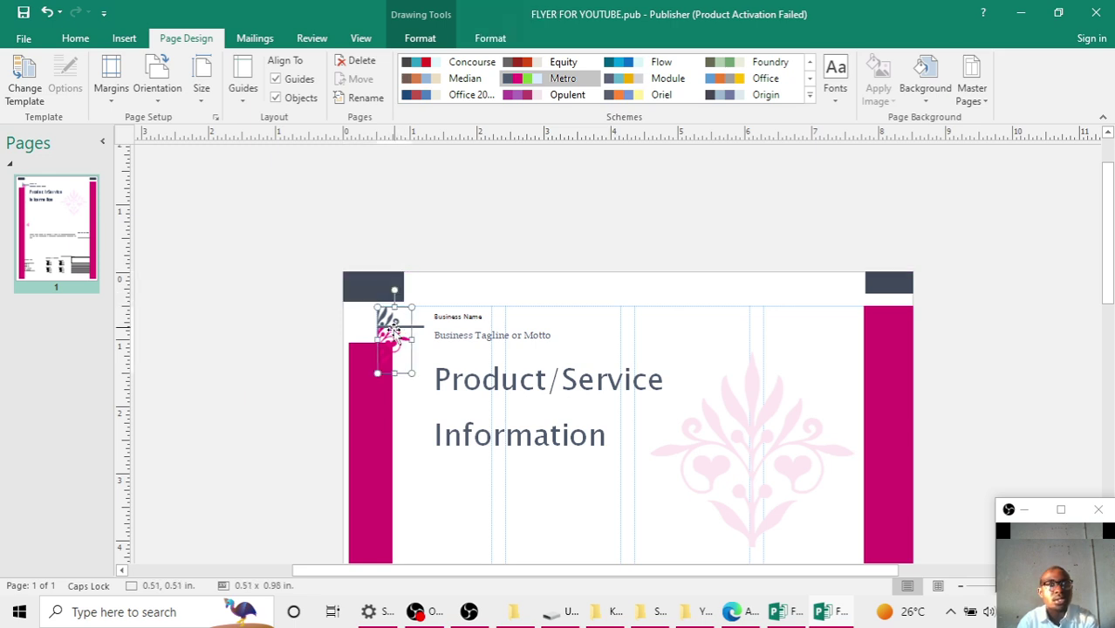
key(Delete)
Enlarge the dark block in the page's top-right corner to about 0.79 x 0.51 in, meeting the magenta bar
click(891, 288)
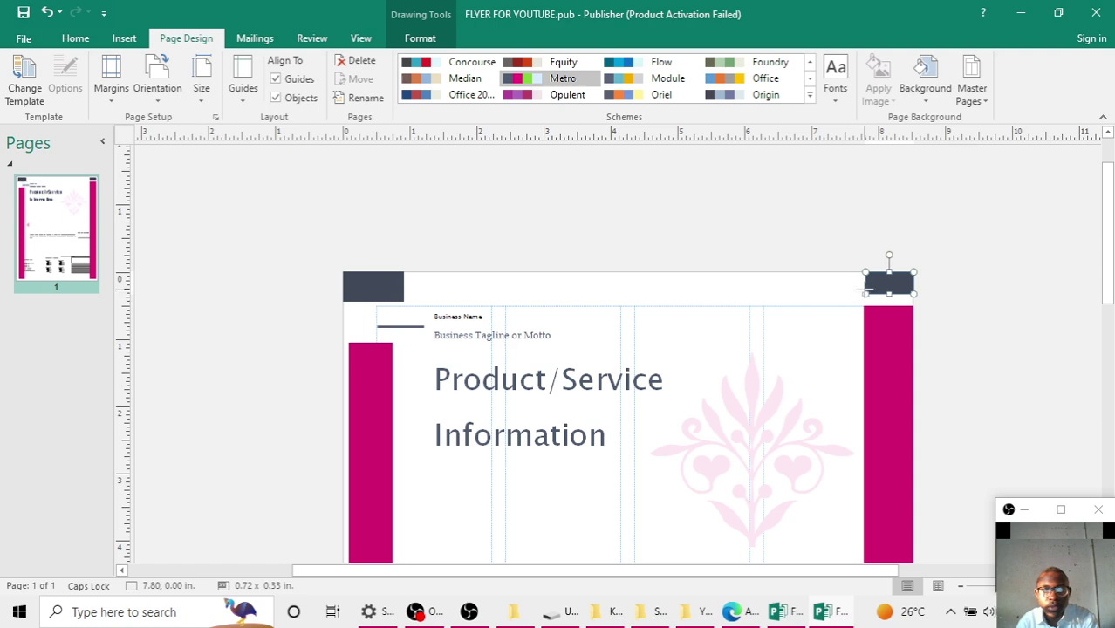
drag(865, 292, 860, 306)
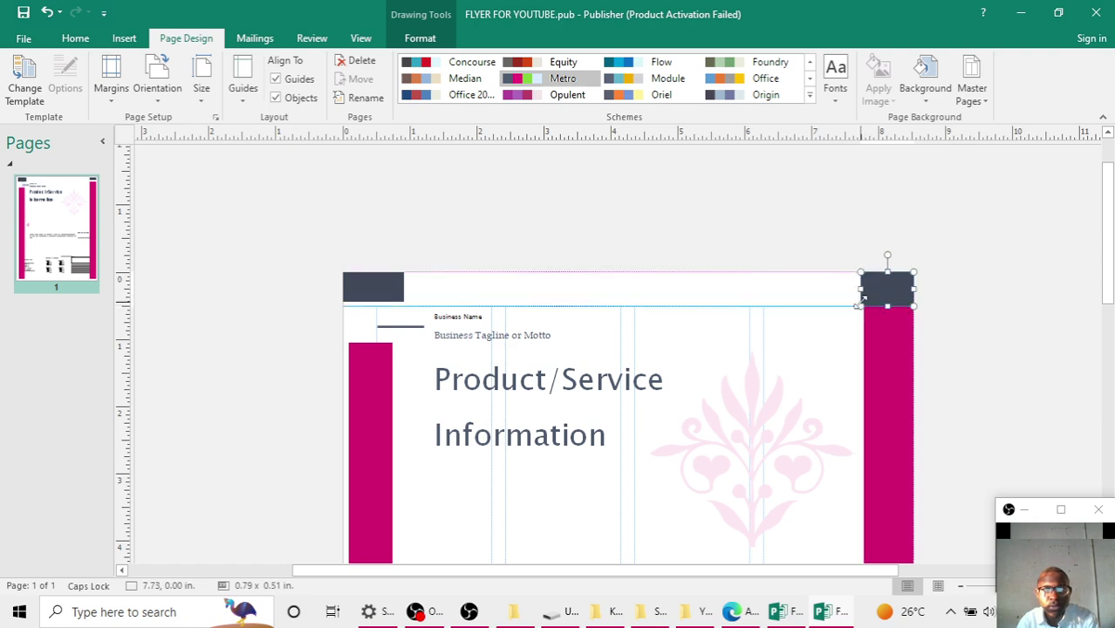
click(1004, 186)
Move the left magenta bar flush against the left edge of the page
scroll(443, 406, down, 2)
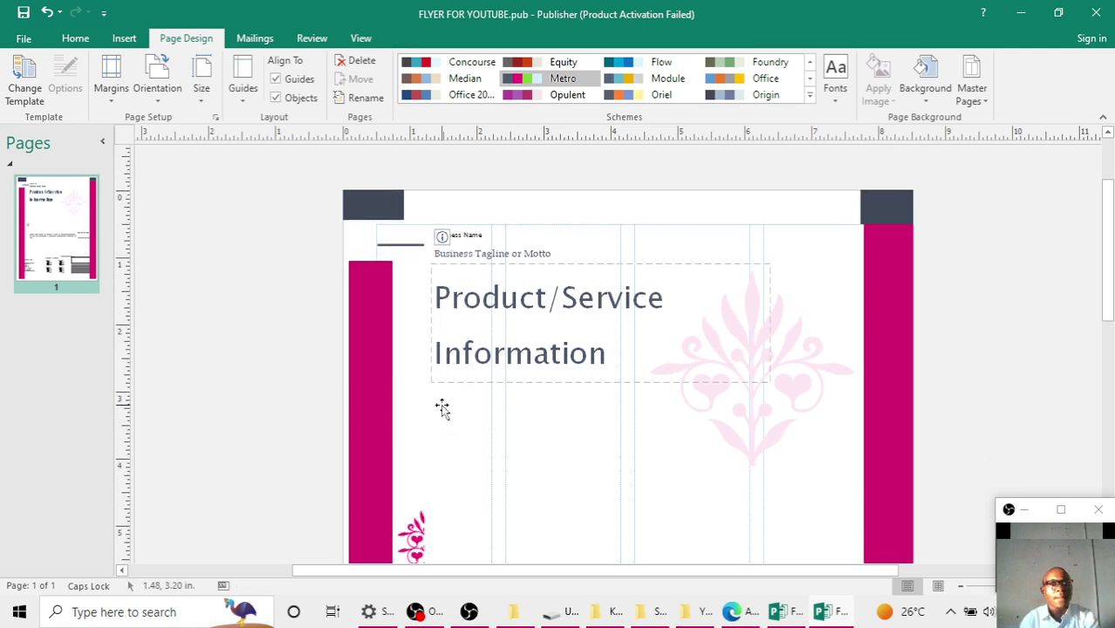
click(379, 362)
drag(380, 362, 374, 360)
click(225, 312)
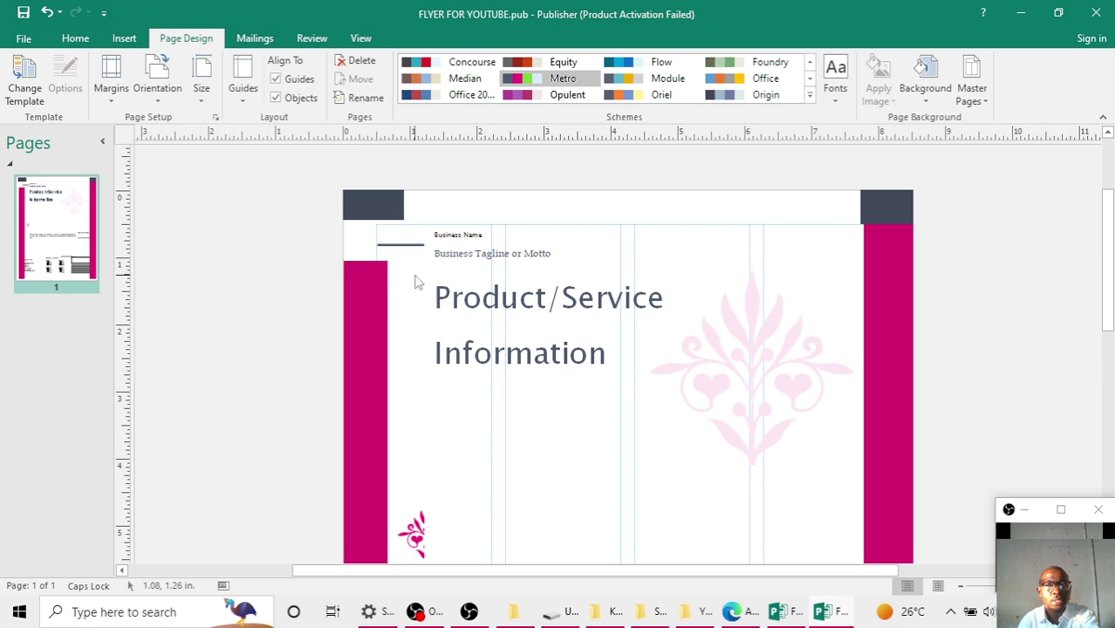
Extend the top of the left magenta bar up to the dark corner block, making it about 0.66 x 10.43 in
click(373, 273)
drag(366, 262, 376, 221)
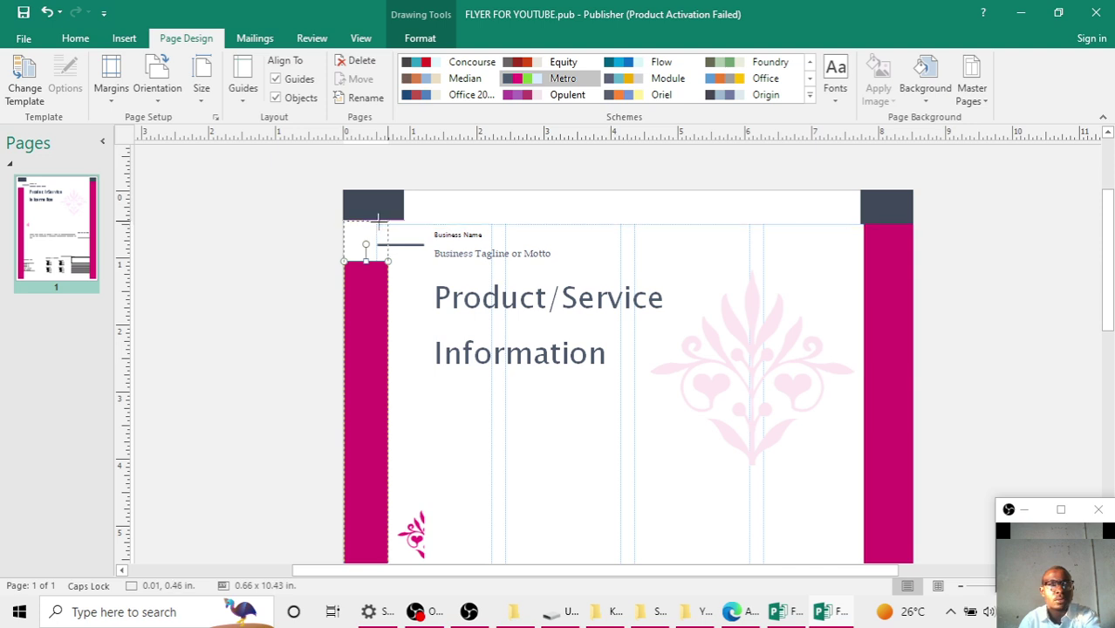
click(309, 300)
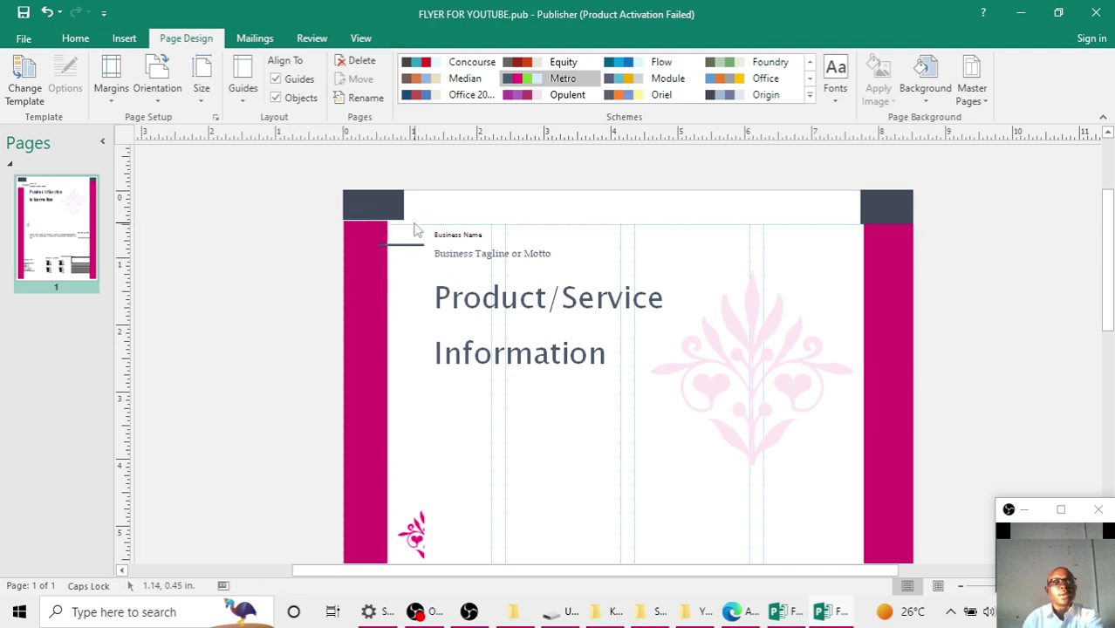
click(362, 228)
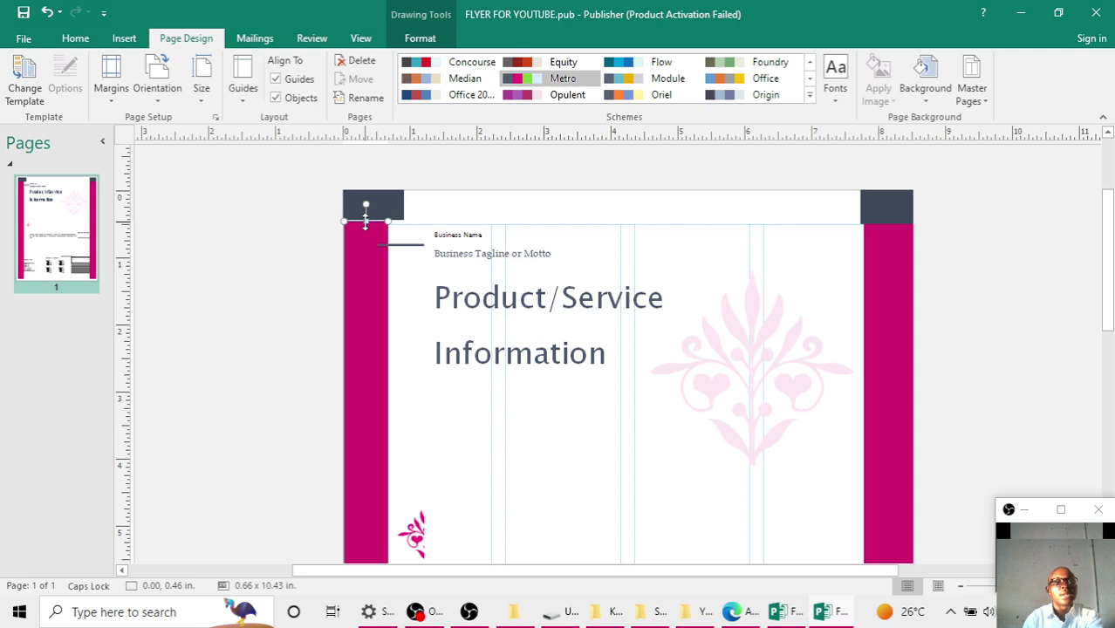
Shorten the left magenta bar from its lower end, making it about 0.66 x 10.11 in
click(225, 318)
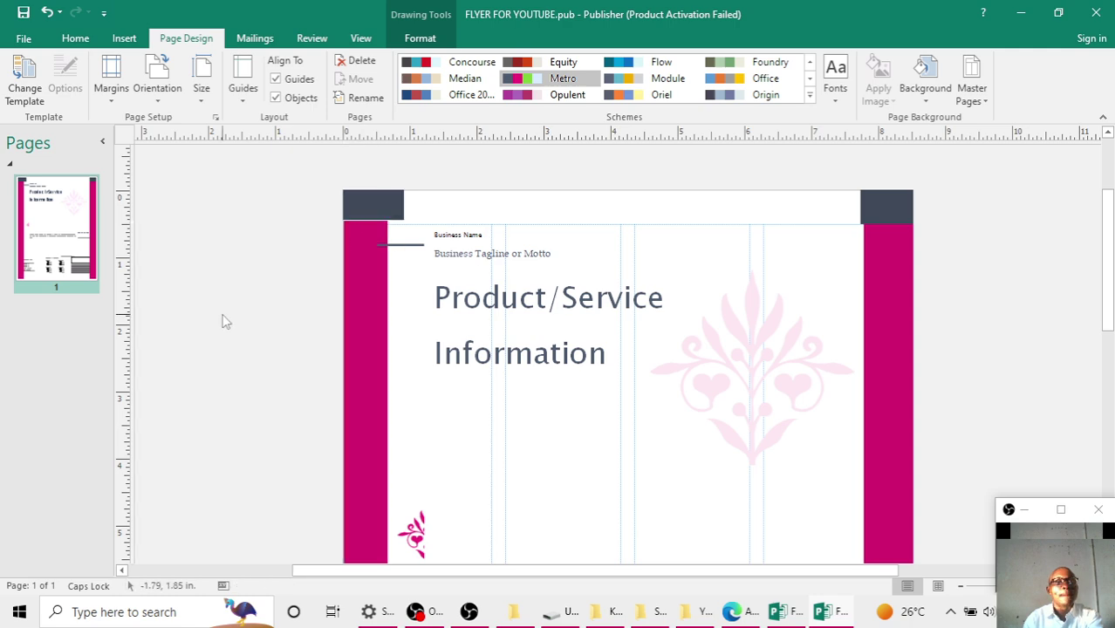
click(381, 236)
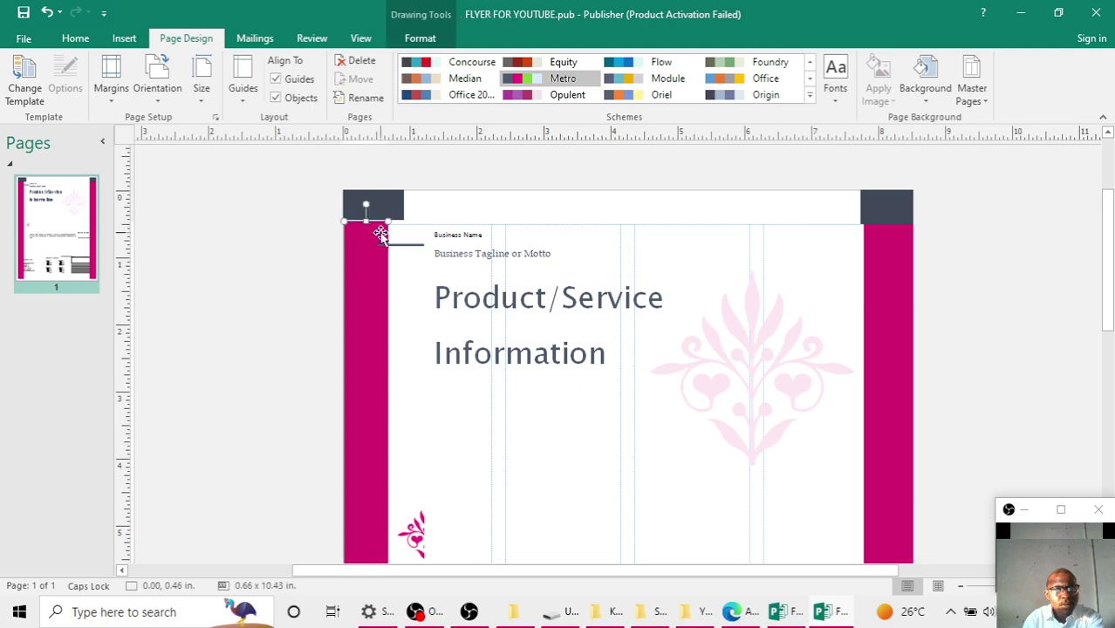
click(280, 324)
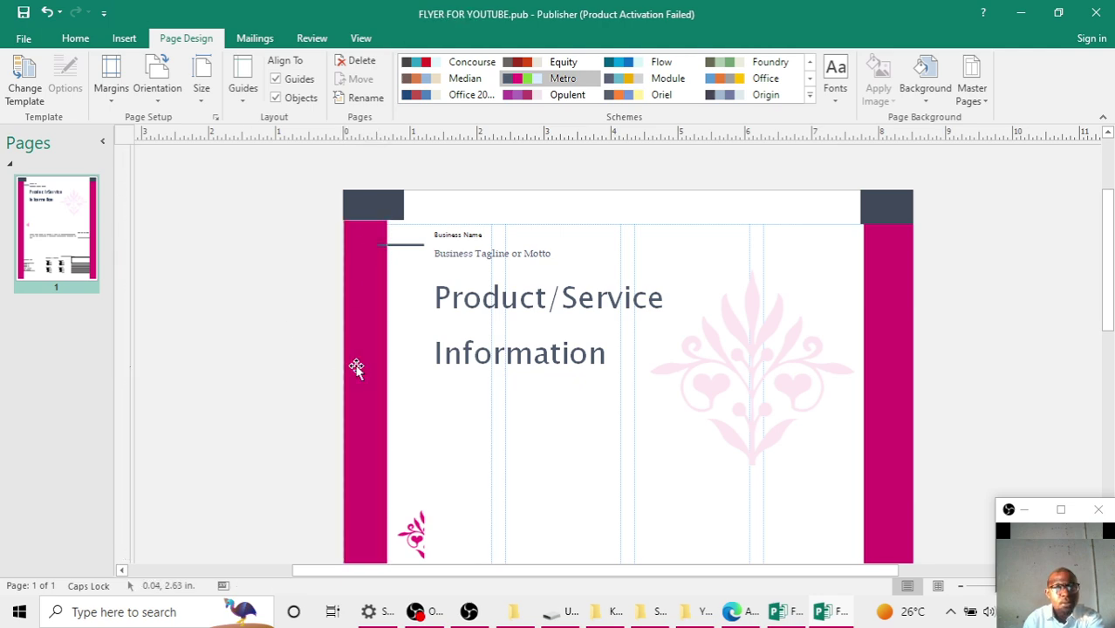
scroll(428, 381, down, 5)
scroll(431, 381, down, 3)
scroll(431, 381, up, 1)
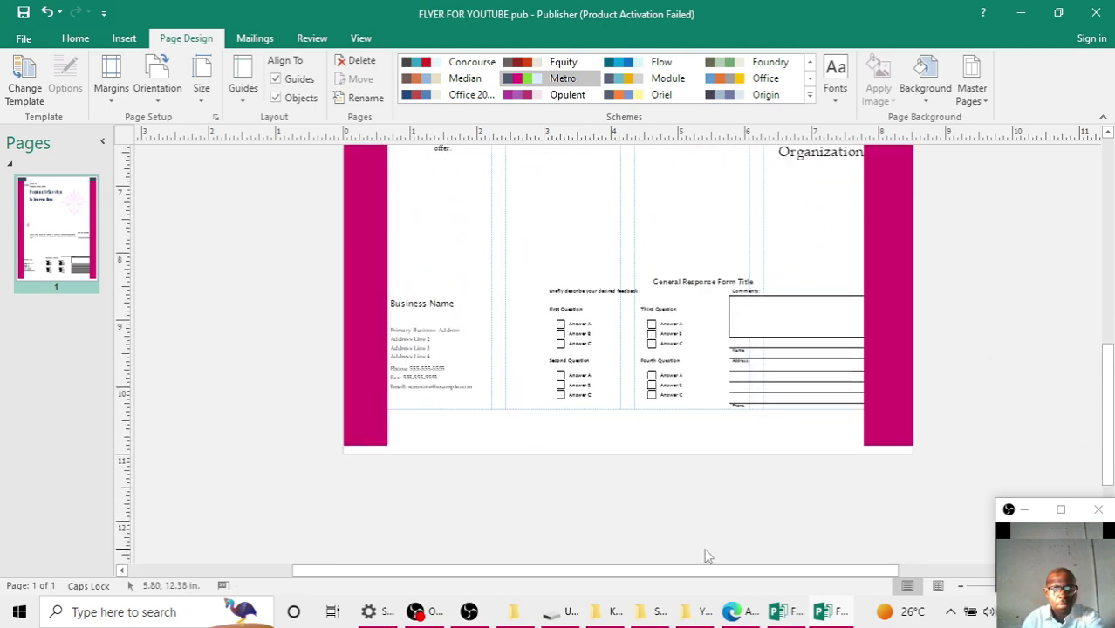
click(373, 440)
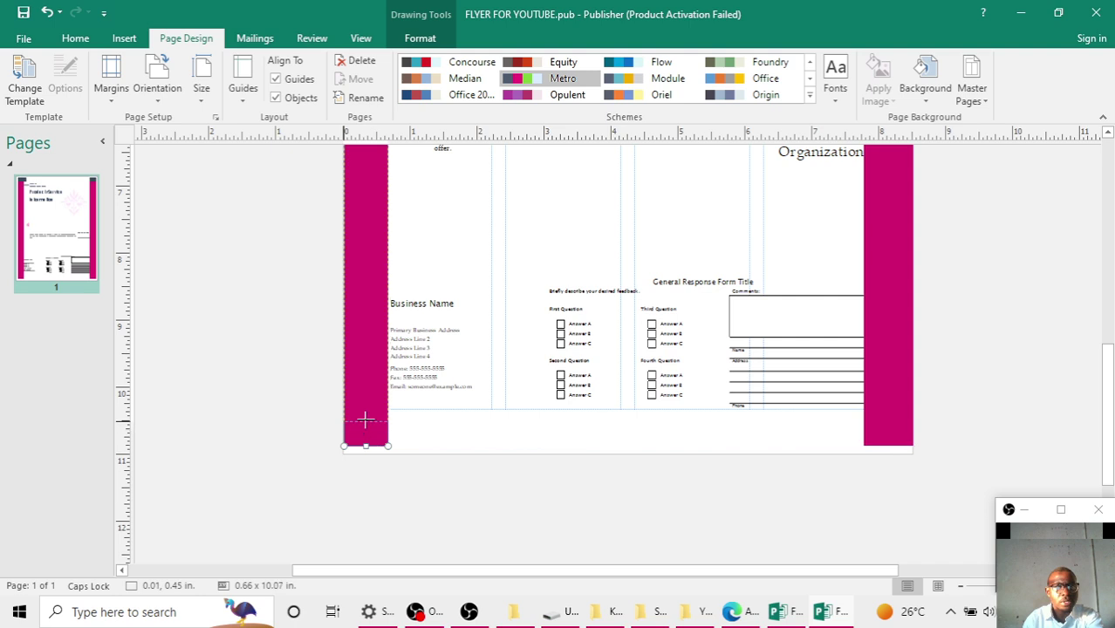
drag(366, 422, 366, 424)
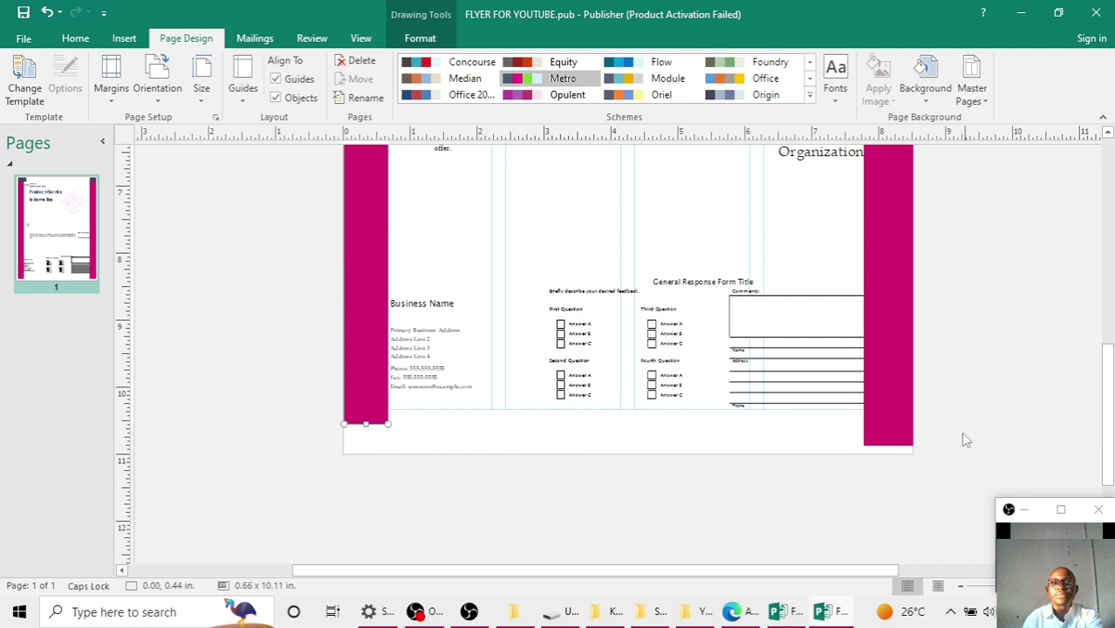
Shorten the right magenta bar to about 0.75 x 10.05 in, level with the lower end of the left bar
click(883, 442)
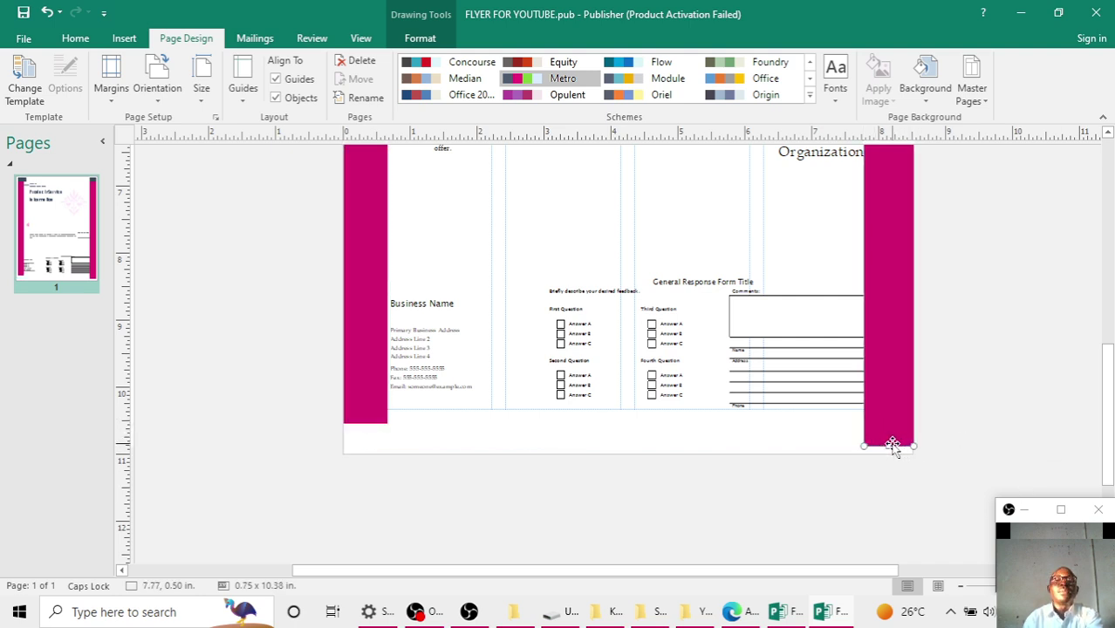
drag(888, 447, 889, 424)
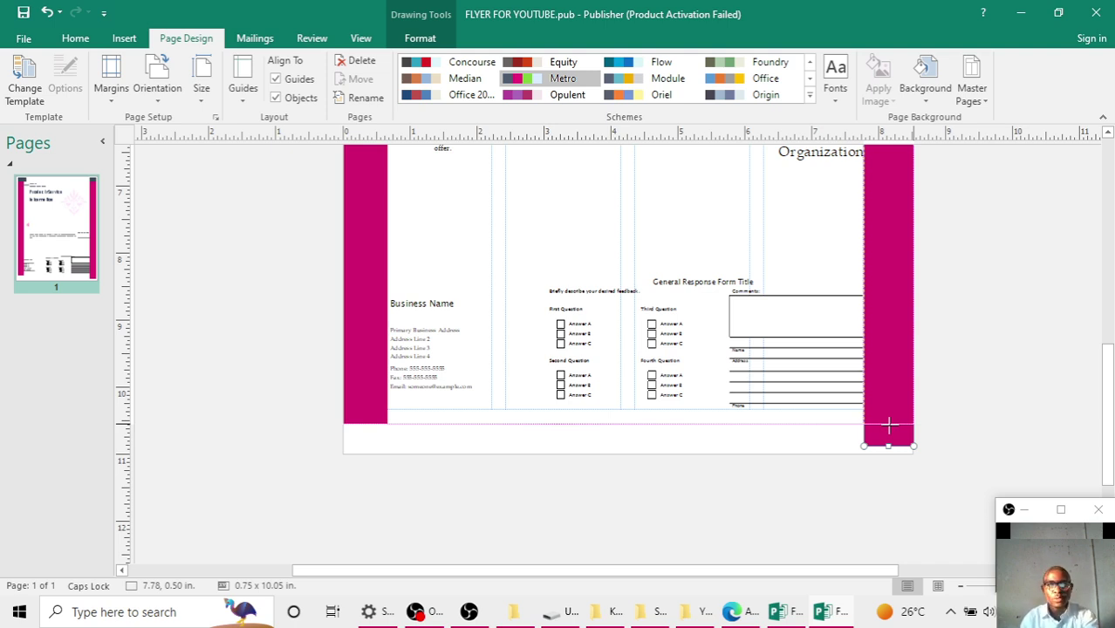
drag(889, 425, 889, 424)
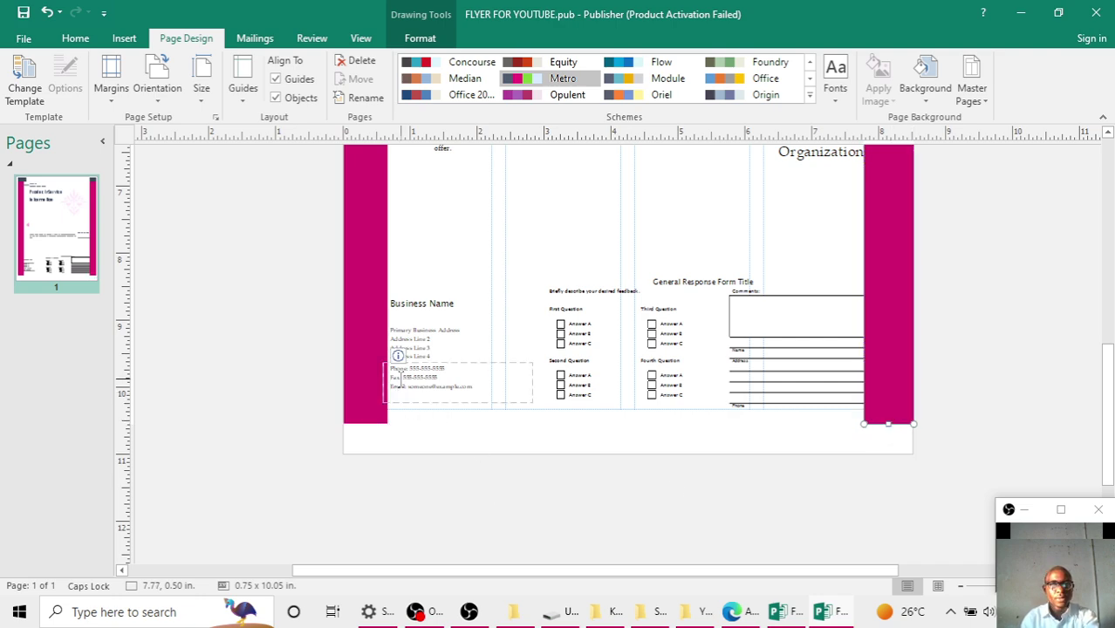
Duplicate the left magenta bar and shrink the copy to about 0.62 x 8.49 in
click(368, 397)
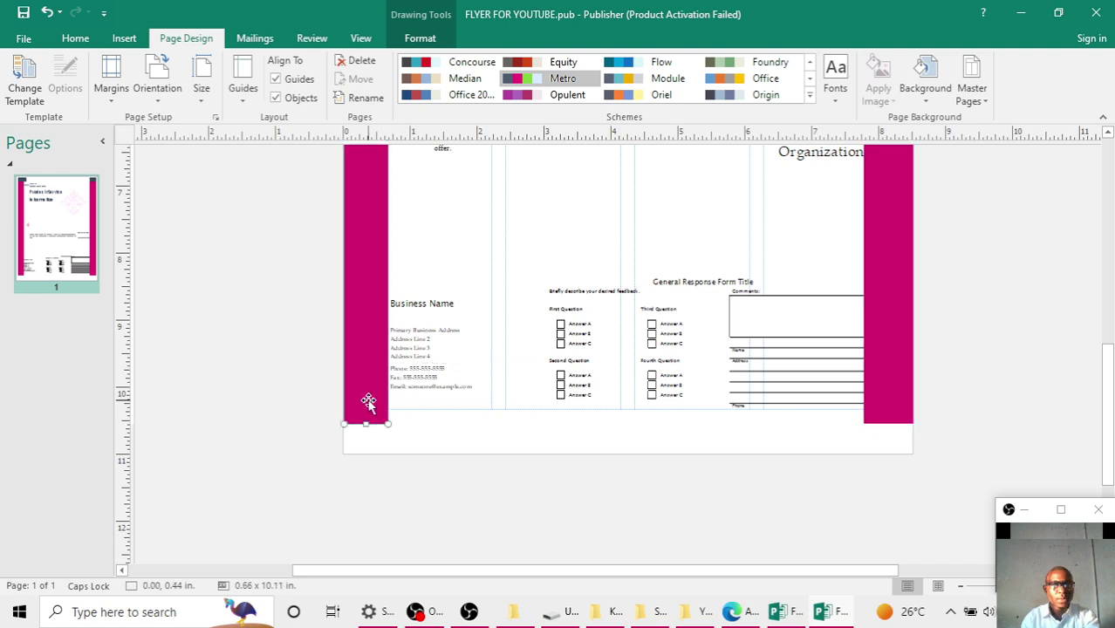
scroll(368, 400, up, 3)
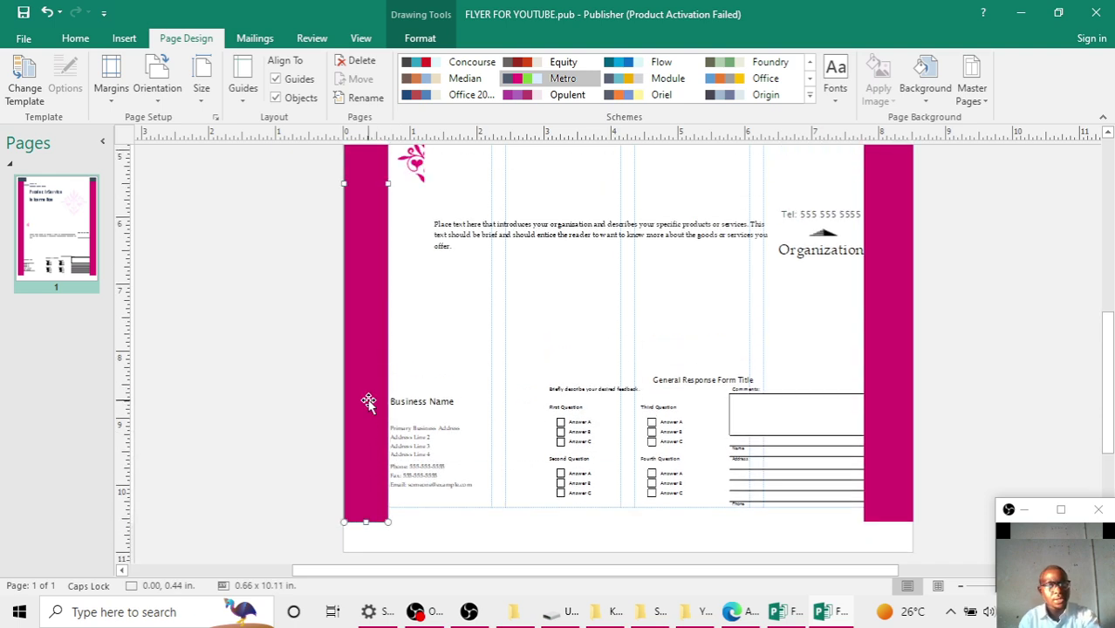
drag(368, 402, 376, 410)
scroll(356, 336, up, 8)
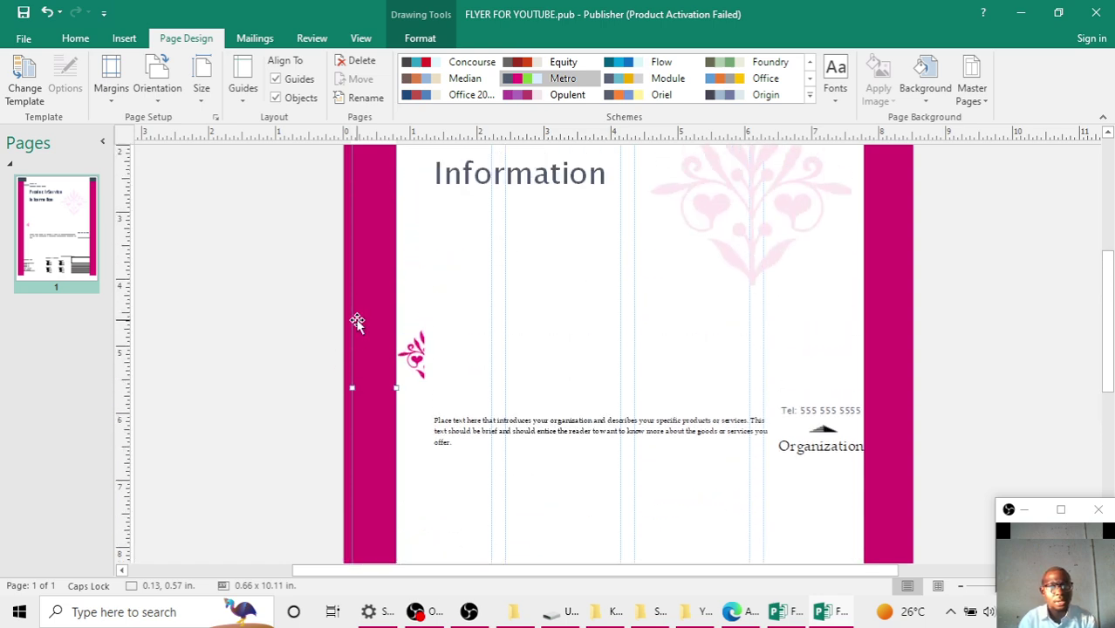
scroll(444, 467, down, 9)
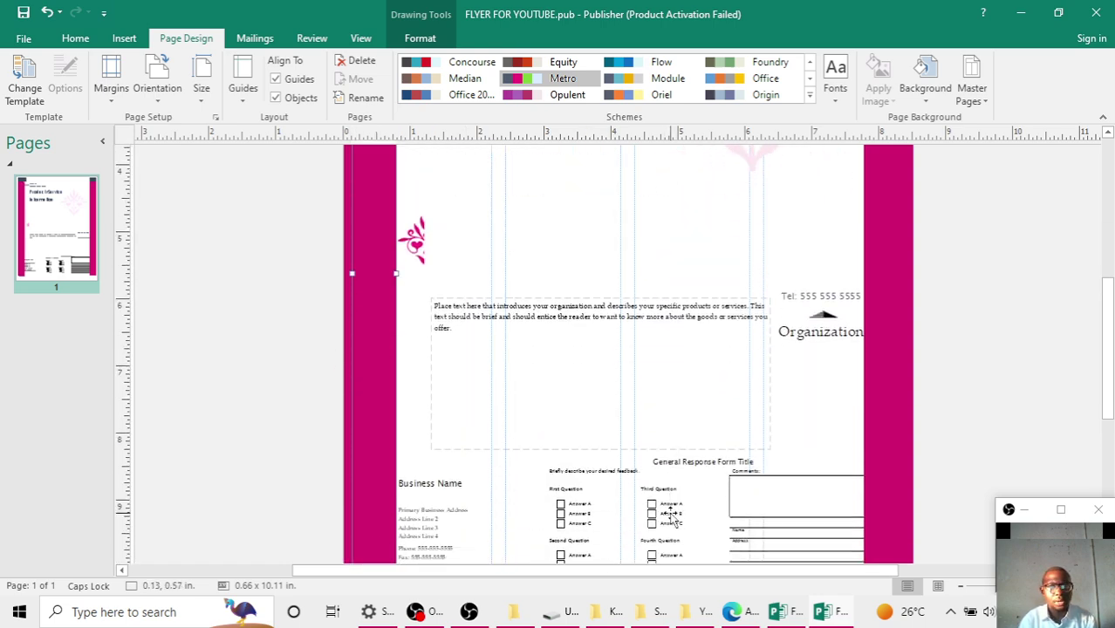
scroll(475, 485, down, 2)
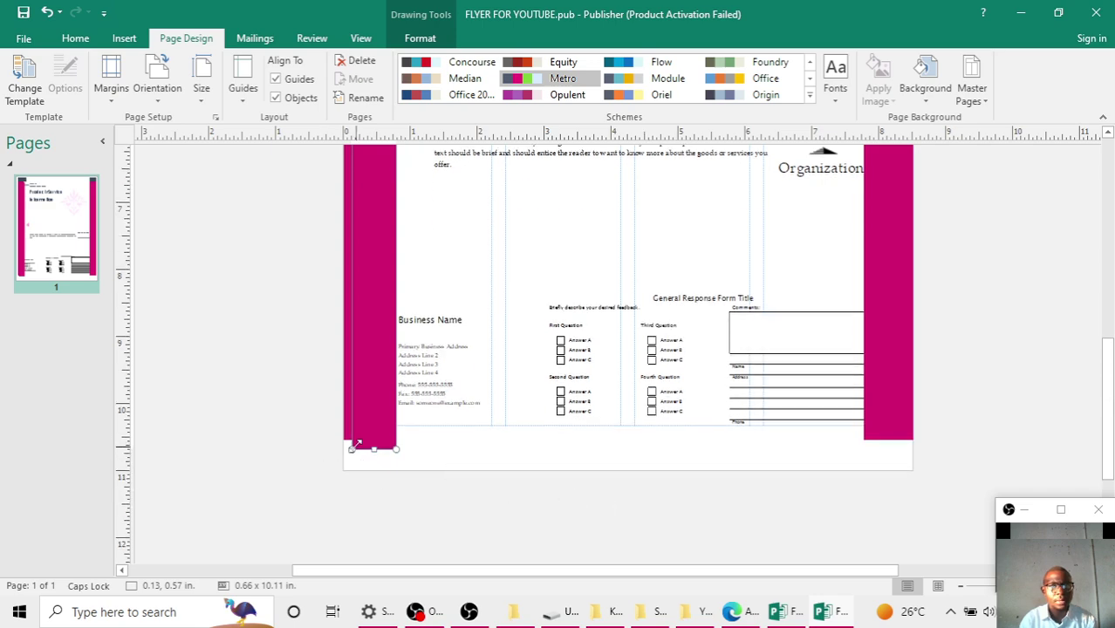
drag(356, 445, 361, 333)
scroll(361, 441, up, 7)
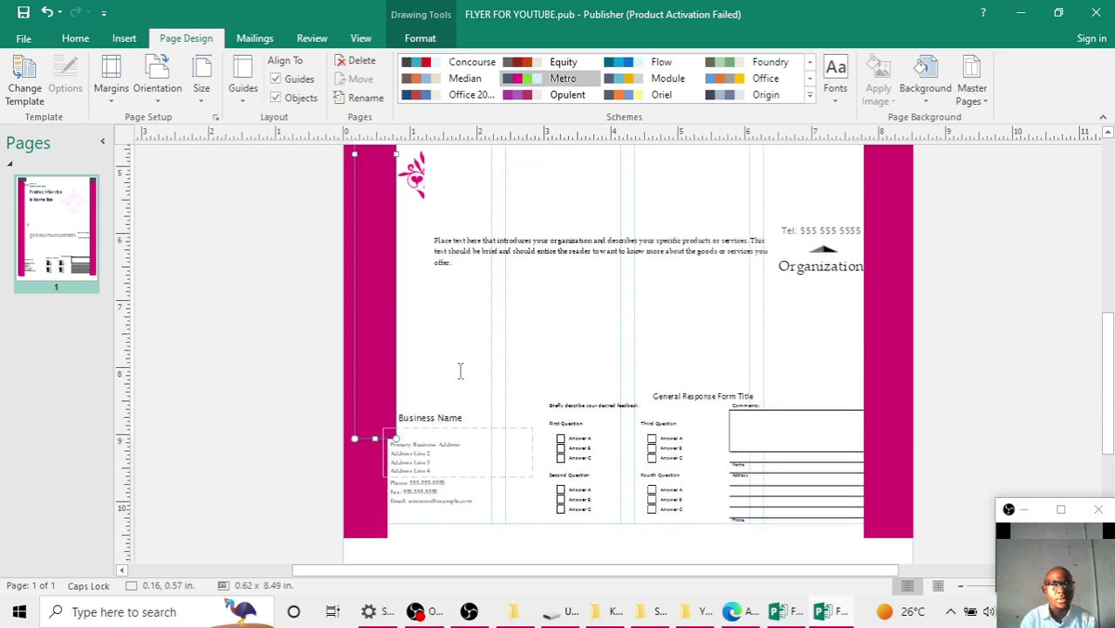
scroll(466, 364, up, 3)
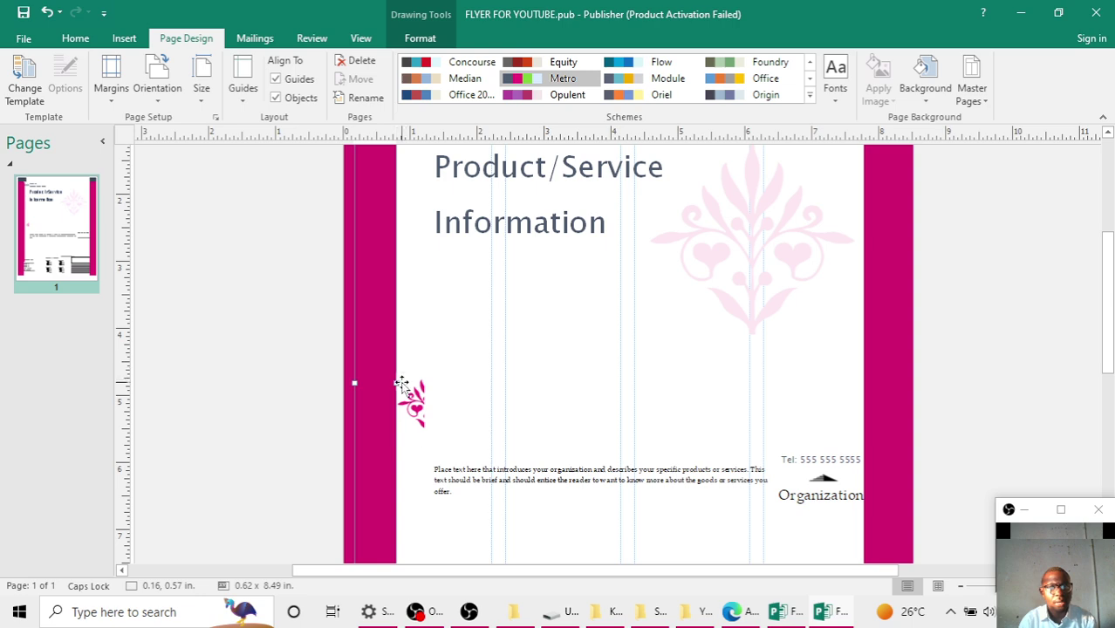
Delete the small ornament picture beside the left magenta bar
drag(400, 384, 438, 373)
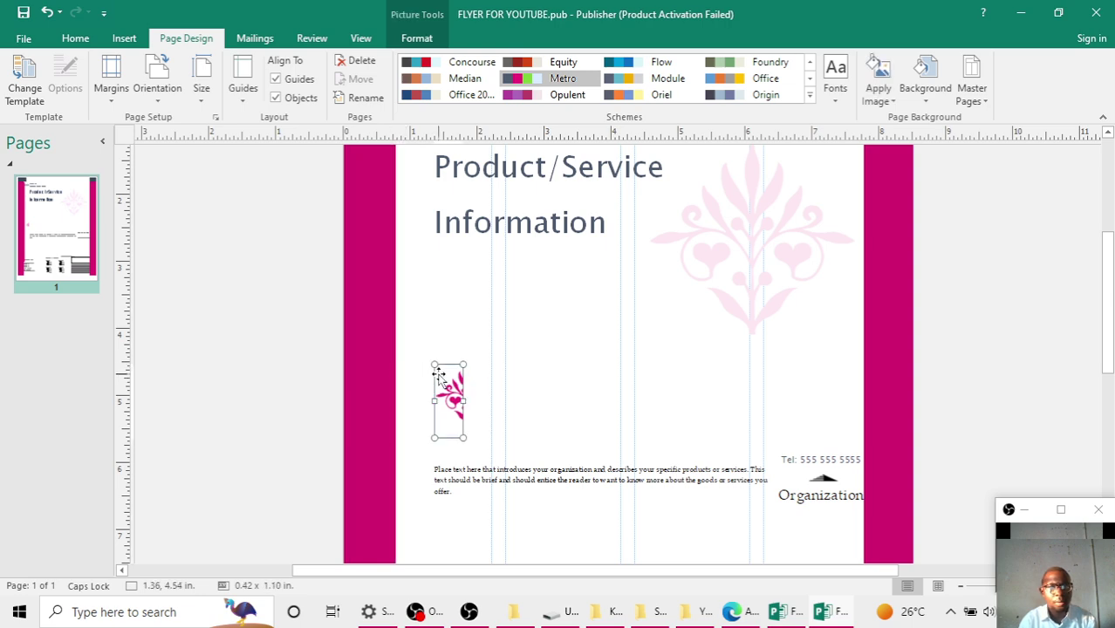
key(Delete)
scroll(393, 366, up, 4)
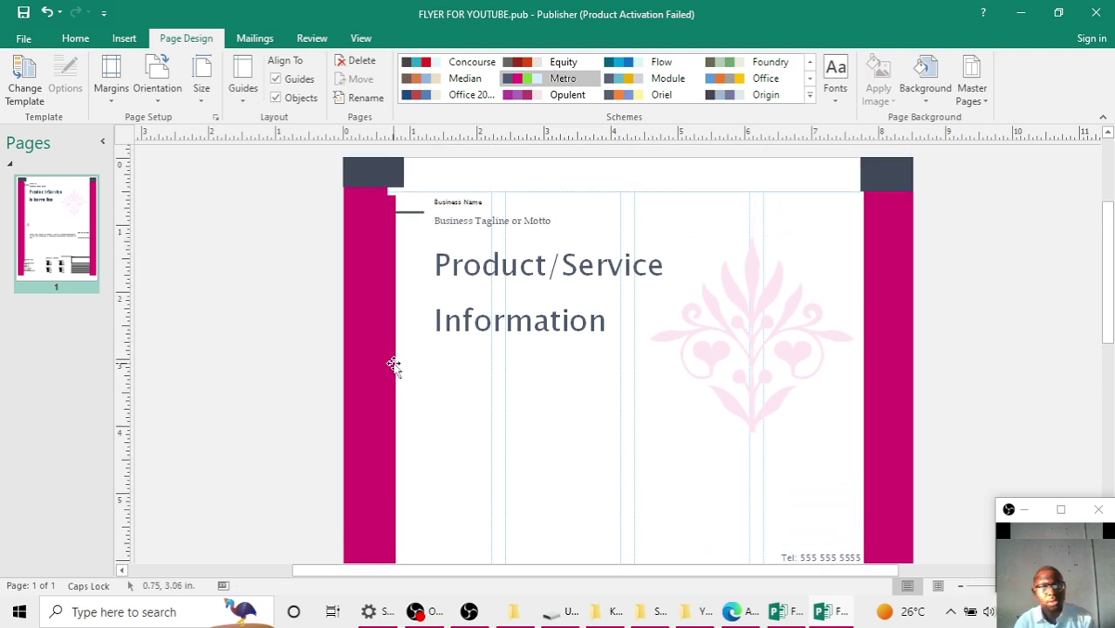
Rotate the copied magenta bar to nearly horizontal and move it down across the lower part of the page
click(384, 297)
drag(374, 227, 670, 484)
scroll(580, 438, down, 2)
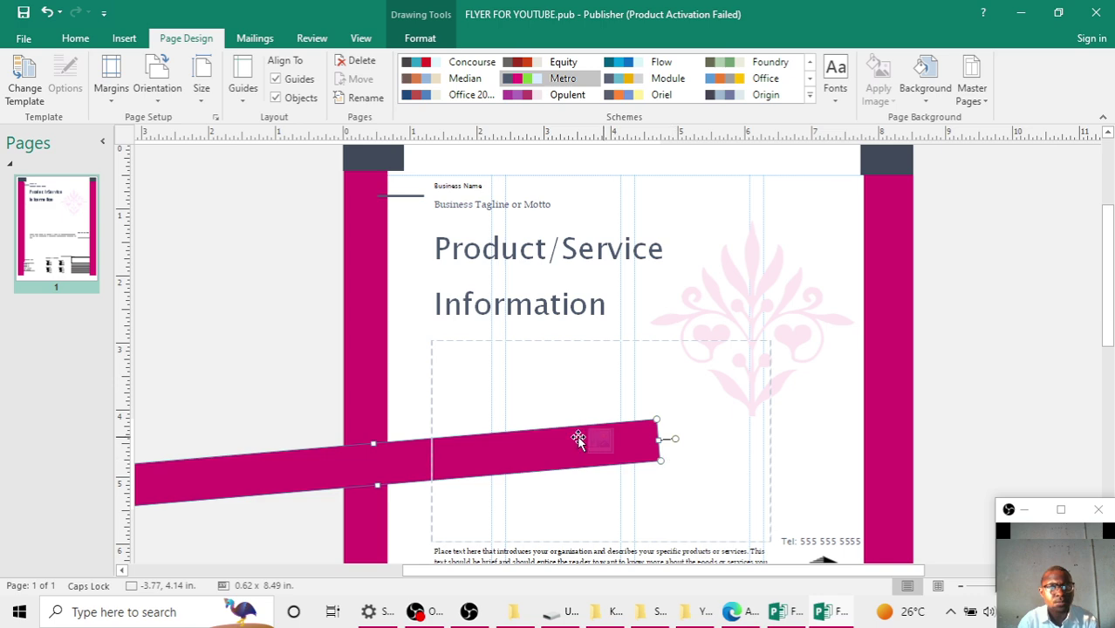
scroll(555, 447, down, 4)
scroll(794, 500, down, 2)
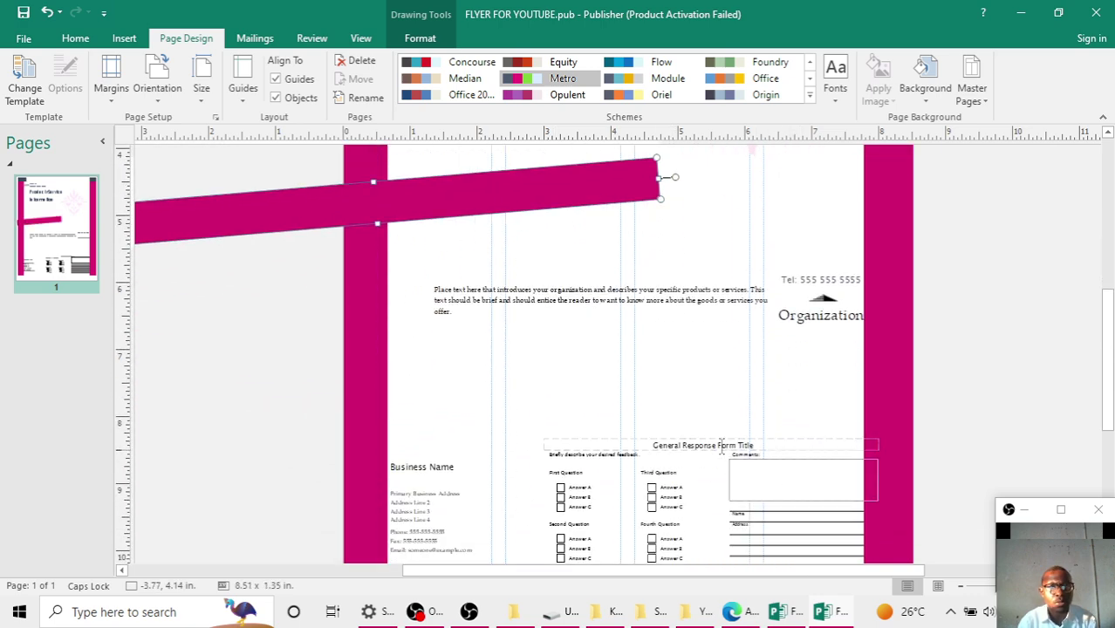
drag(552, 184, 689, 398)
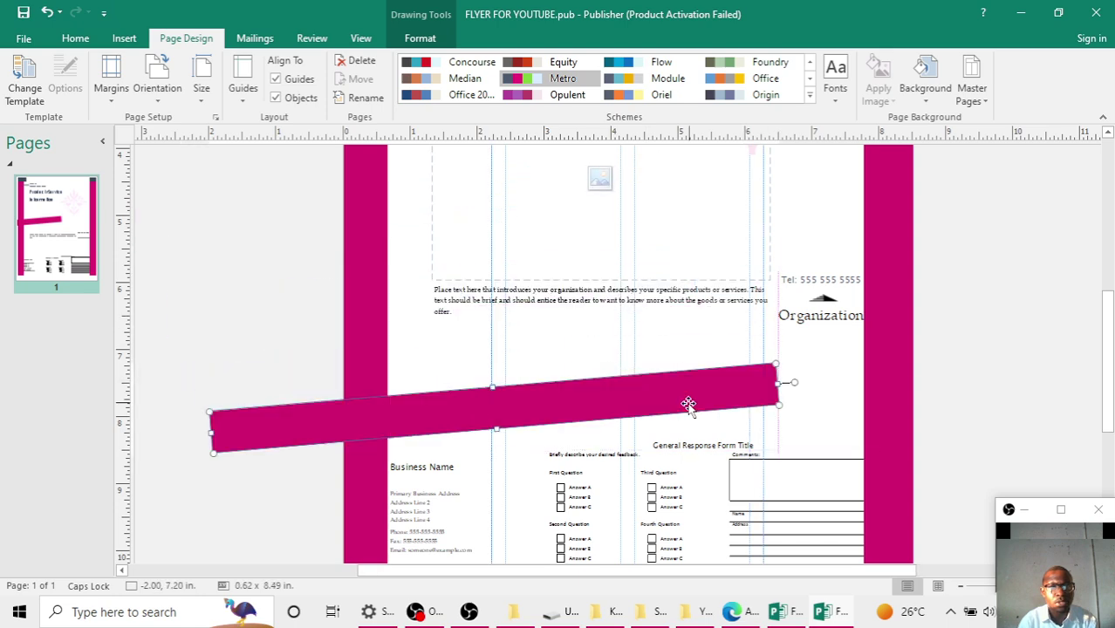
scroll(517, 382, down, 1)
drag(555, 348, 712, 498)
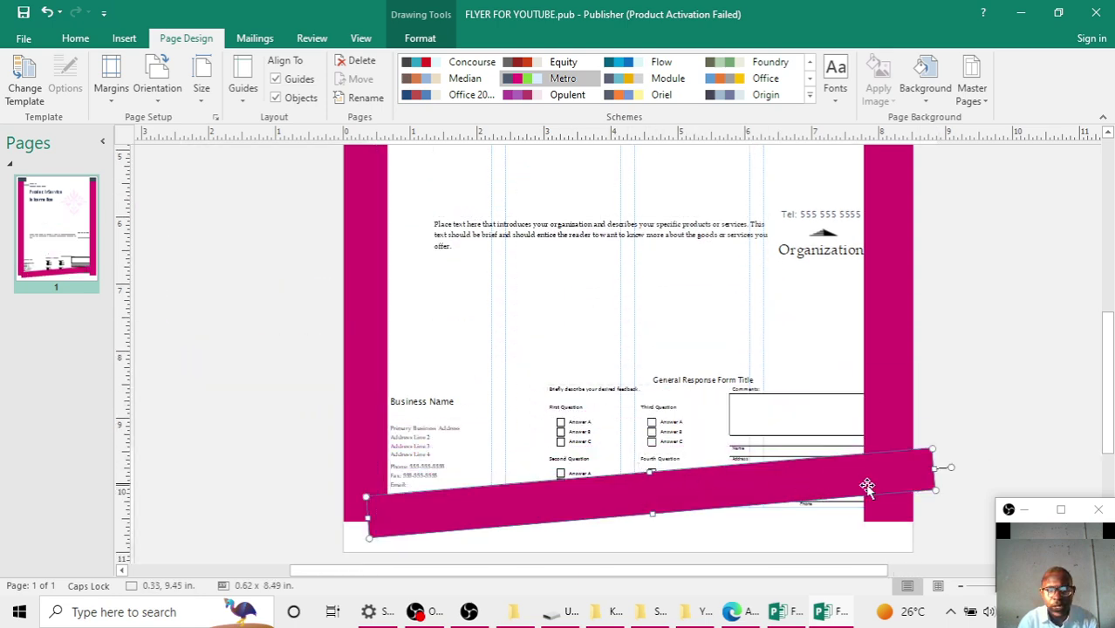
Level the copied bar to exactly horizontal and place it across the page bottom, joining the two side bars
mouse_move(964, 477)
mouse_down()
mouse_move(971, 485)
mouse_move(948, 490)
mouse_up()
scroll(769, 525, down, 1)
drag(679, 464, 656, 496)
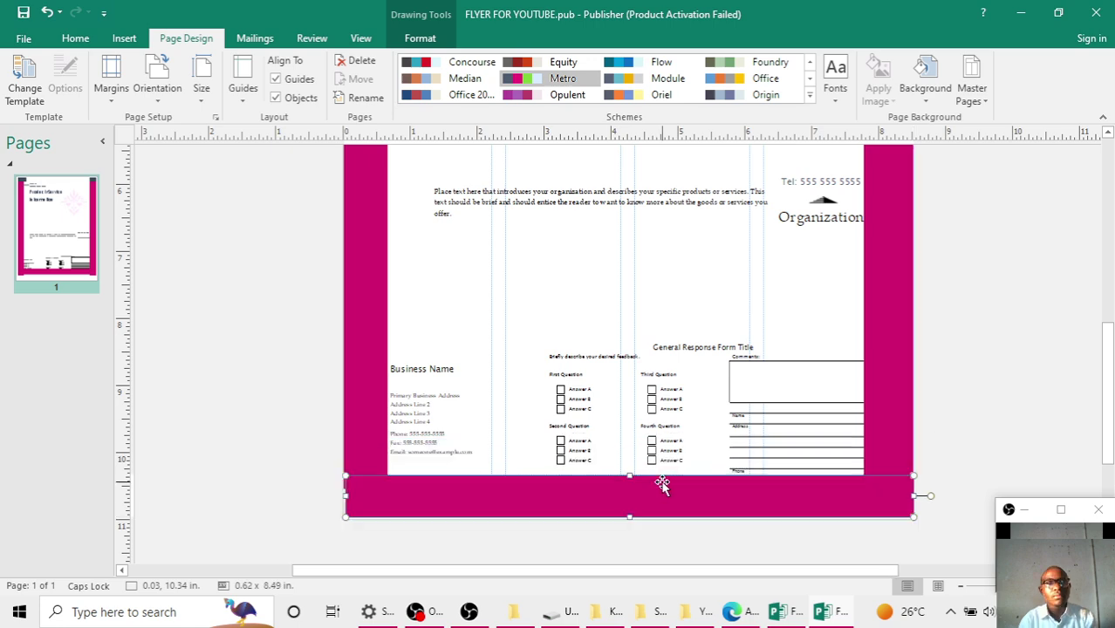
Check the borders of the sample flyer and return to the working flyer
mouse_move(776, 612)
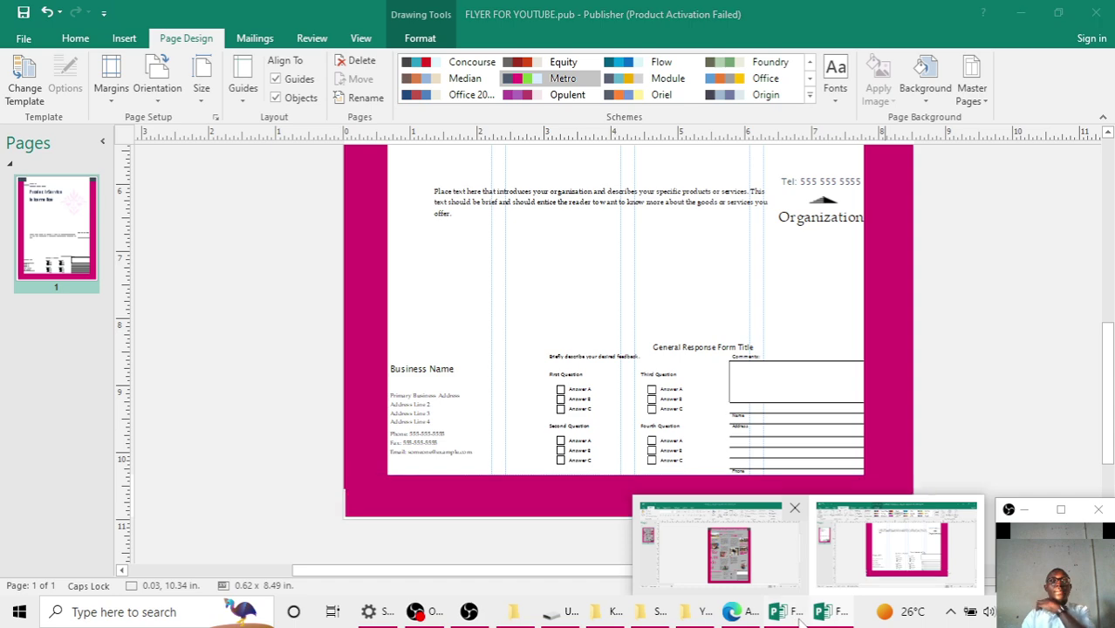
click(721, 548)
click(800, 616)
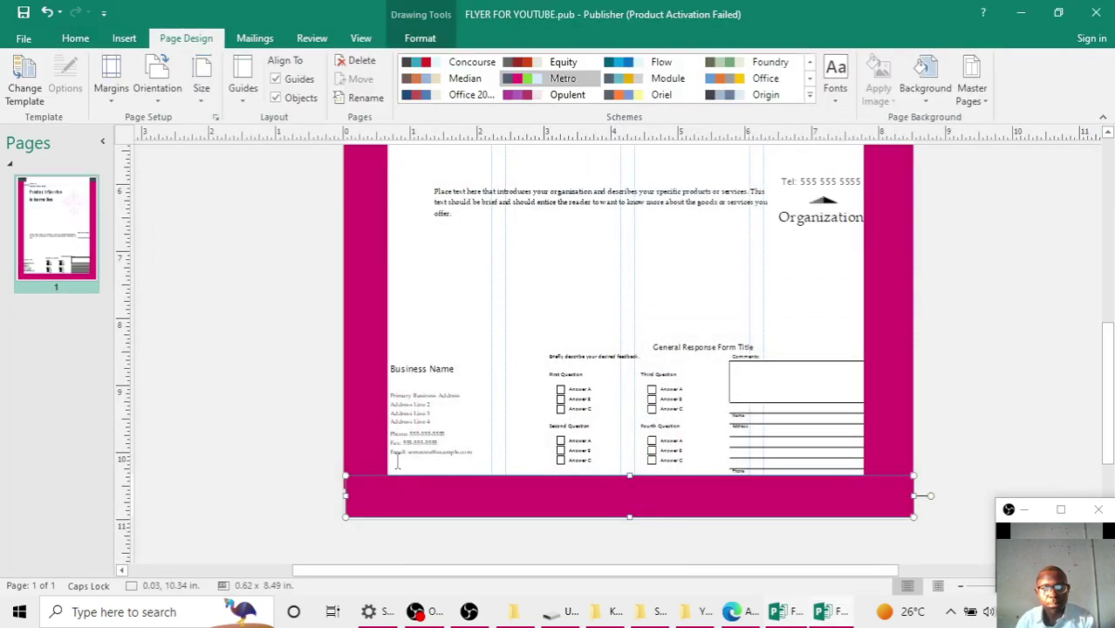
Move the horizontal magenta bar flush with the bottom and left edges of the page
scroll(392, 506, up, 1)
drag(390, 521, 390, 524)
click(202, 419)
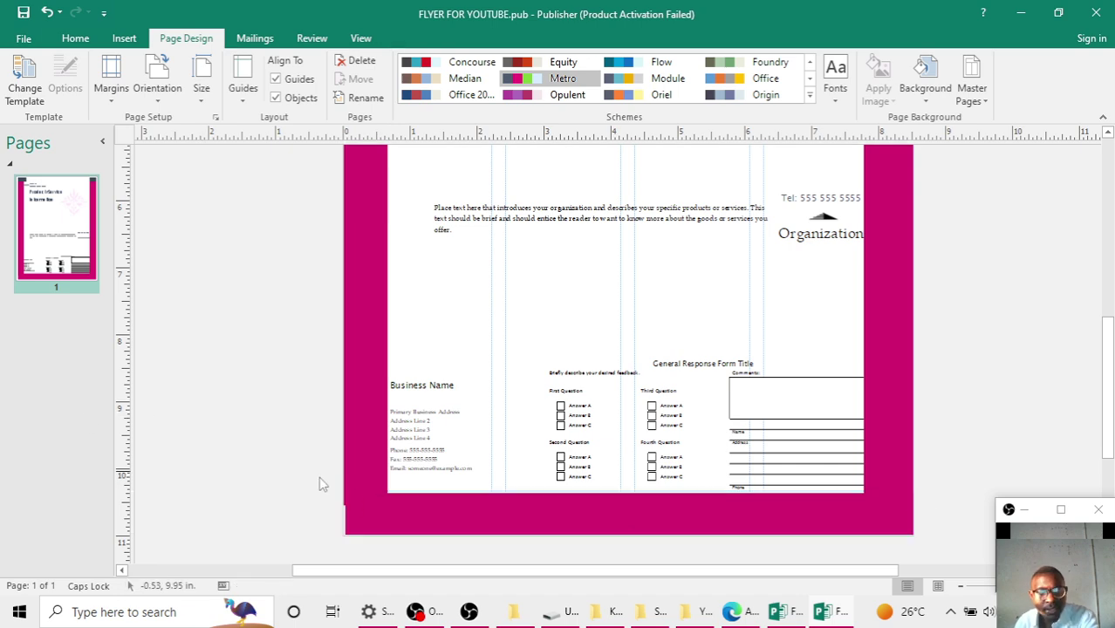
click(385, 511)
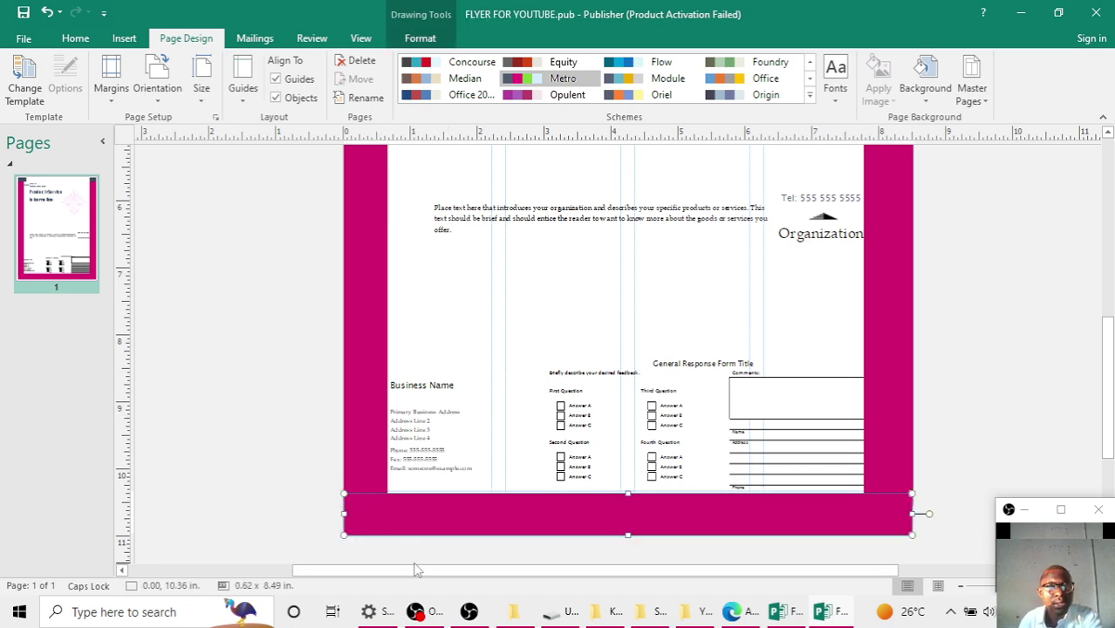
click(756, 545)
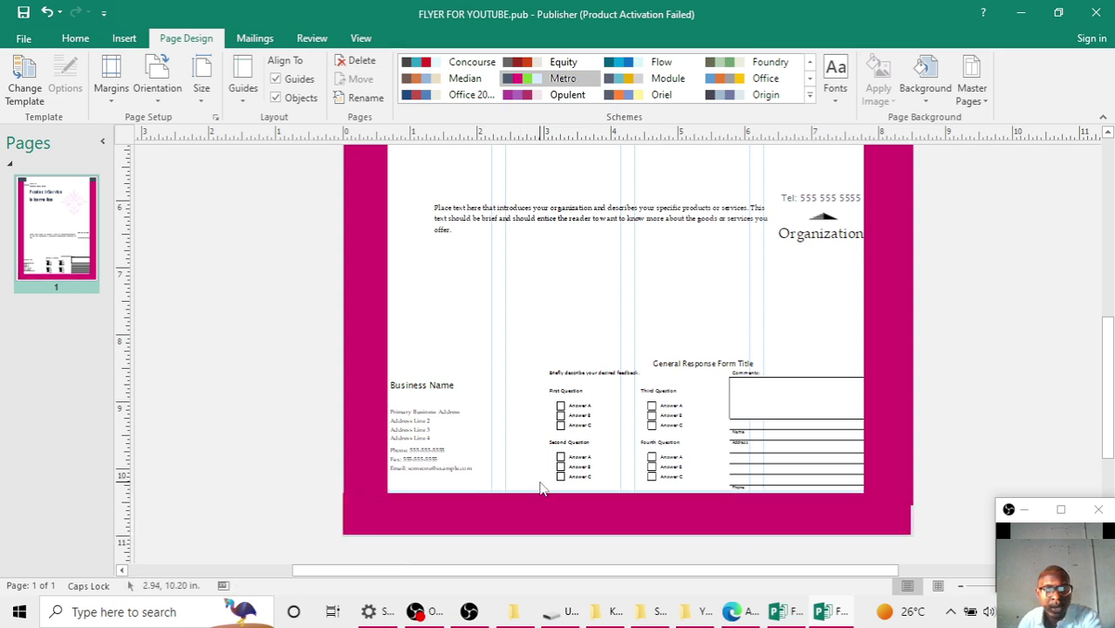
click(501, 508)
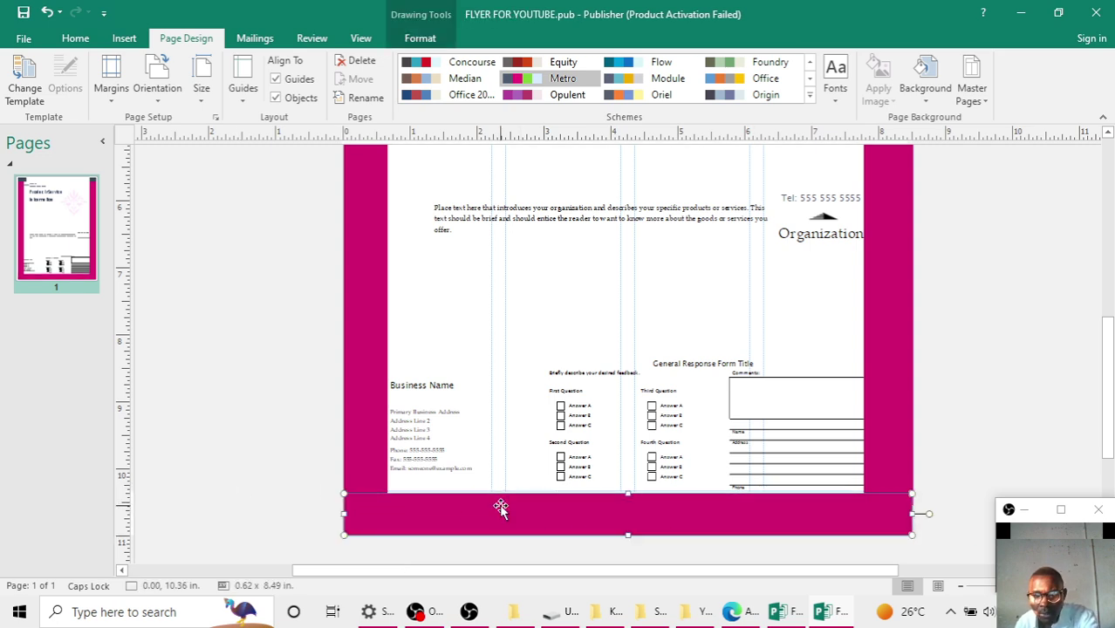
click(239, 392)
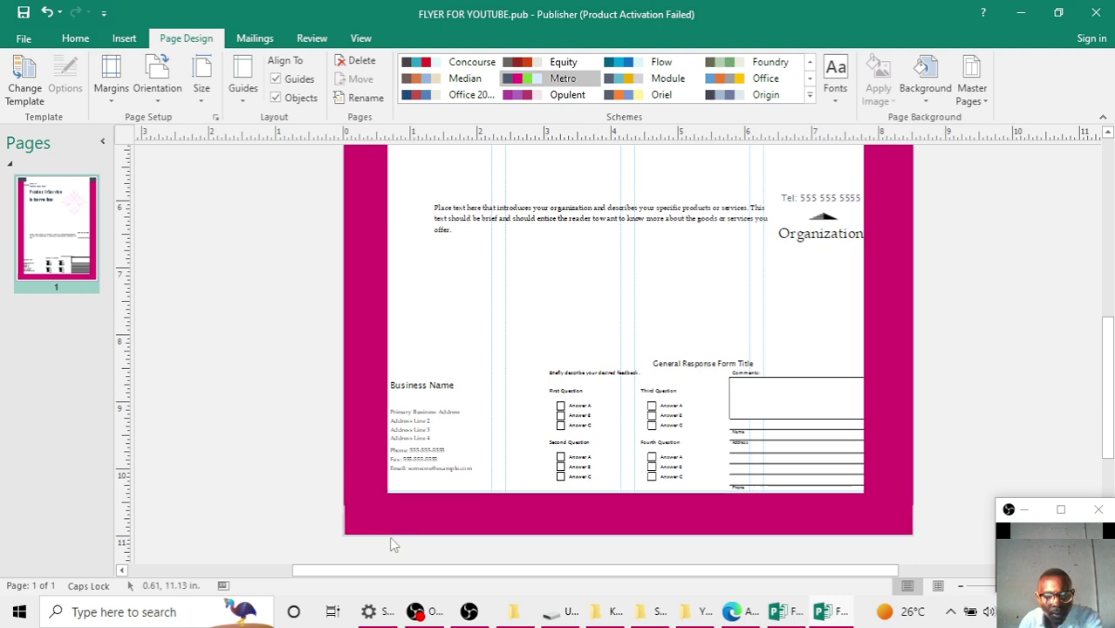
Enlarge the bottom magenta bar to about 0.66 x 8.51 in, covering both lower corners of the page
click(367, 525)
drag(347, 532, 343, 523)
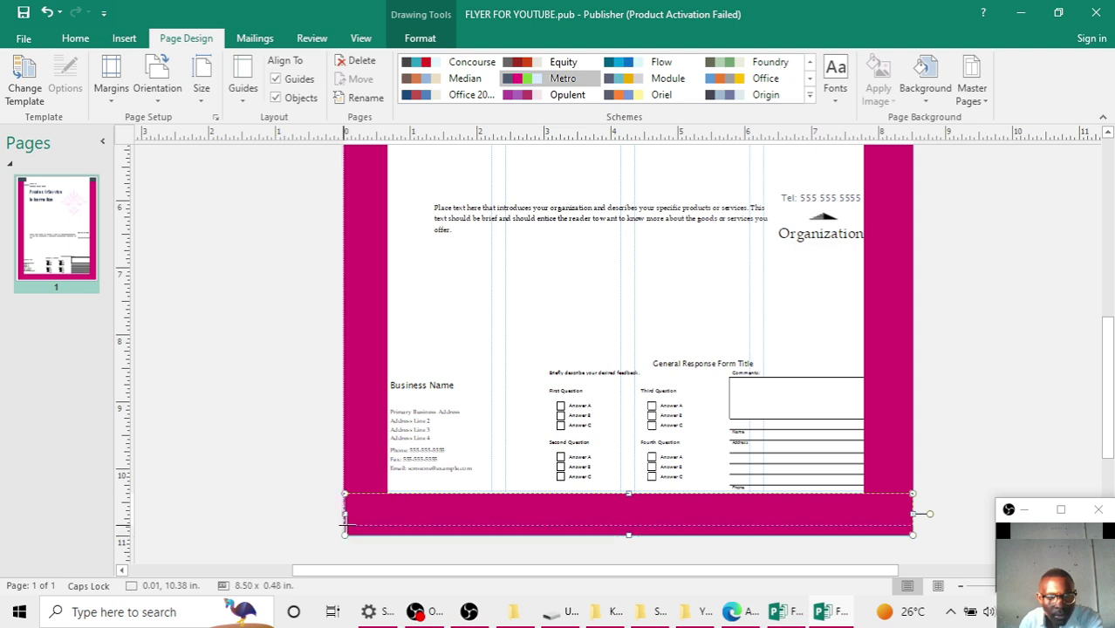
click(326, 531)
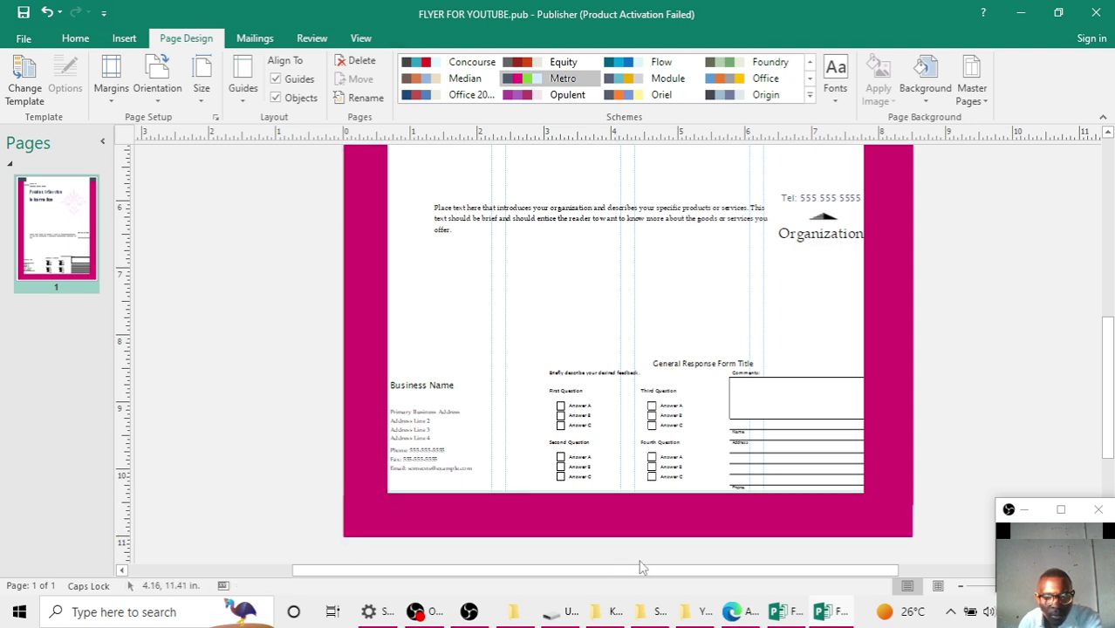
click(910, 527)
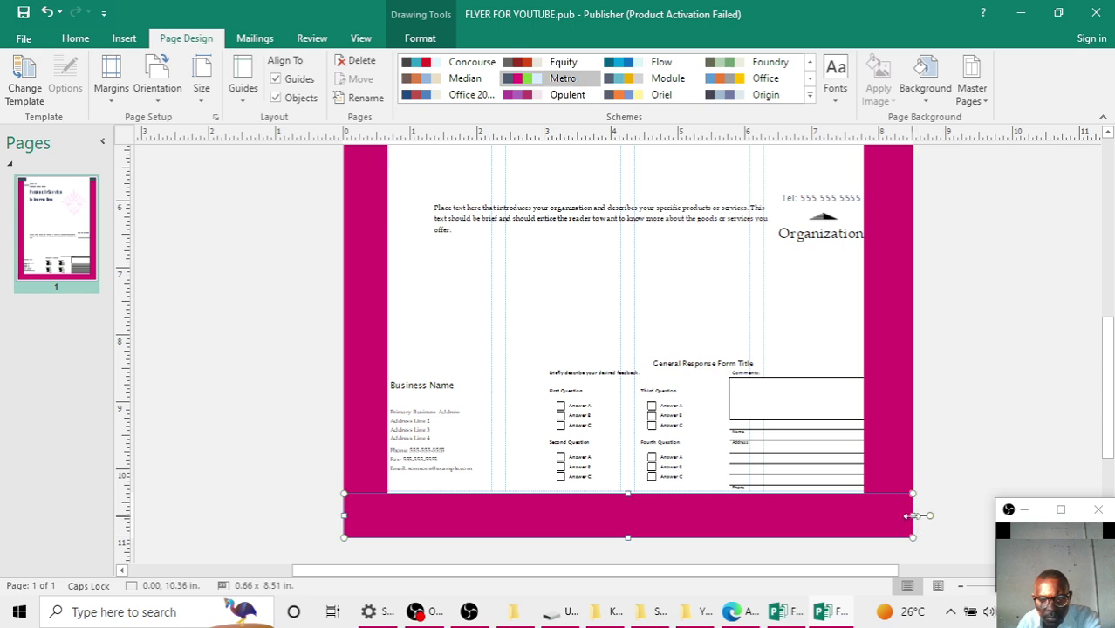
drag(912, 514, 919, 527)
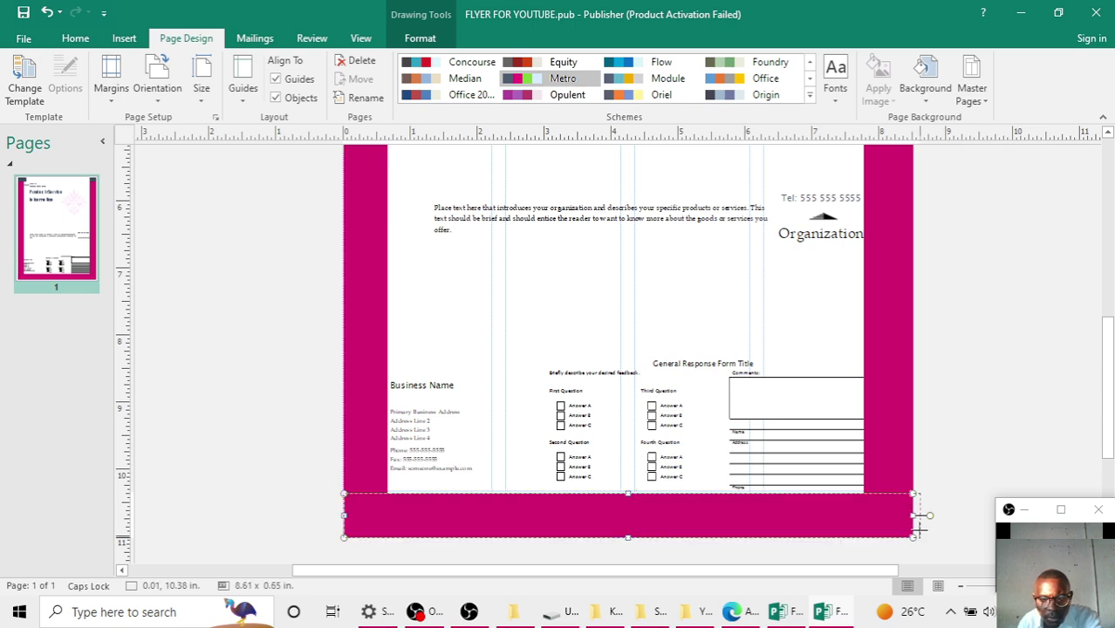
click(999, 402)
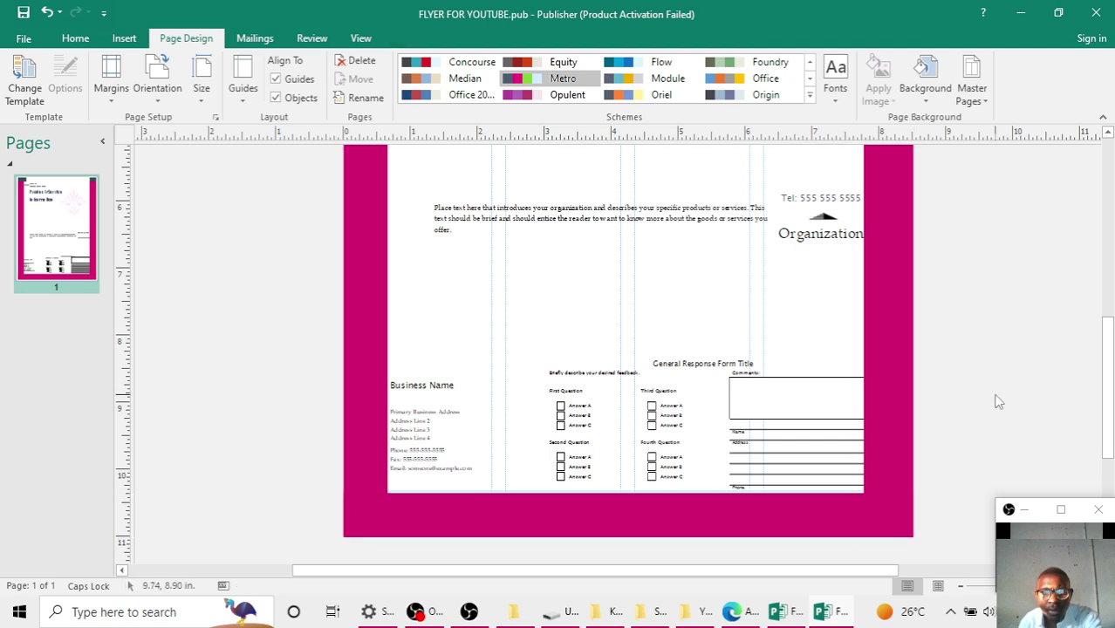
Reduce the bottom magenta bar's height to about 0.38 in and extend both side bars down to meet it
click(705, 522)
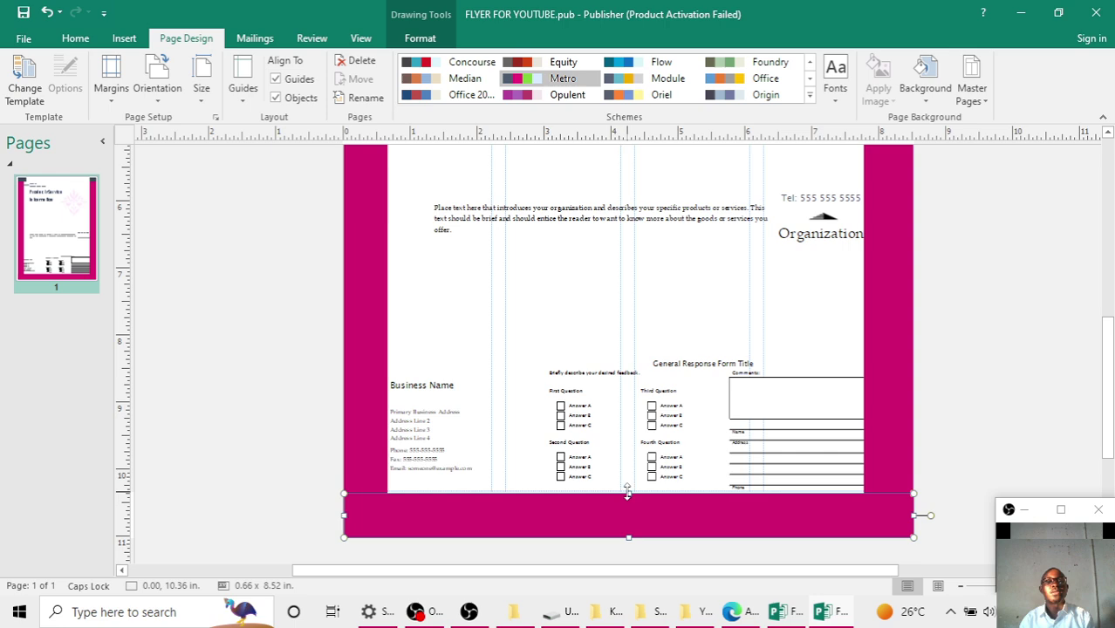
drag(627, 494, 627, 512)
click(366, 488)
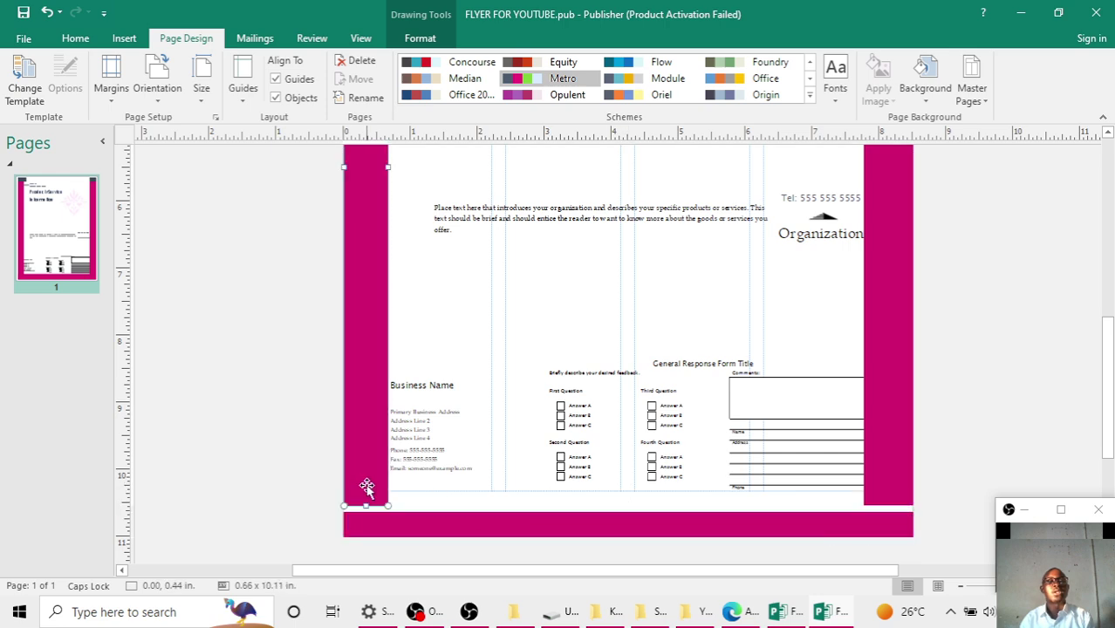
drag(367, 507, 367, 517)
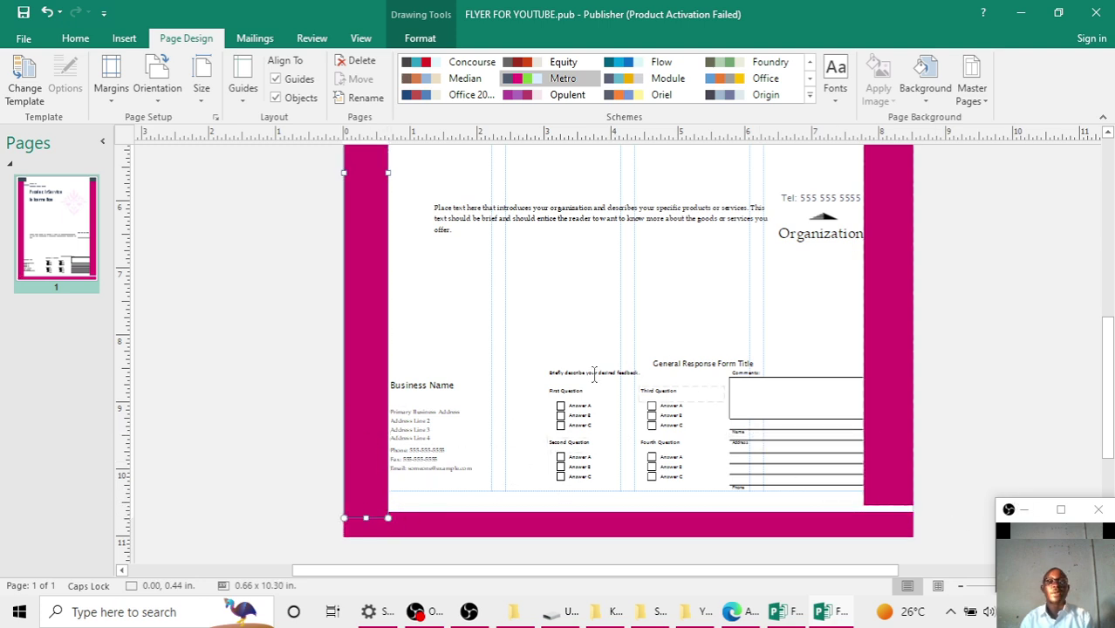
click(899, 502)
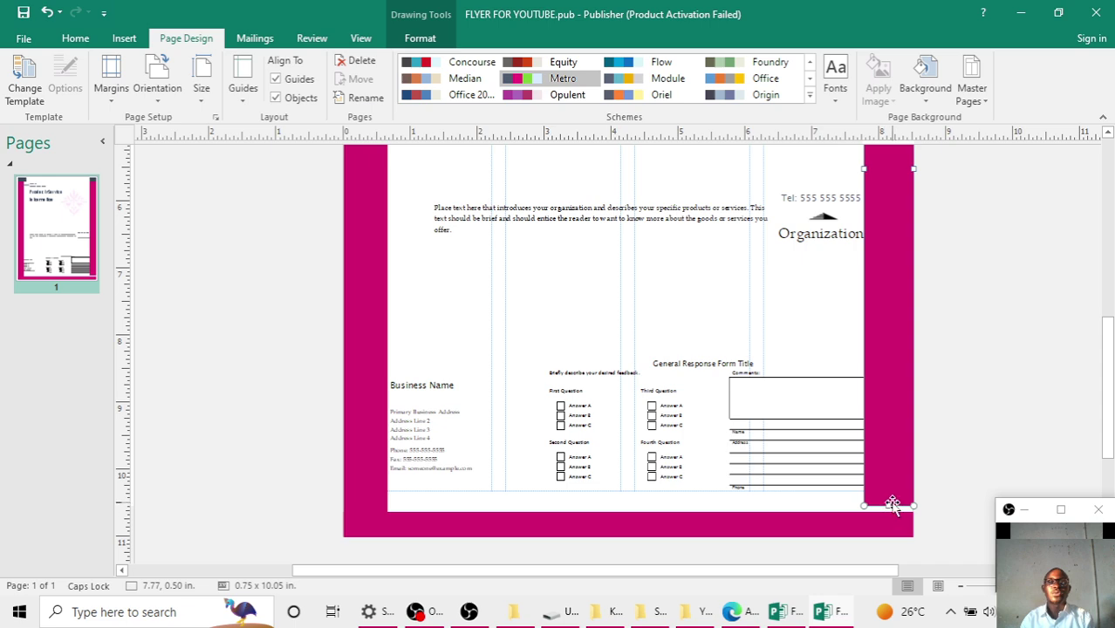
click(1002, 404)
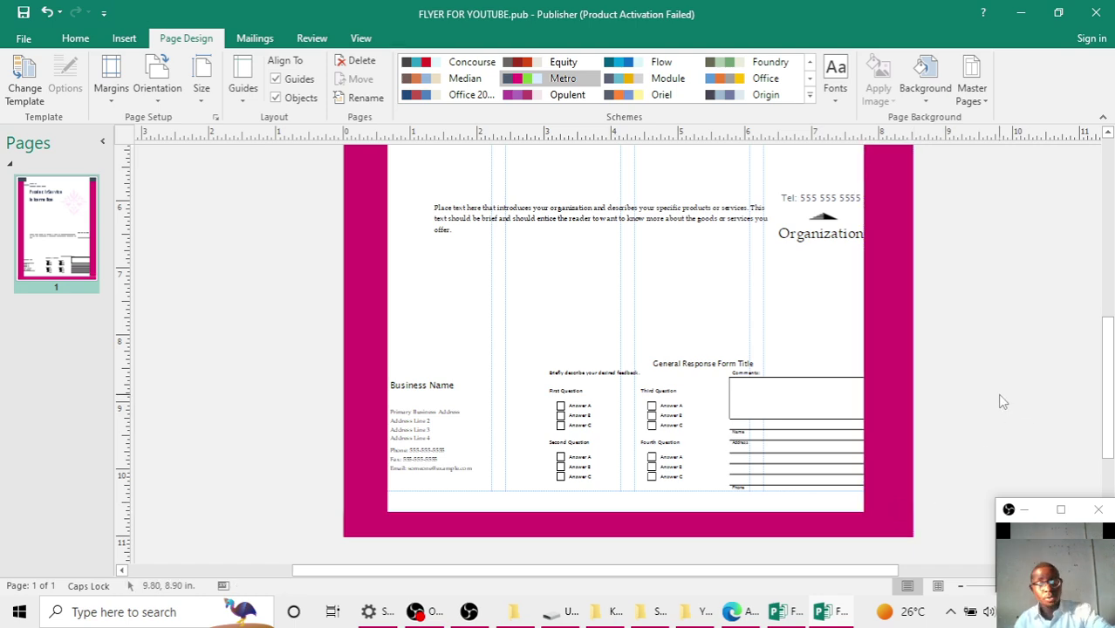
Switch to the sample flyer FLYER.pub and examine its top and bottom borders
scroll(995, 403, up, 1)
scroll(951, 384, up, 13)
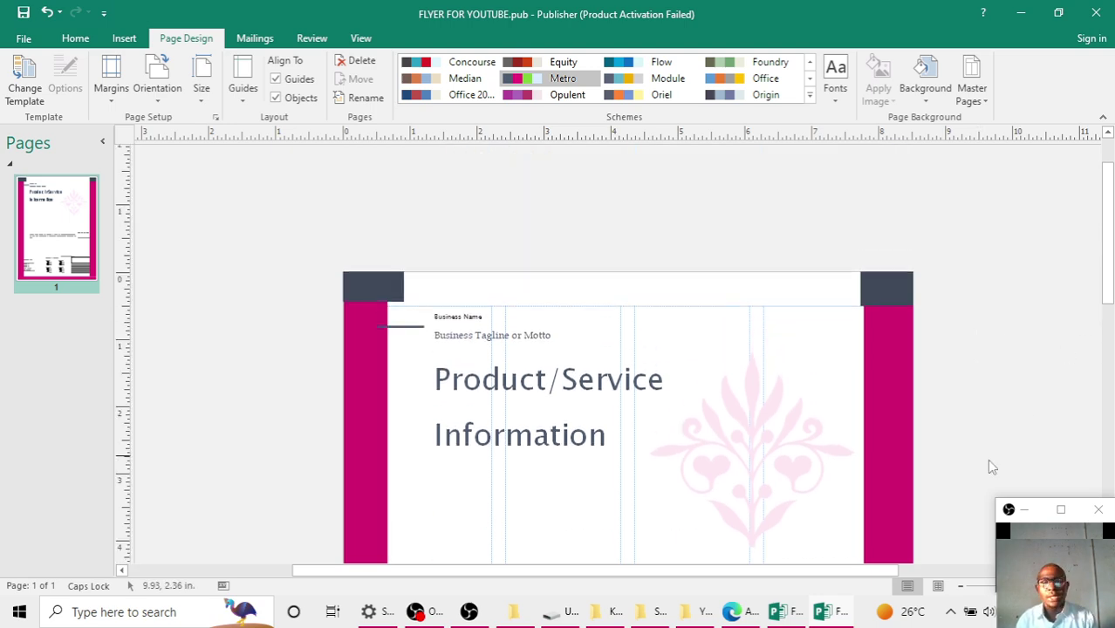
mouse_move(829, 613)
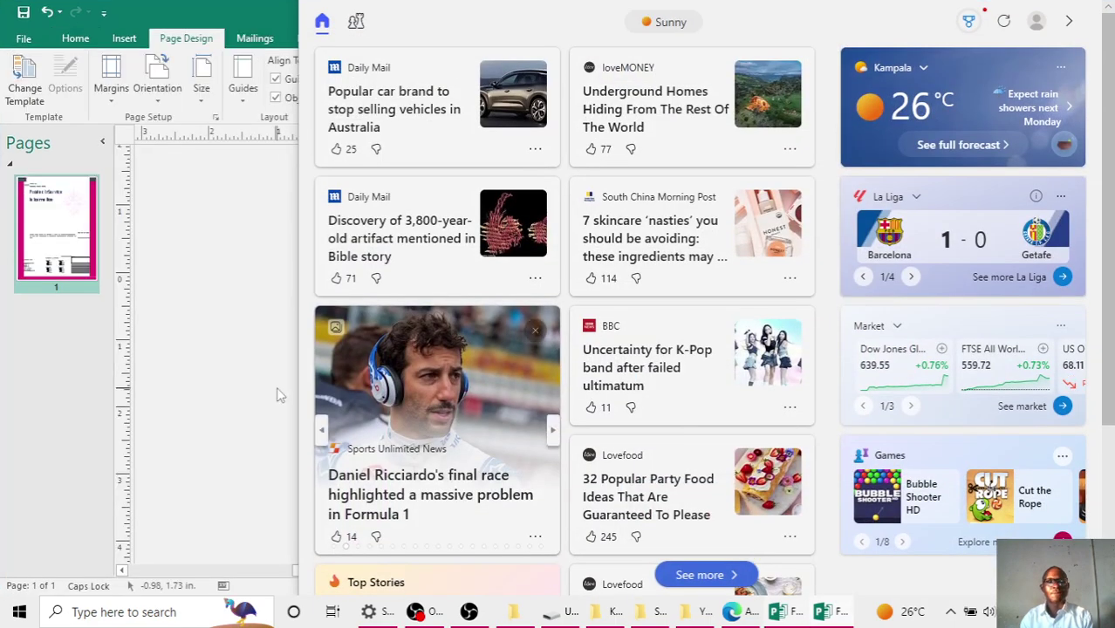
click(277, 392)
click(749, 576)
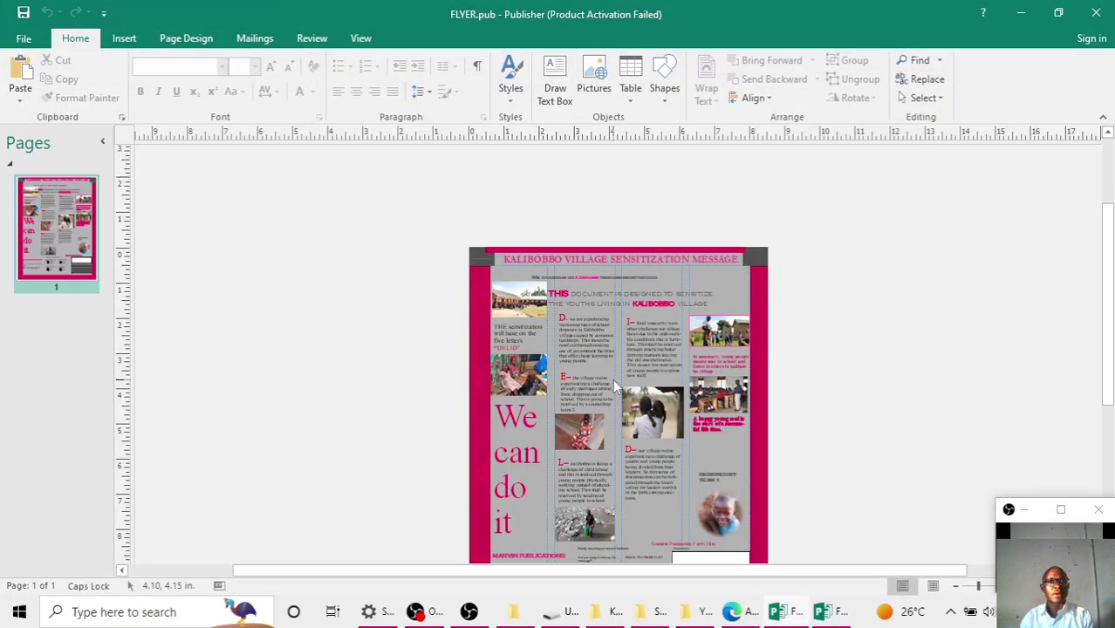
scroll(774, 338, down, 4)
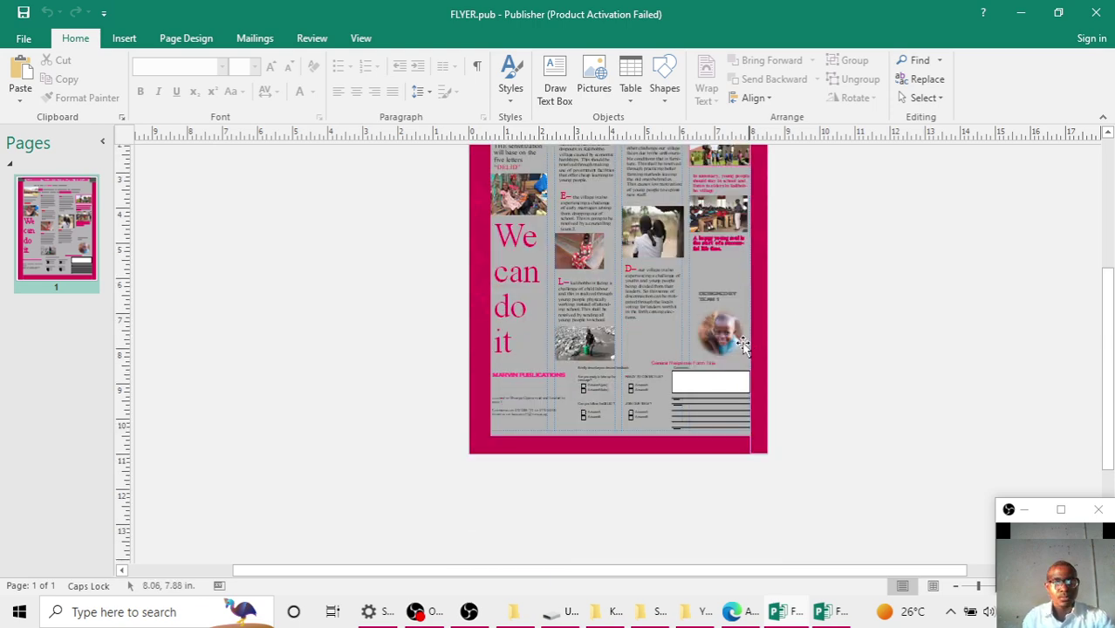
Try duplicating the sample flyer's bottom bar and moving the copy up the page, and undo it
click(670, 446)
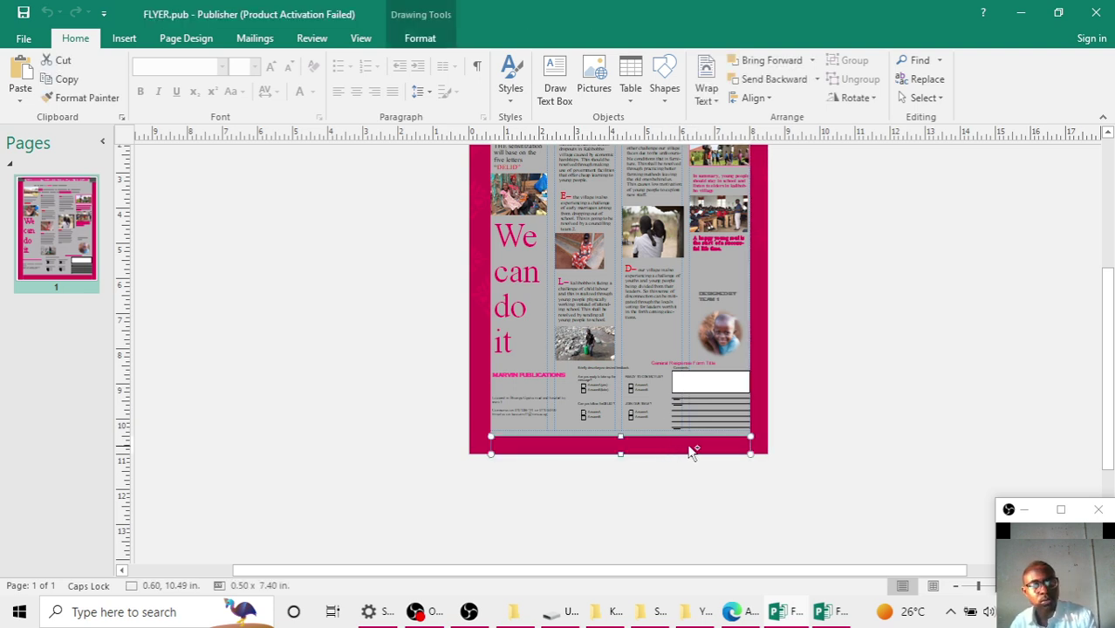
key(Right)
key(Down)
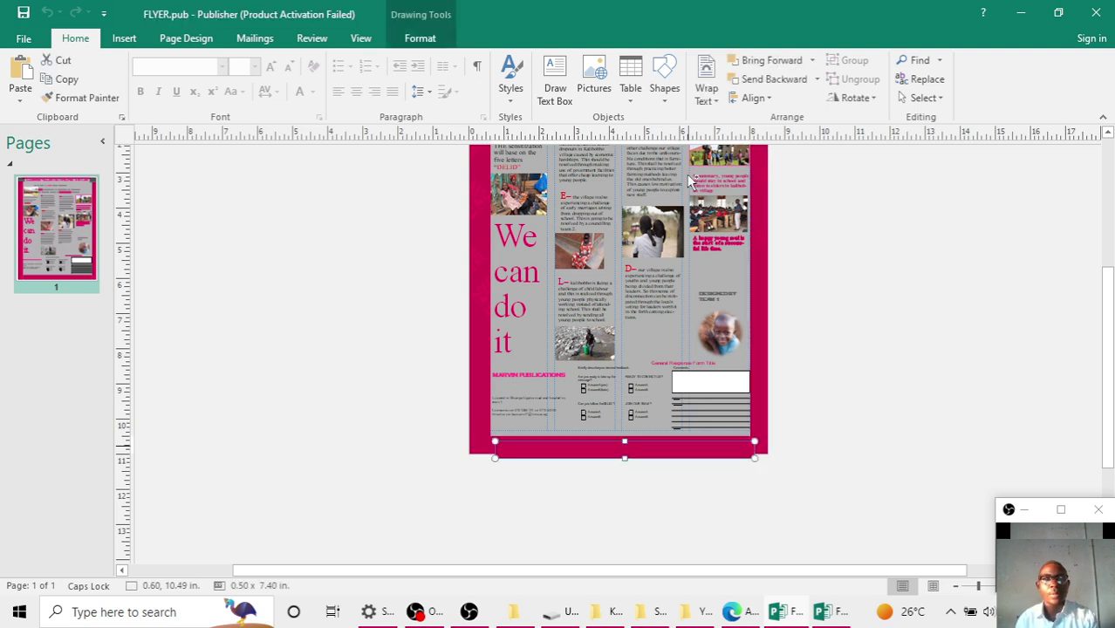
drag(665, 447, 689, 177)
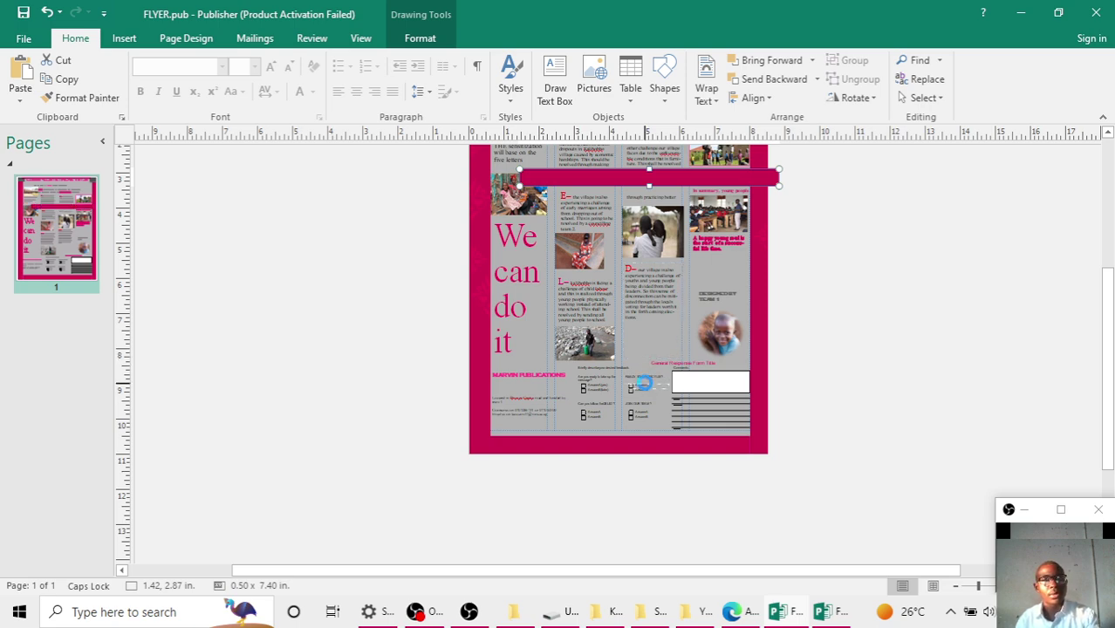
key(ctrl+z)
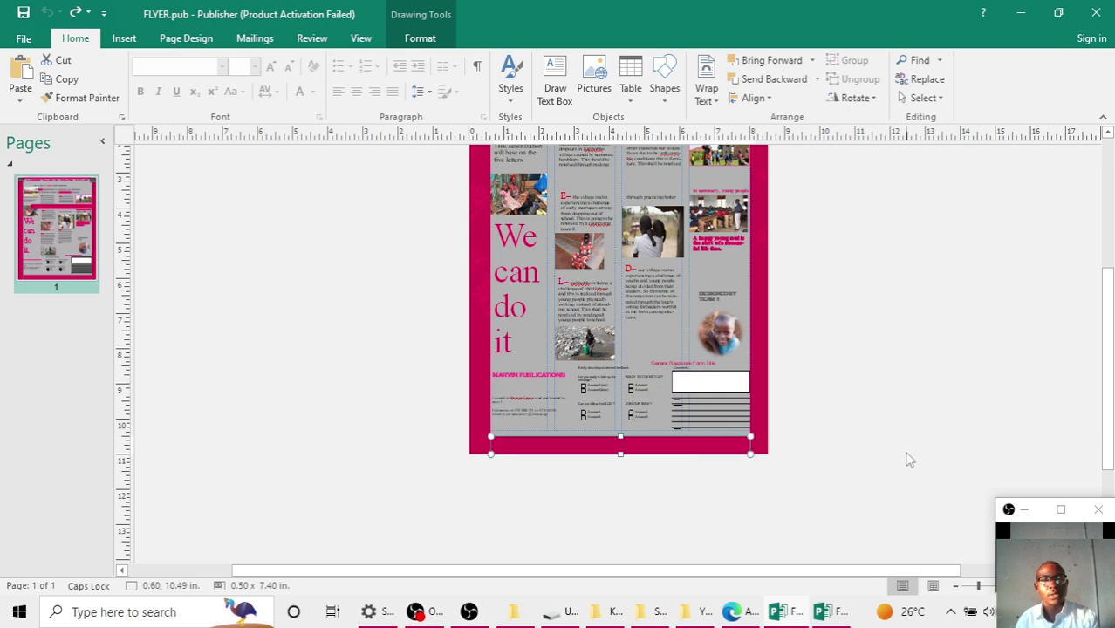
In the working flyer, duplicate the bottom magenta bar and place the copy flush along the top edge of the page
mouse_move(821, 612)
click(898, 548)
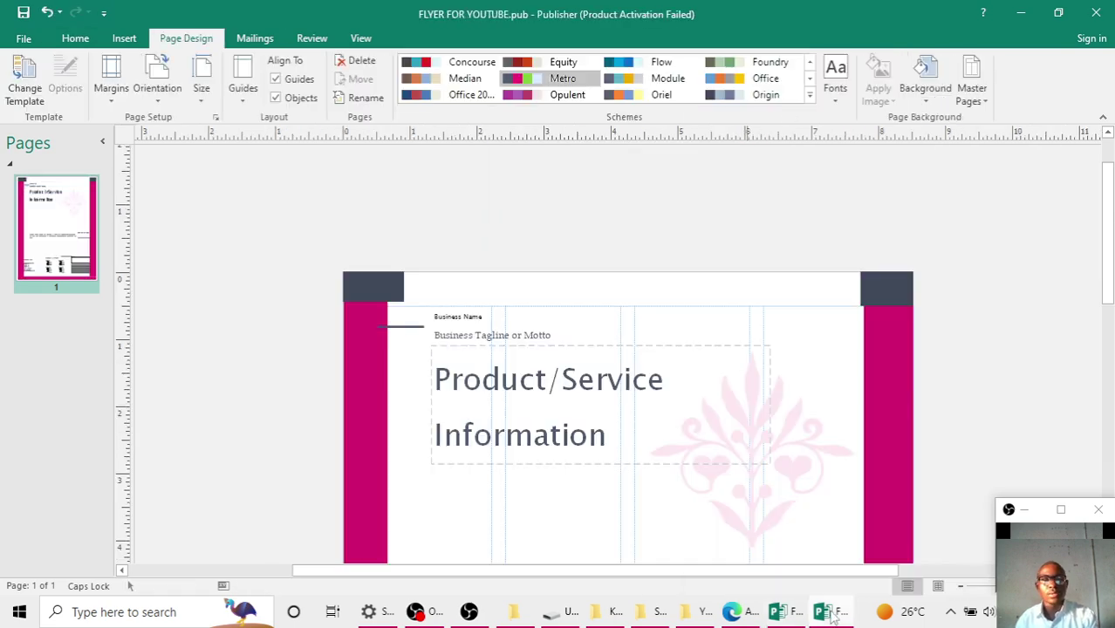
scroll(702, 348, down, 10)
click(691, 364)
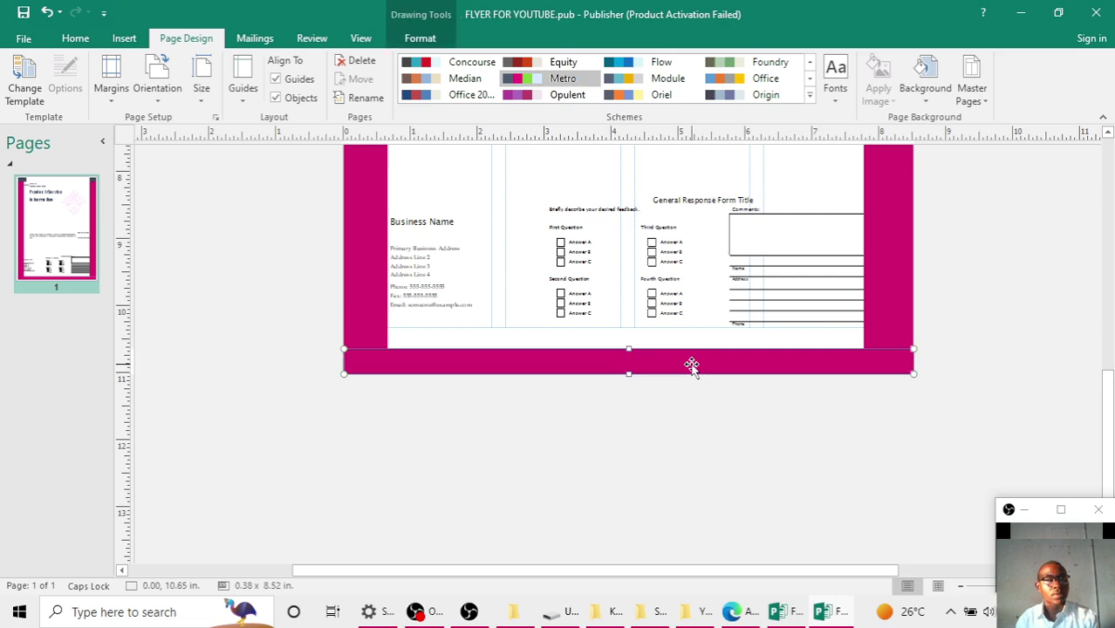
key(ctrl+v)
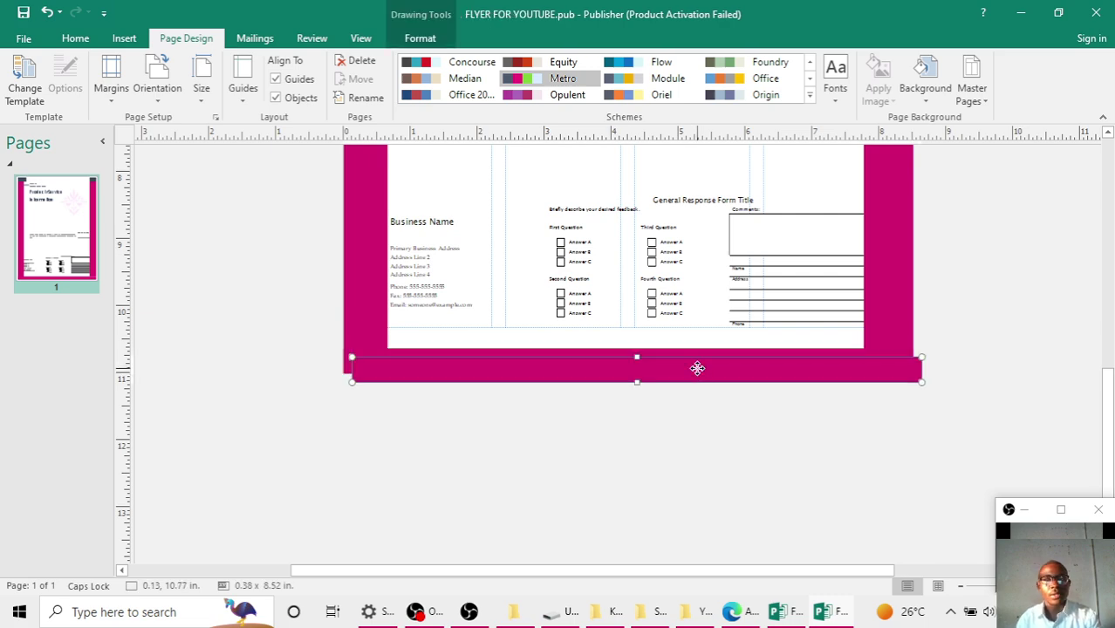
drag(697, 368, 701, 323)
scroll(752, 518, up, 3)
drag(764, 433, 756, 273)
scroll(729, 397, up, 3)
drag(725, 399, 719, 254)
scroll(738, 167, up, 6)
drag(681, 458, 668, 155)
scroll(638, 342, up, 3)
drag(690, 274, 699, 219)
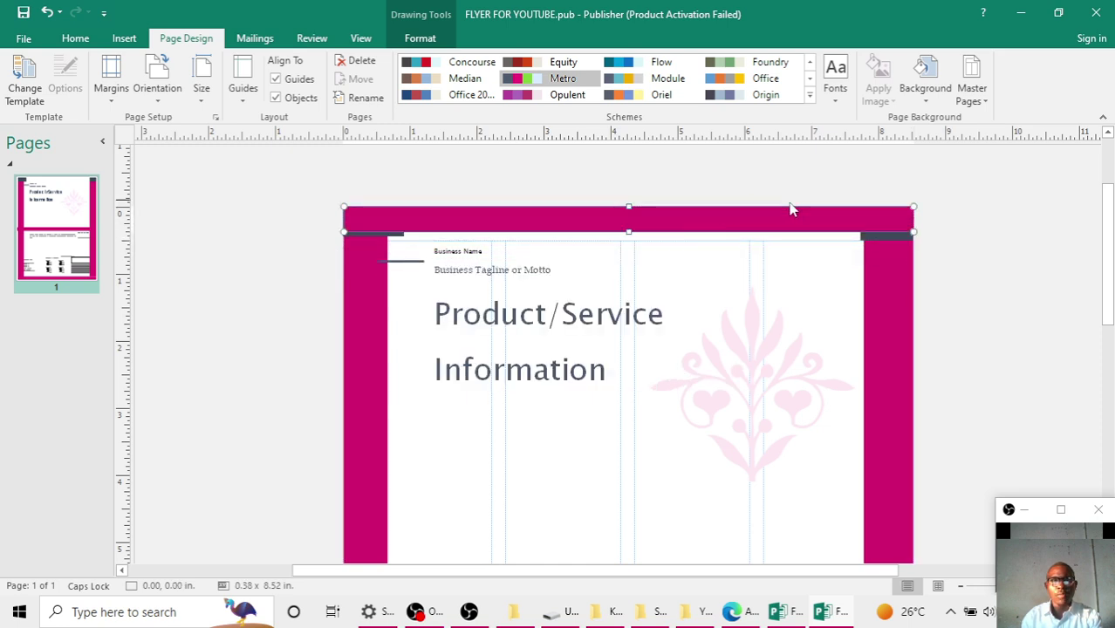
Shrink the top magenta bar to about 0.28 x 6.78 in so it fits between the two dark corner blocks
drag(914, 205, 862, 210)
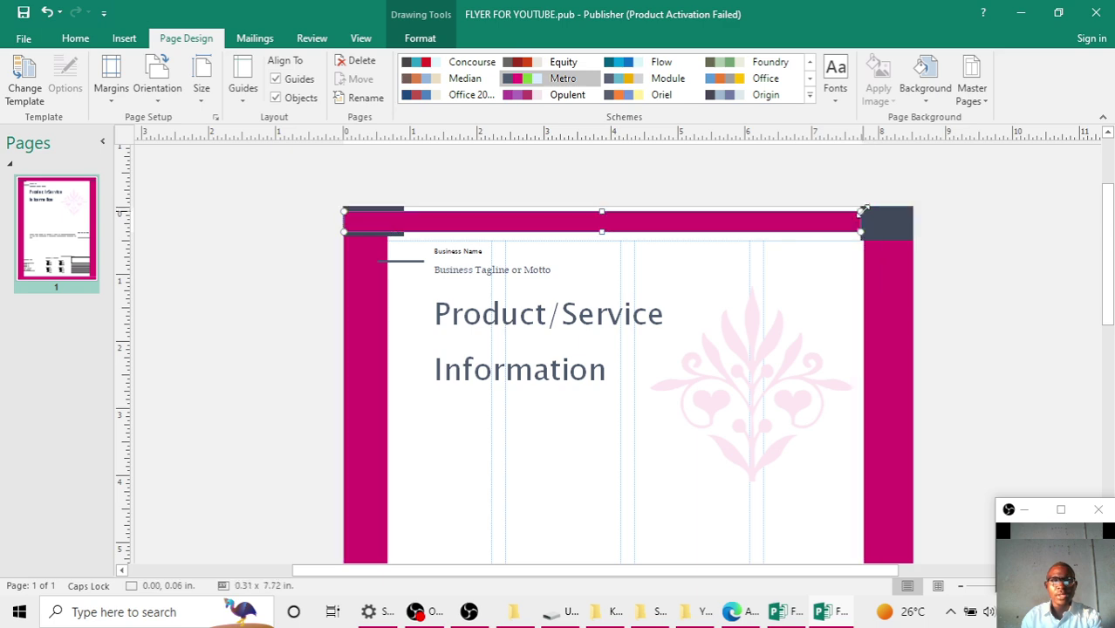
drag(343, 211, 407, 213)
click(467, 160)
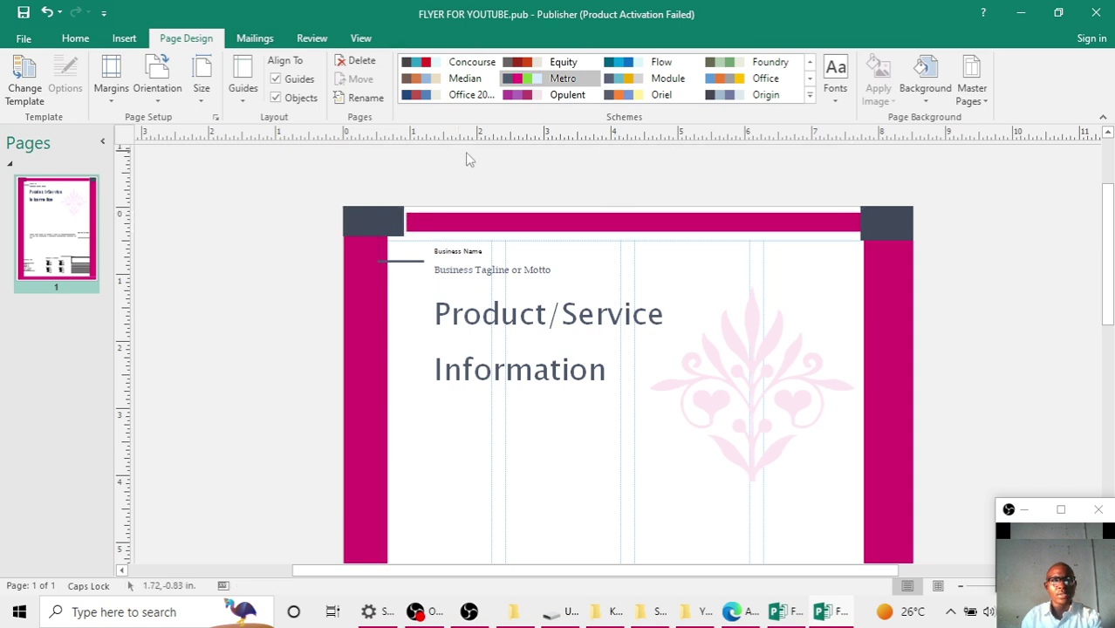
Nudge the top magenta bar up until it sits flush with the page's upper edge
click(567, 218)
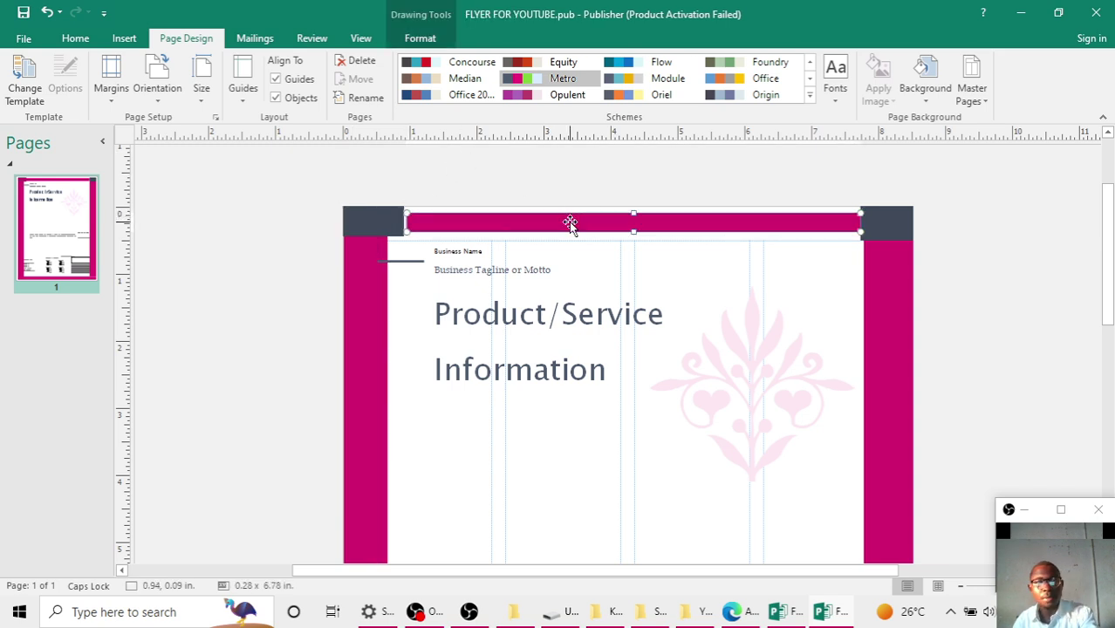
key(alt+Up)
key(alt+Up)
key(alt+Up)
key(alt+Up)
key(alt+Up)
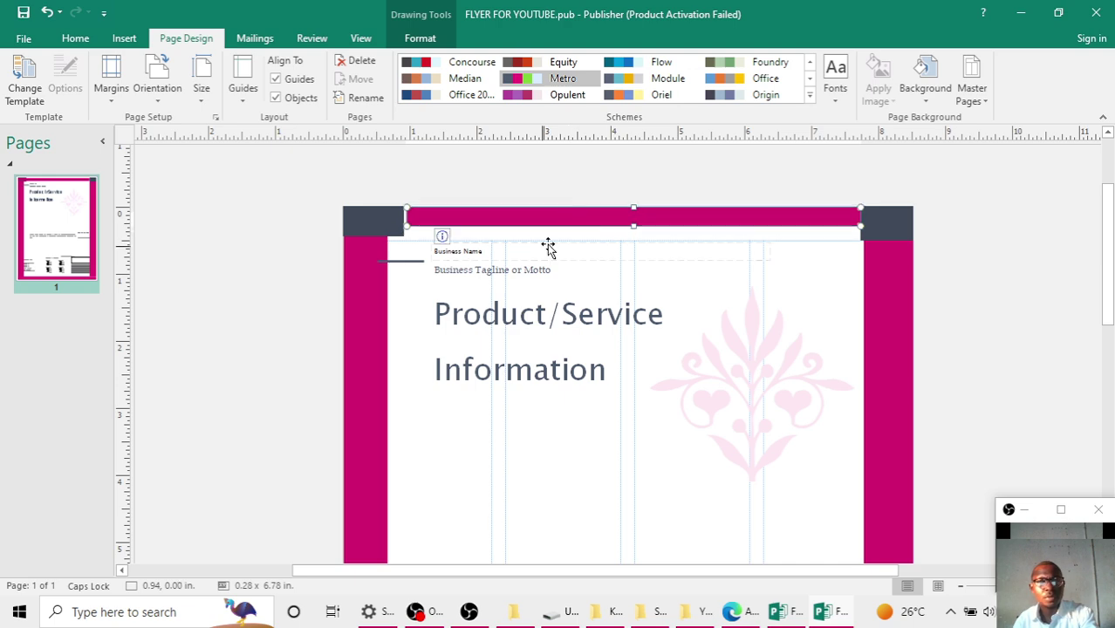
Stretch both ends of the top magenta bar slightly outward so it touches the two dark corner blocks
click(548, 247)
click(411, 223)
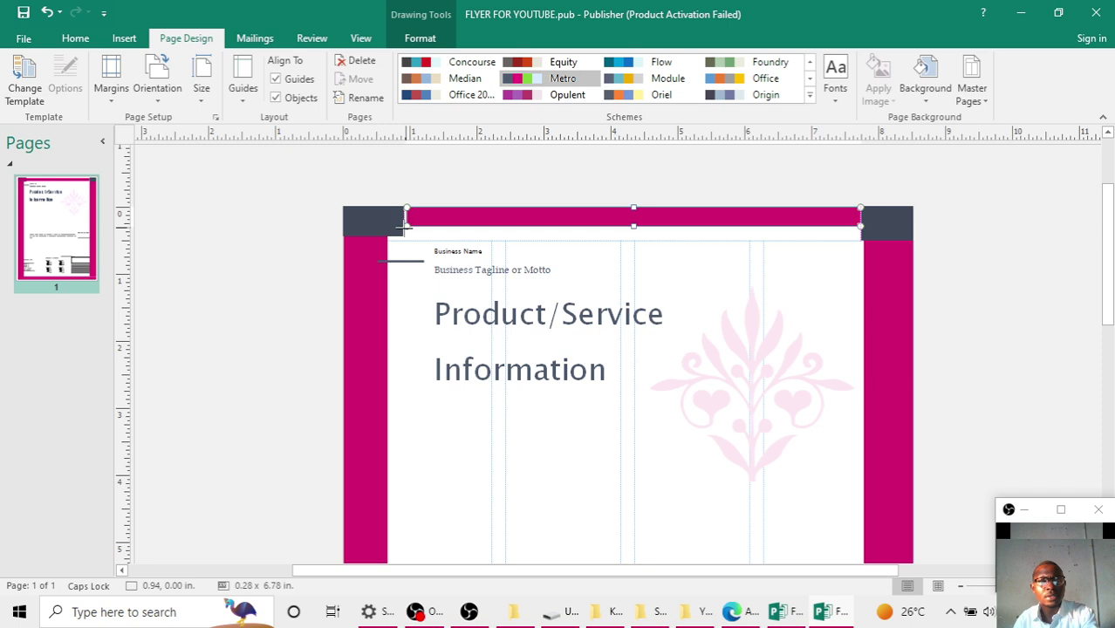
drag(404, 225, 401, 226)
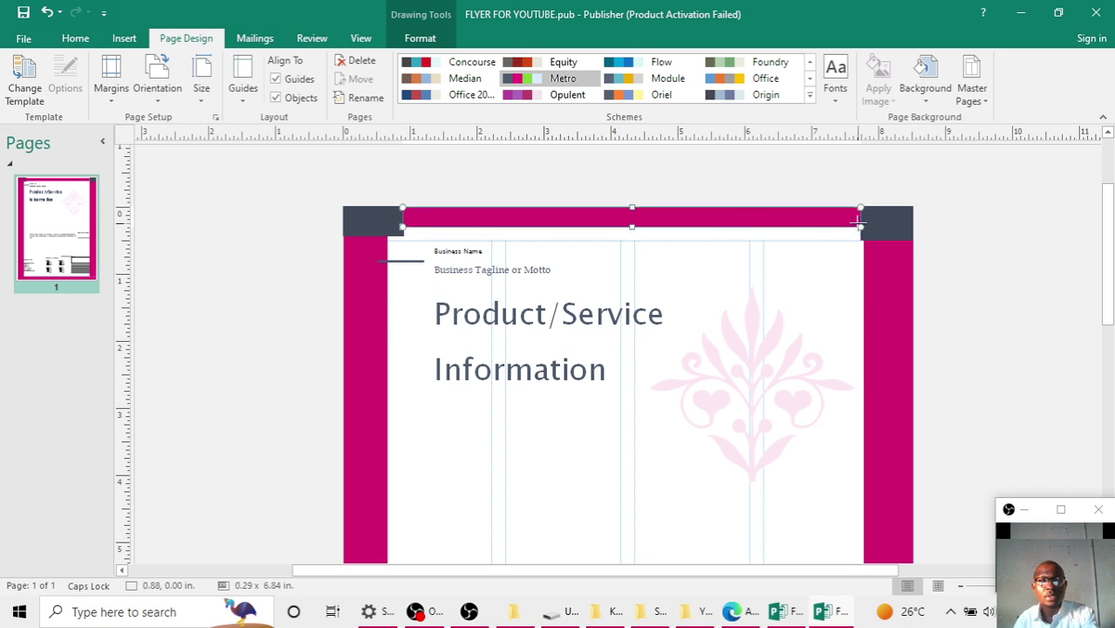
drag(859, 223, 863, 223)
click(874, 185)
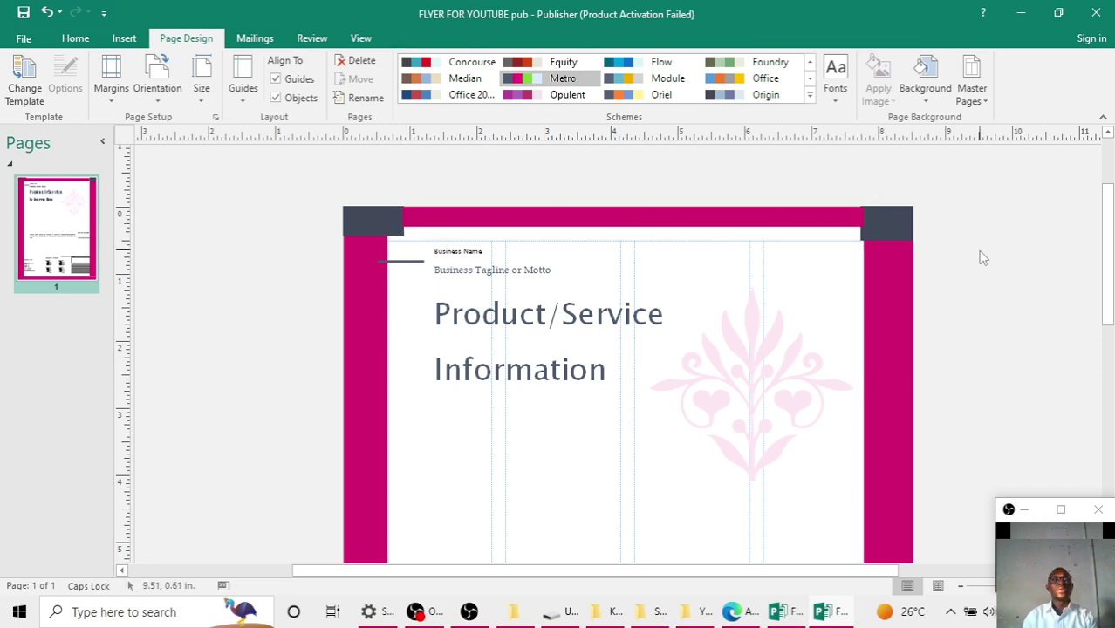
Examine the title, motto and heading layout at the top of the sample flyer and return to the working flyer
click(791, 615)
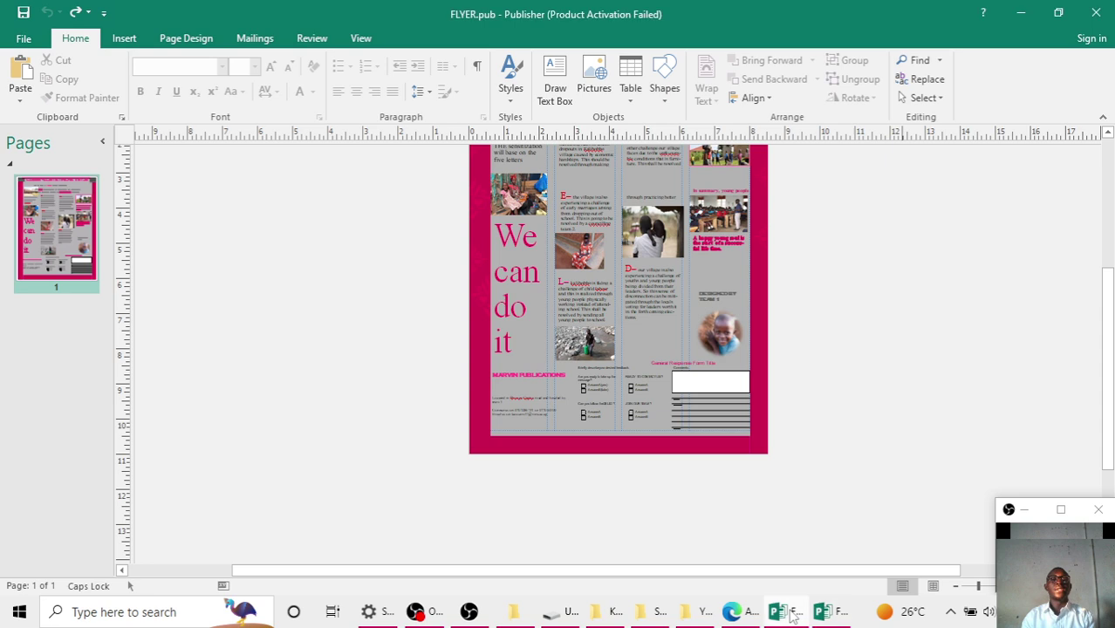
scroll(757, 399, up, 4)
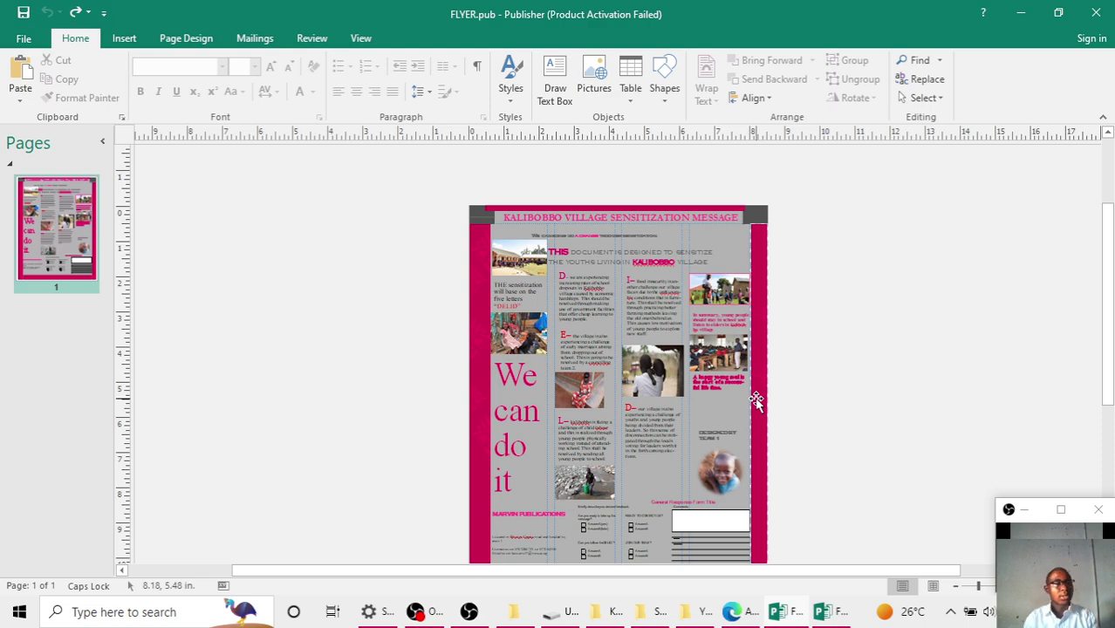
click(557, 238)
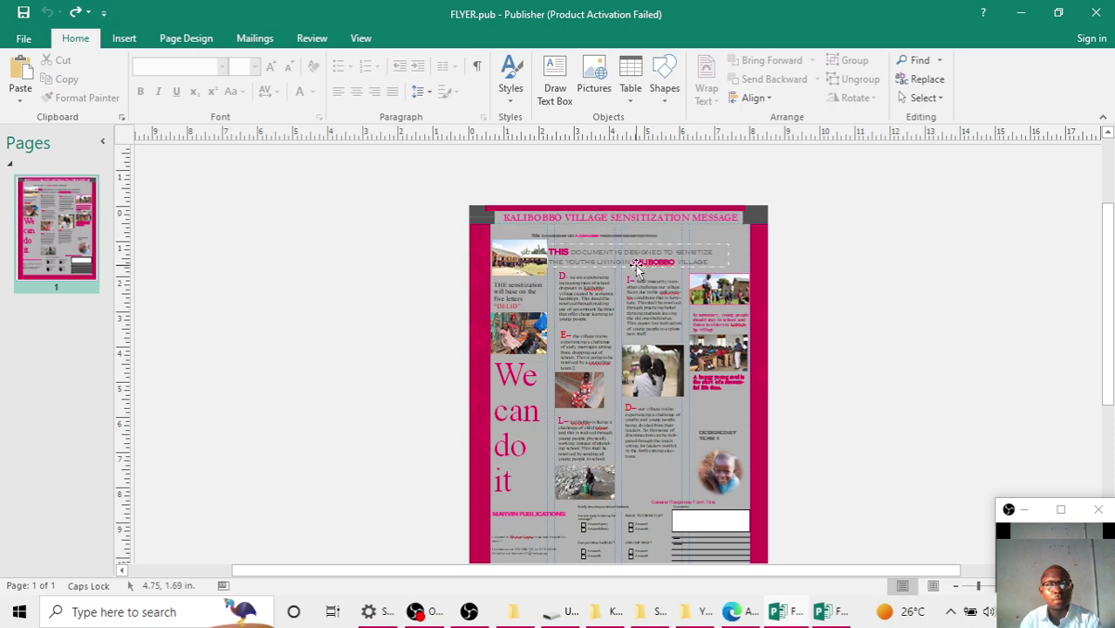
ctrl+scroll(647, 268, up, 3)
ctrl+scroll(647, 267, up, 2)
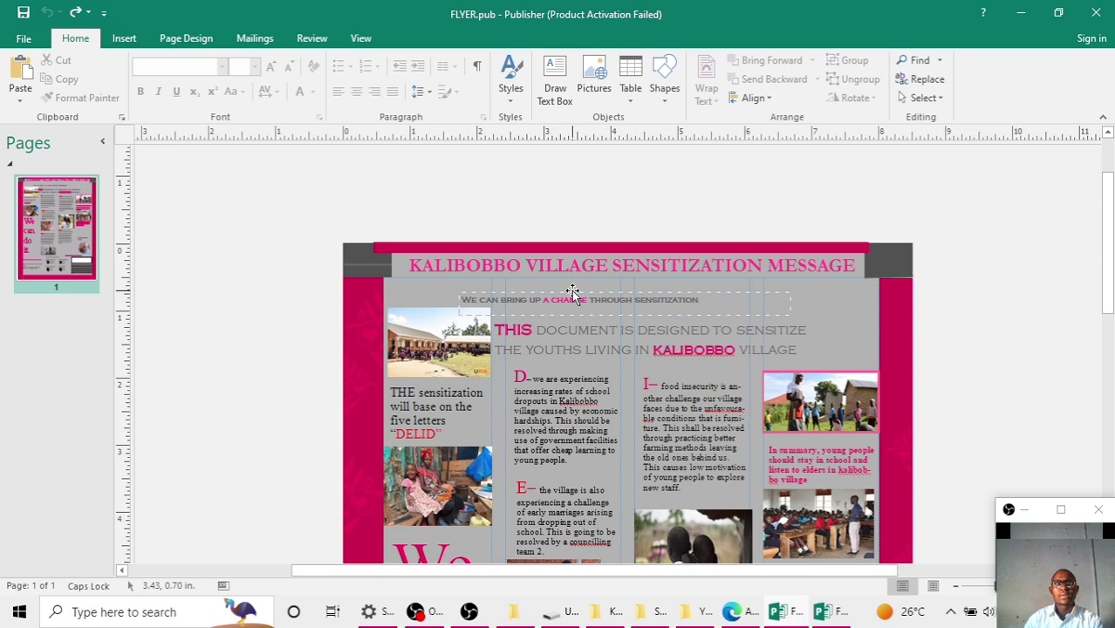
mouse_move(821, 611)
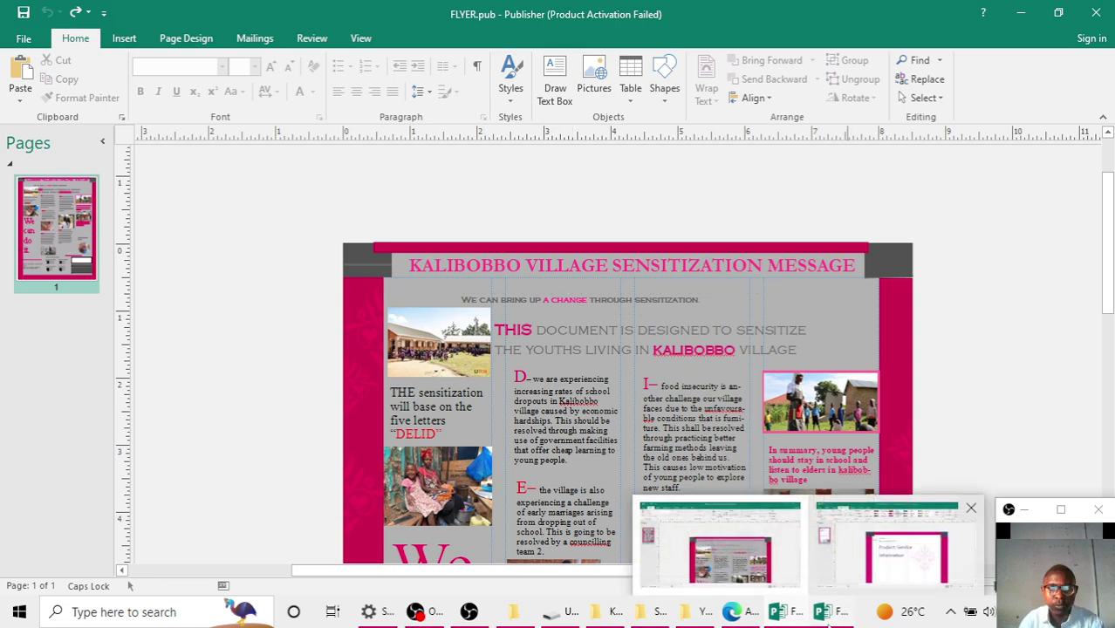
click(920, 548)
Delete the Business Name text box above the tagline
click(487, 270)
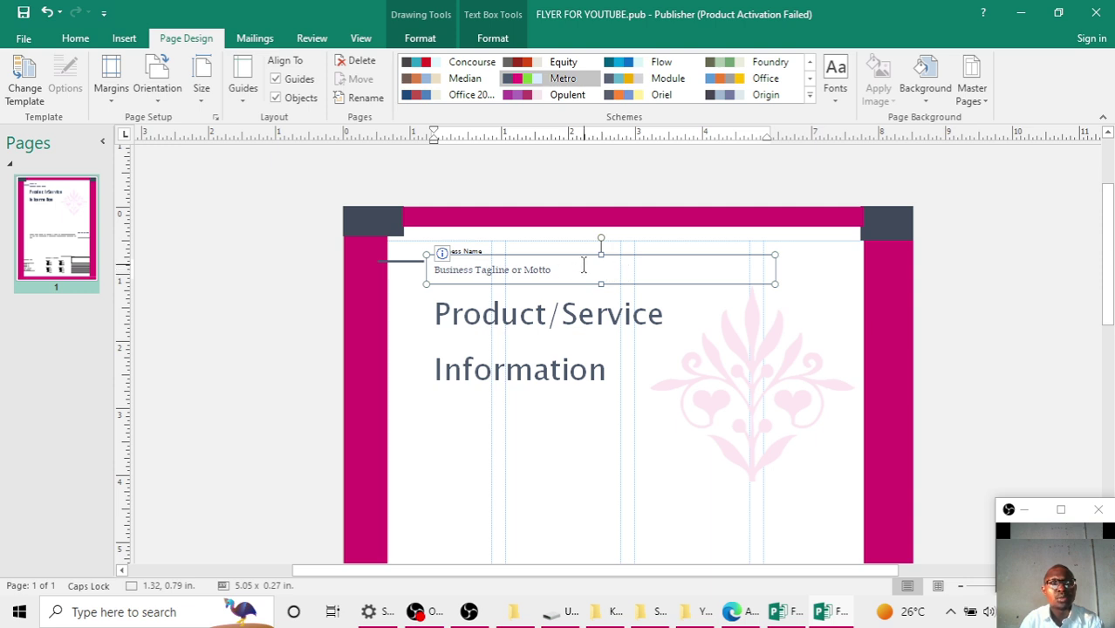
click(487, 251)
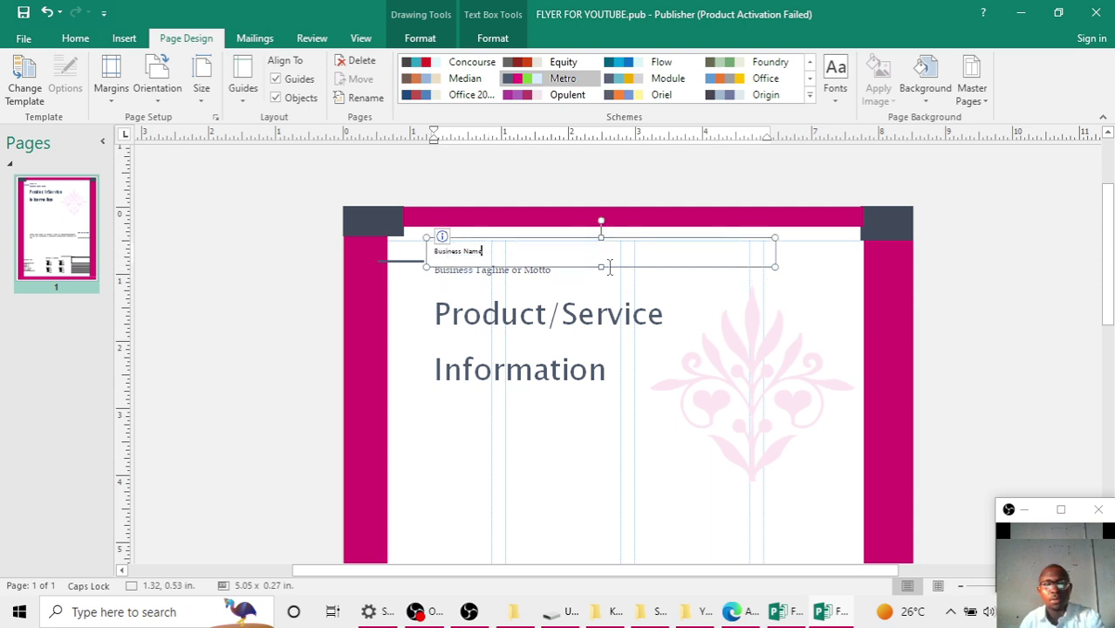
click(845, 229)
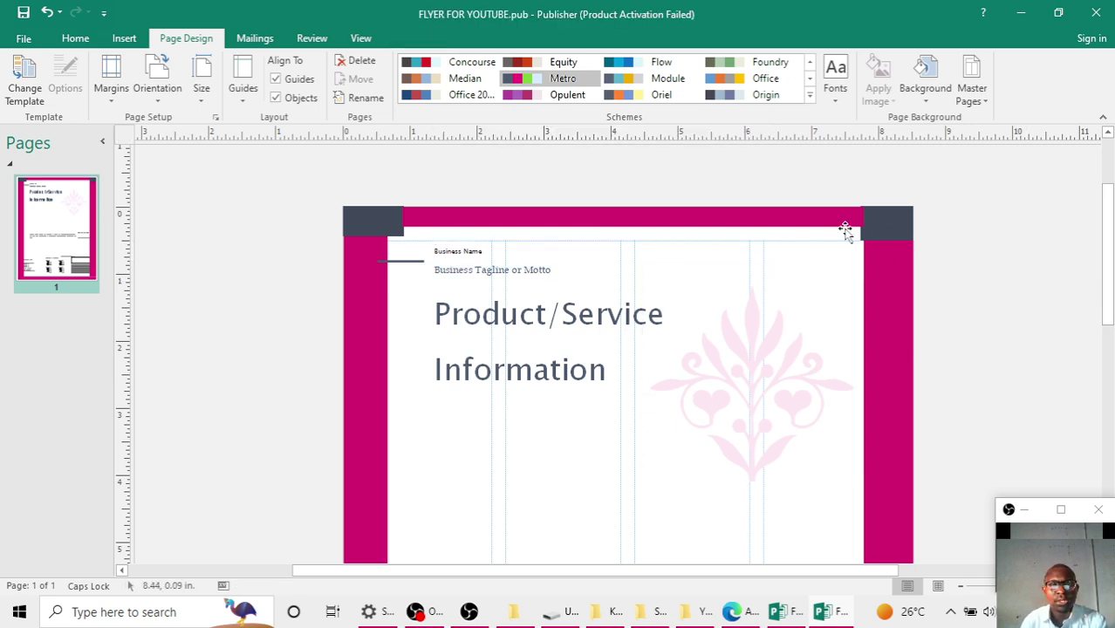
click(774, 242)
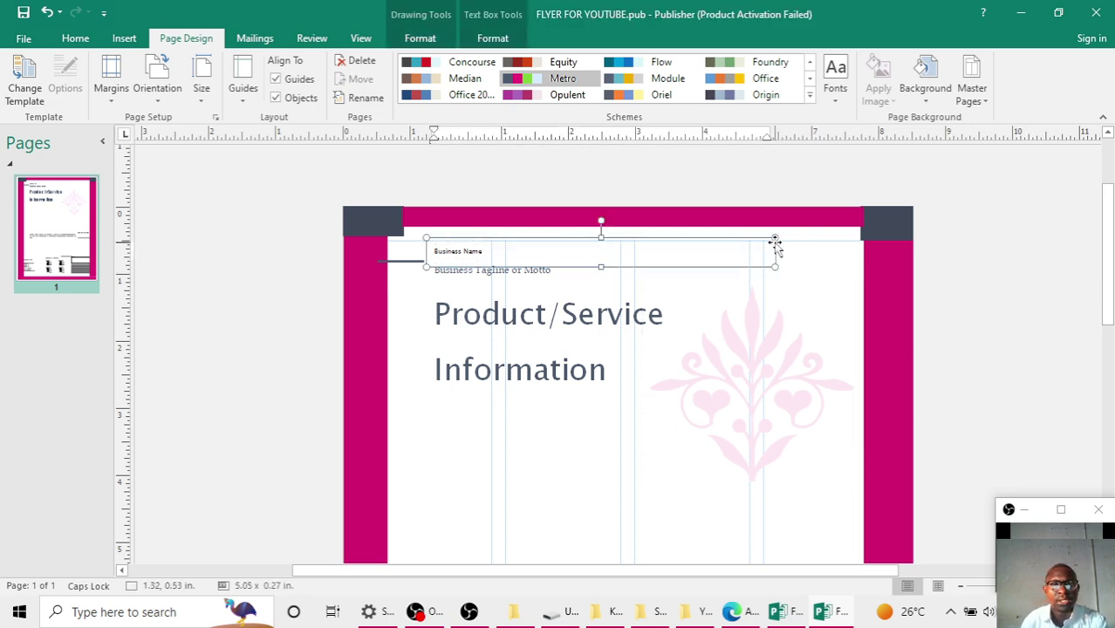
drag(776, 247, 773, 257)
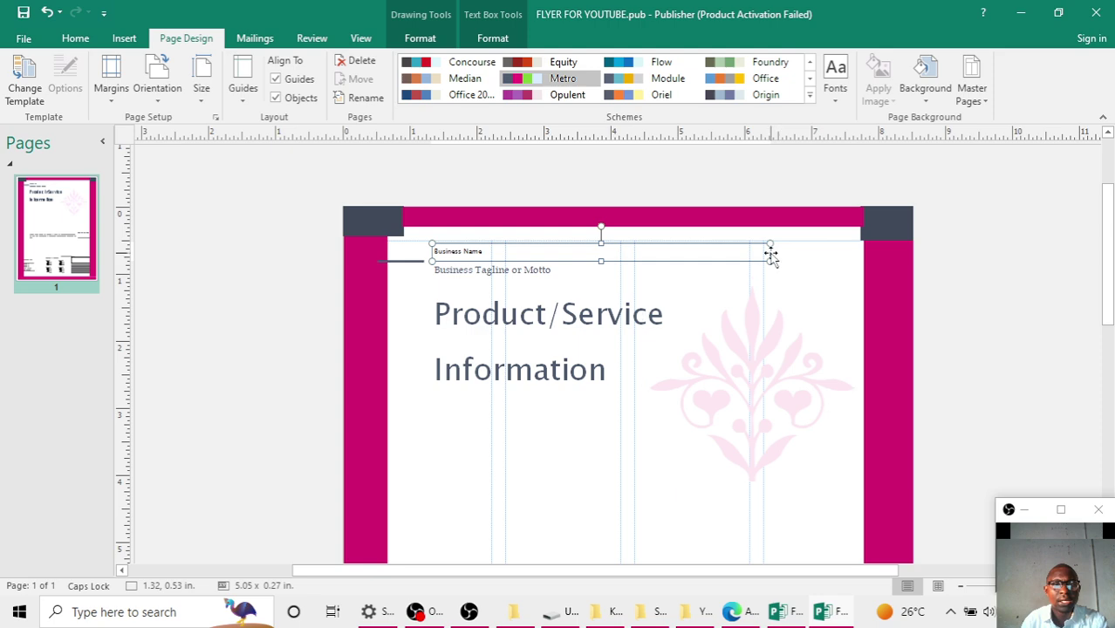
key(Delete)
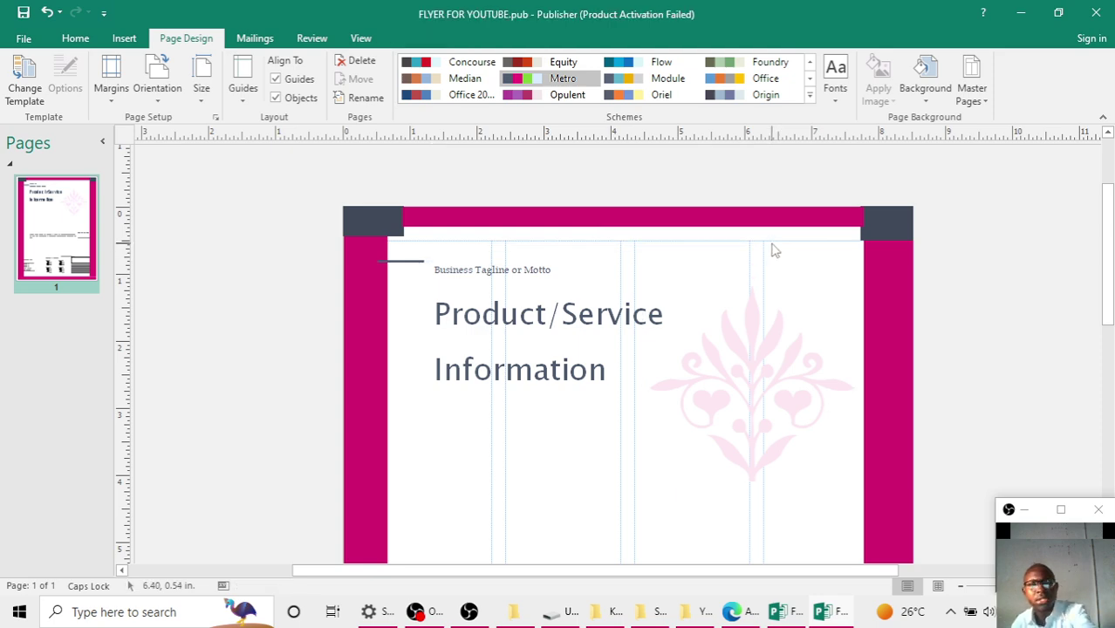
Extend the tagline text box upward to about 0.56 in high and replace its text with "KALIBOBBO VILLAGE SENSITISATION MESSAGE"
click(571, 272)
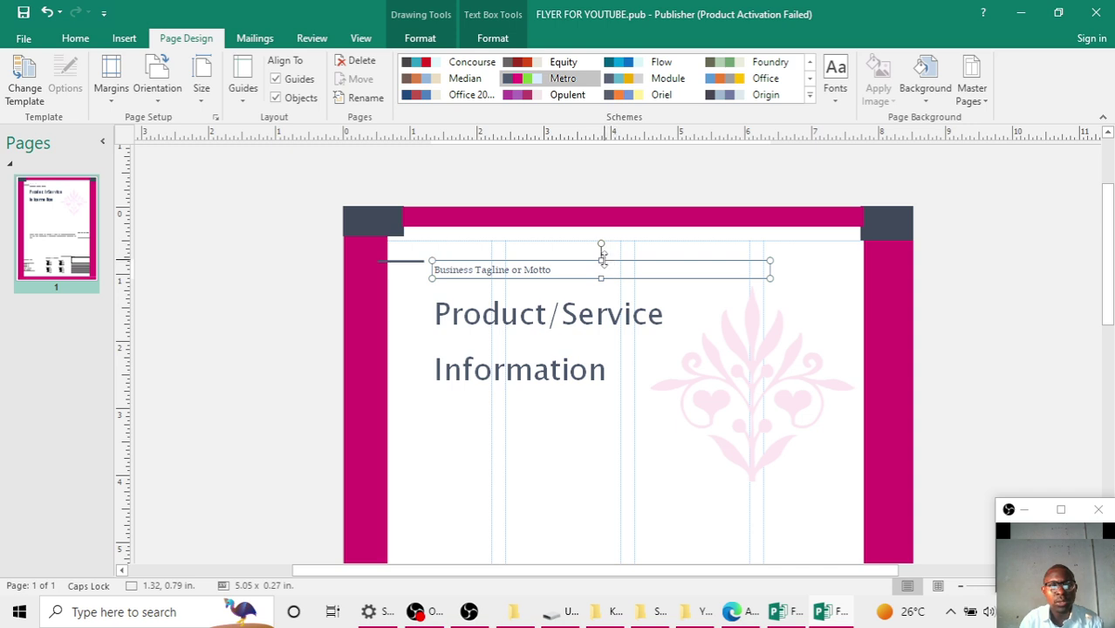
drag(602, 257, 597, 232)
click(571, 252)
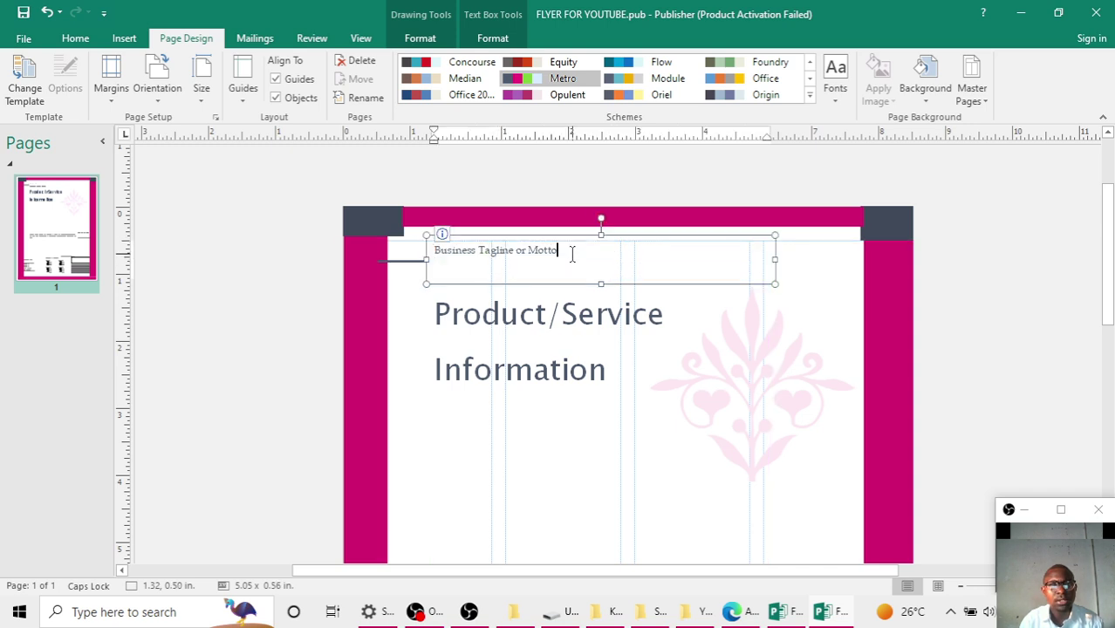
triple_click(572, 253)
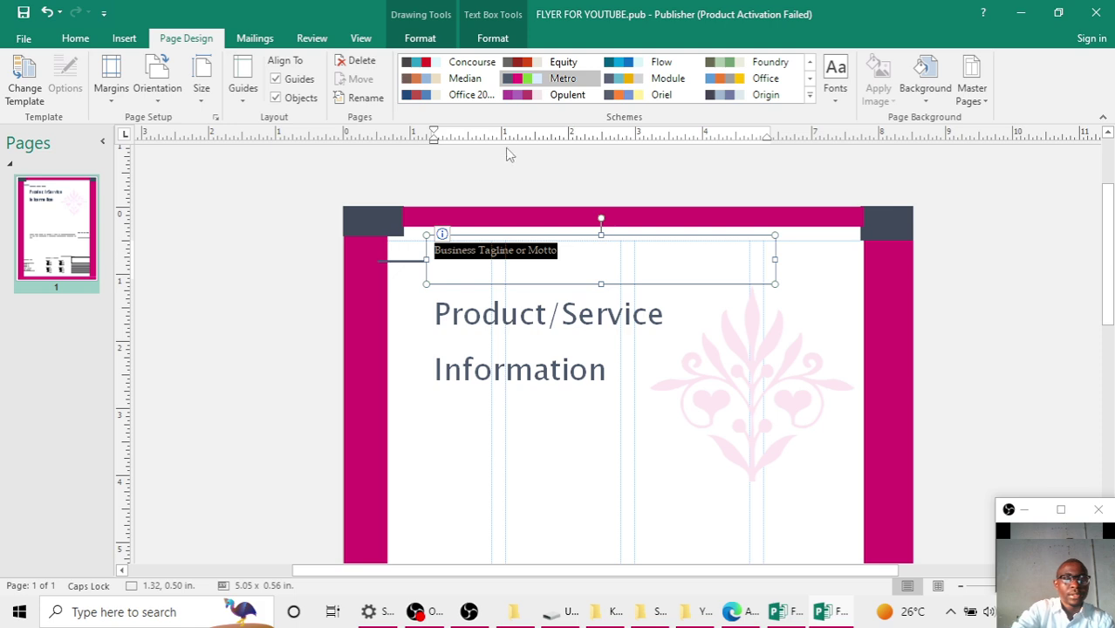
text(KALIBI)
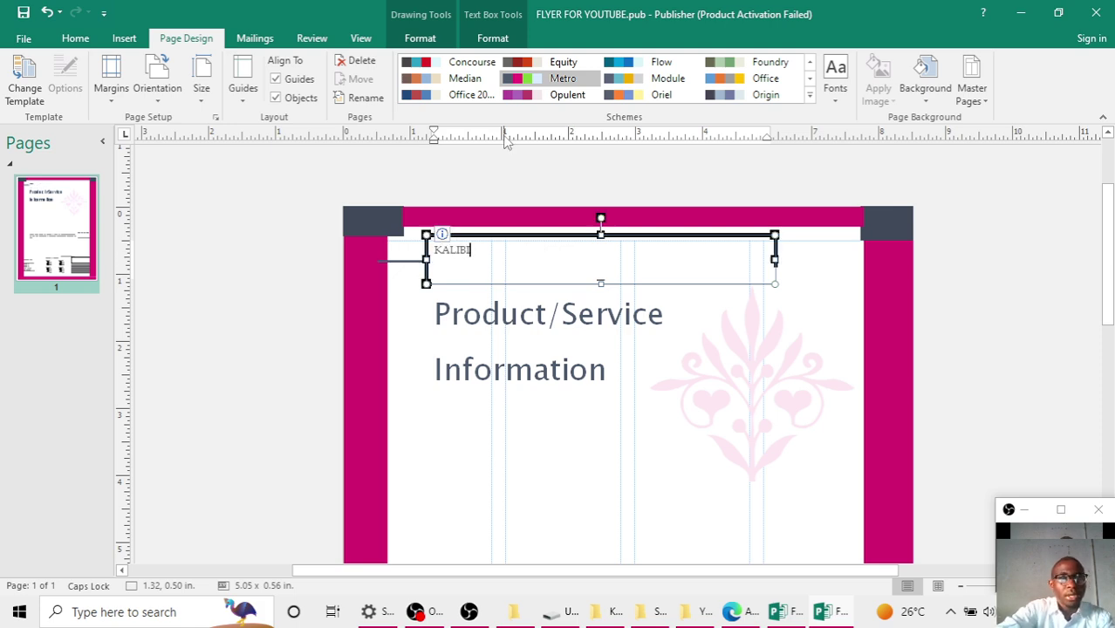
key(ctrl+a)
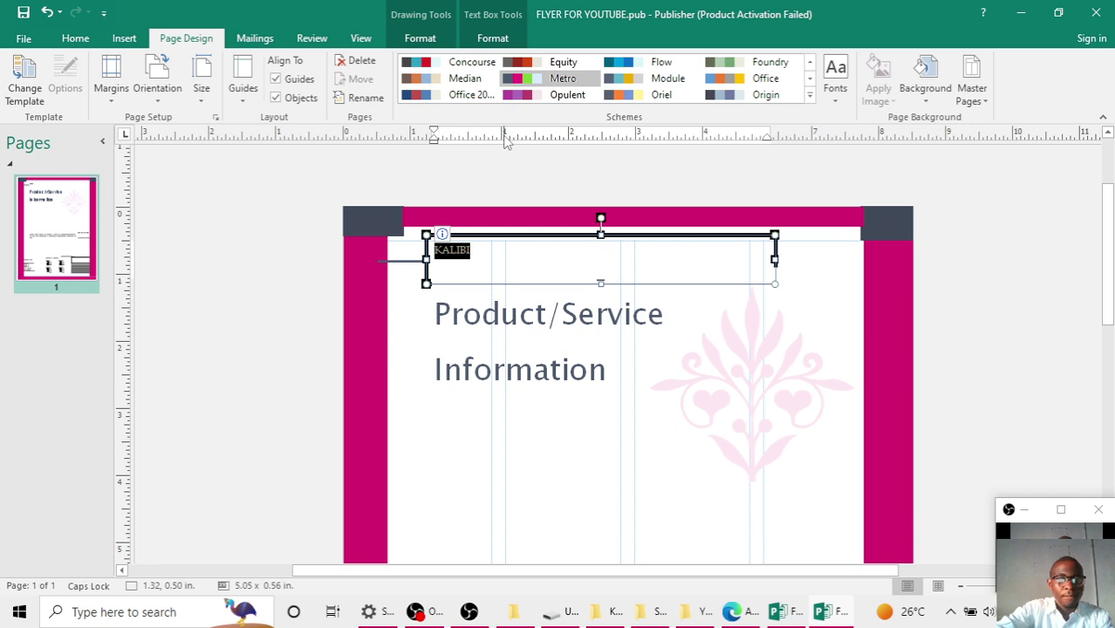
text(KALIBOBBO)
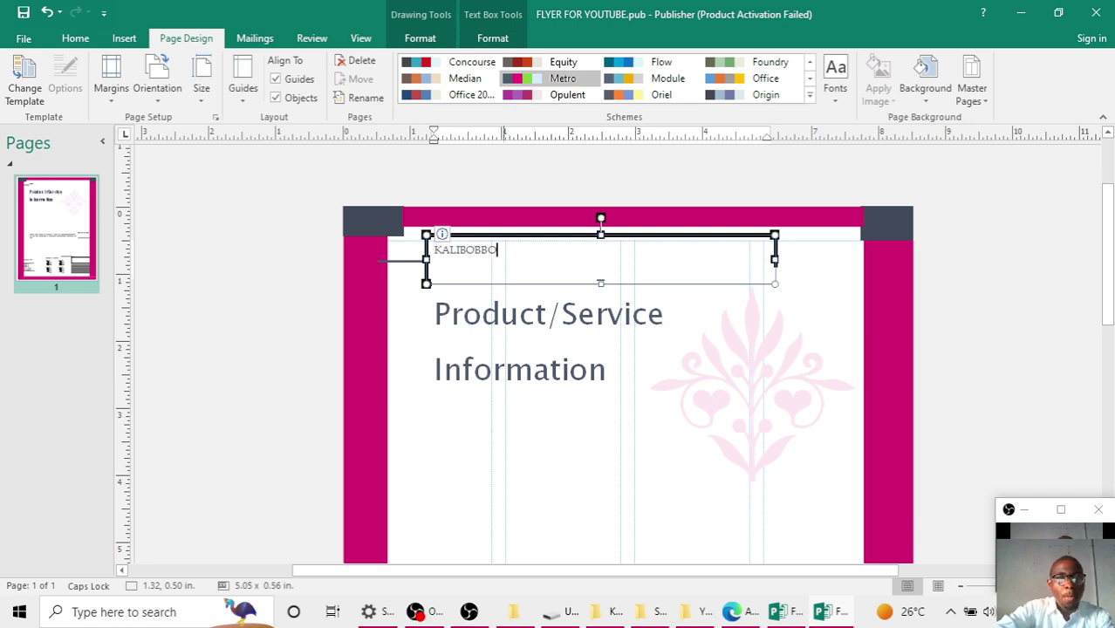
text( V)
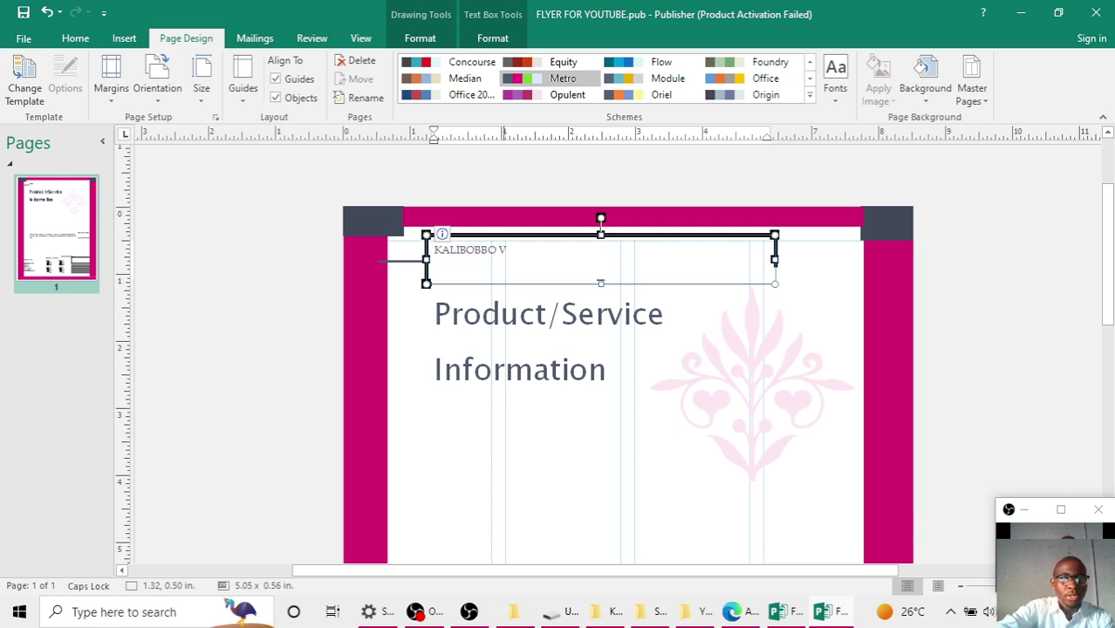
text(ILLAGE SENSITISA)
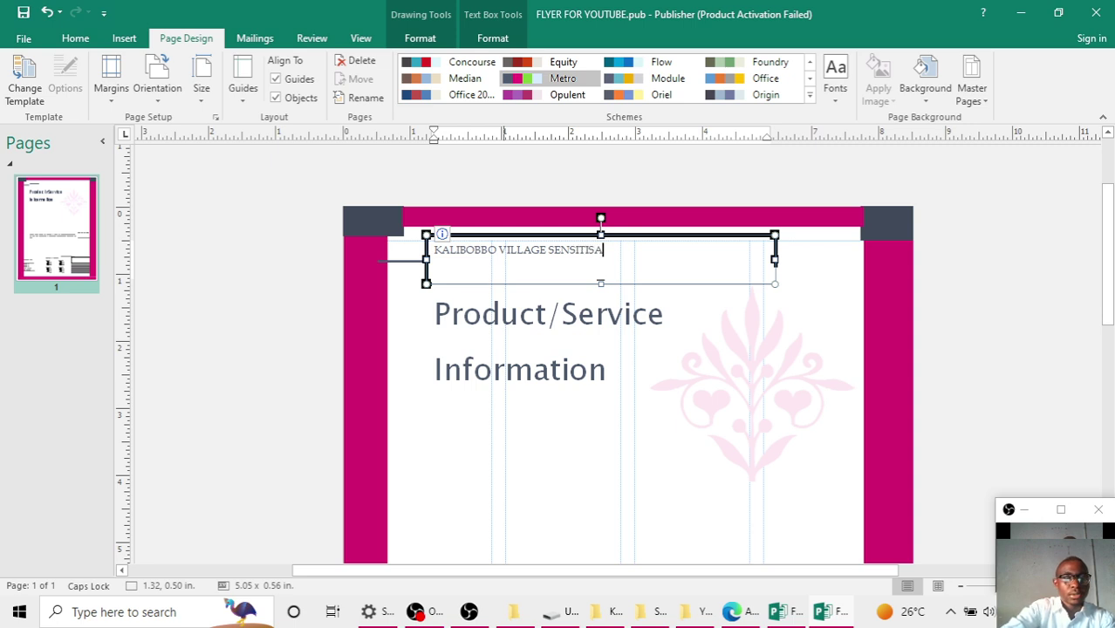
text(TION MES)
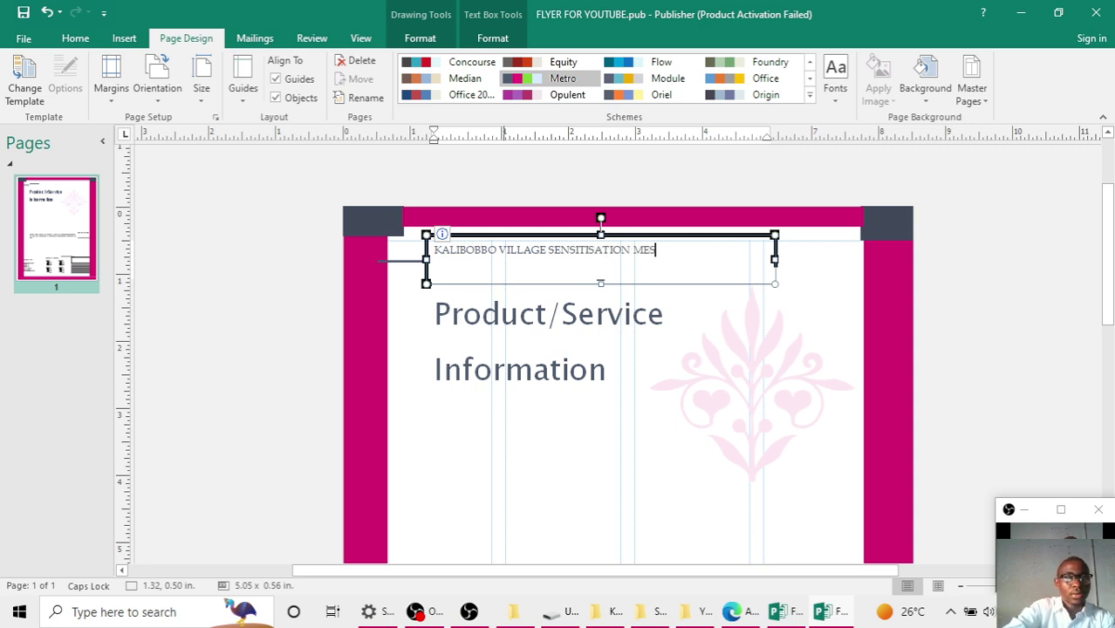
text(SAGE)
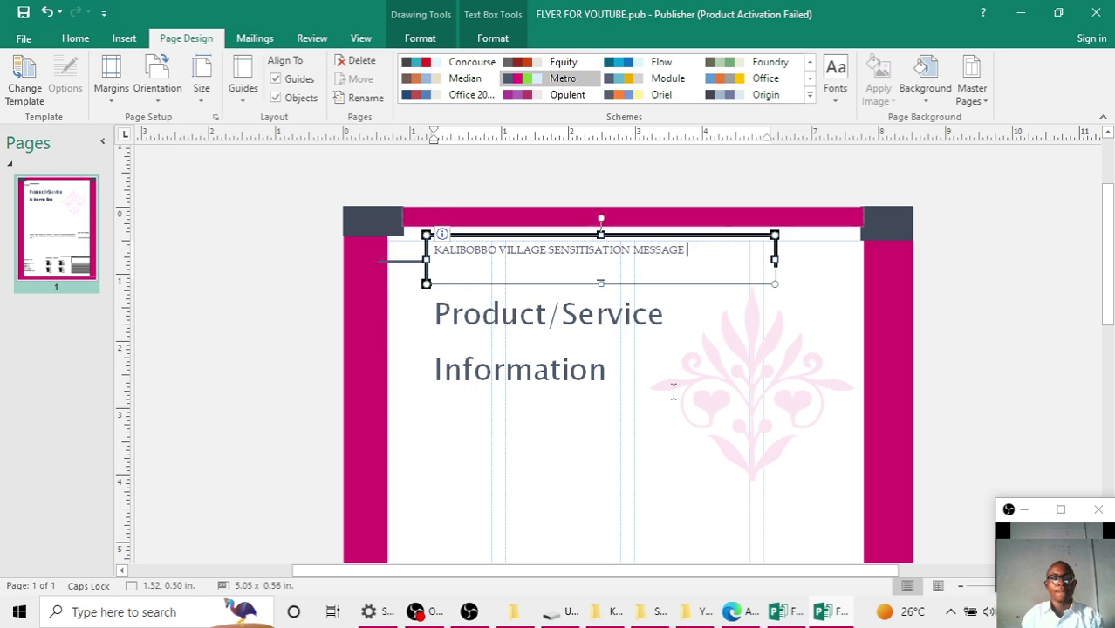
Check the title's wording and styling at the top of the sample flyer and return to the working flyer
mouse_move(661, 606)
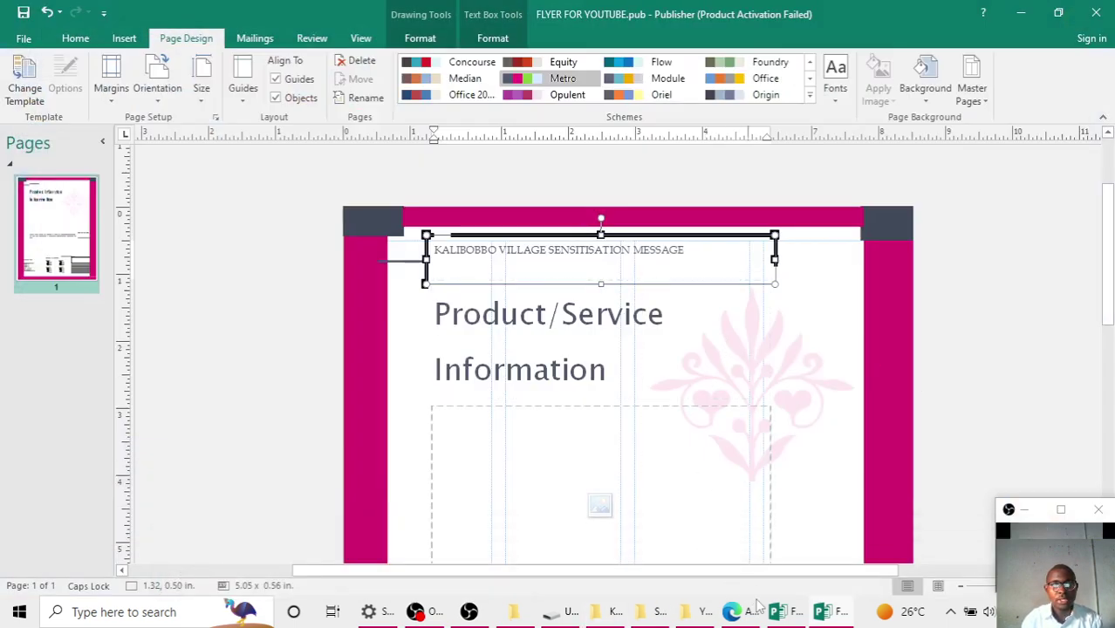
click(784, 618)
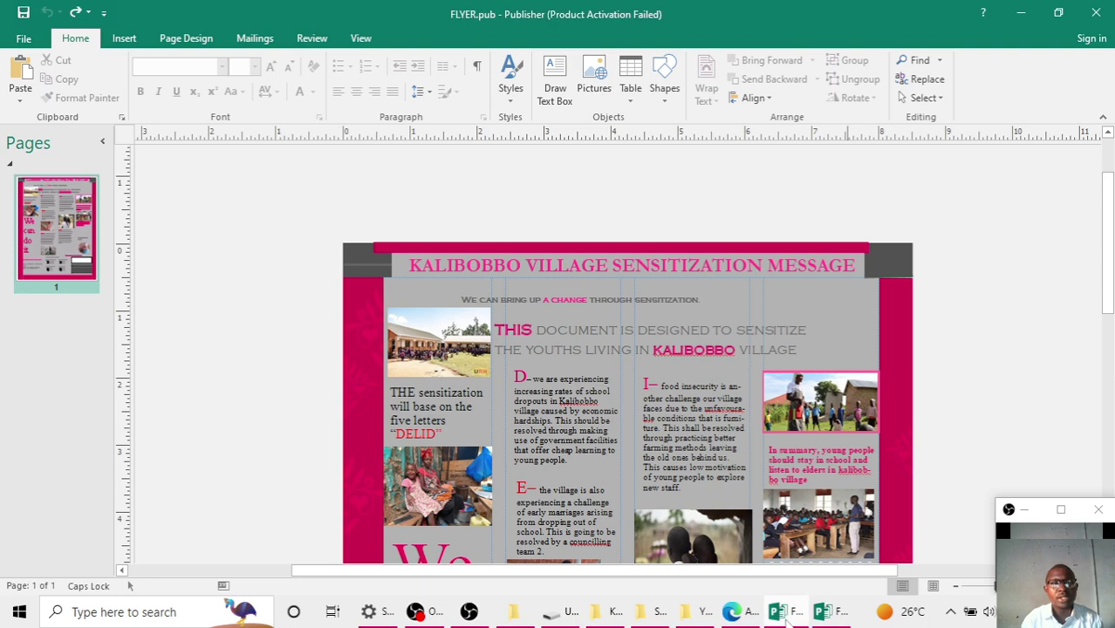
click(785, 616)
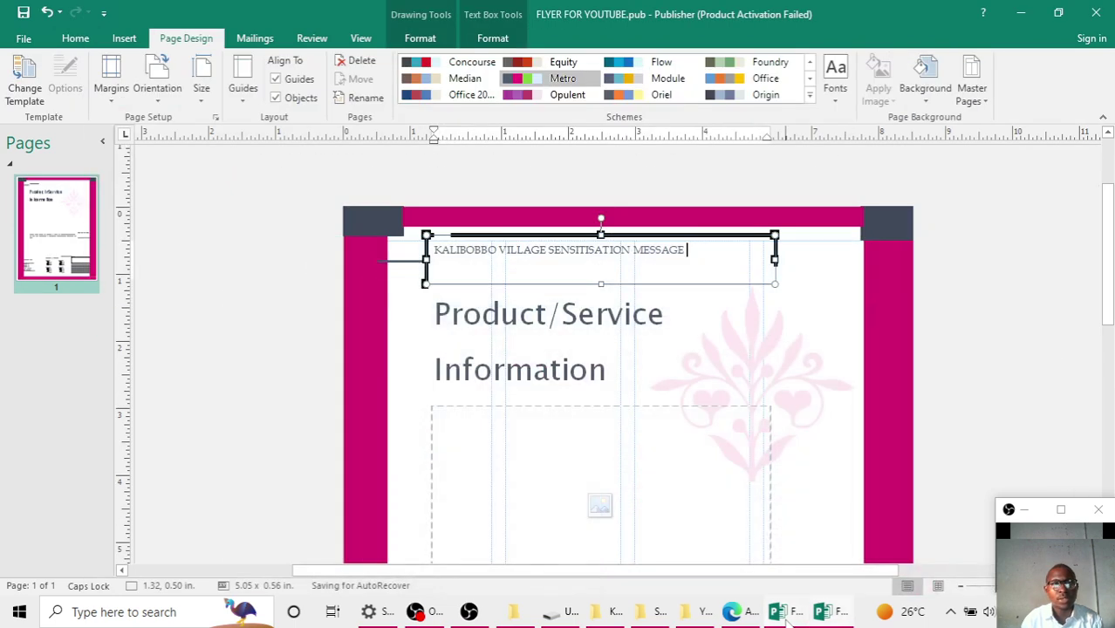
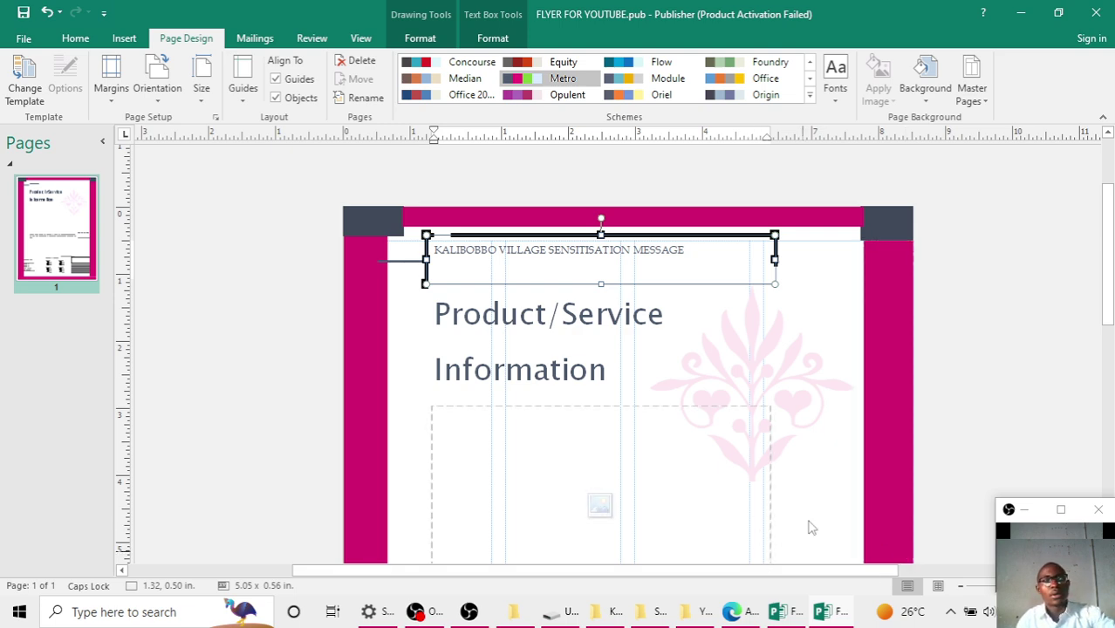
click(796, 612)
click(796, 613)
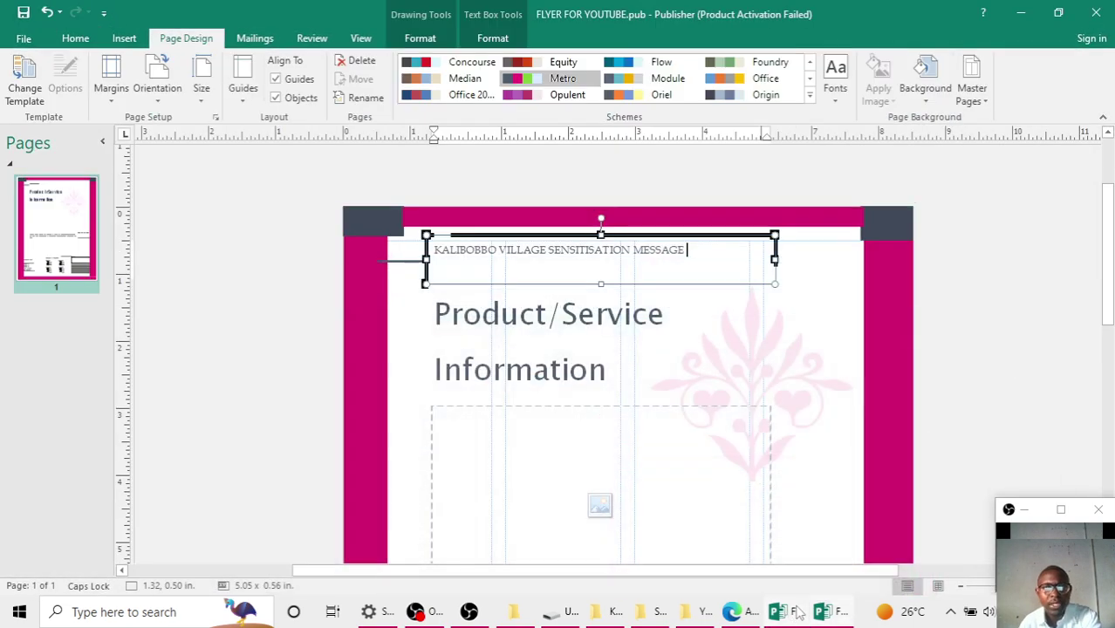
click(798, 609)
click(801, 602)
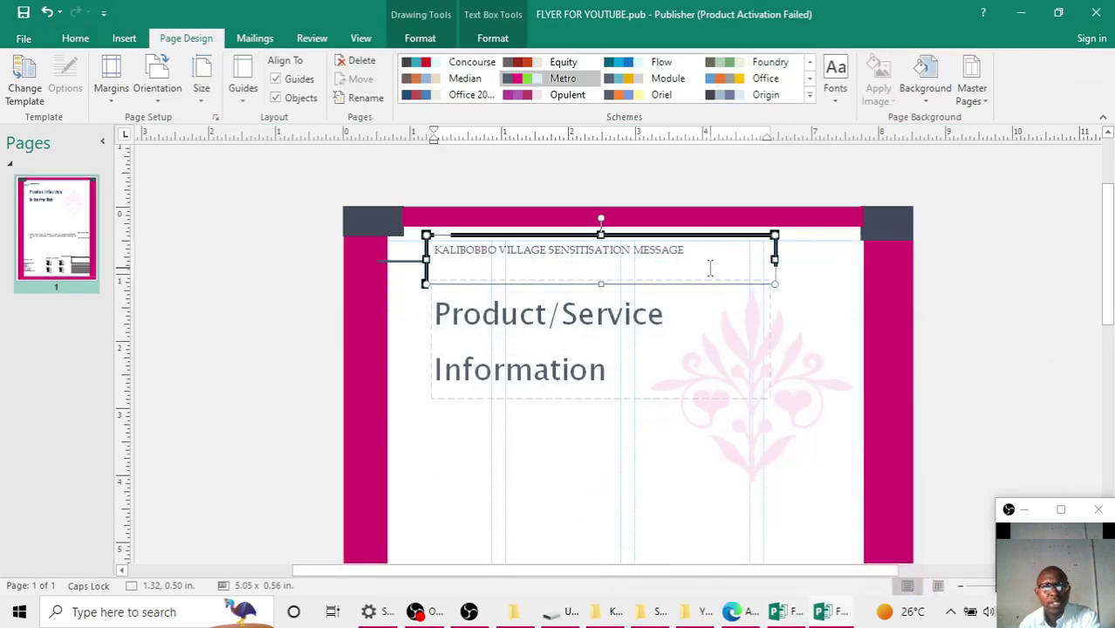
Color the "KALIBOBBO VILLAGE SENSITISATION MESSAGE" title with the scheme's magenta and make it bold
drag(692, 256, 441, 233)
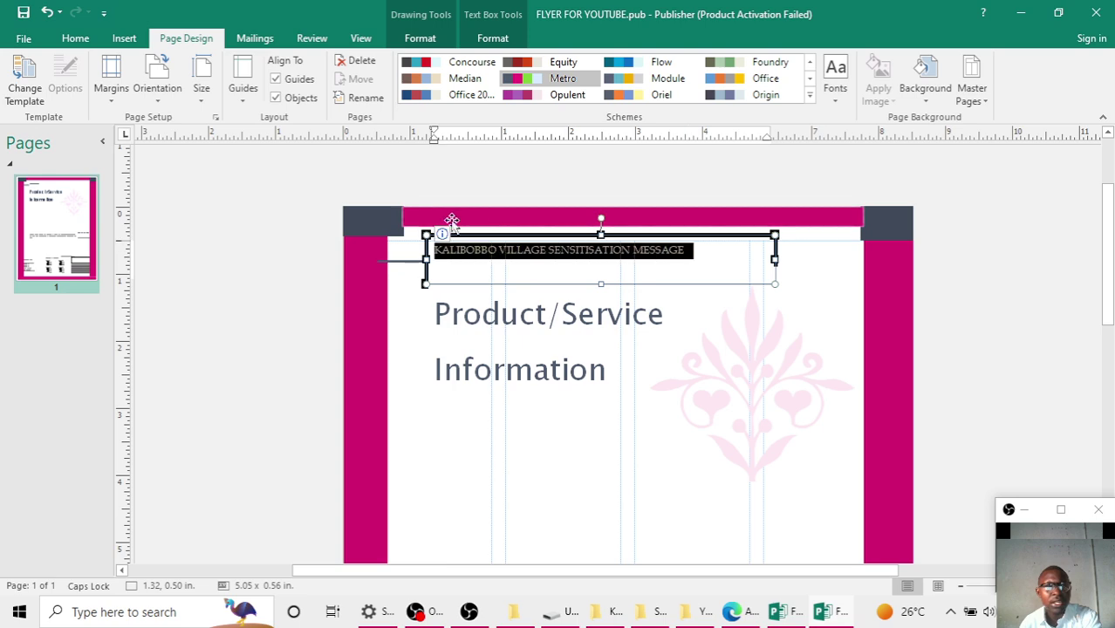
click(75, 39)
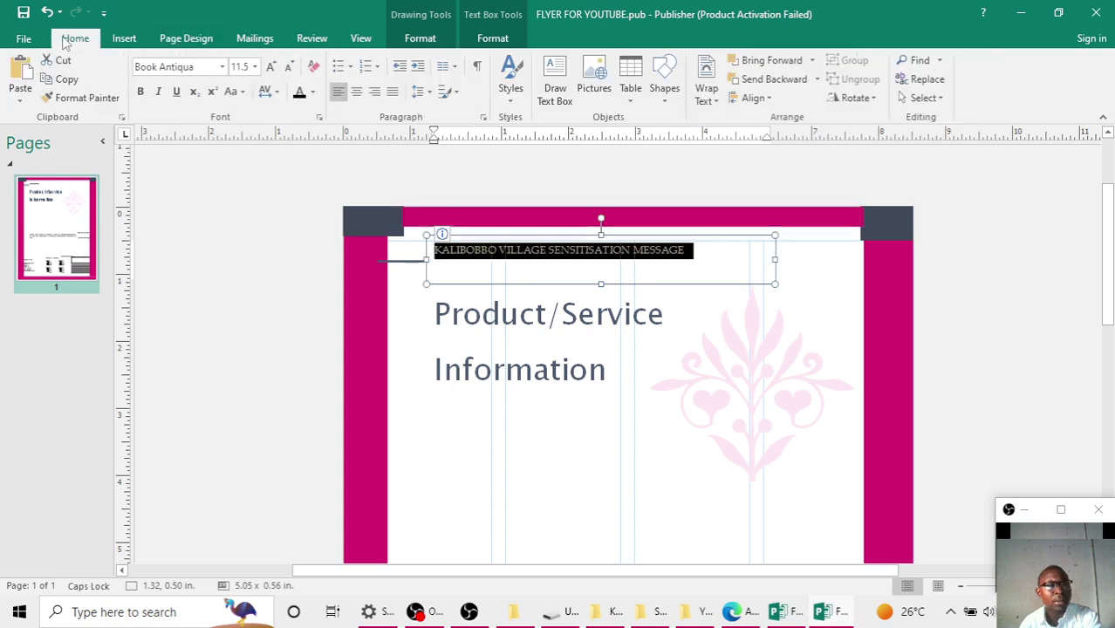
click(312, 92)
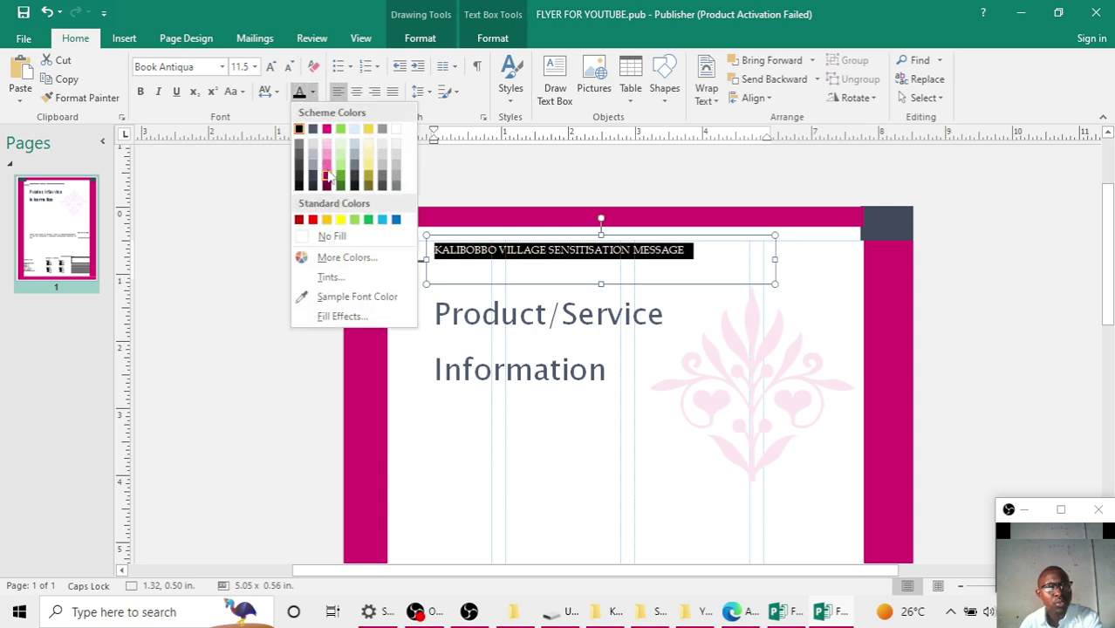
click(326, 129)
click(328, 266)
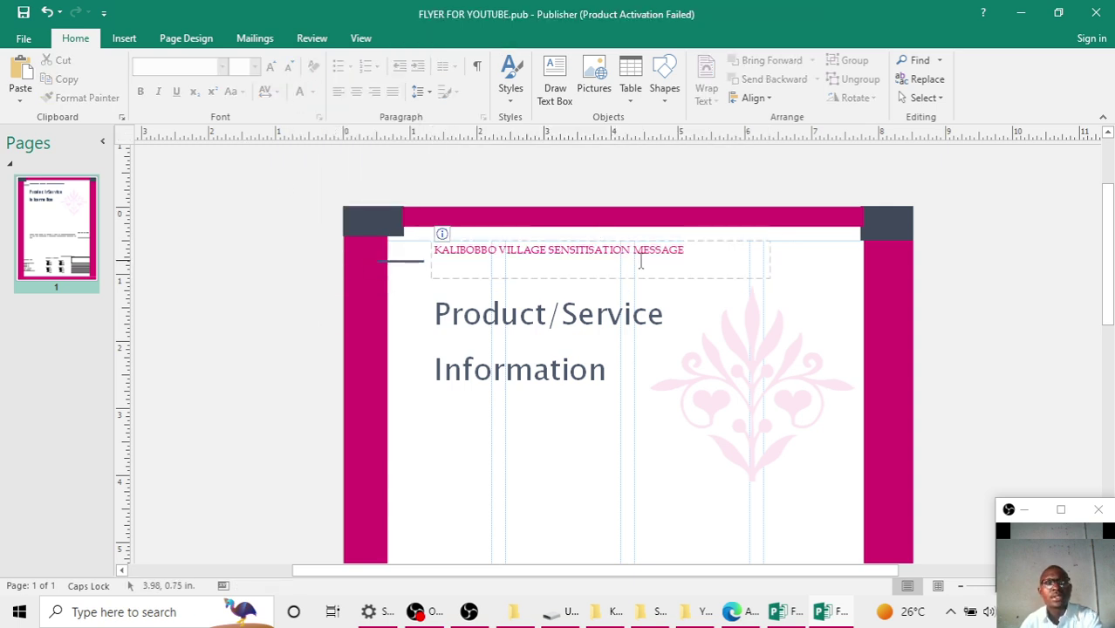
triple_click(689, 251)
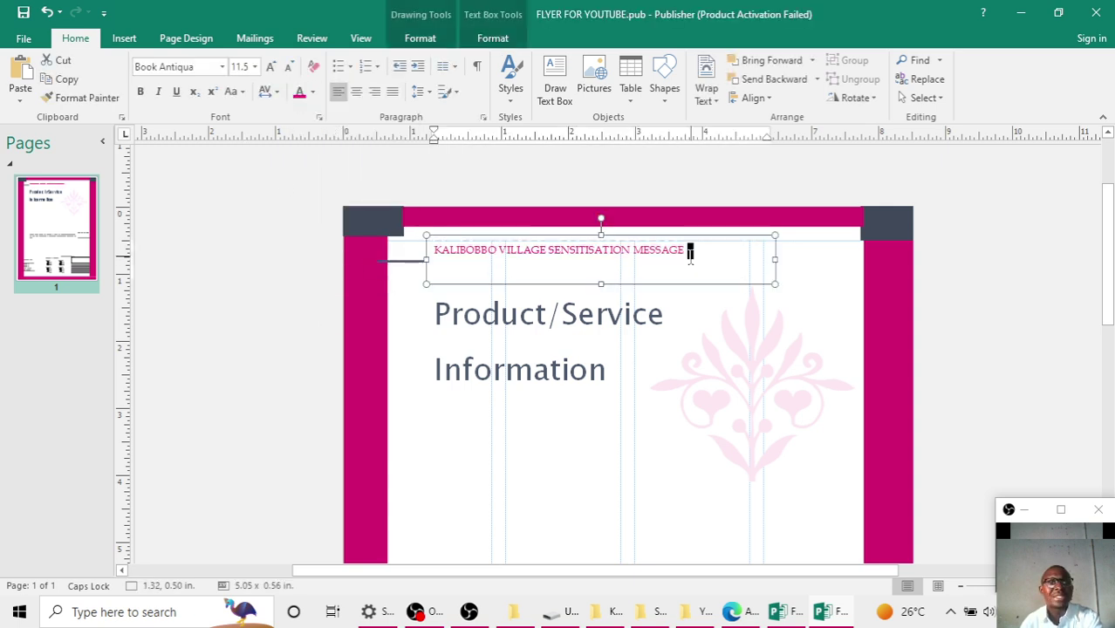
click(140, 92)
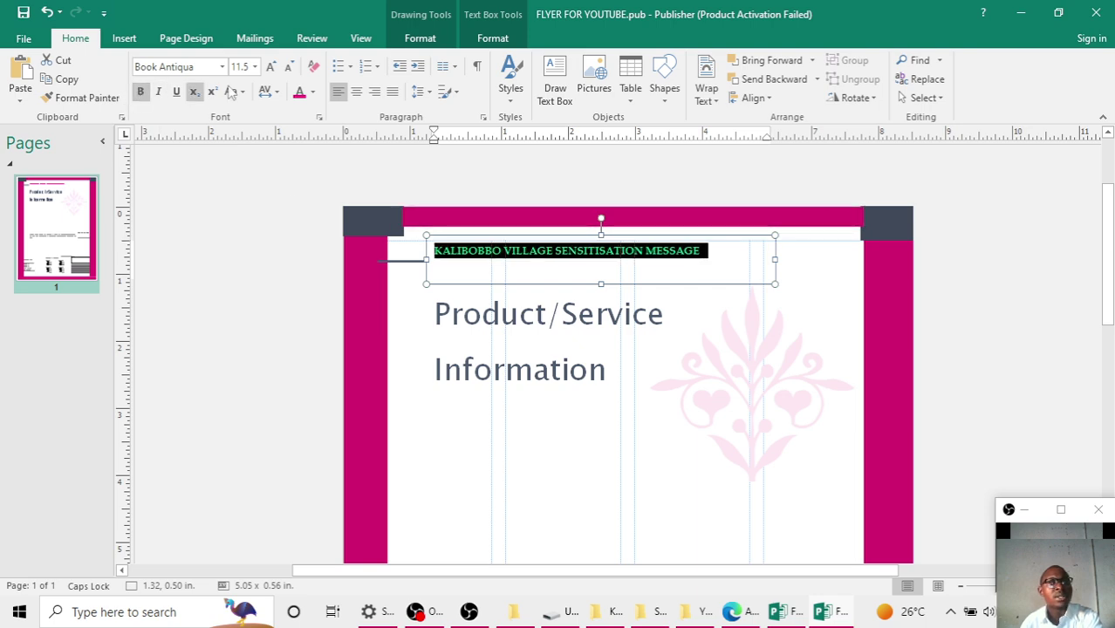
Enlarge the KALIBOBBO VILLAGE SENSITISATION MESSAGE heading to 16 pt and widen its text box to about 6.08 in
click(271, 67)
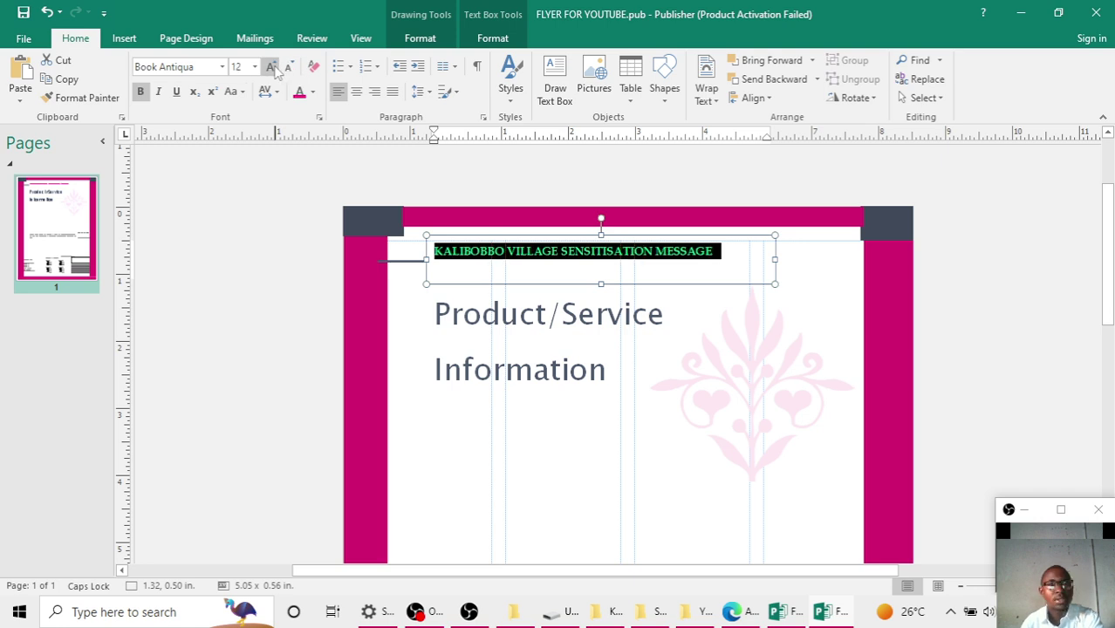
click(271, 67)
click(271, 67)
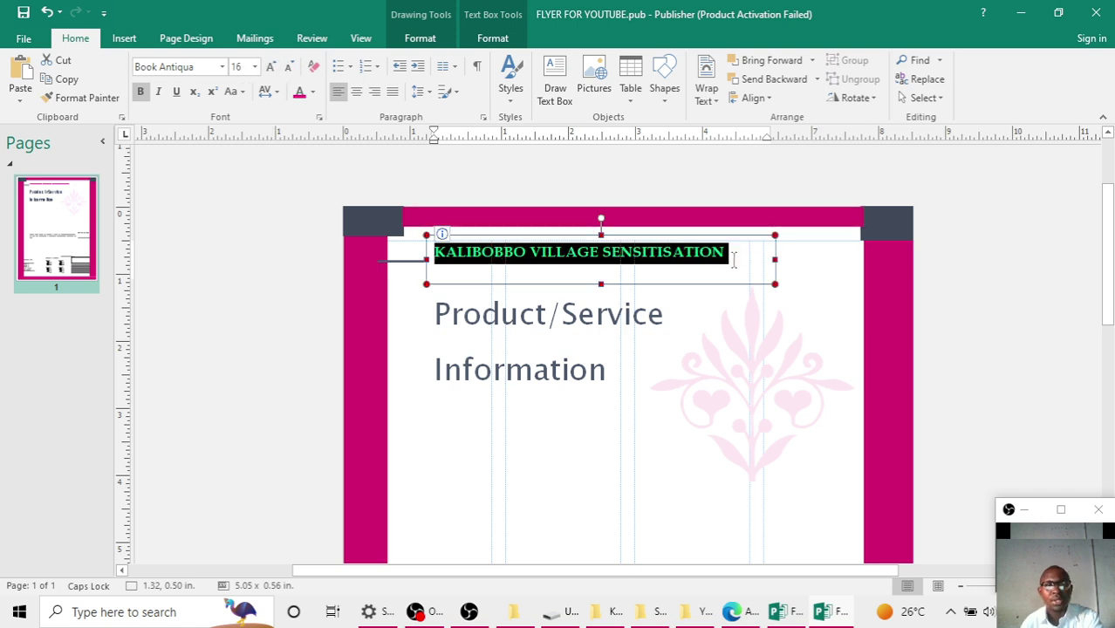
drag(773, 260, 820, 259)
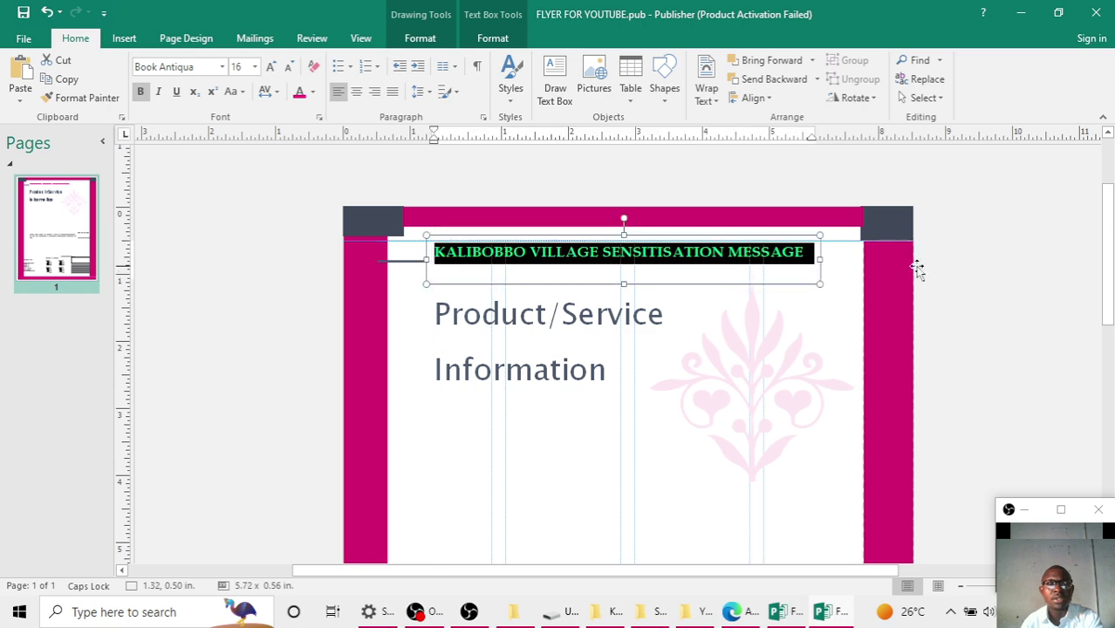
click(959, 272)
click(674, 249)
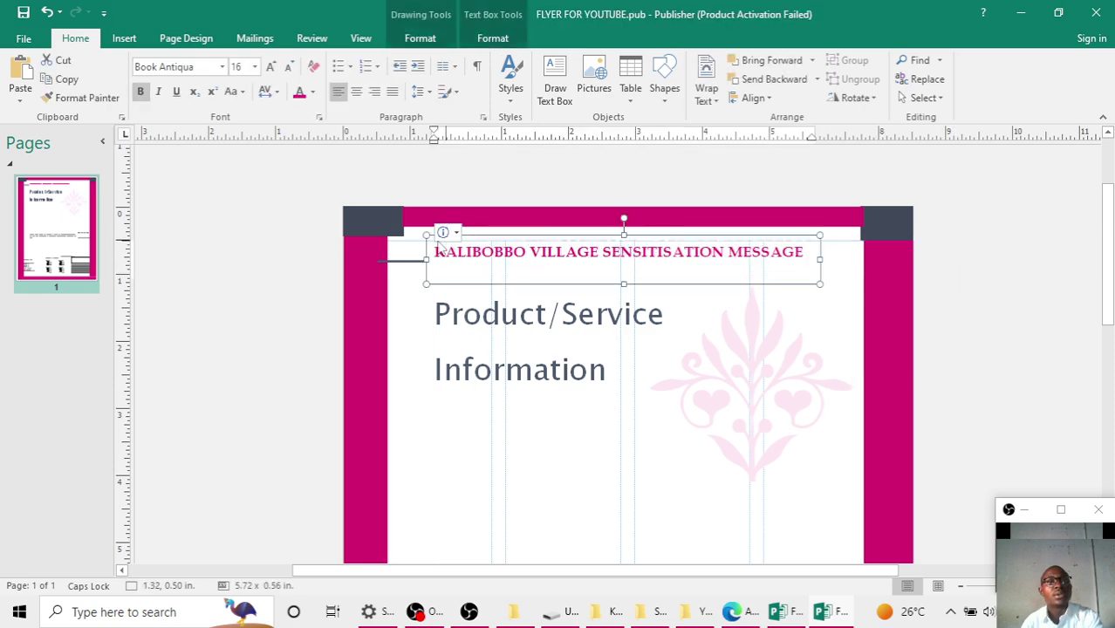
drag(426, 259, 404, 259)
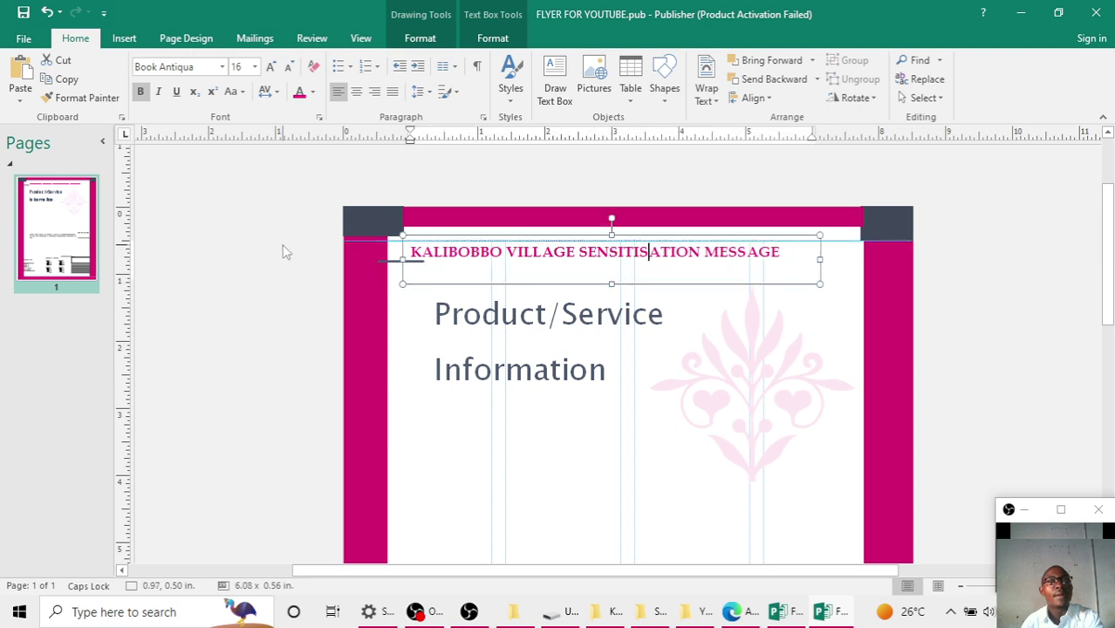
Delete the short horizontal line next to the heading
click(387, 260)
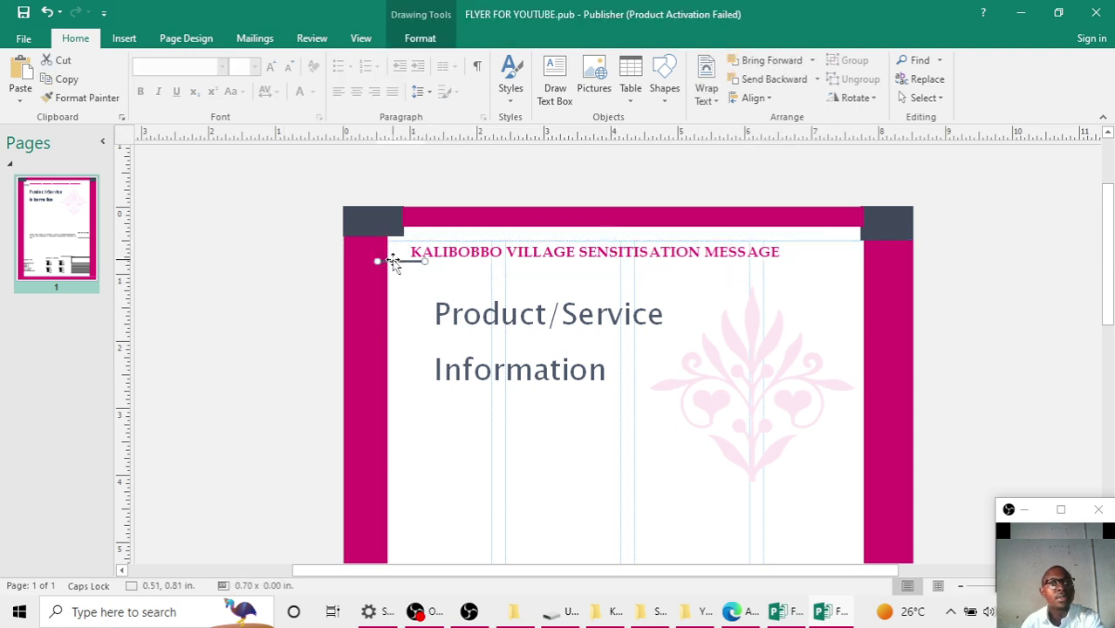
click(393, 265)
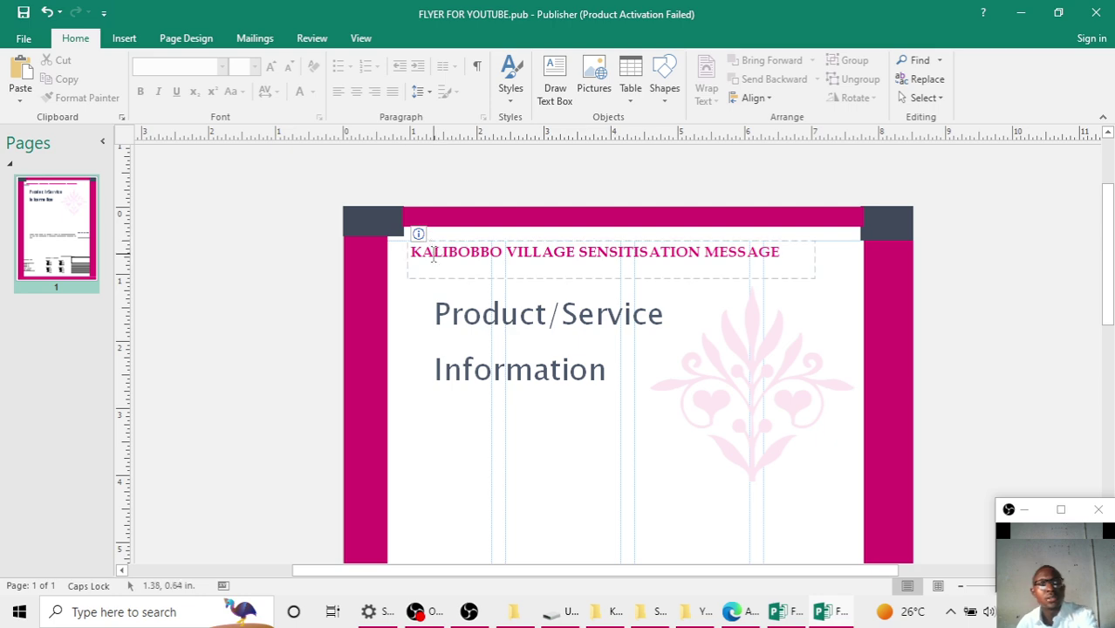
Raise the heading's text box to just below the upper pink bar and reduce its height to about 0.29 in
click(433, 254)
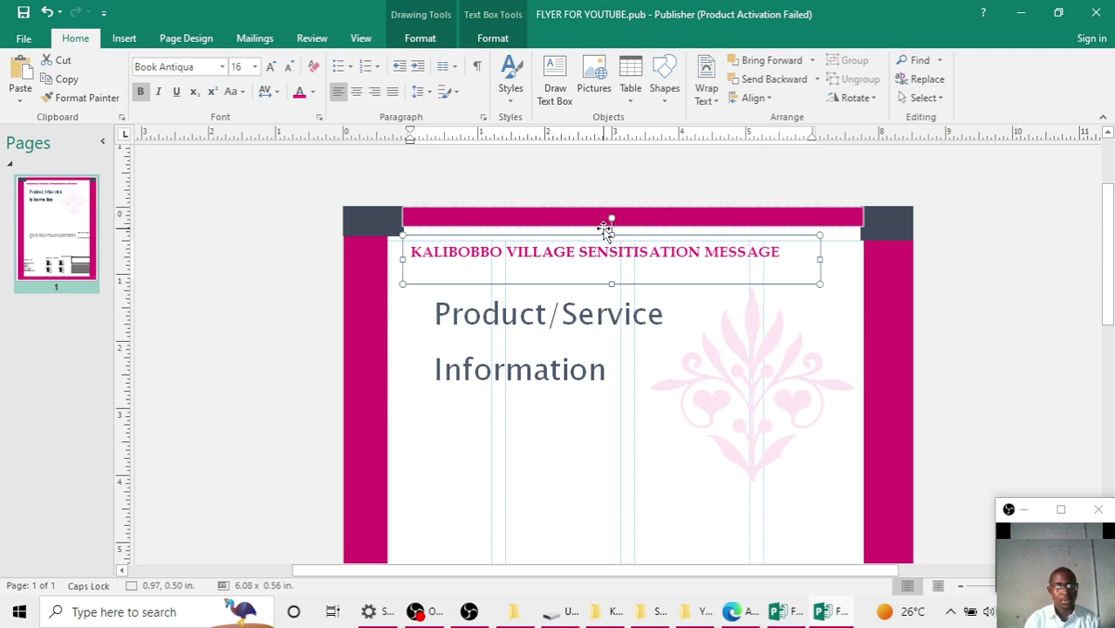
drag(612, 283, 612, 269)
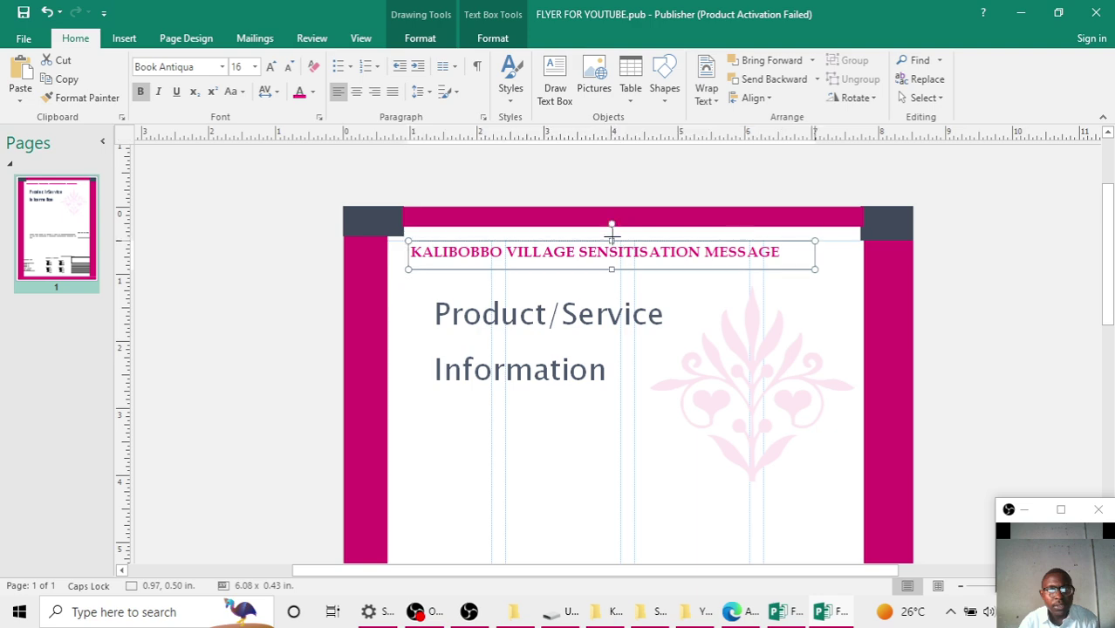
click(788, 615)
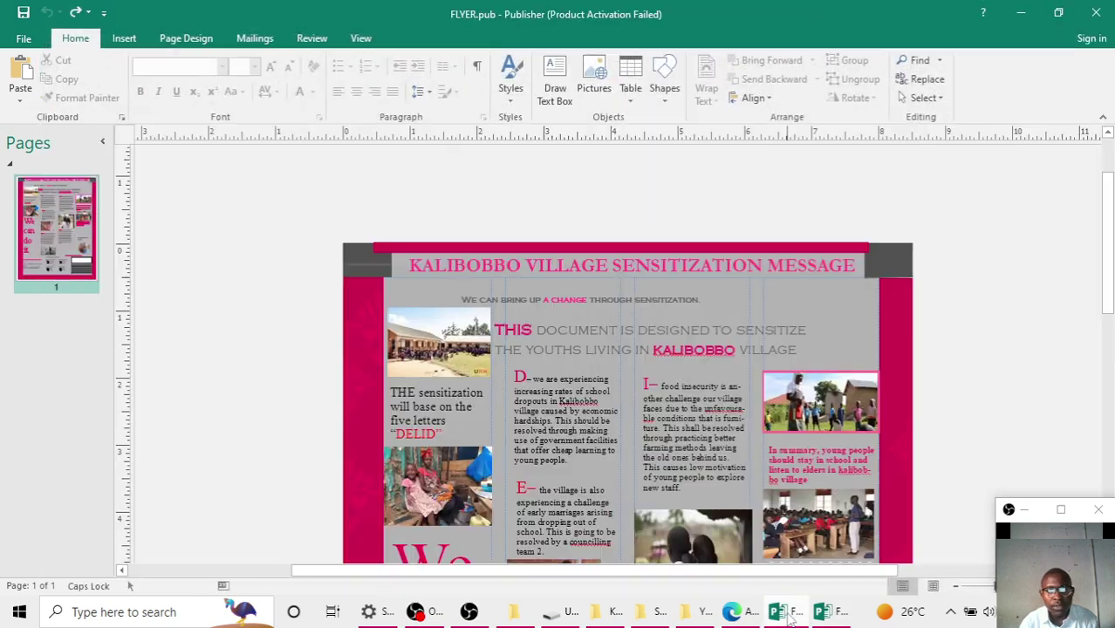
click(788, 615)
drag(612, 236, 612, 219)
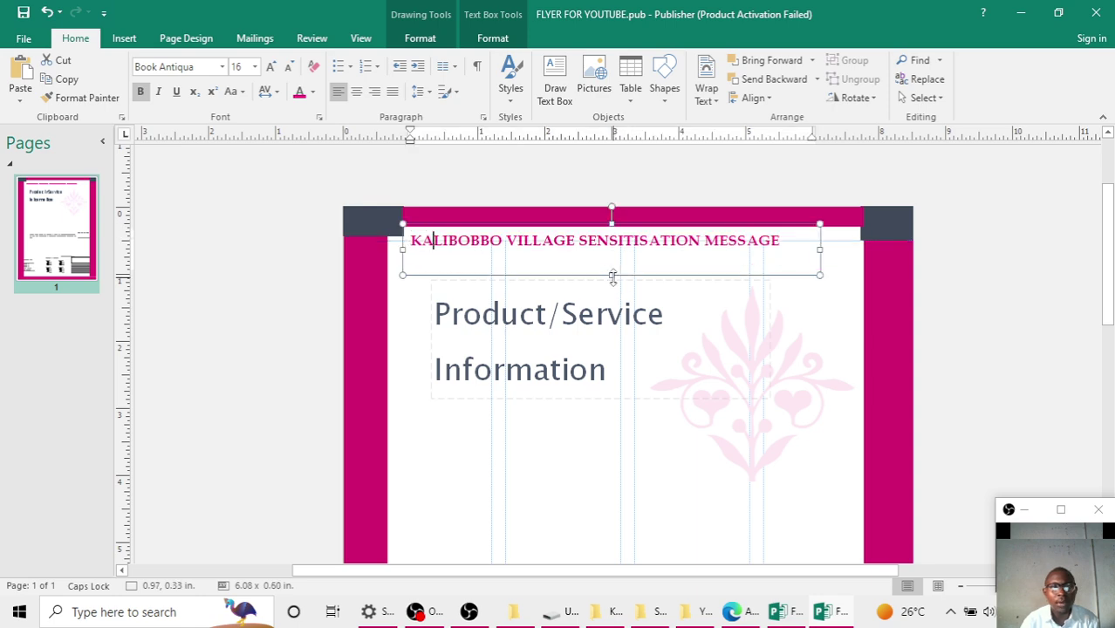
drag(612, 268, 622, 250)
click(976, 224)
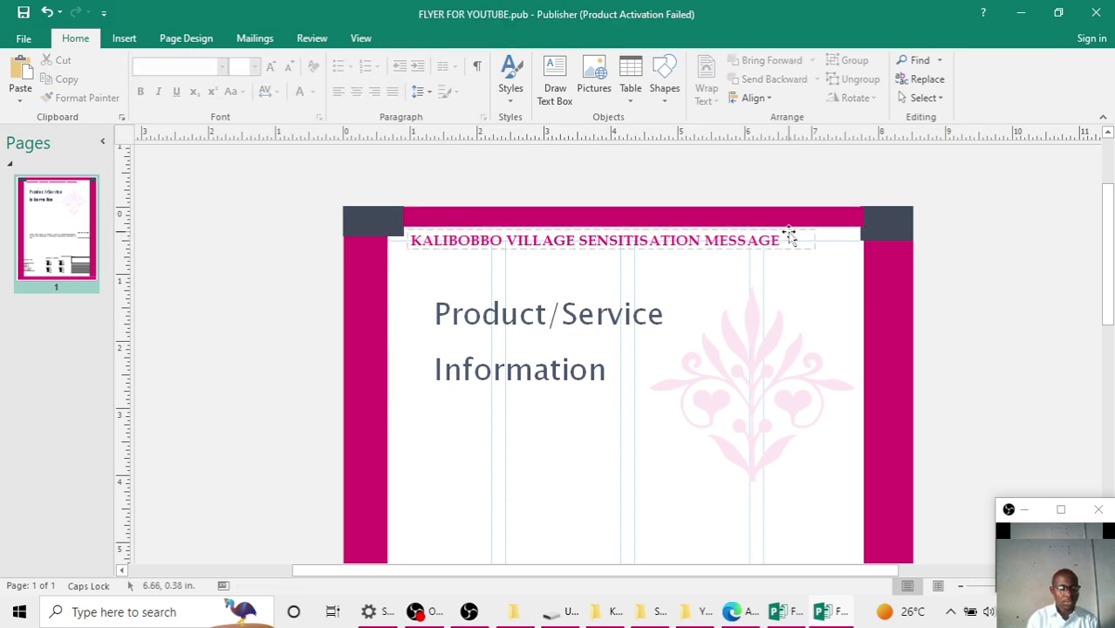
Consulting FLYER.pub, add a text box about 4.76 × 0.33 in below the heading reading "WE CAN BRING UP A CHANGE SENSITIZATION"
mouse_move(822, 612)
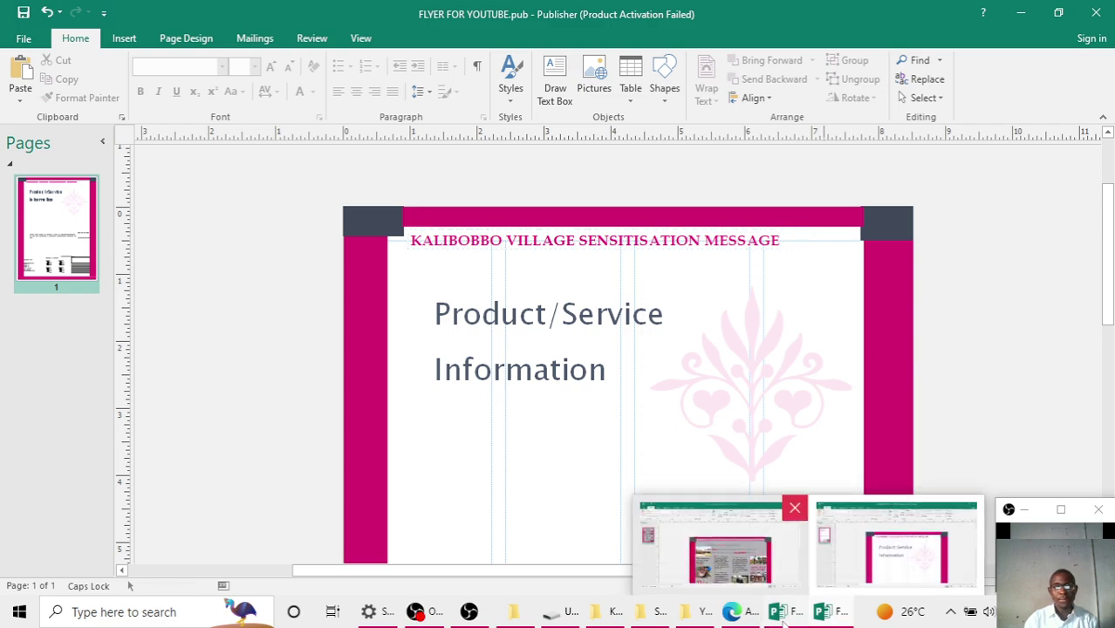
click(792, 516)
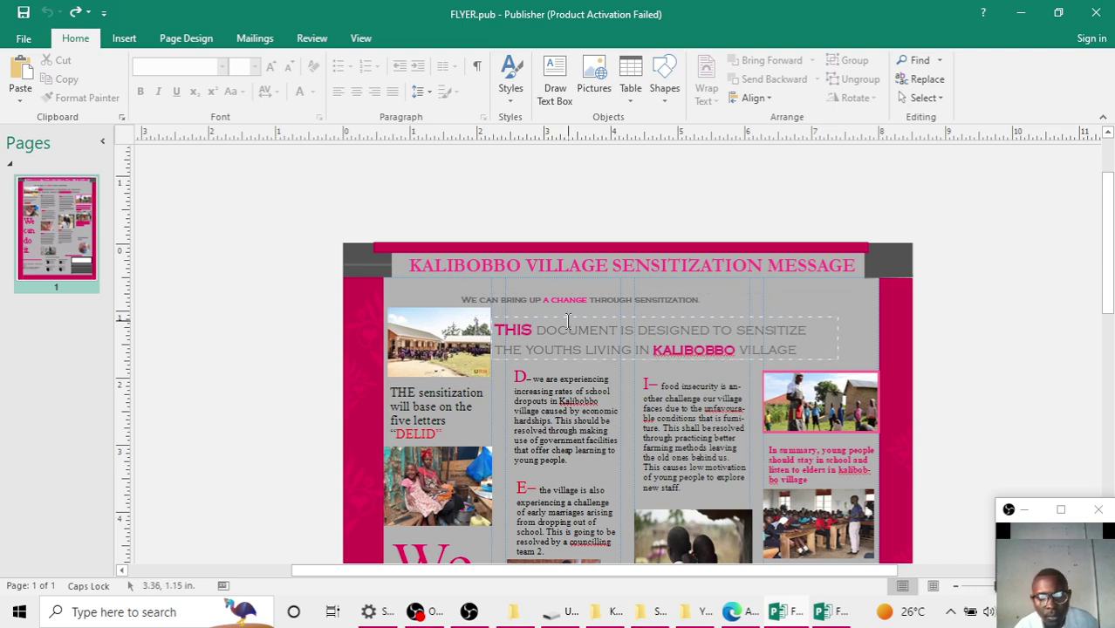
mouse_move(799, 622)
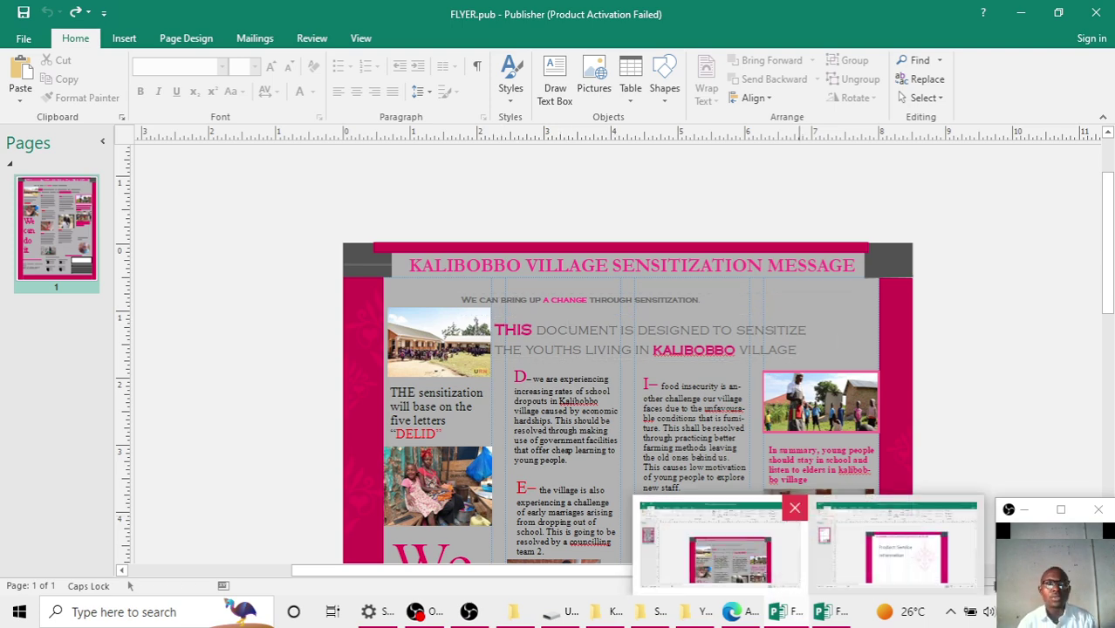
click(836, 614)
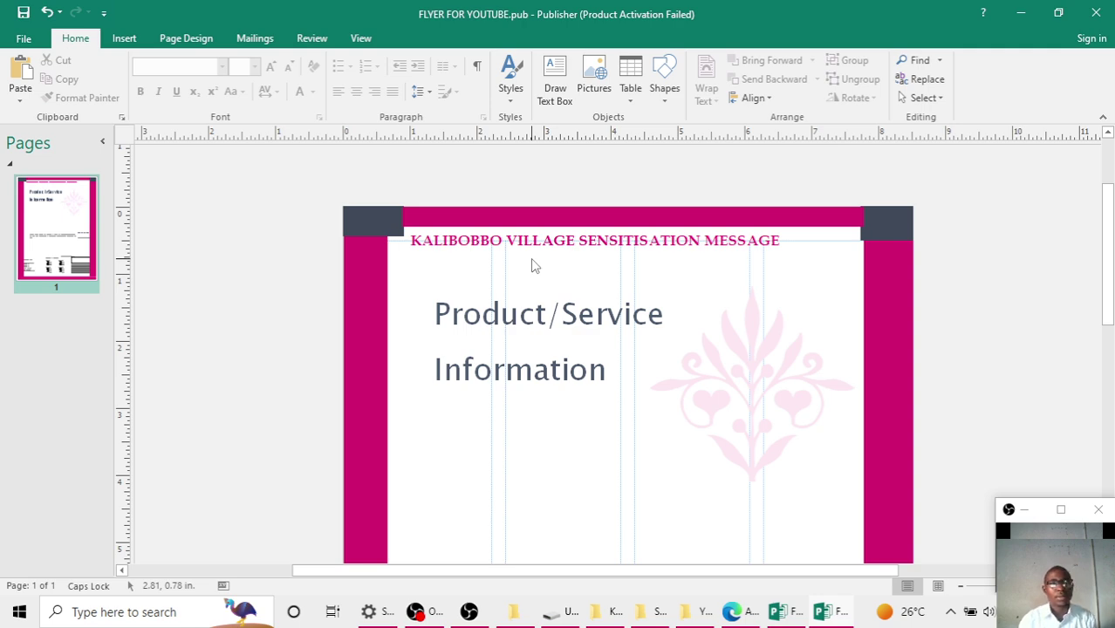
click(123, 38)
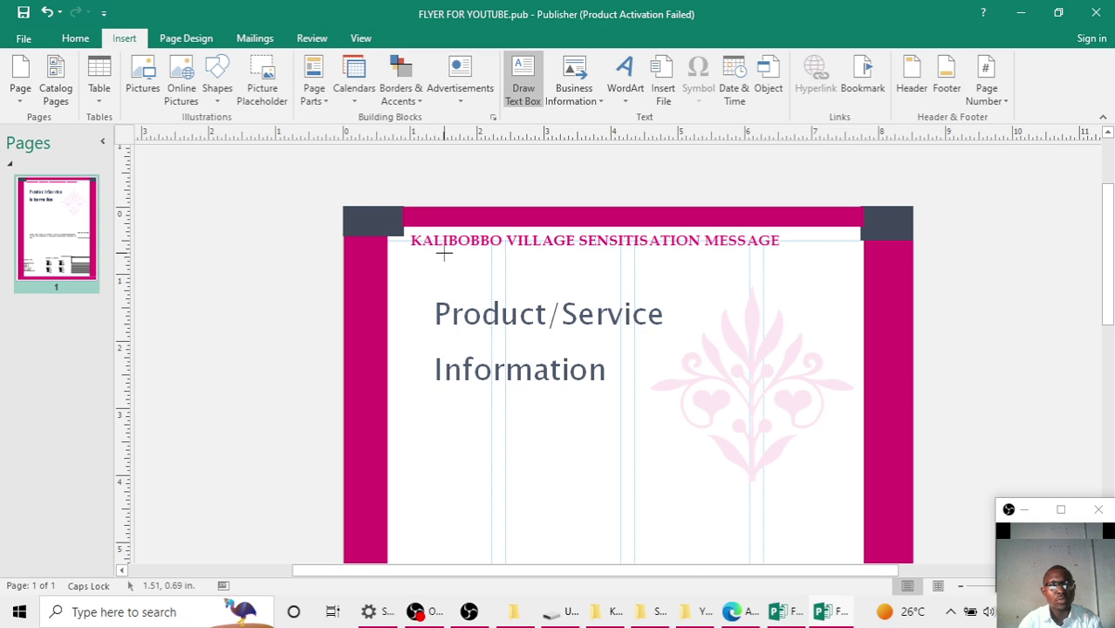
mouse_move(444, 253)
mouse_down()
mouse_move(563, 274)
mouse_move(768, 281)
mouse_up()
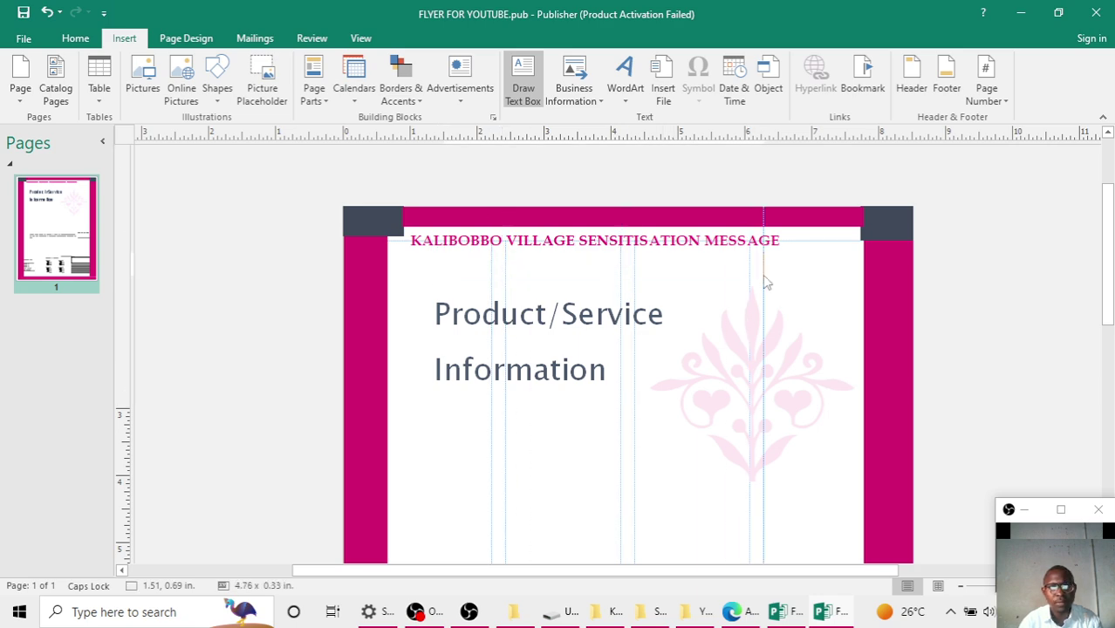
click(791, 620)
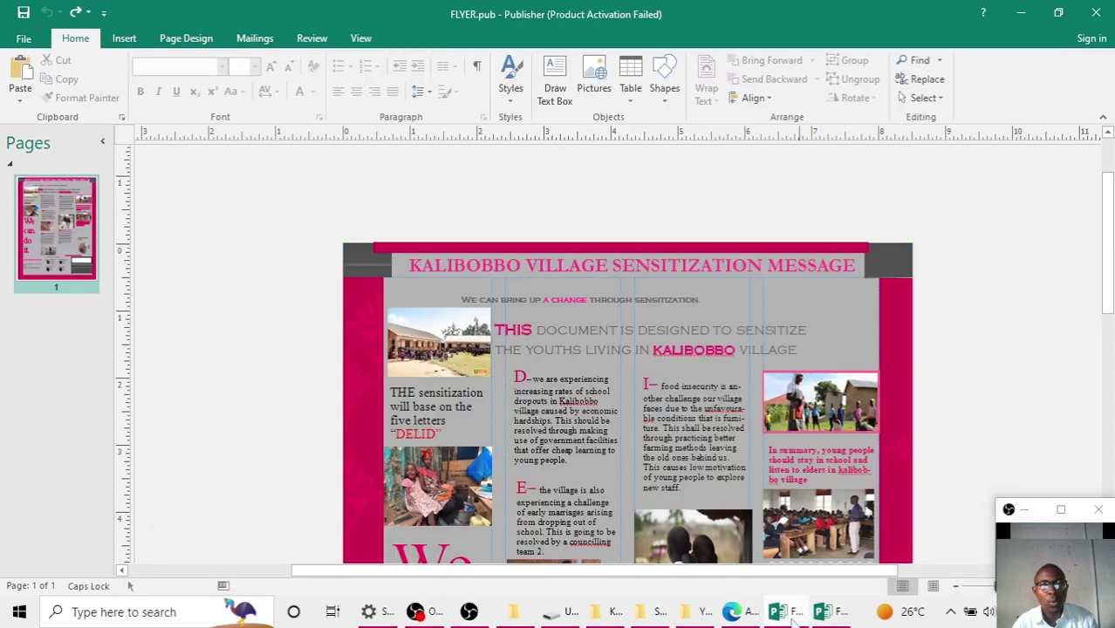
click(793, 619)
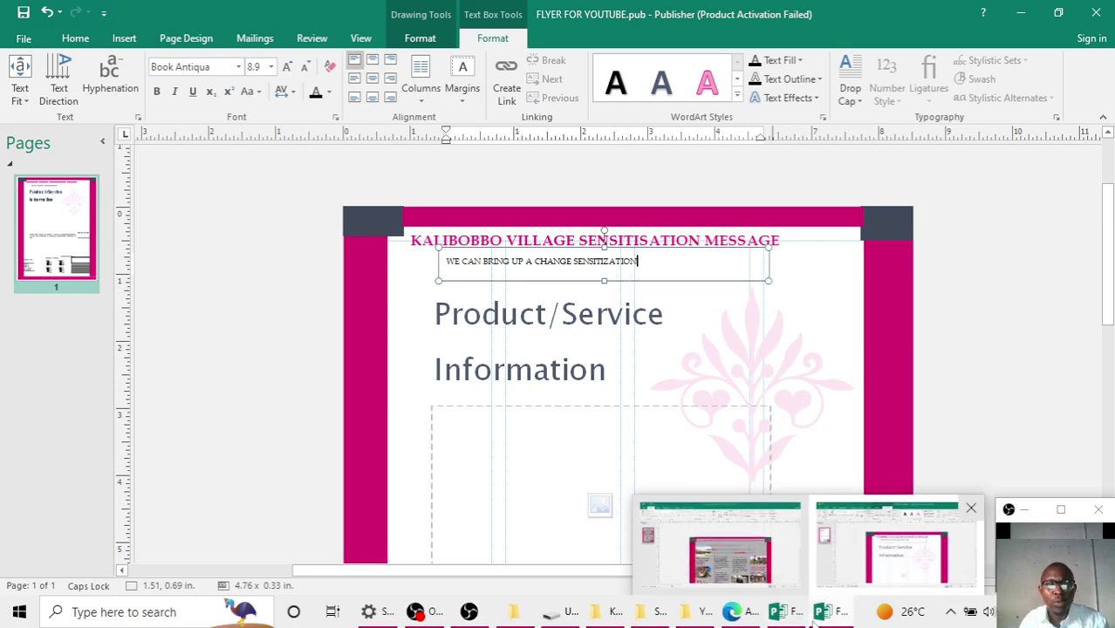
click(788, 622)
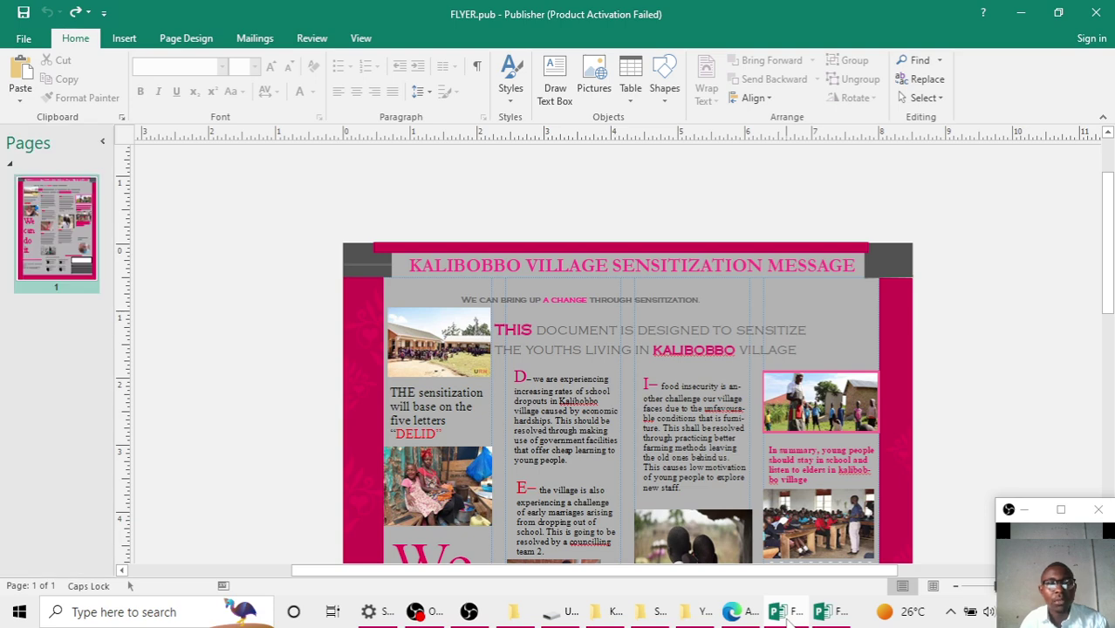
click(788, 622)
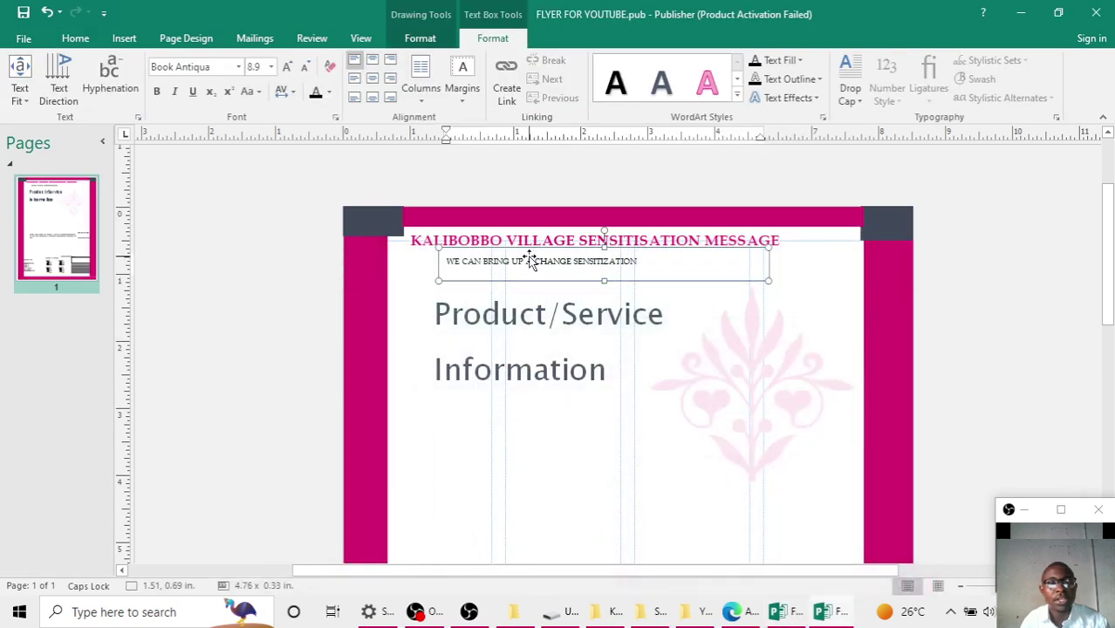
Apply the pink WordArt style to the words "A CHANGE" in the tagline
drag(527, 266, 573, 263)
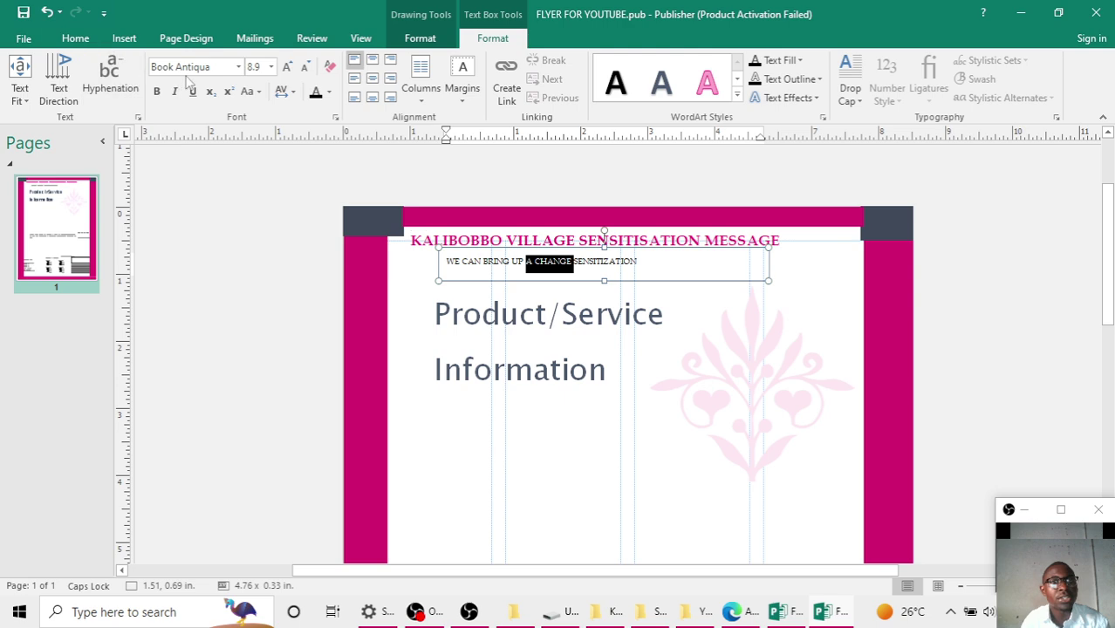
click(706, 83)
Increase the font size of the whole heading to 20 pt
click(415, 239)
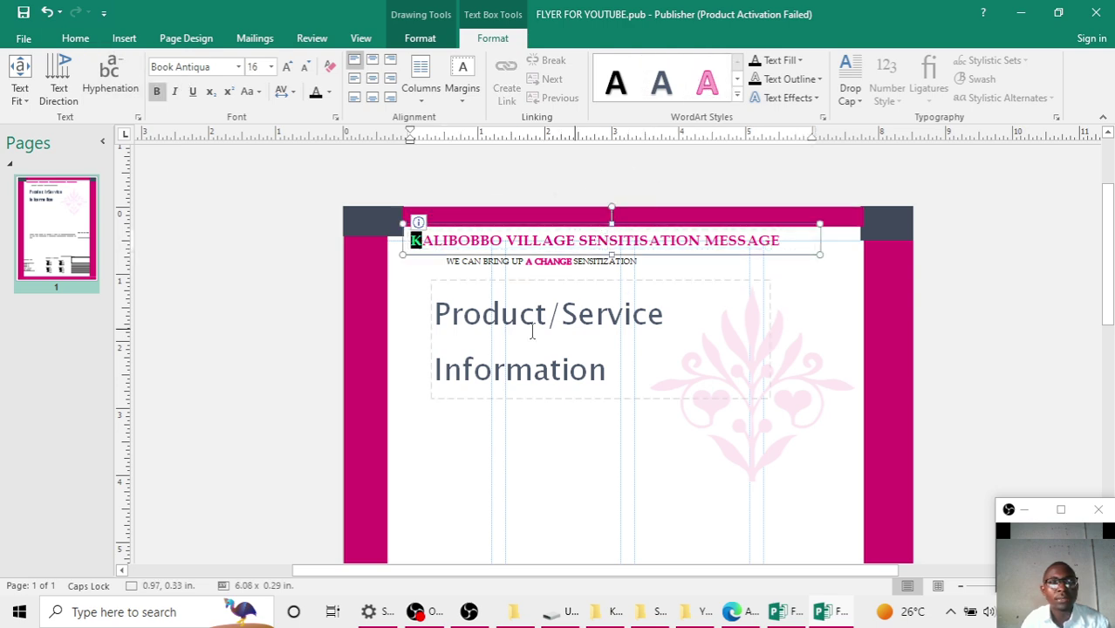
click(591, 337)
click(431, 242)
drag(411, 240, 731, 263)
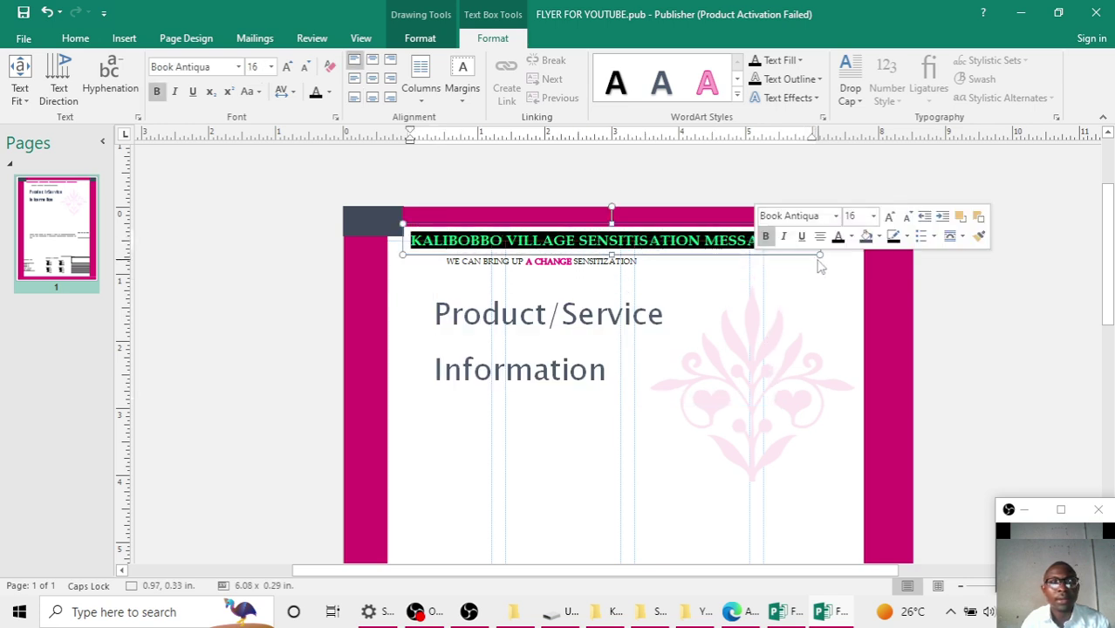
click(287, 68)
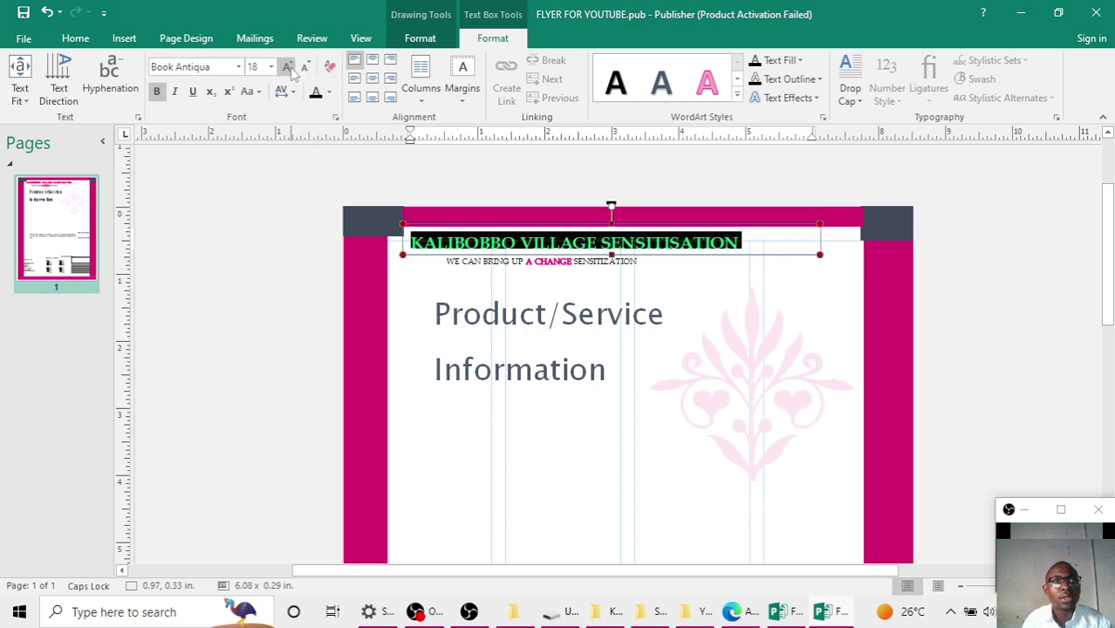
click(289, 69)
Enlarge the heading's text box to about 6.76 × 0.48 in and fit the tagline box below it at about 0.24 in high
click(685, 262)
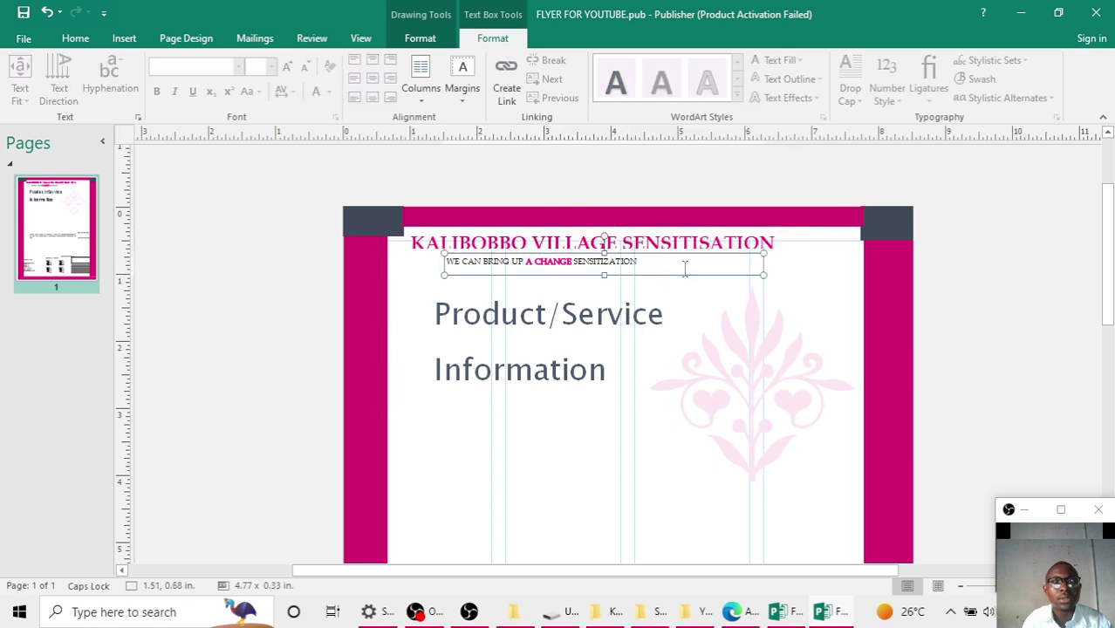
click(530, 243)
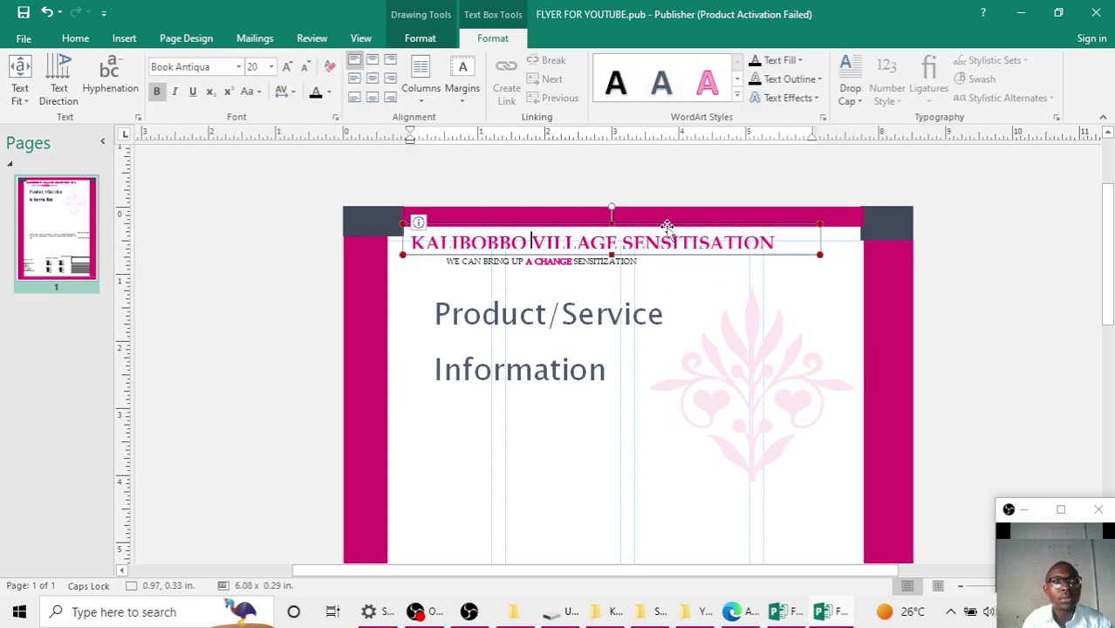
drag(815, 249, 847, 250)
click(617, 269)
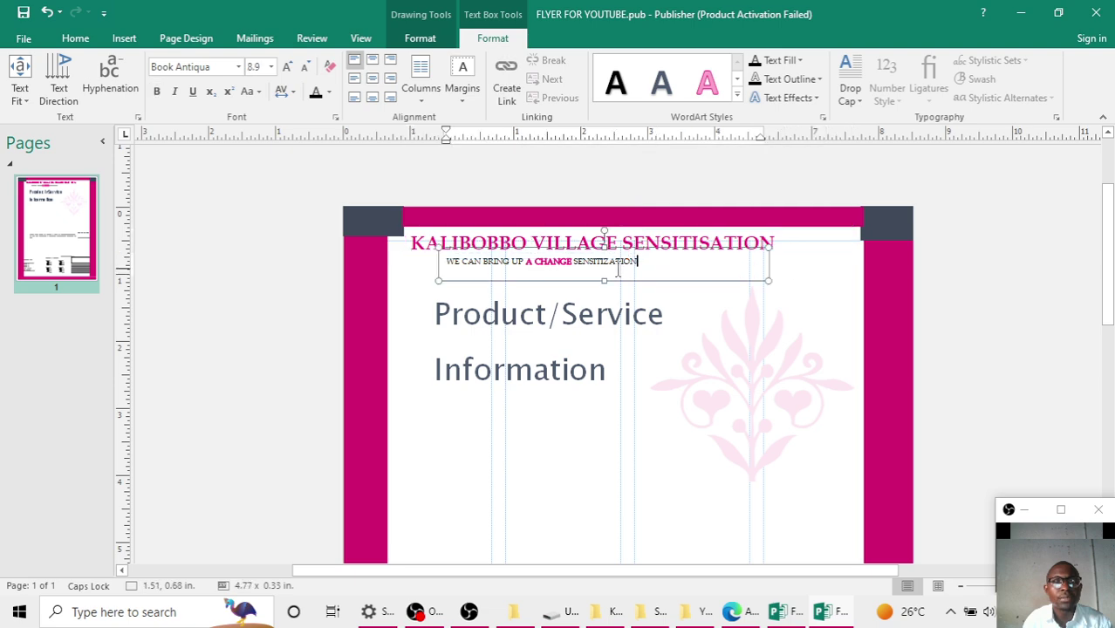
drag(603, 280, 626, 265)
click(606, 245)
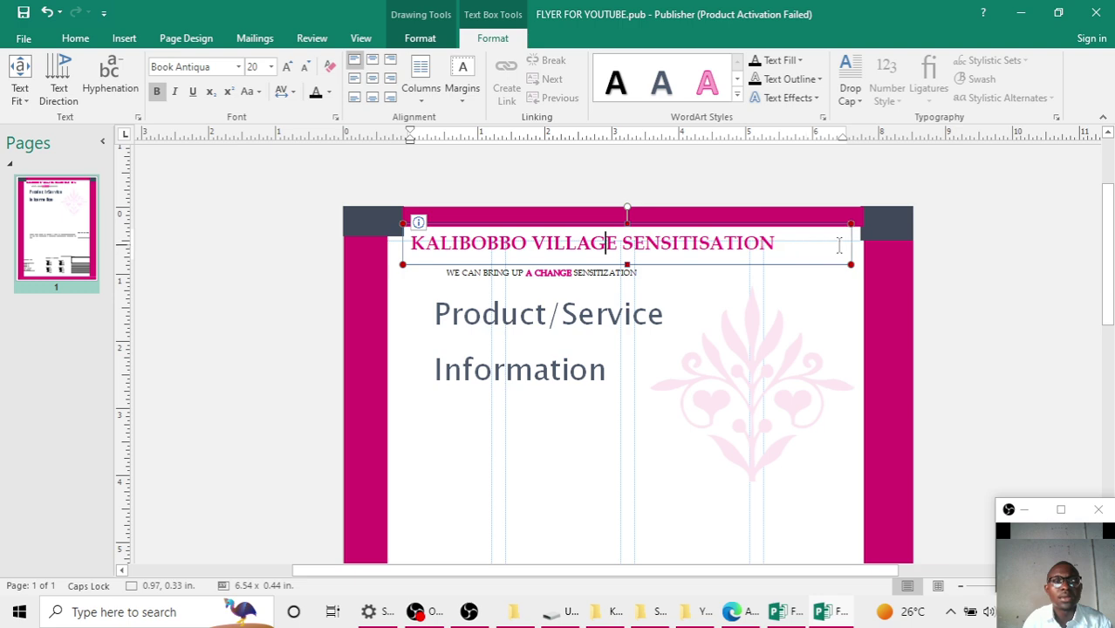
drag(850, 224, 865, 220)
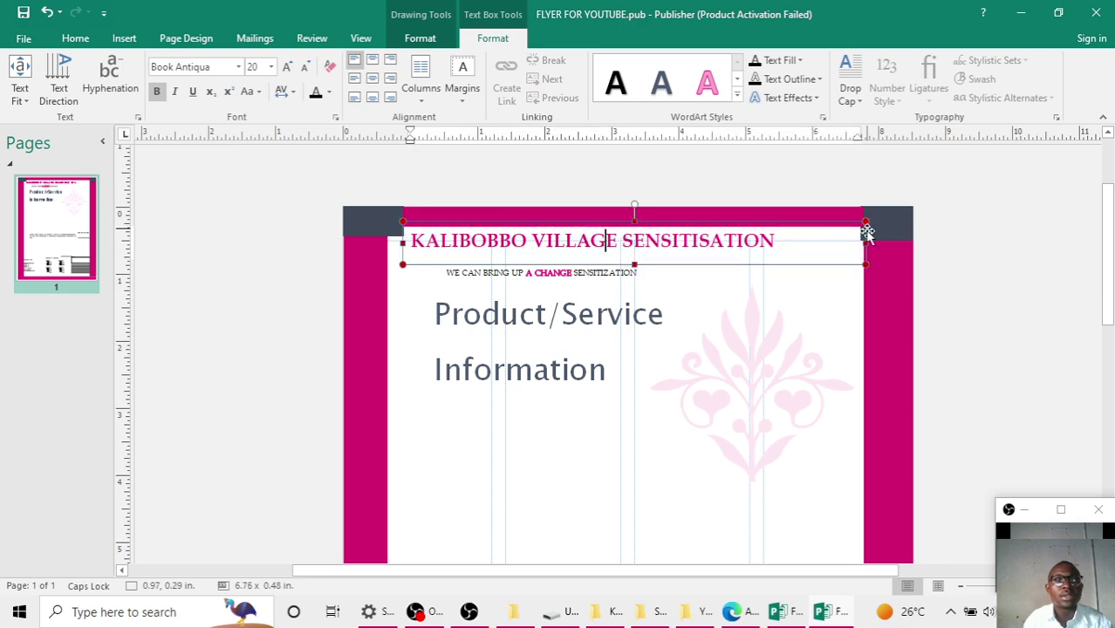
Reduce the heading's font by one size increment so the full text fits on one line
drag(415, 241, 768, 251)
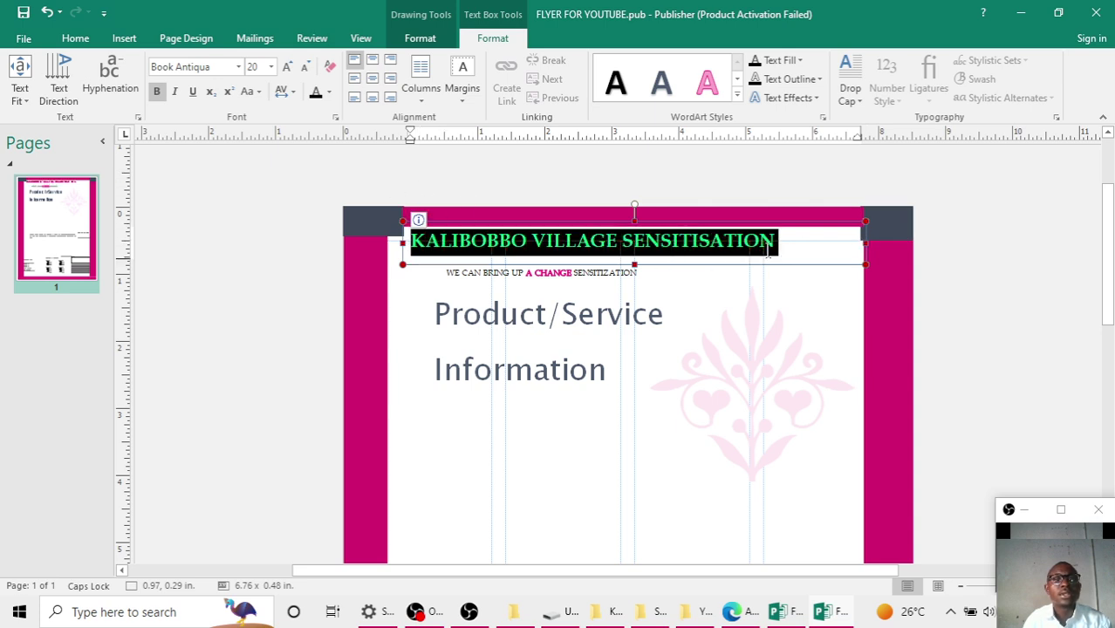
click(305, 66)
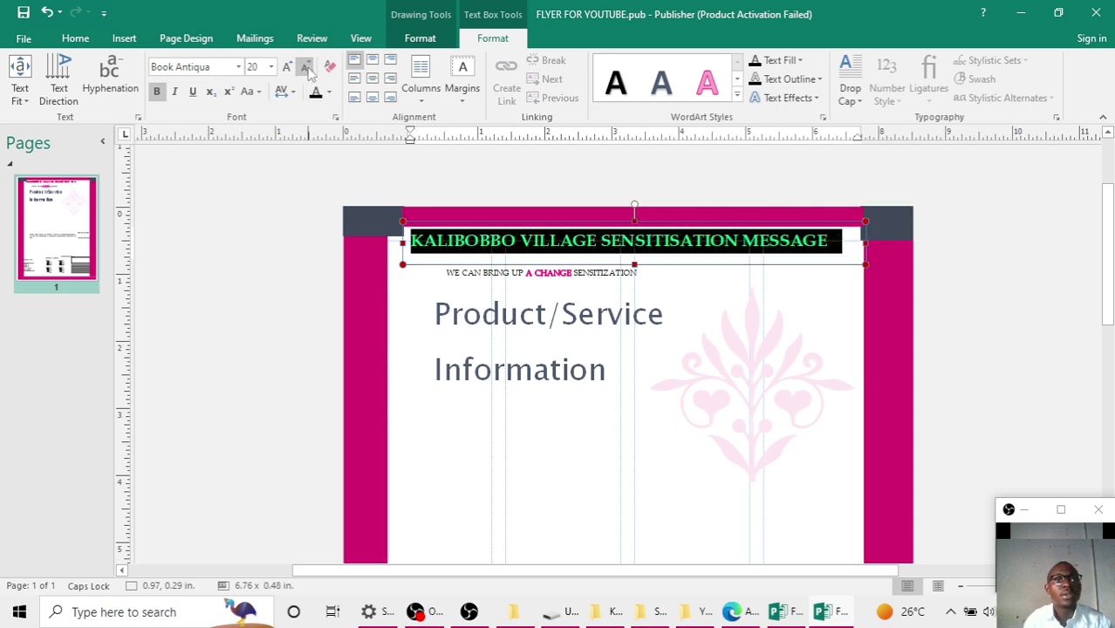
click(274, 170)
Increase the font size of the whole tagline below the heading by one small increment
click(450, 272)
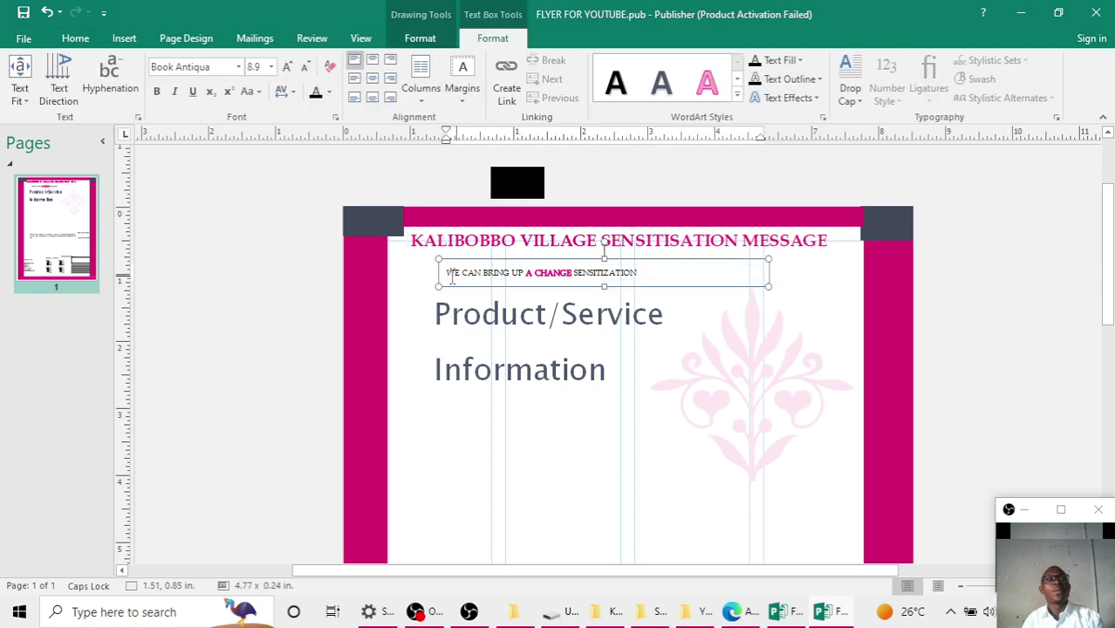
drag(448, 272, 659, 270)
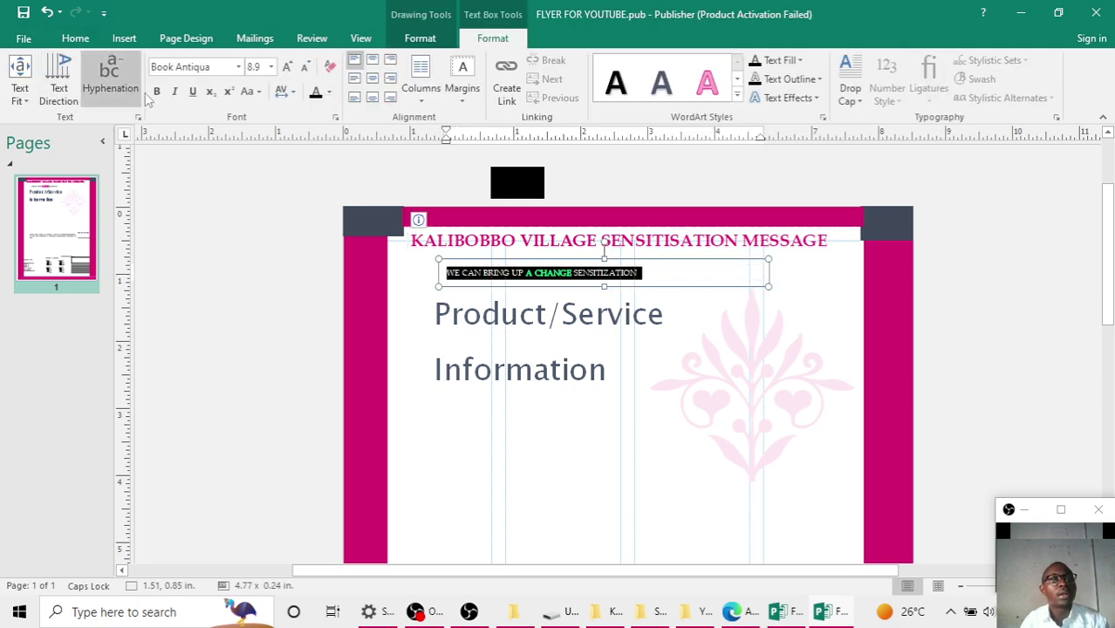
click(210, 287)
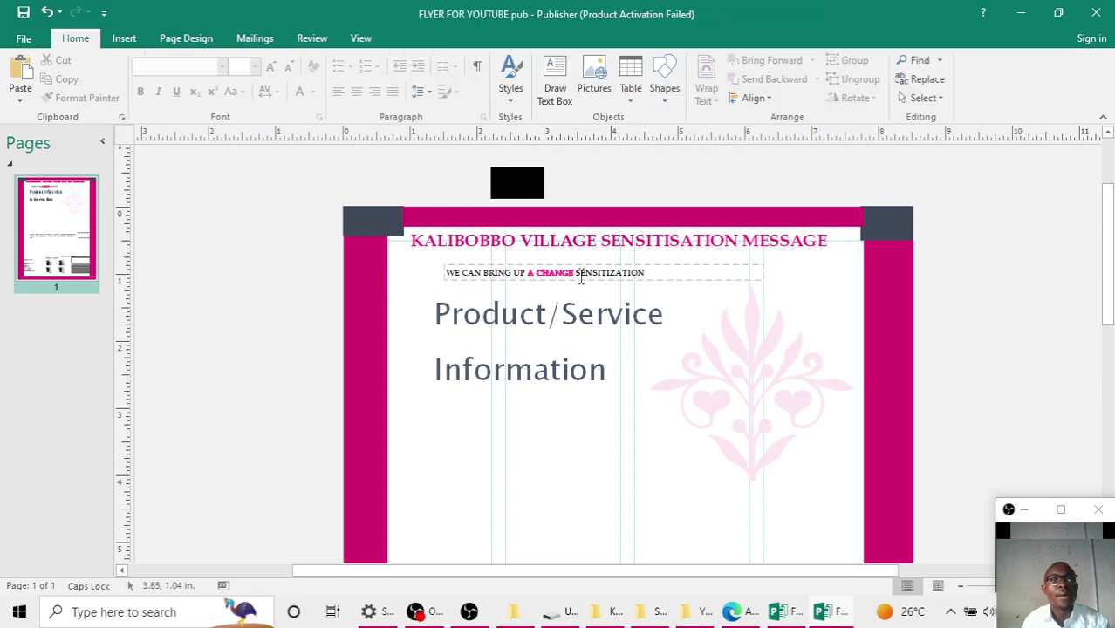
Open the S4_ACEITEKA_support files2024(5) folder on the desktop and copy image8.jpg
click(785, 613)
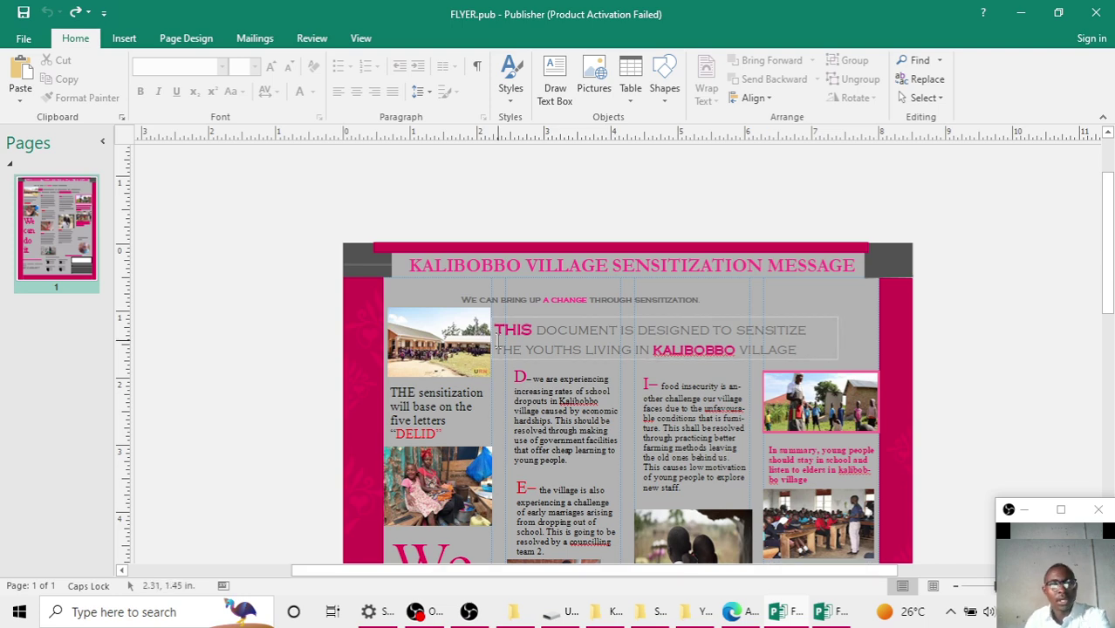
click(1019, 12)
click(1019, 12)
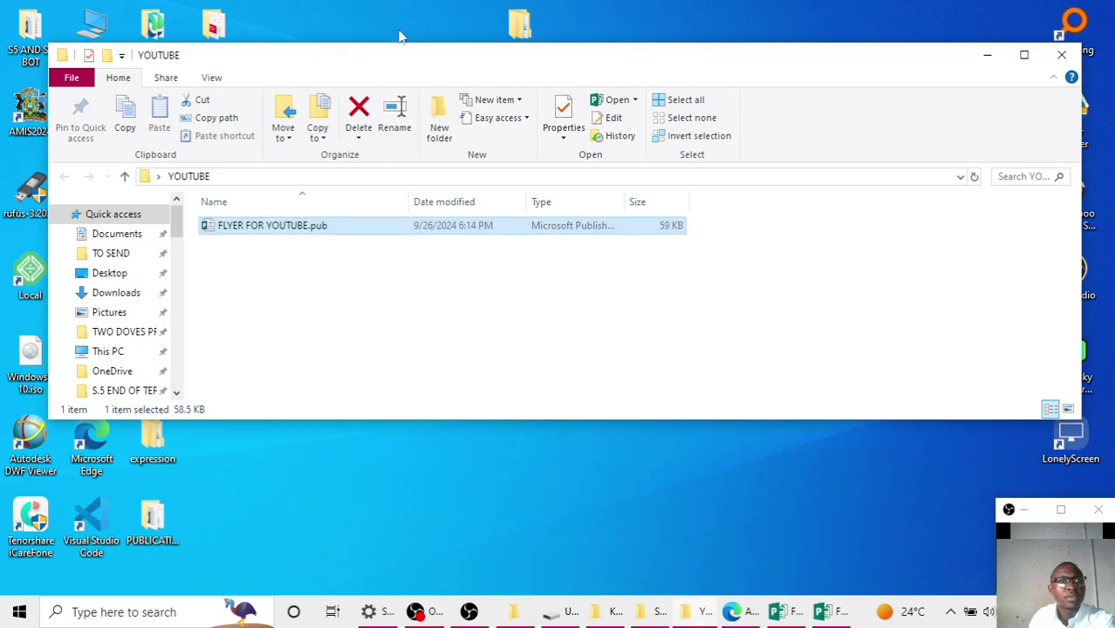
click(987, 54)
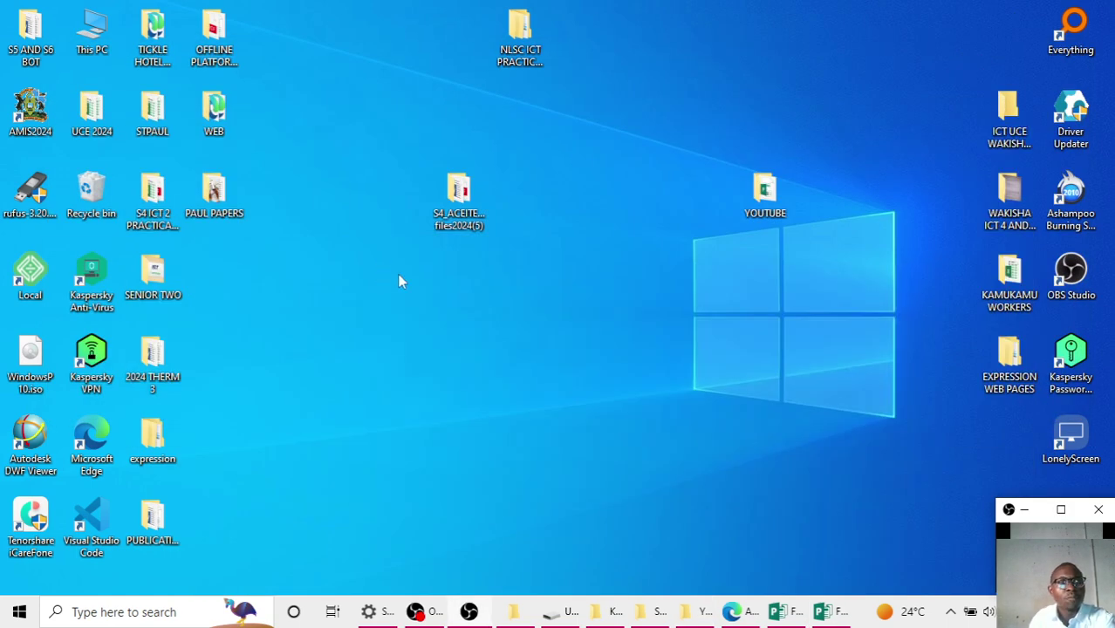
double_click(457, 186)
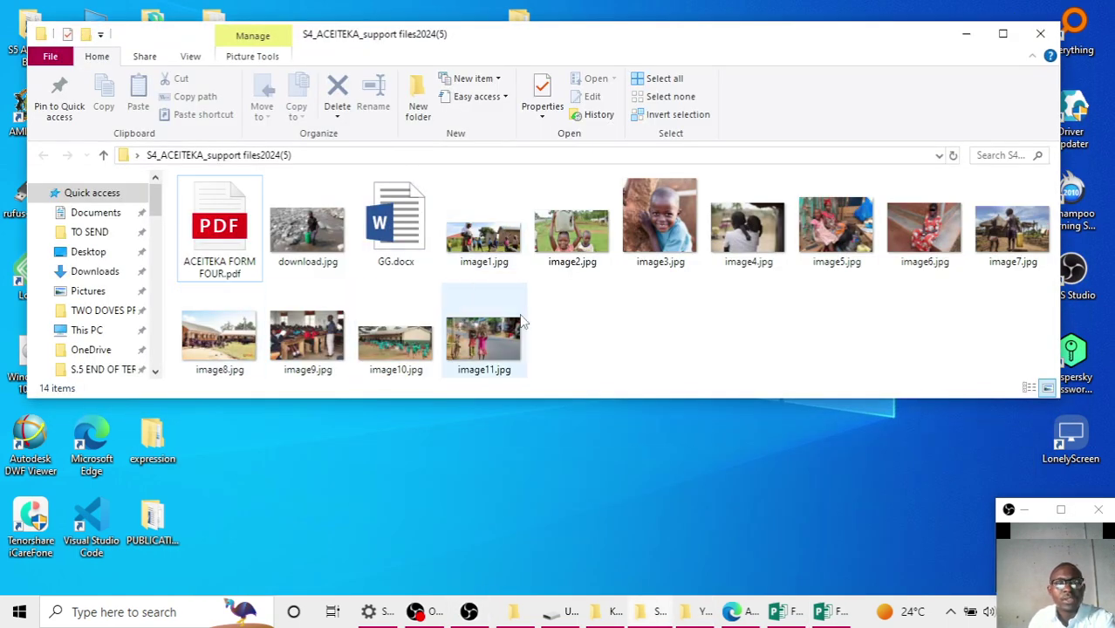
double_click(214, 325)
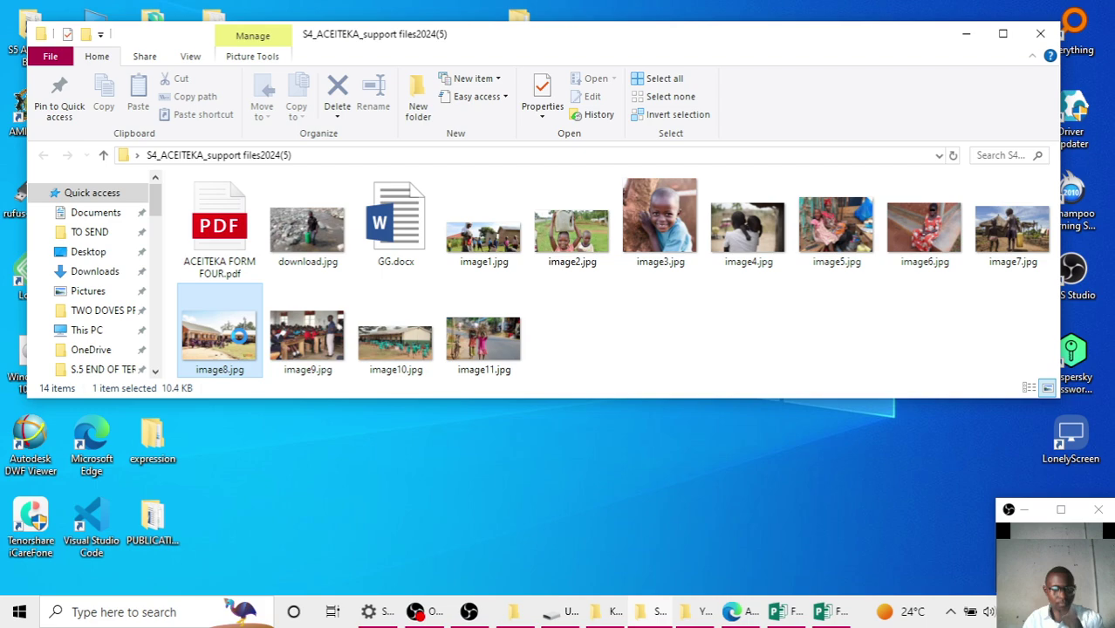
right_click(212, 331)
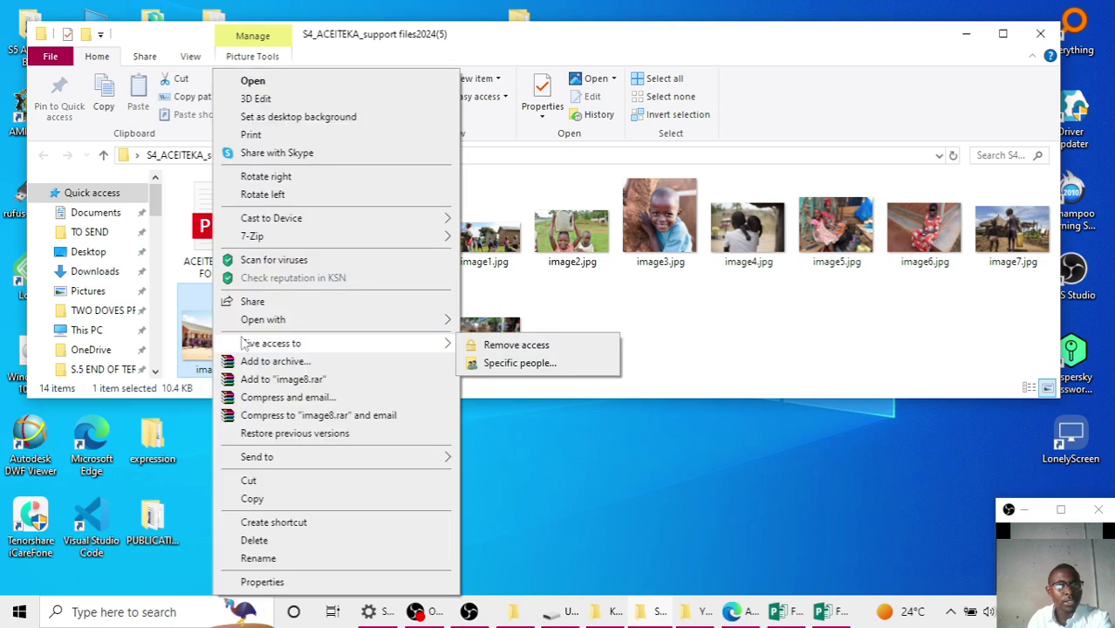
click(252, 497)
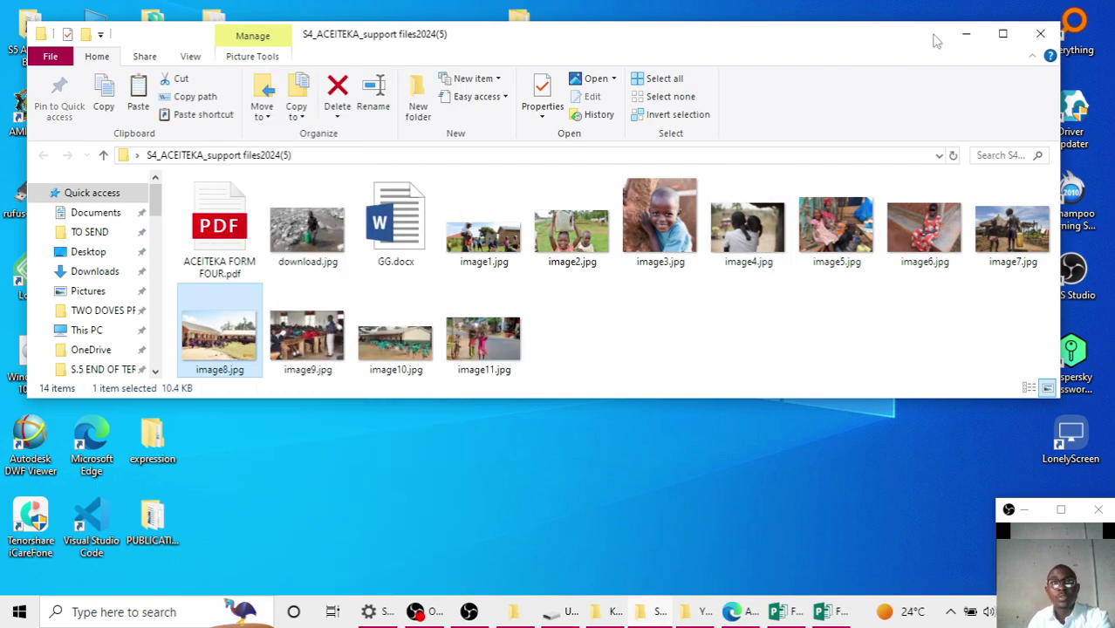
Paste the copied picture into FLYER FOR YOUTUBE.pub and fit it at about 1.62 × 1.08 in over the left border below the tagline
click(966, 35)
mouse_move(825, 612)
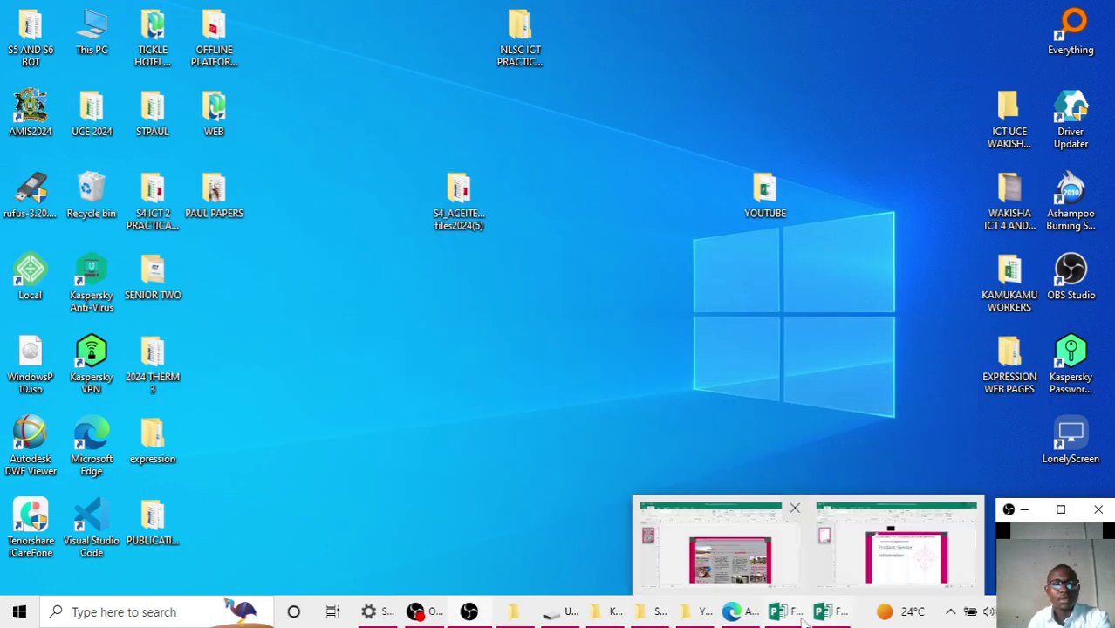
click(716, 545)
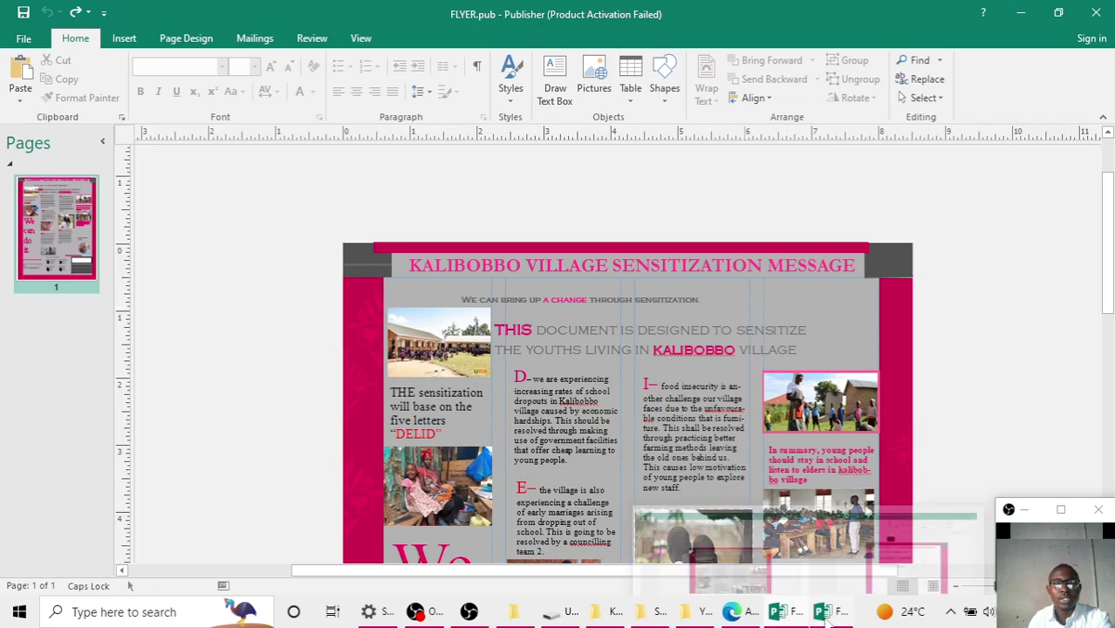
click(894, 551)
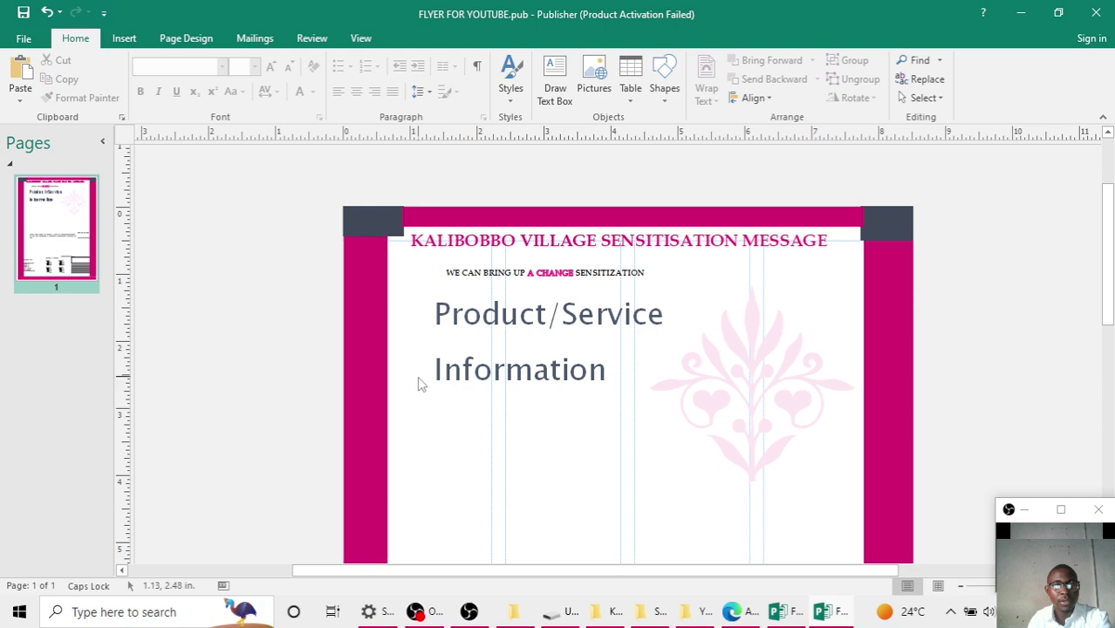
click(443, 423)
right_click(441, 419)
click(481, 176)
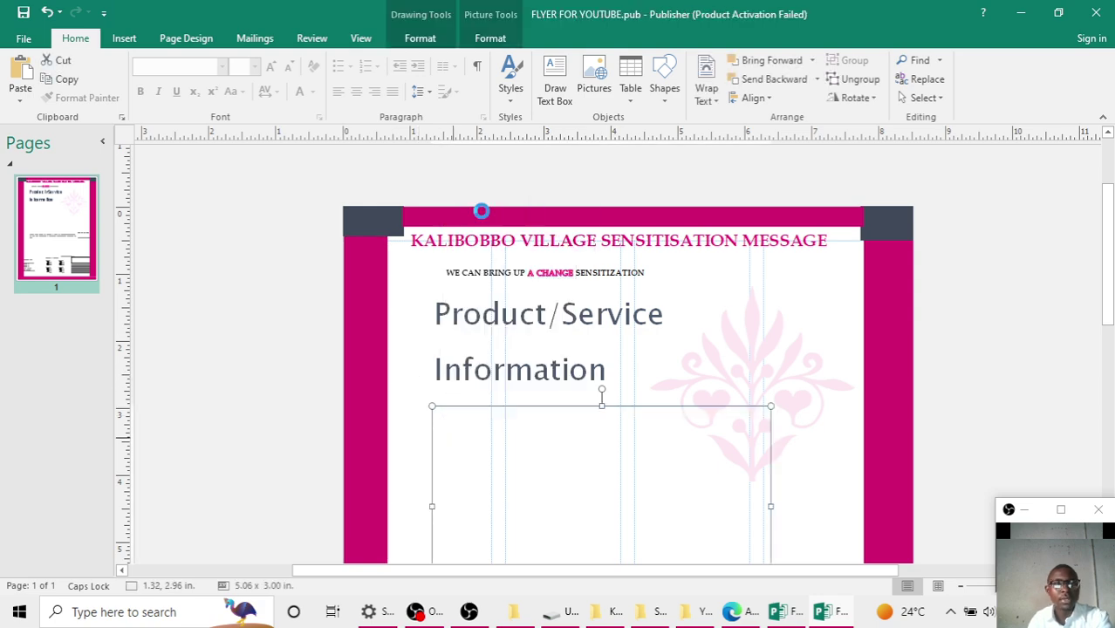
key(ctrl+v)
drag(705, 408, 621, 352)
drag(556, 327, 378, 328)
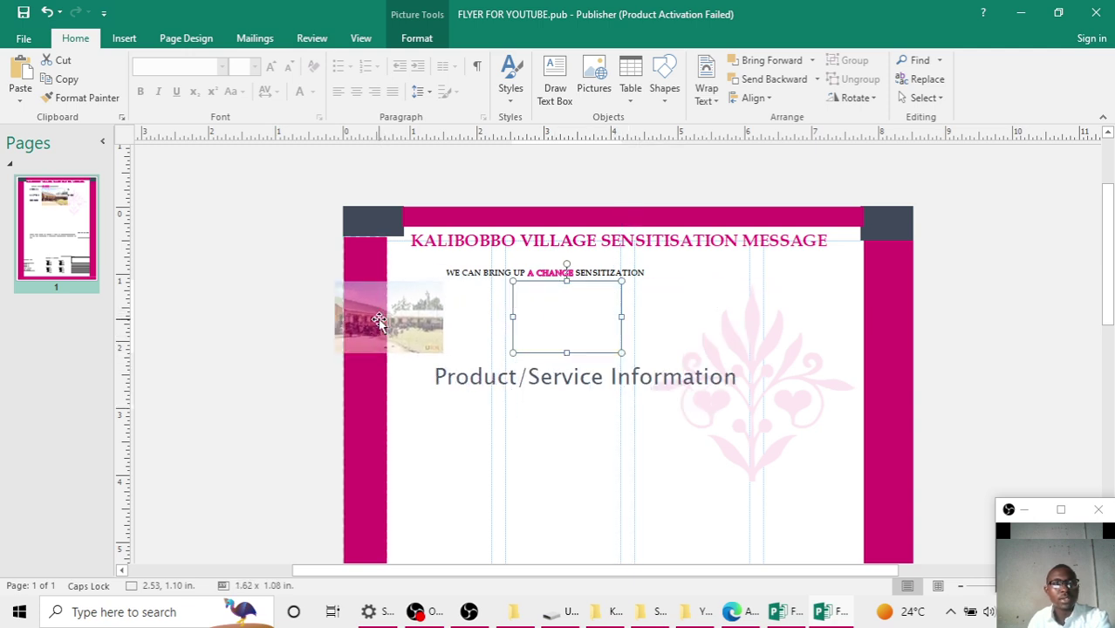
Select the entire "Product/Service Information" heading text in its box below the tagline
click(660, 363)
triple_click(612, 364)
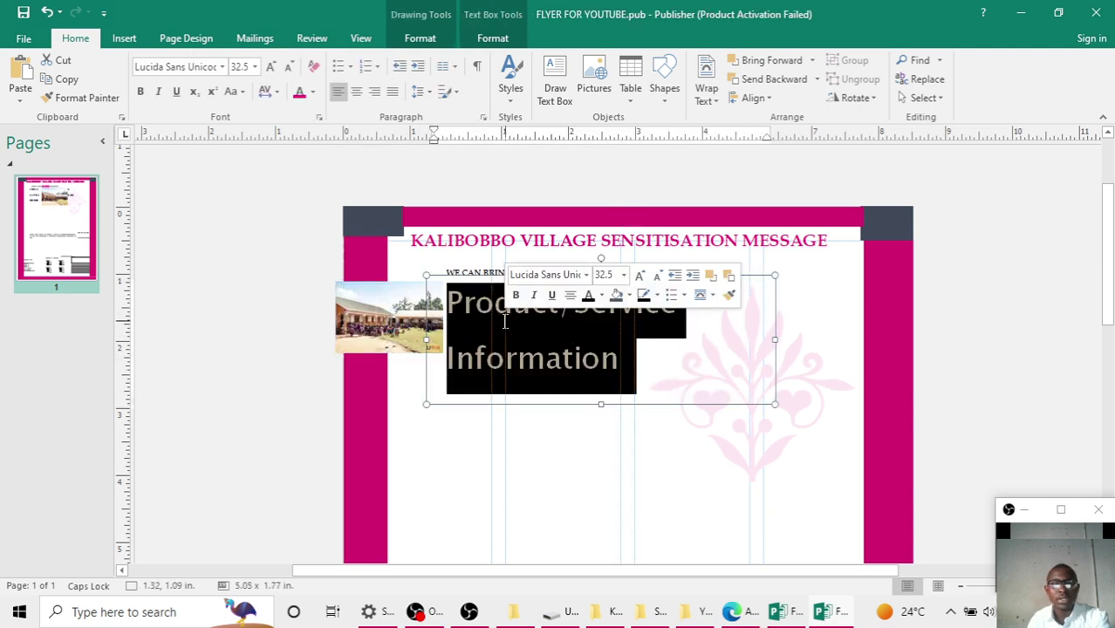
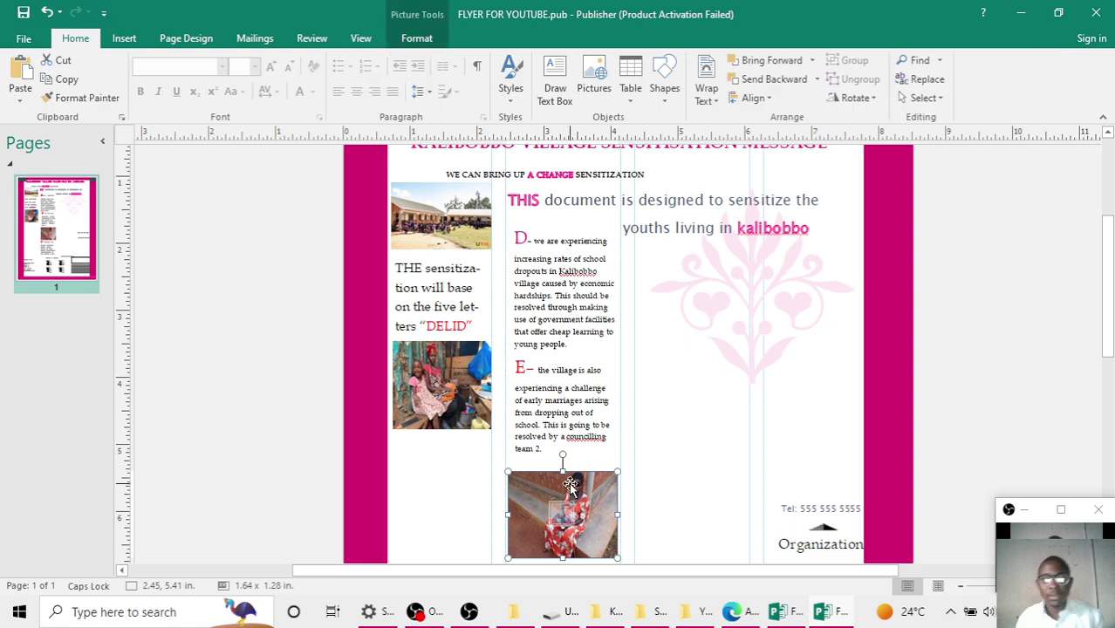
Nudge the picture of the person in the red dress up until it sits directly beneath the "E" paragraph
key(Up)
key(Up)
key(Up)
key(Up)
key(Up)
key(Up)
key(Up)
key(Up)
key(Up)
key(Up)
key(Up)
key(Up)
key(Up)
key(Up)
key(Up)
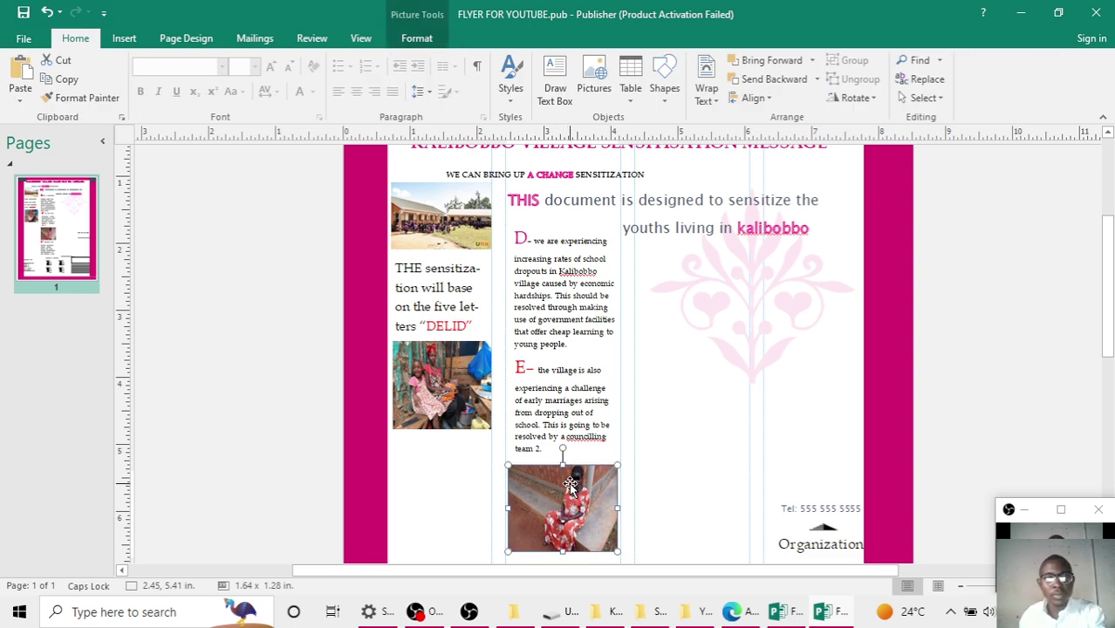
key(Up)
key(Up)
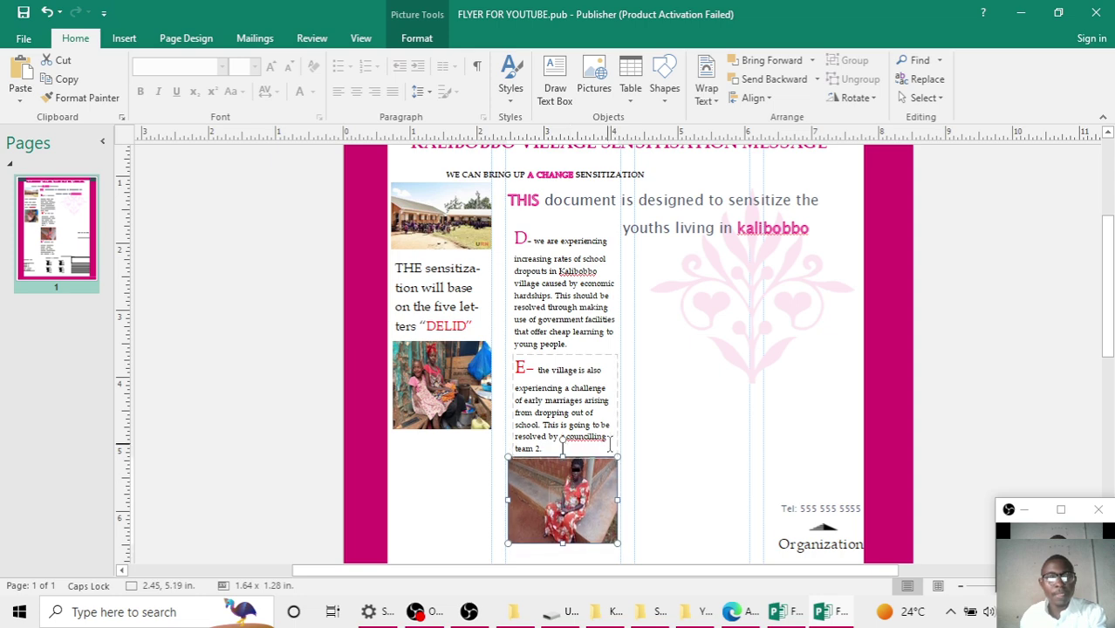
Extend the "L" paragraph's text box to about 1.57 × 1.92 in, starting just below the picture and fitting all its text
scroll(562, 480, down, 2)
click(554, 465)
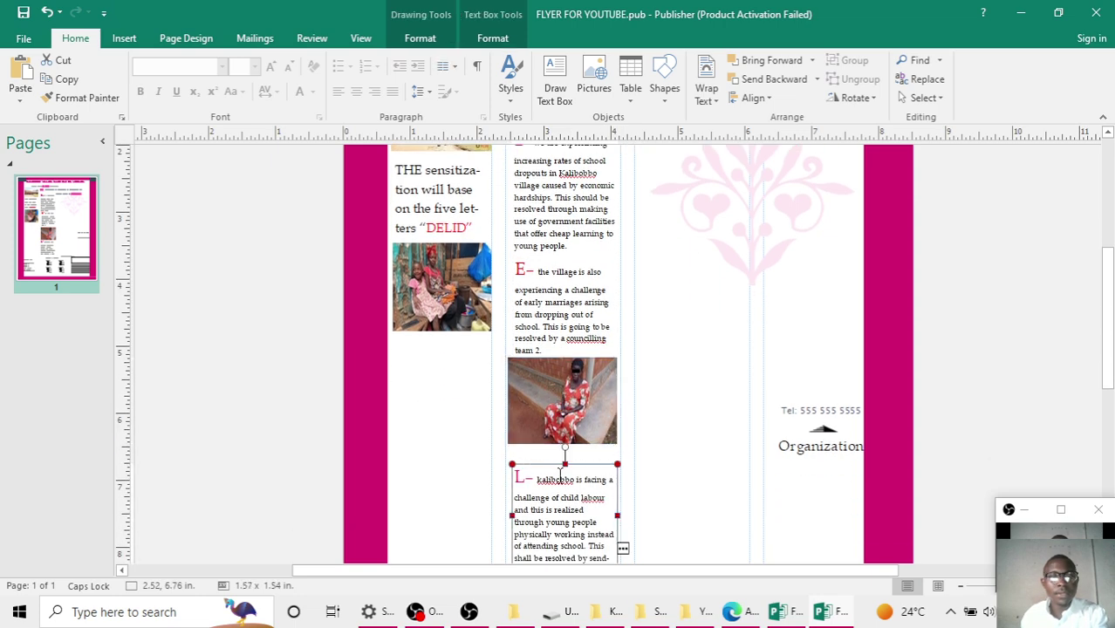
drag(565, 465, 565, 448)
scroll(566, 462, down, 1)
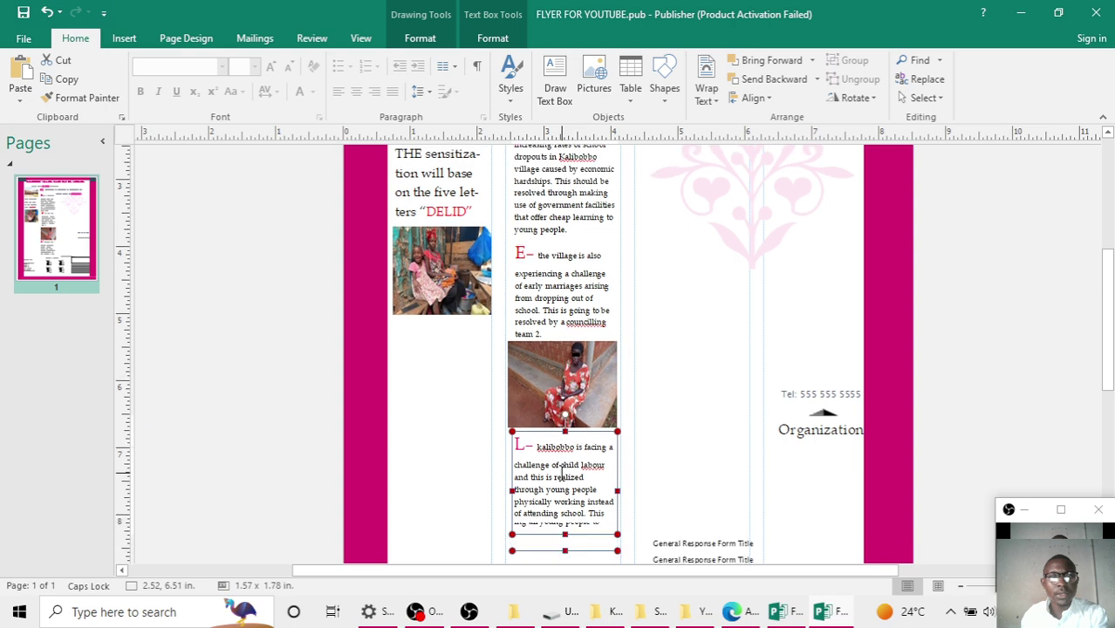
drag(565, 502, 564, 511)
scroll(636, 445, down, 2)
click(673, 347)
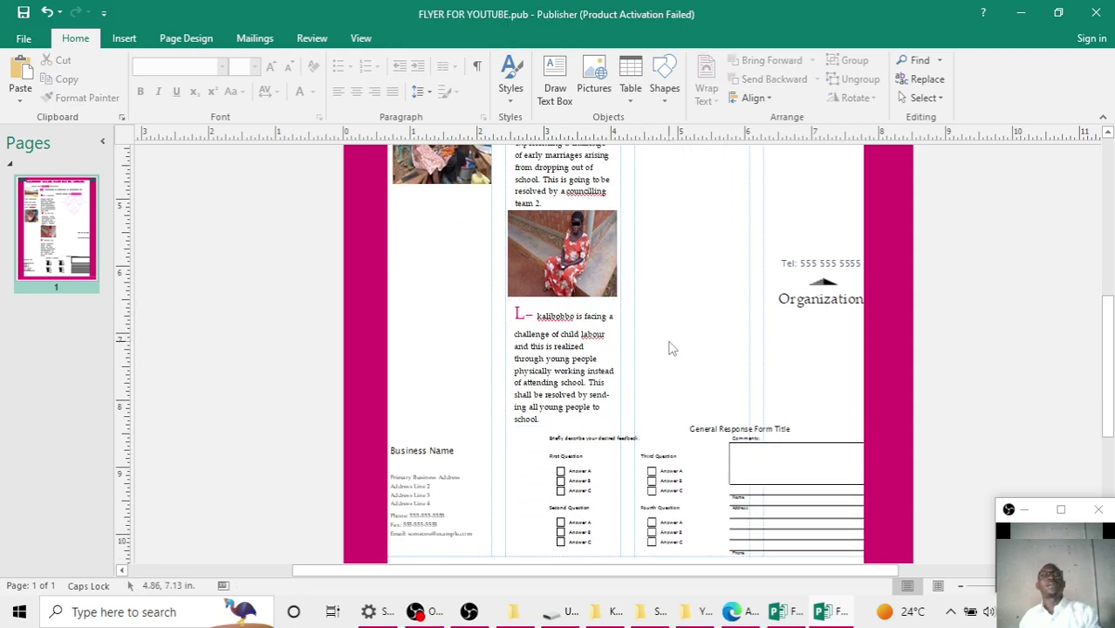
Examine the lower half of the finished FLYER.pub for the layout around the "L" paragraph and return to FLYER FOR YOUTUBE.pub
scroll(738, 347, up, 3)
scroll(735, 347, down, 2)
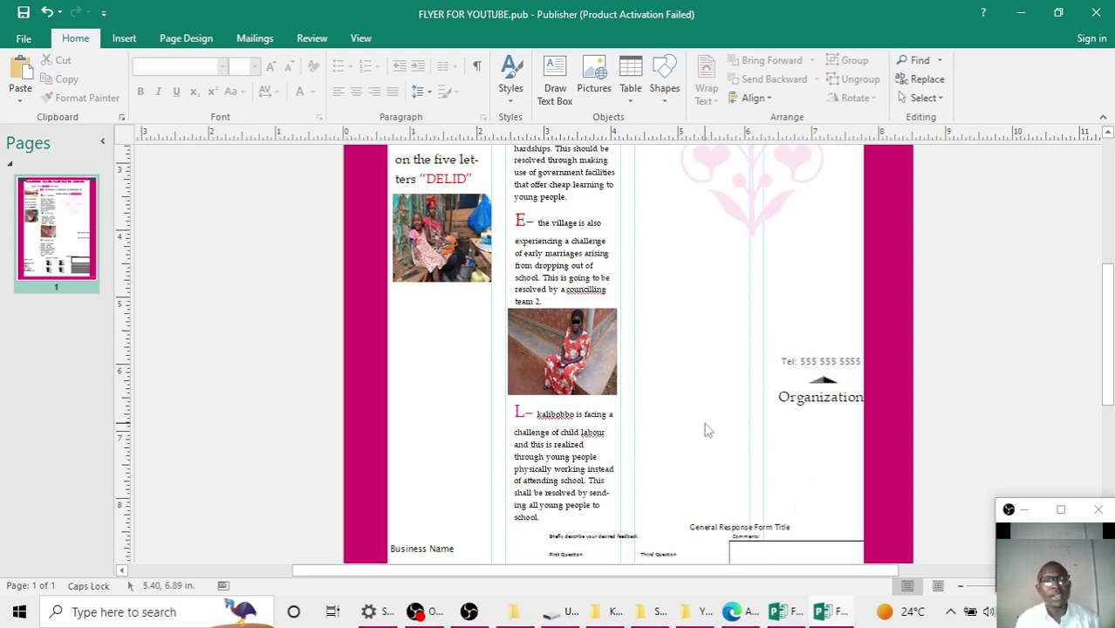
click(785, 614)
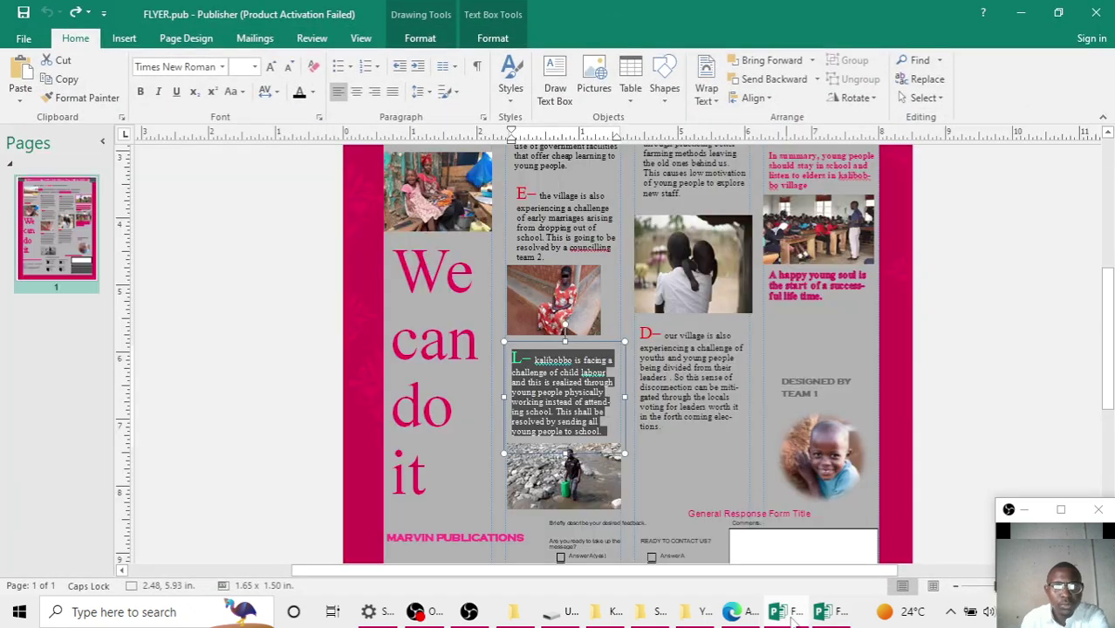
scroll(638, 423, down, 1)
scroll(566, 446, down, 1)
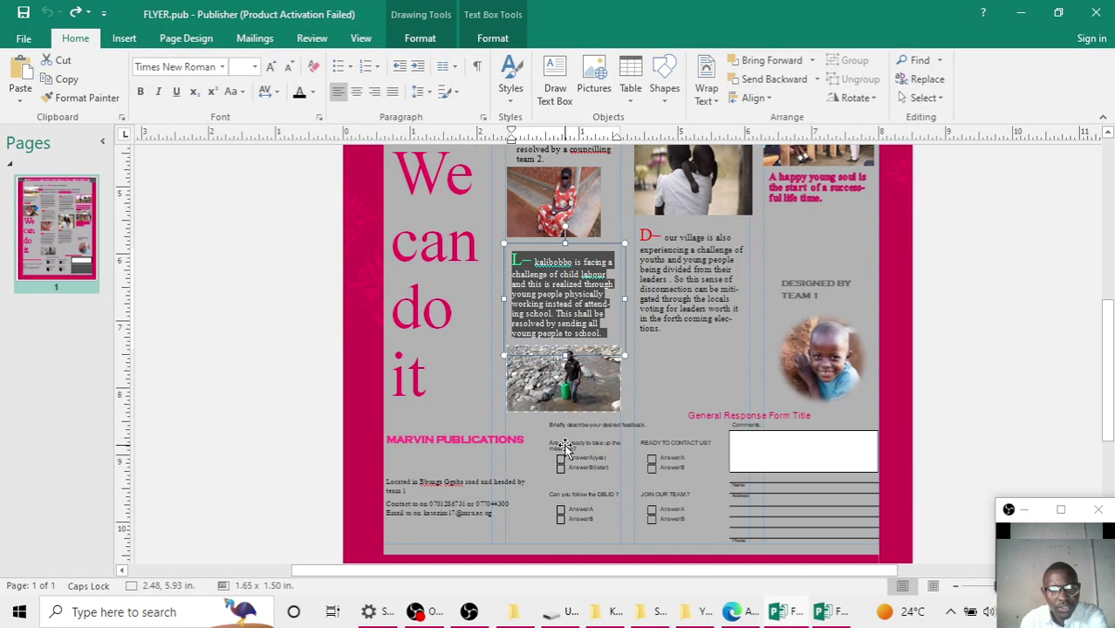
scroll(628, 349, up, 4)
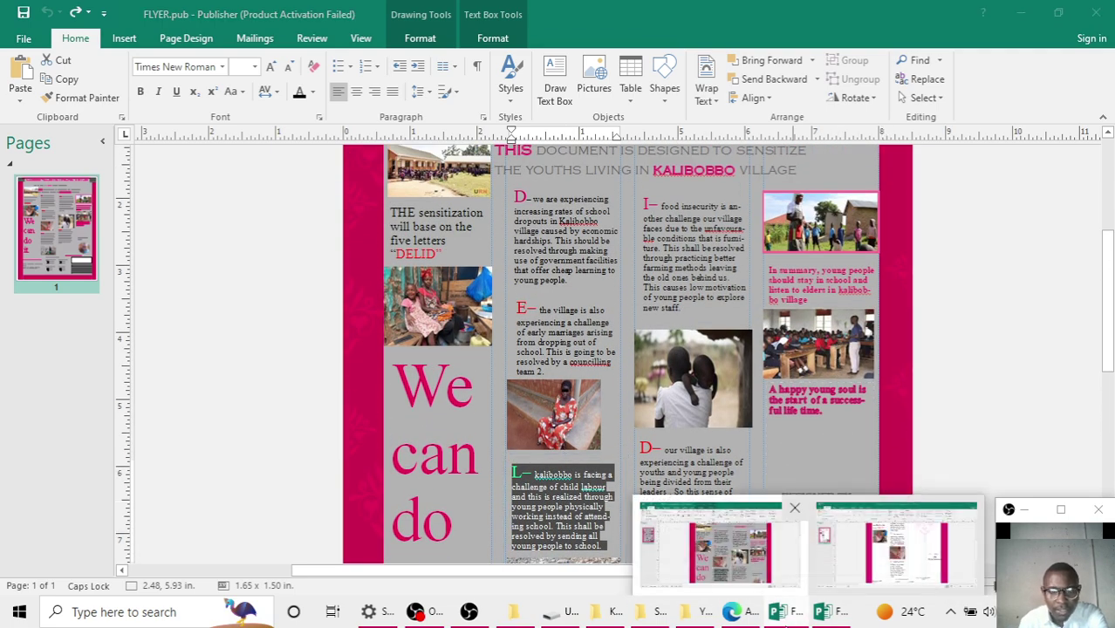
click(816, 613)
Select all the feedback question and answer boxes and nudge them down together to make room beneath the "L" paragraph
scroll(567, 458, down, 1)
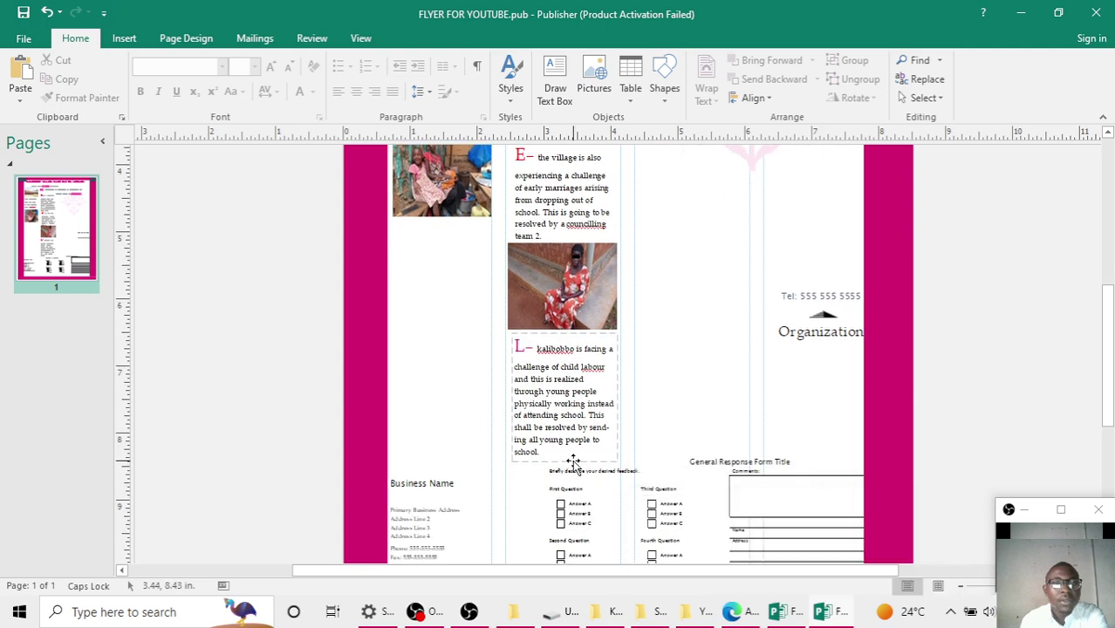
click(564, 455)
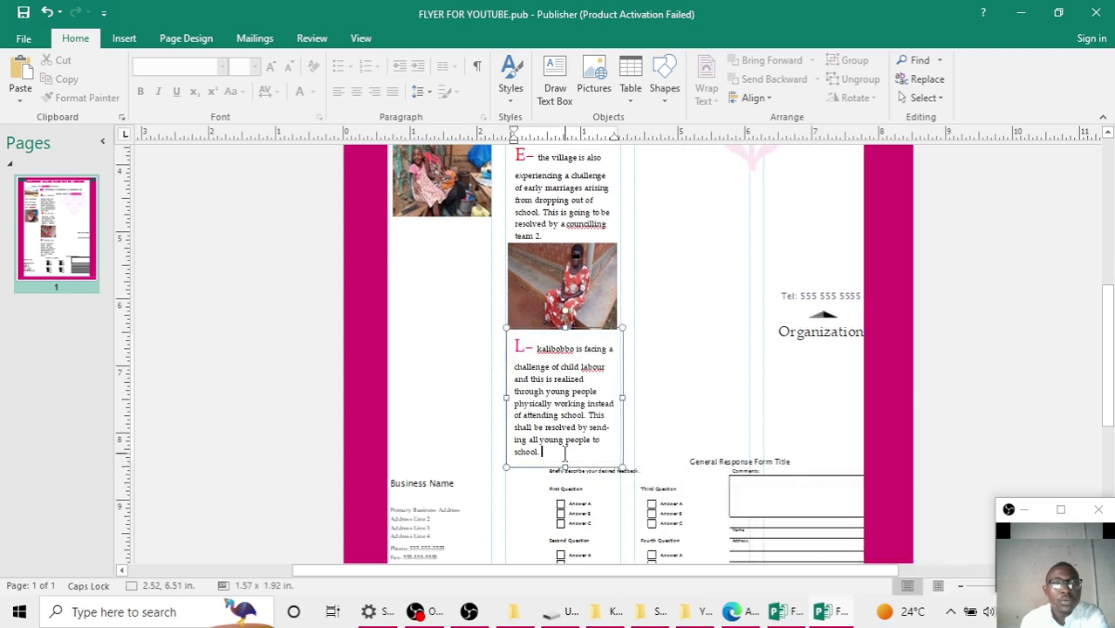
click(584, 504)
scroll(589, 497, down, 1)
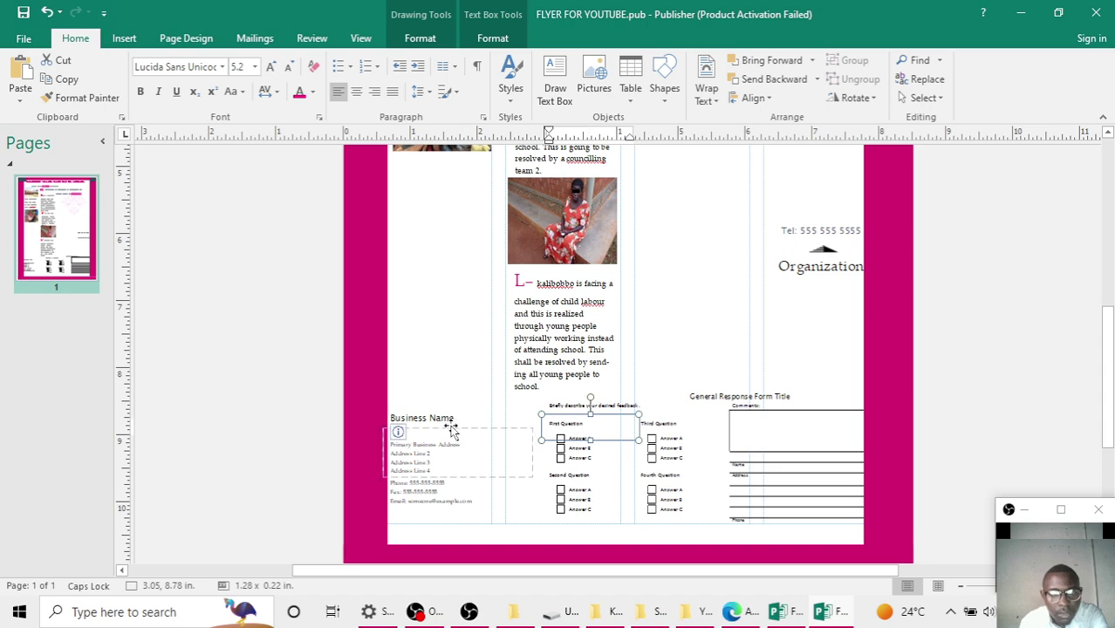
drag(408, 388, 859, 299)
scroll(856, 320, up, 1)
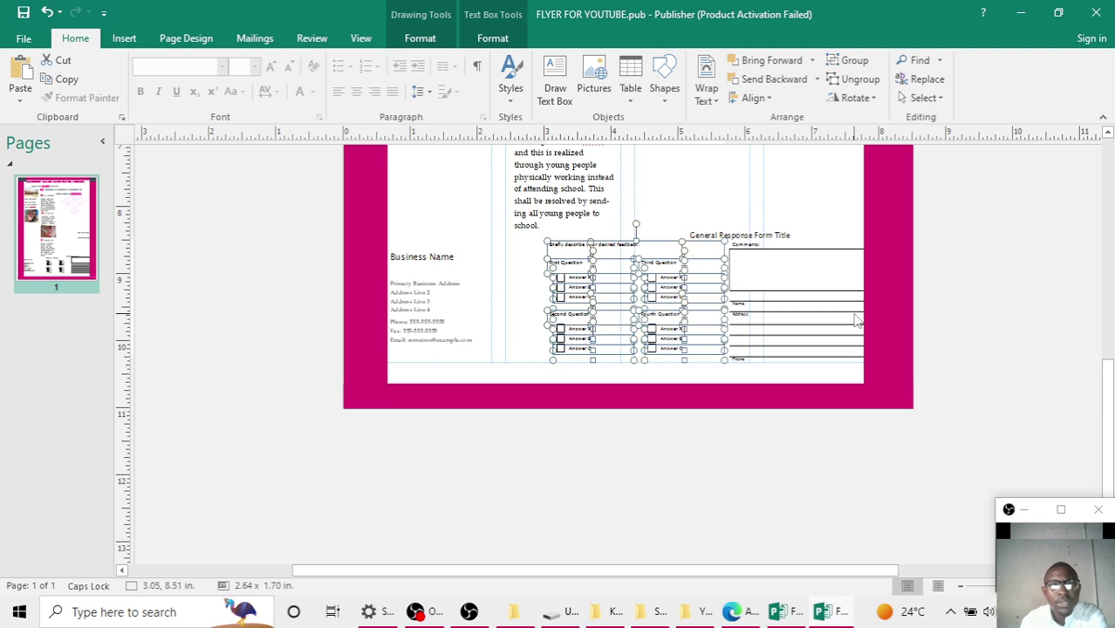
key(Down)
key(Down)
key(Down)
key(Down)
key(Down)
key(Down)
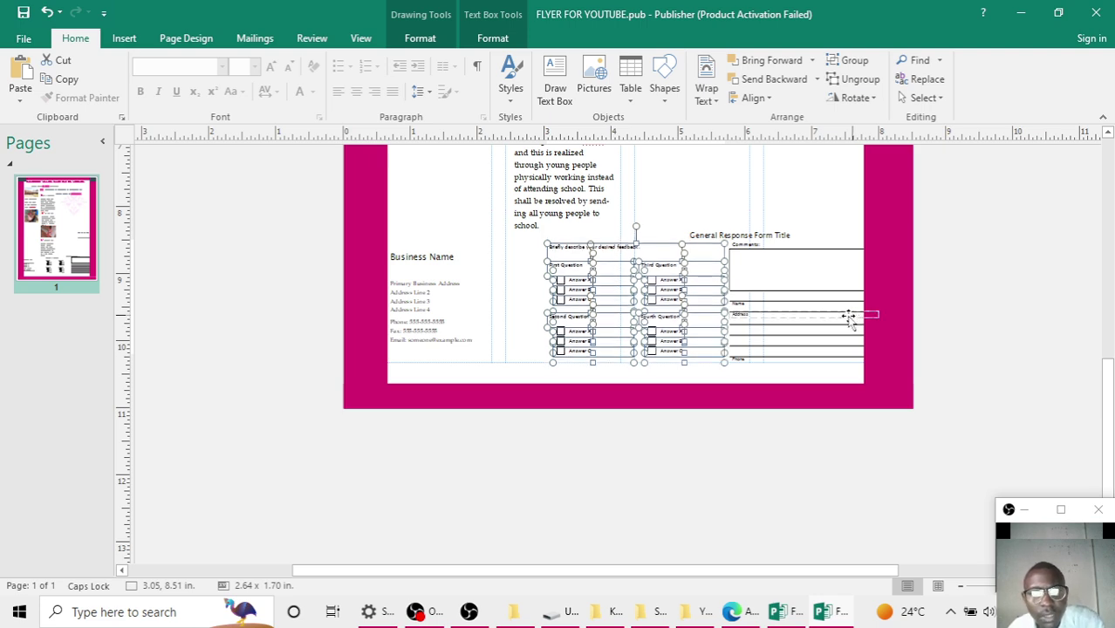
key(Down)
key(Down)
key(Down)
key(Down)
key(Down)
key(Down)
key(Down)
key(Down)
key(Down)
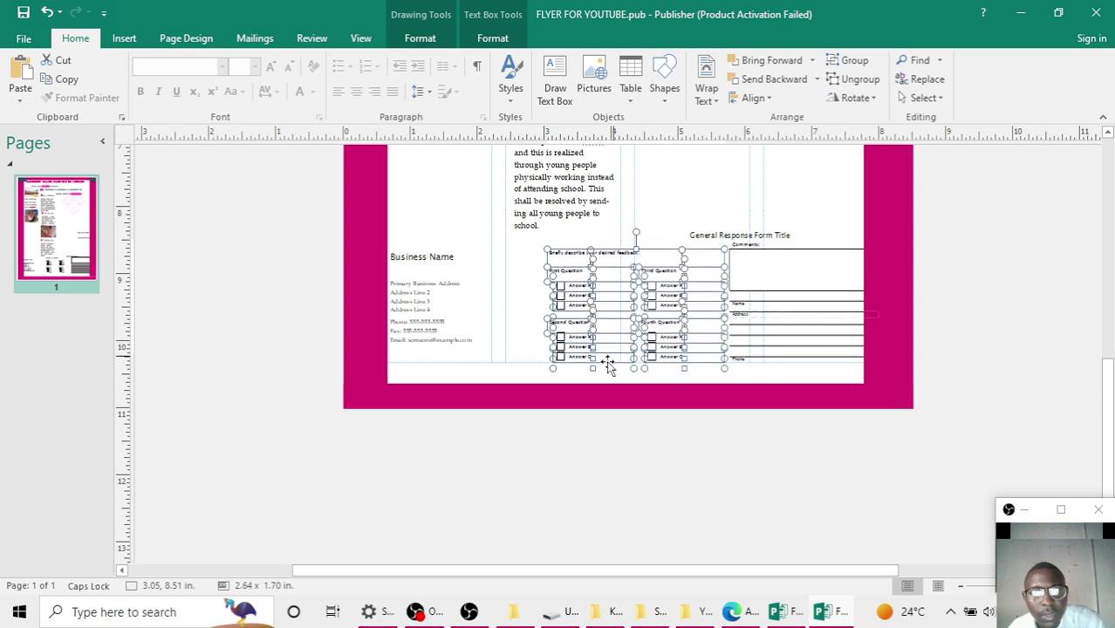
key(Down)
key(Down)
key(Down)
key(Down)
key(Down)
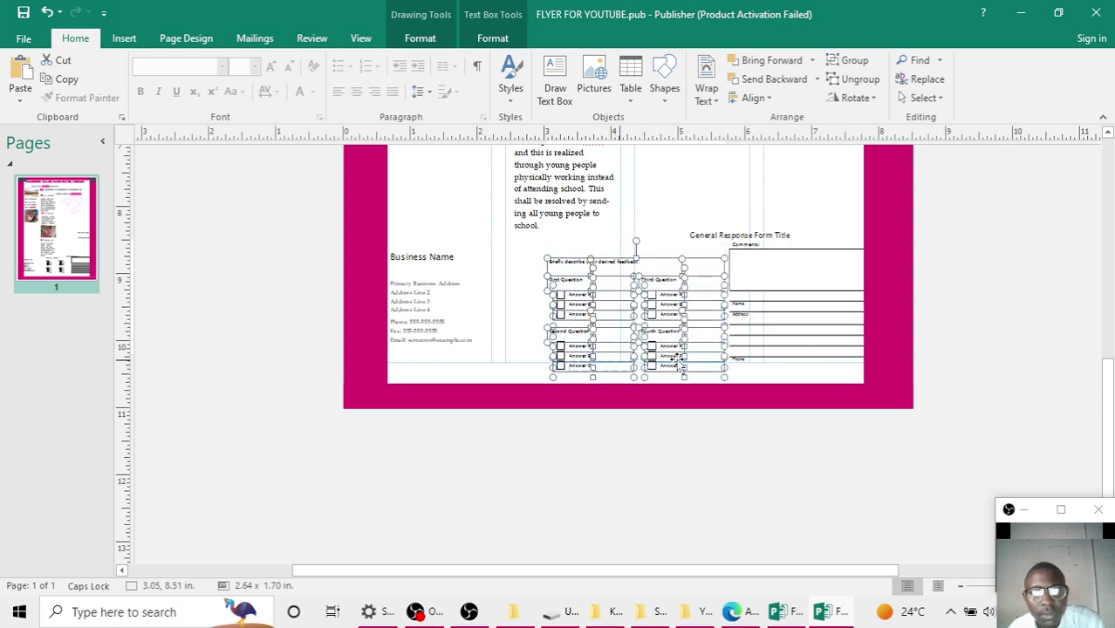
click(706, 212)
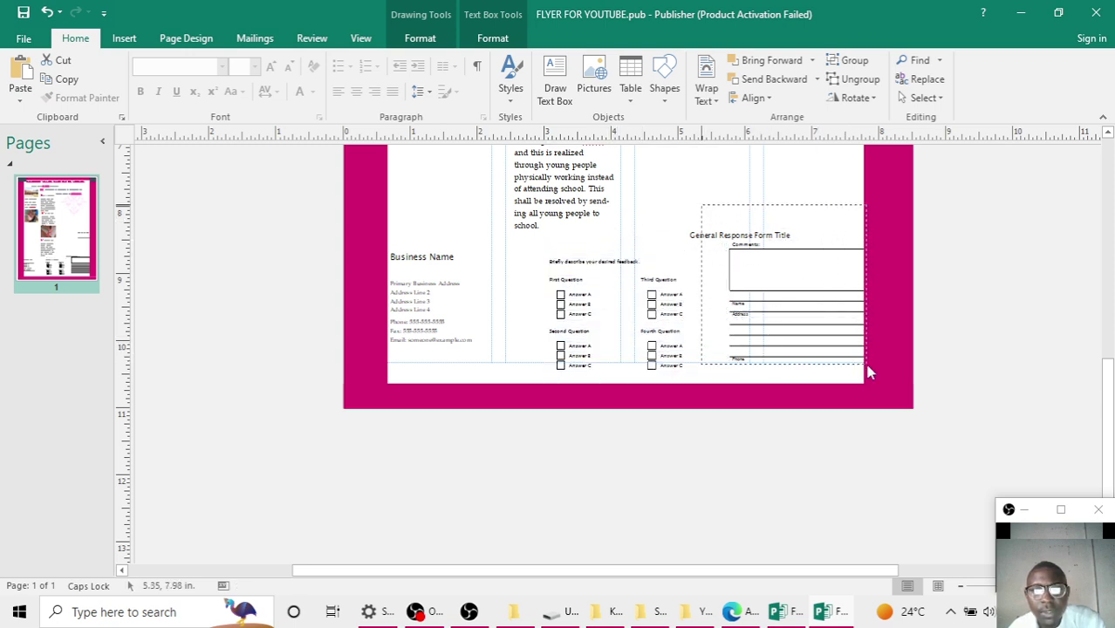
click(873, 364)
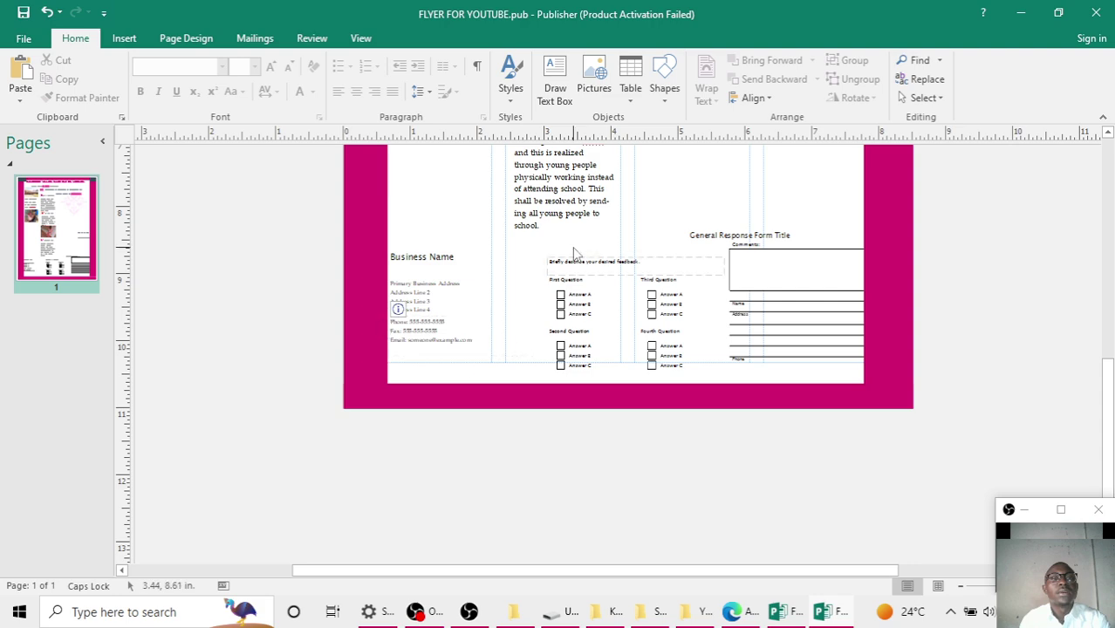
Compare the layout around the "L" paragraph in FLYER FOR YOUTUBE.pub with the finished FLYER.pub
scroll(611, 270, up, 5)
scroll(615, 272, up, 8)
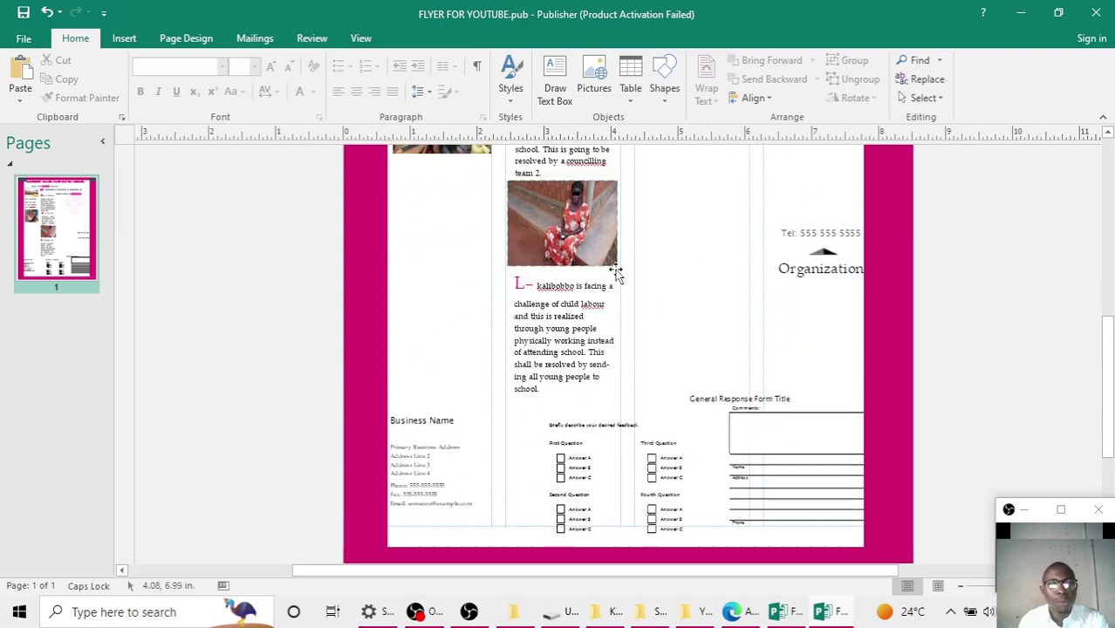
scroll(577, 308, down, 5)
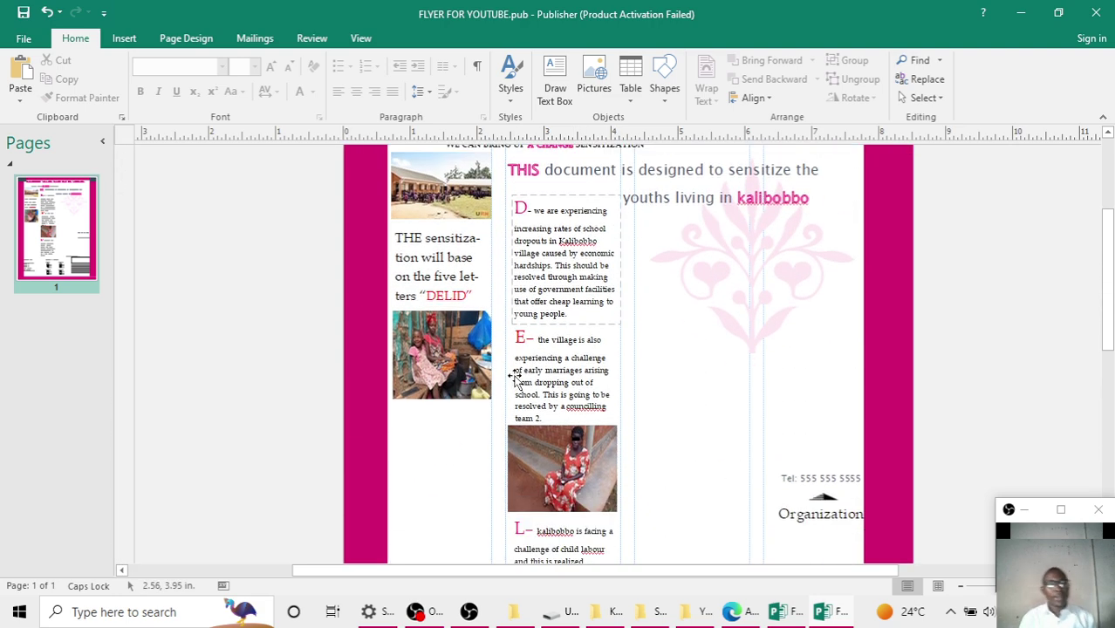
click(1023, 14)
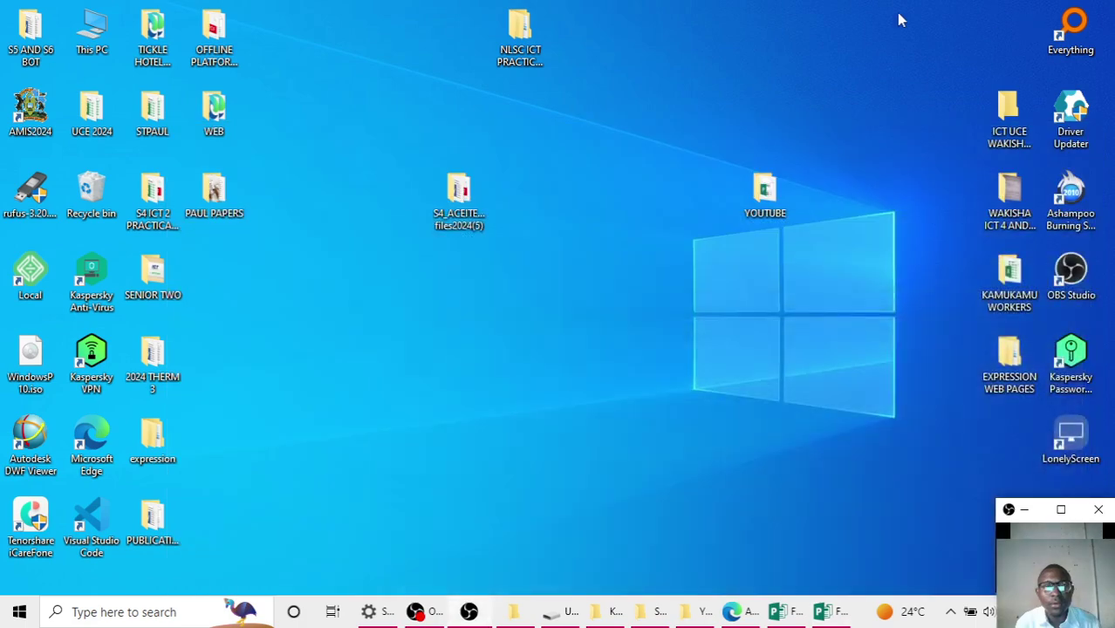
click(802, 613)
scroll(740, 456, down, 2)
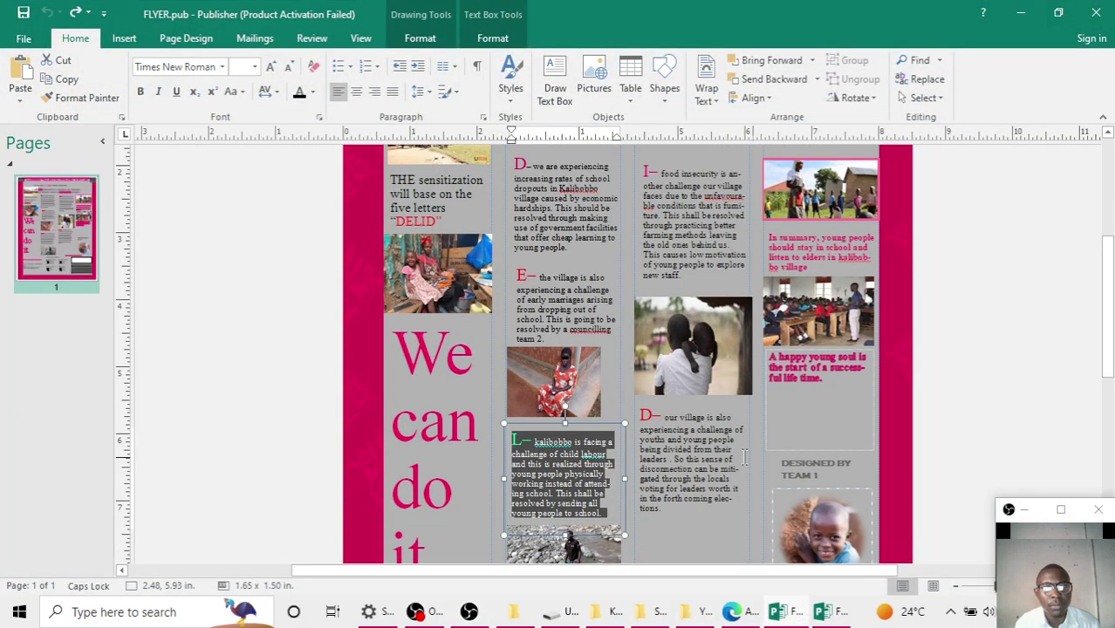
scroll(740, 456, up, 2)
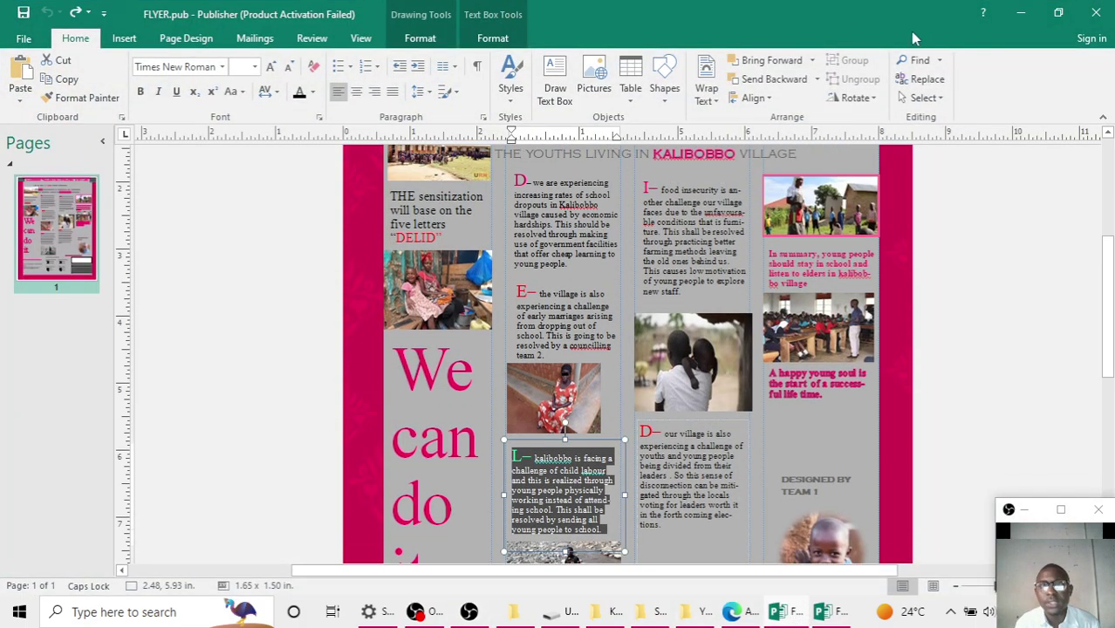
click(1019, 16)
Copy the picture download.jpg from the S4_ACEITEKA_support files2024(5) folder on the desktop
double_click(459, 202)
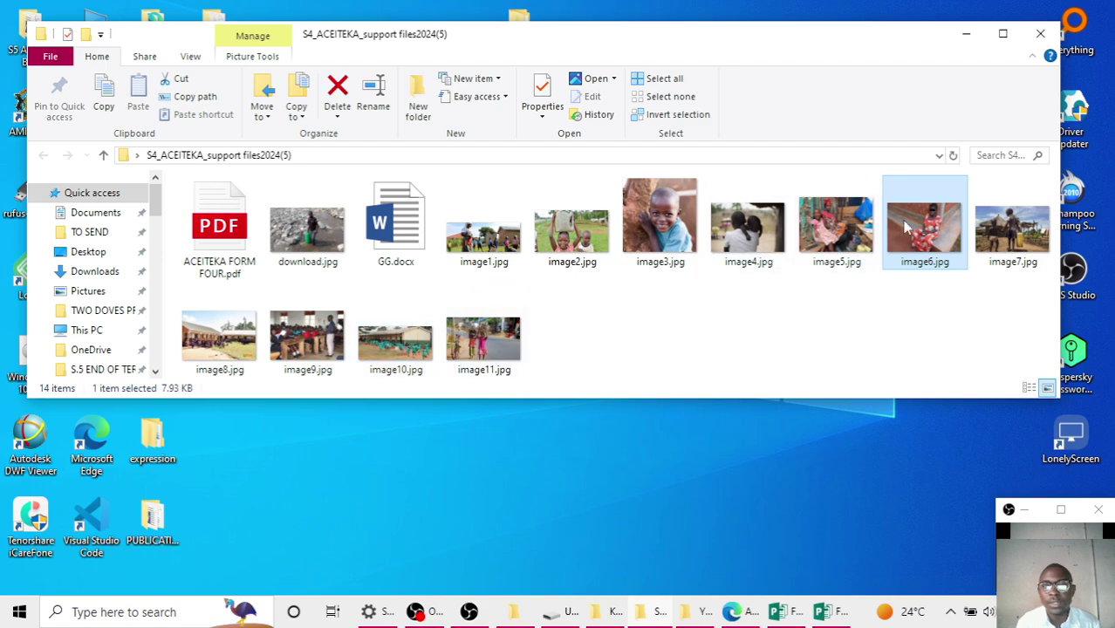
double_click(284, 228)
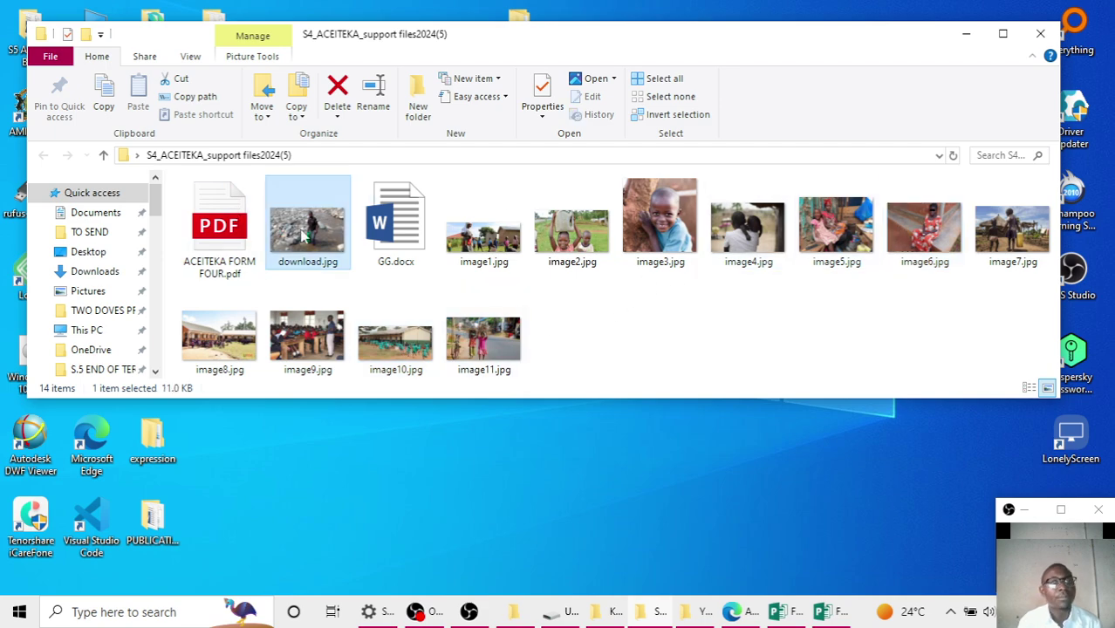
right_click(303, 234)
click(319, 498)
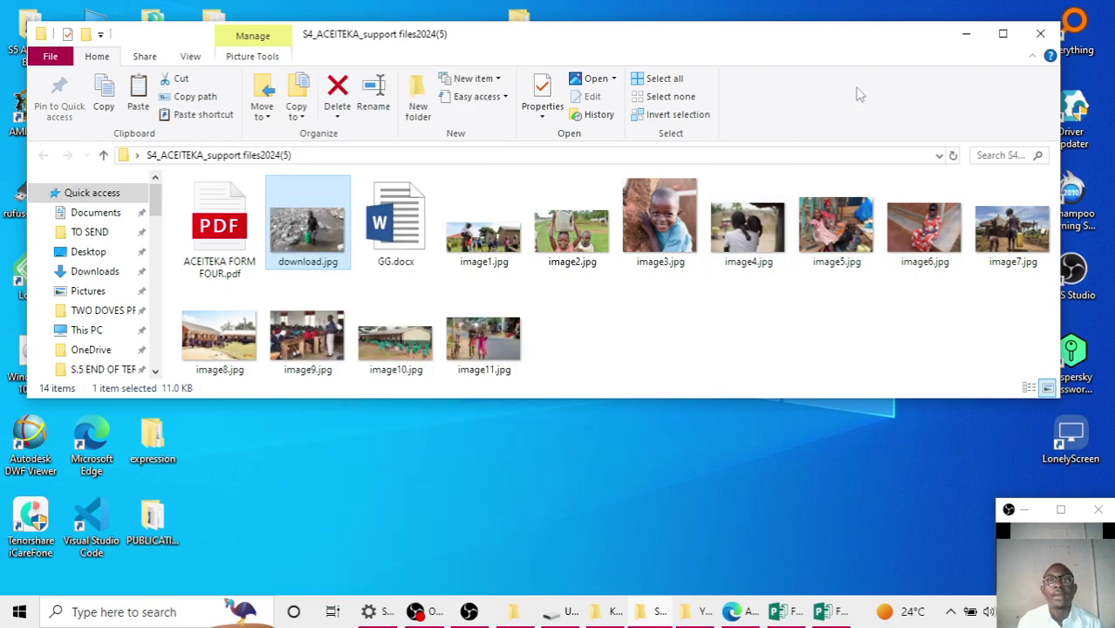
Paste the copied picture into FLYER FOR YOUTUBE.pub and move it beneath the "L" paragraph
click(966, 33)
click(777, 612)
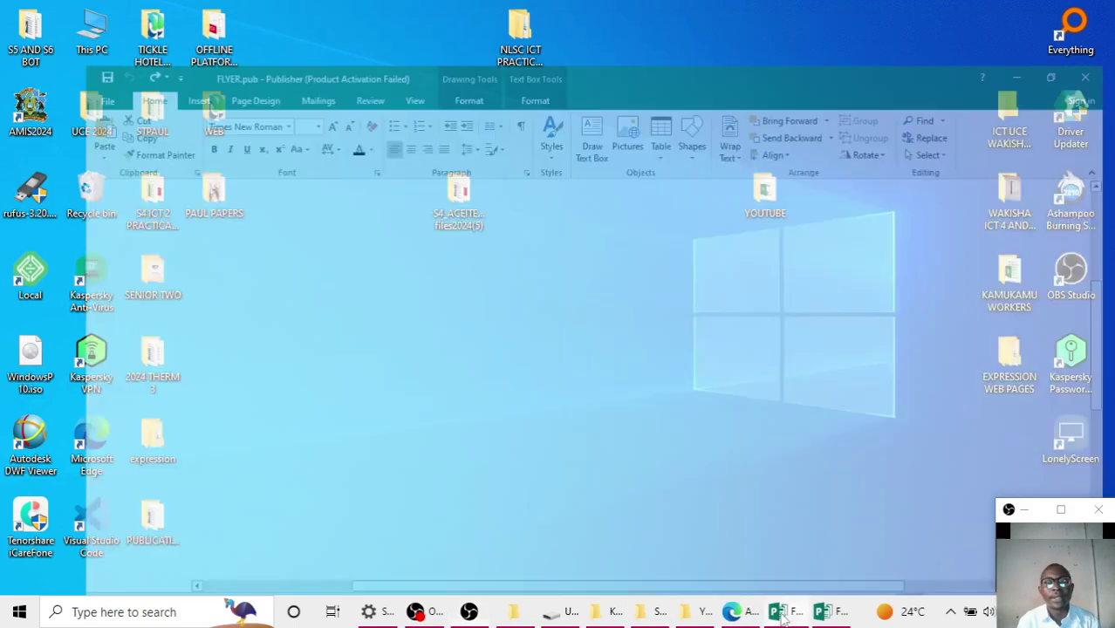
click(829, 615)
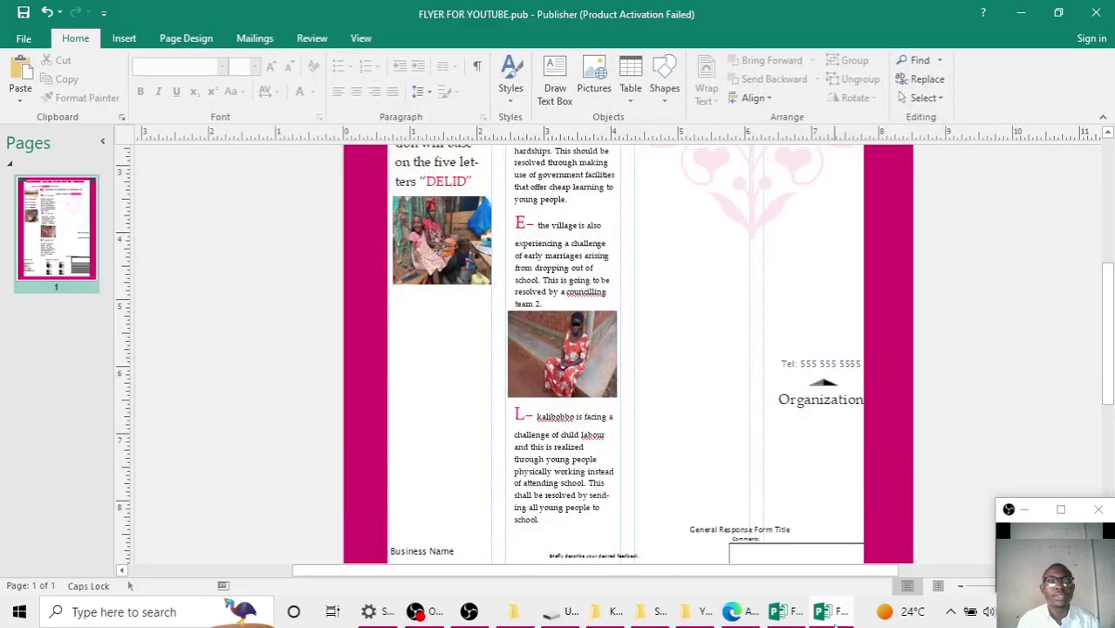
scroll(583, 447, down, 1)
right_click(682, 402)
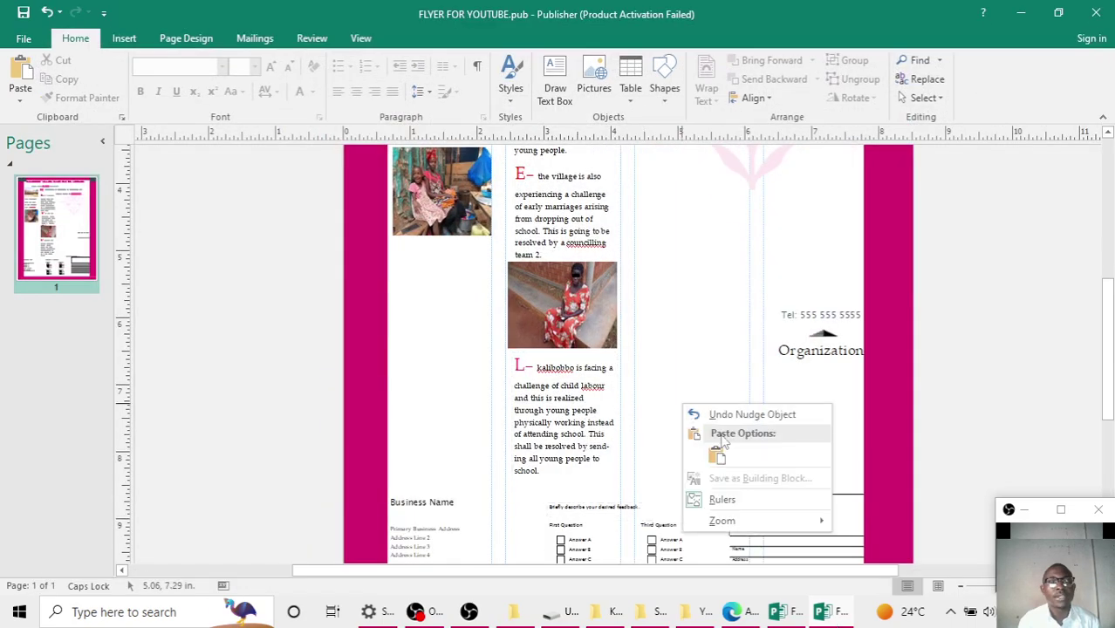
click(717, 458)
drag(708, 407, 562, 496)
click(734, 377)
Copy the whole "I" paragraph about food insecurity from the finished FLYER.pub and return to FLYER FOR YOUTUBE.pub
scroll(665, 394, up, 6)
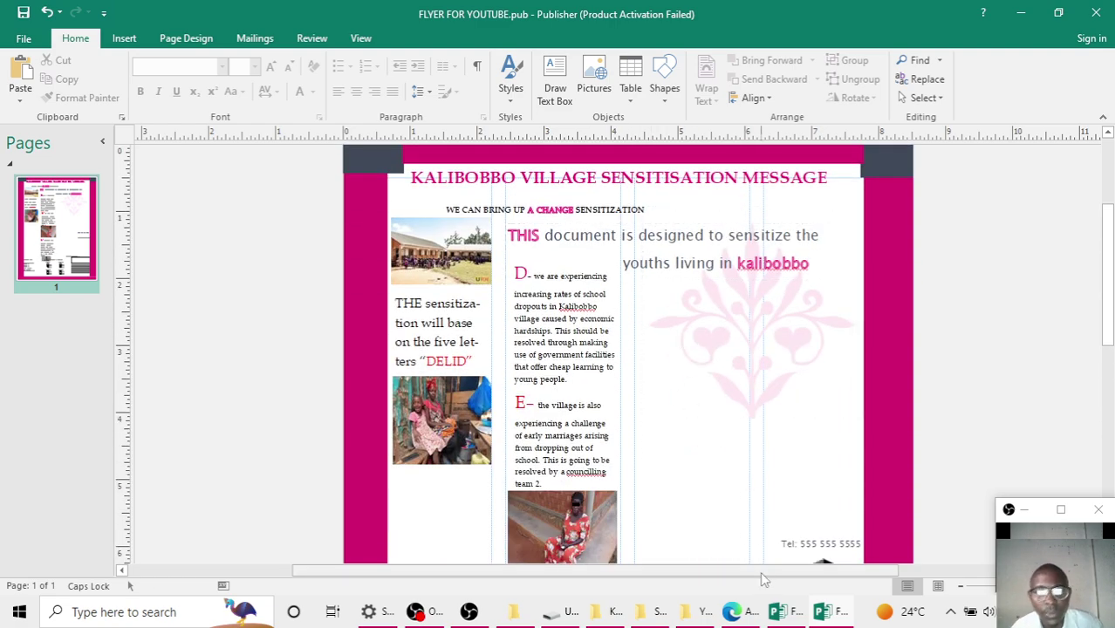
click(790, 613)
scroll(689, 349, up, 1)
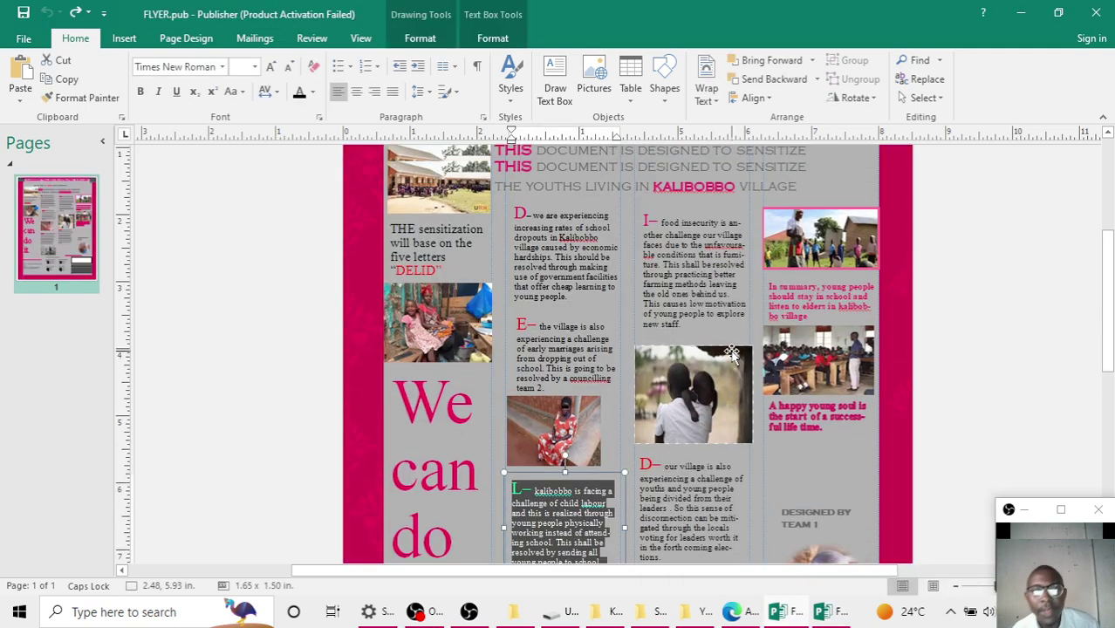
drag(691, 342, 696, 209)
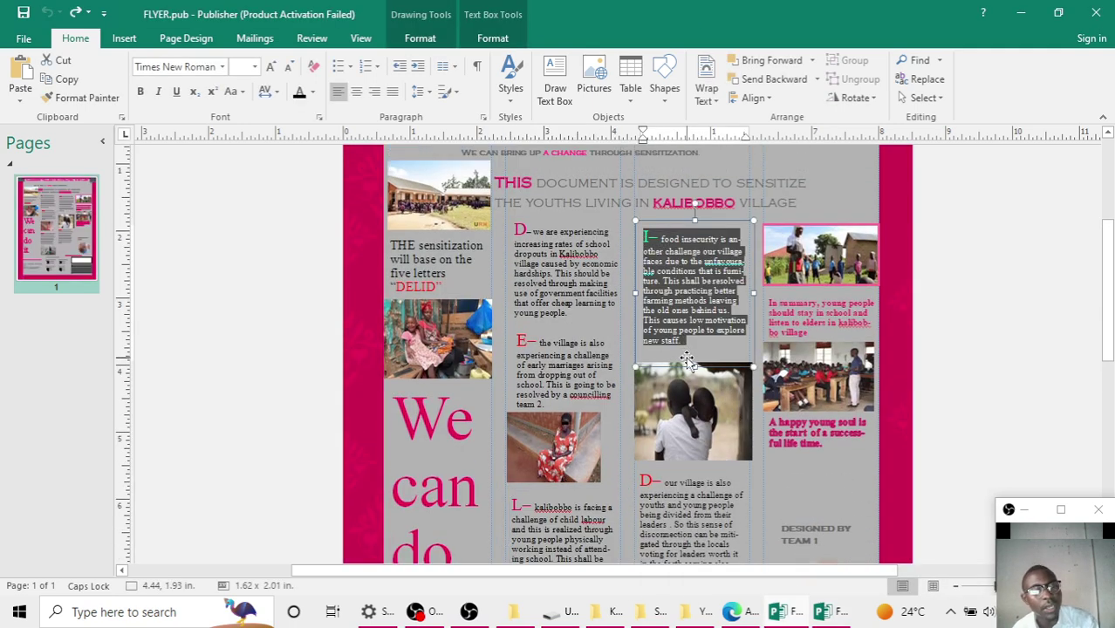
click(1021, 13)
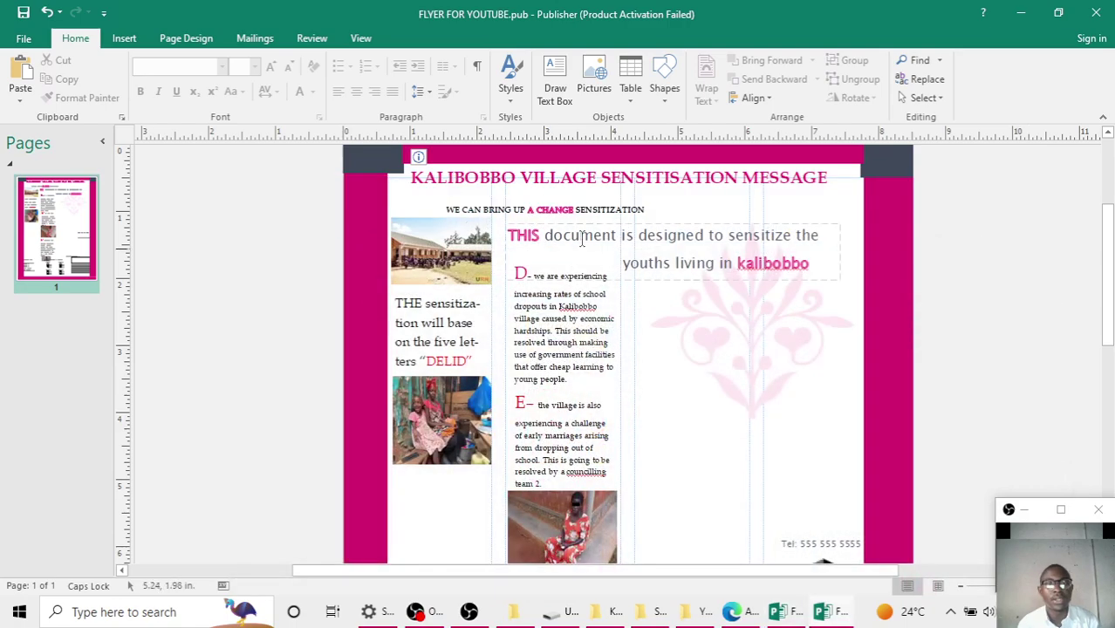
Draw a text box about 1.60 × 1.67 in beneath "youths living in kalibobbo" in the third column and paste the "I" paragraph into it
click(161, 40)
click(123, 38)
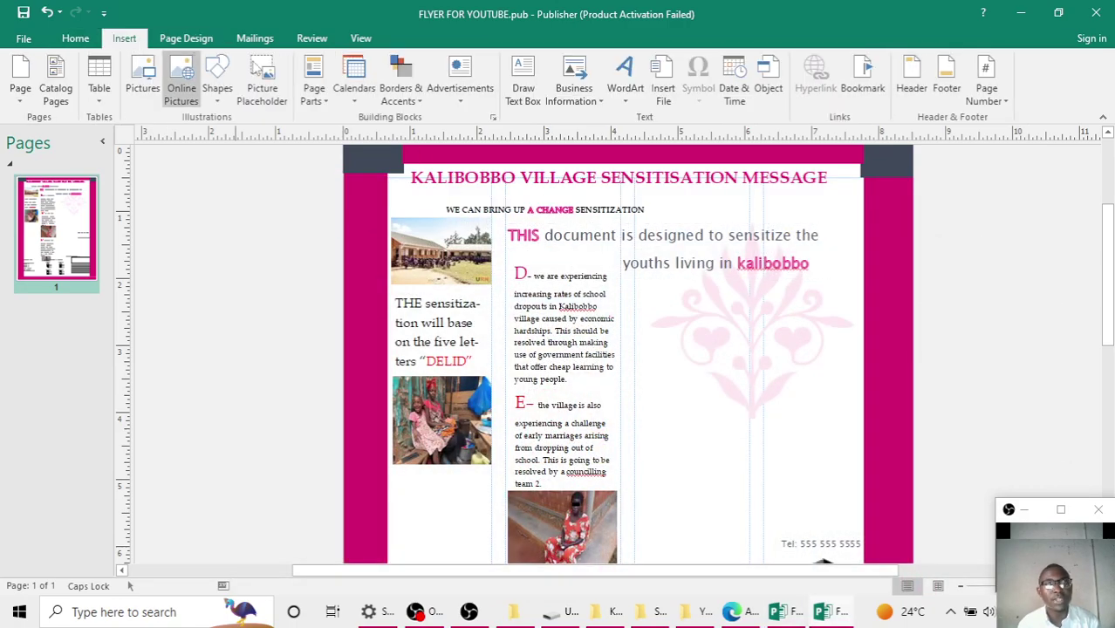
click(539, 99)
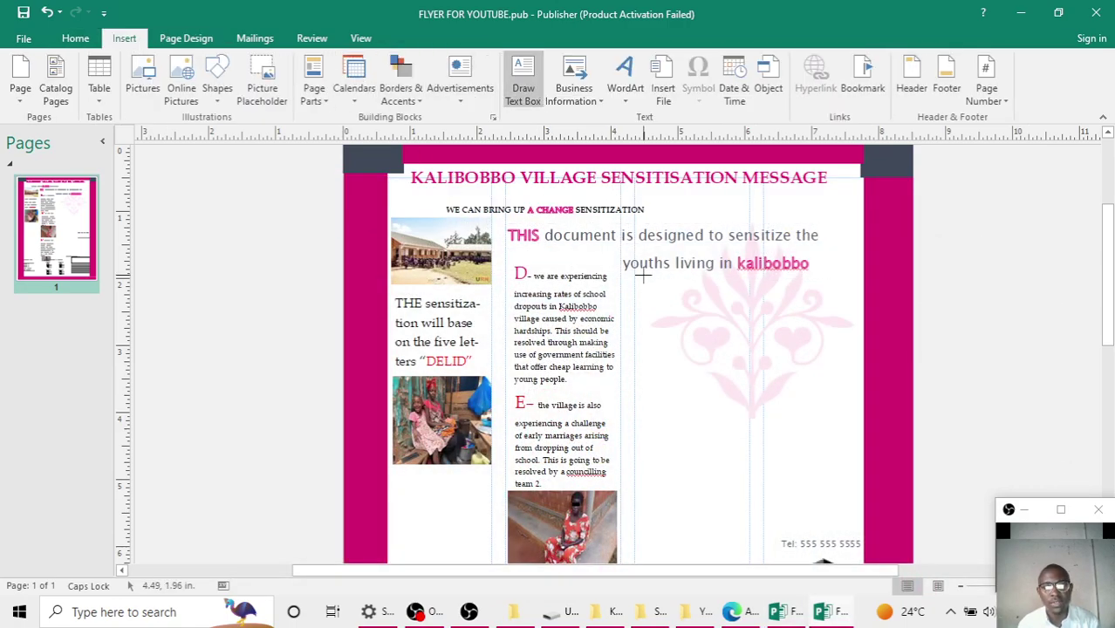
mouse_move(643, 277)
mouse_down()
mouse_move(749, 353)
mouse_move(750, 392)
mouse_up()
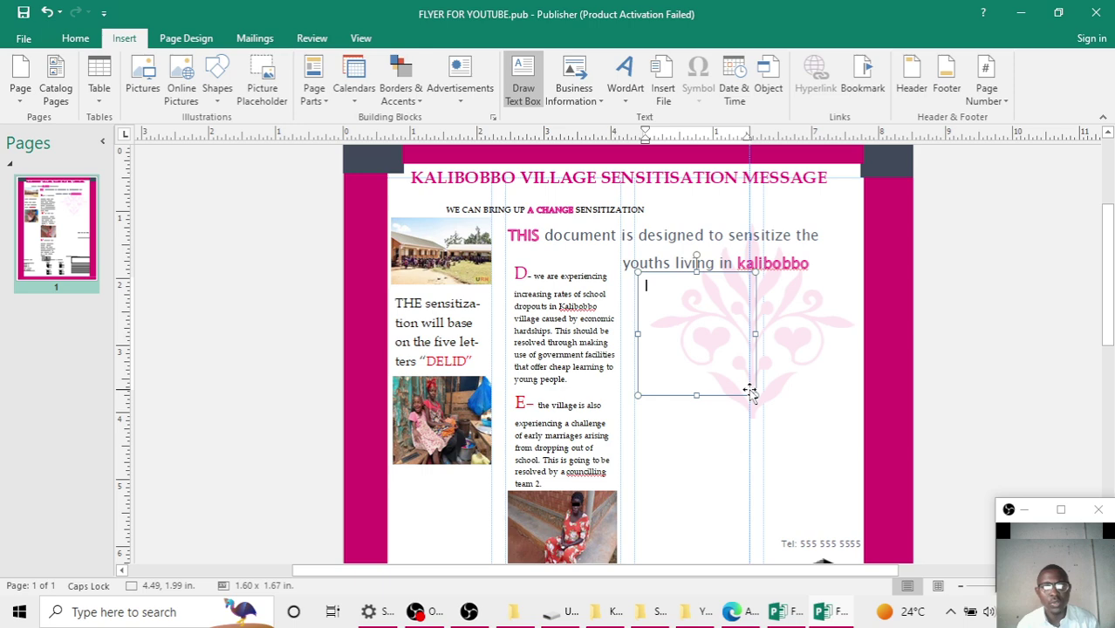
key(ctrl+v)
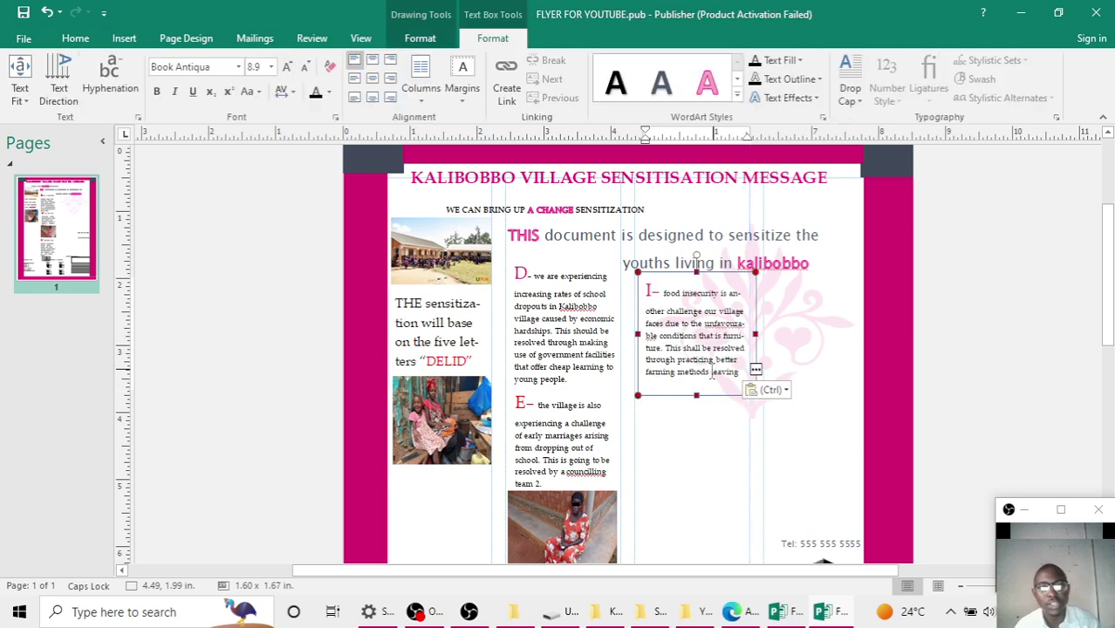
Widen the "I" paragraph's text box to about 1.80 in and lengthen it until all its text fits
drag(697, 394, 694, 412)
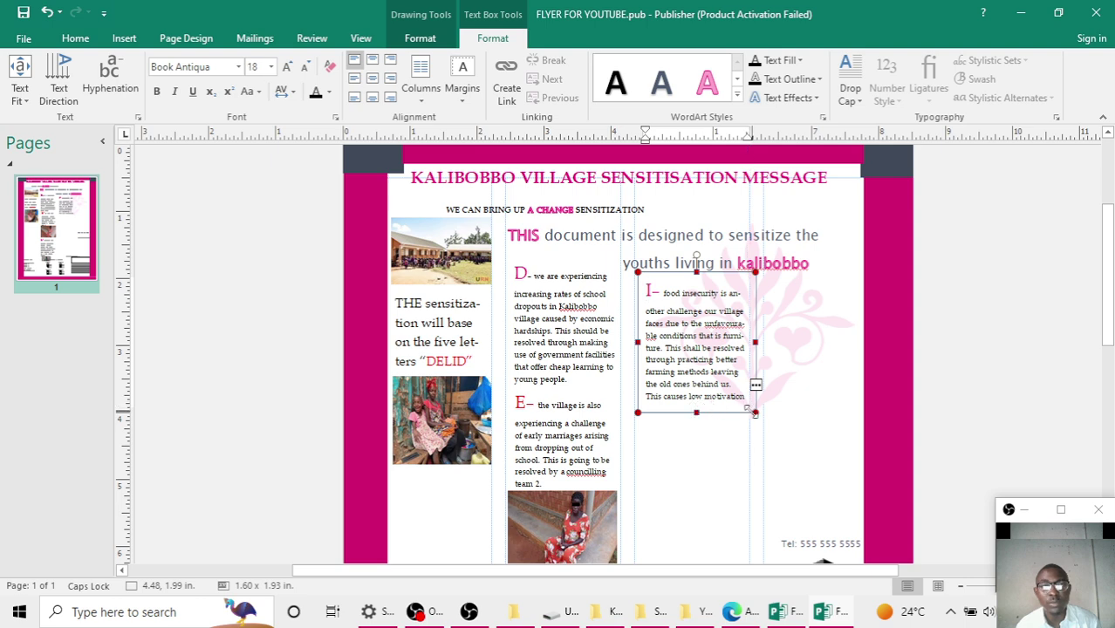
drag(753, 343, 768, 343)
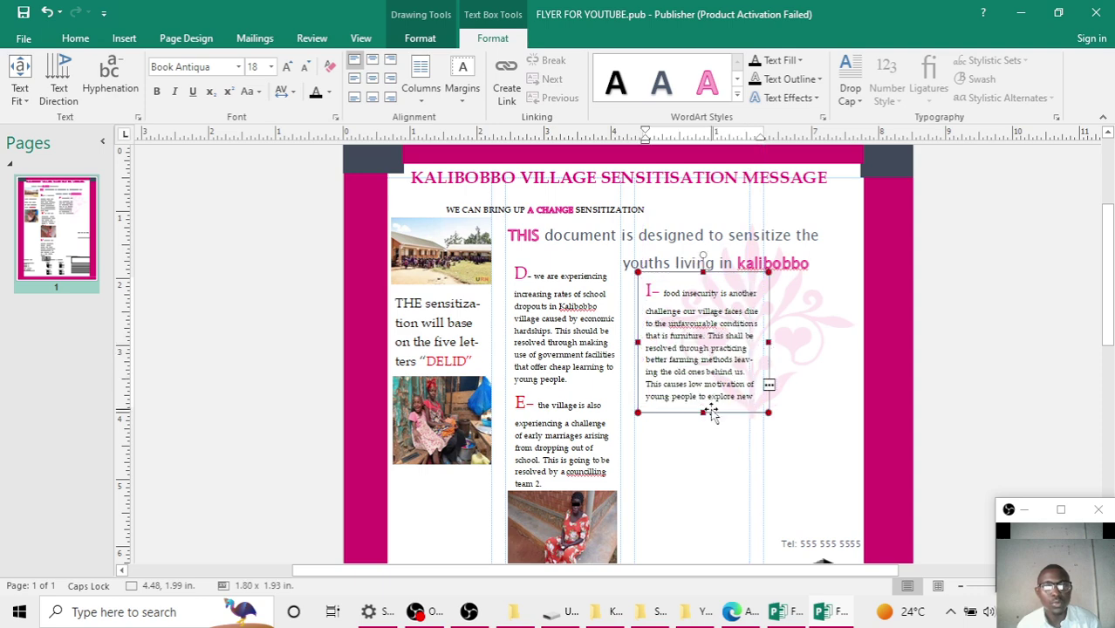
mouse_move(711, 415)
mouse_down()
mouse_move(697, 431)
mouse_move(706, 430)
mouse_up()
Widen the first "D" paragraph's text box to about 1.75 in
click(620, 344)
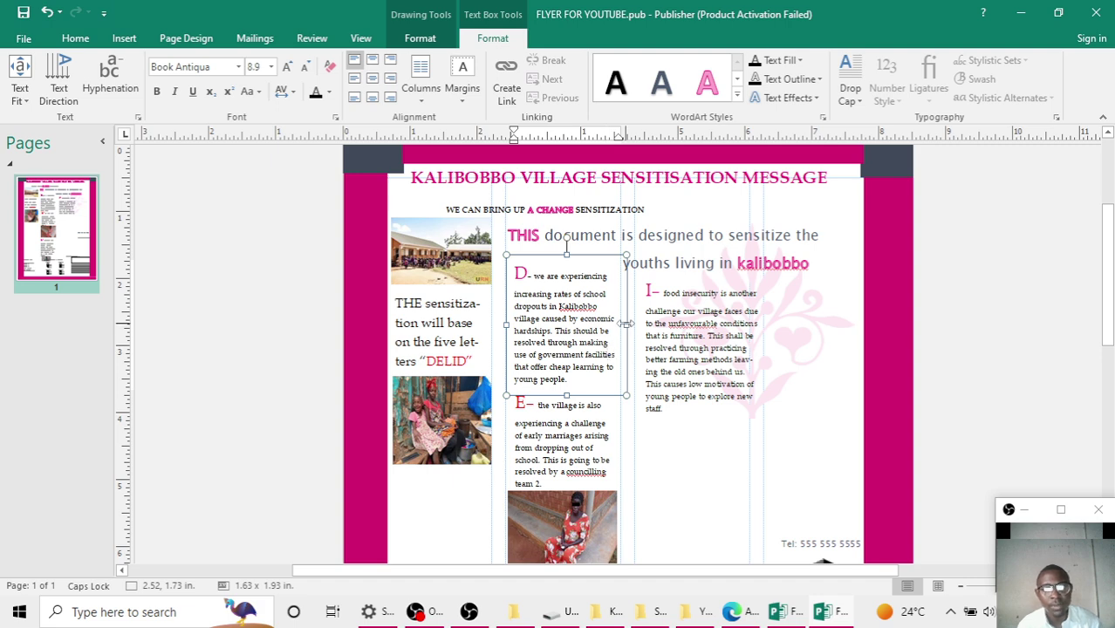
drag(625, 324, 636, 324)
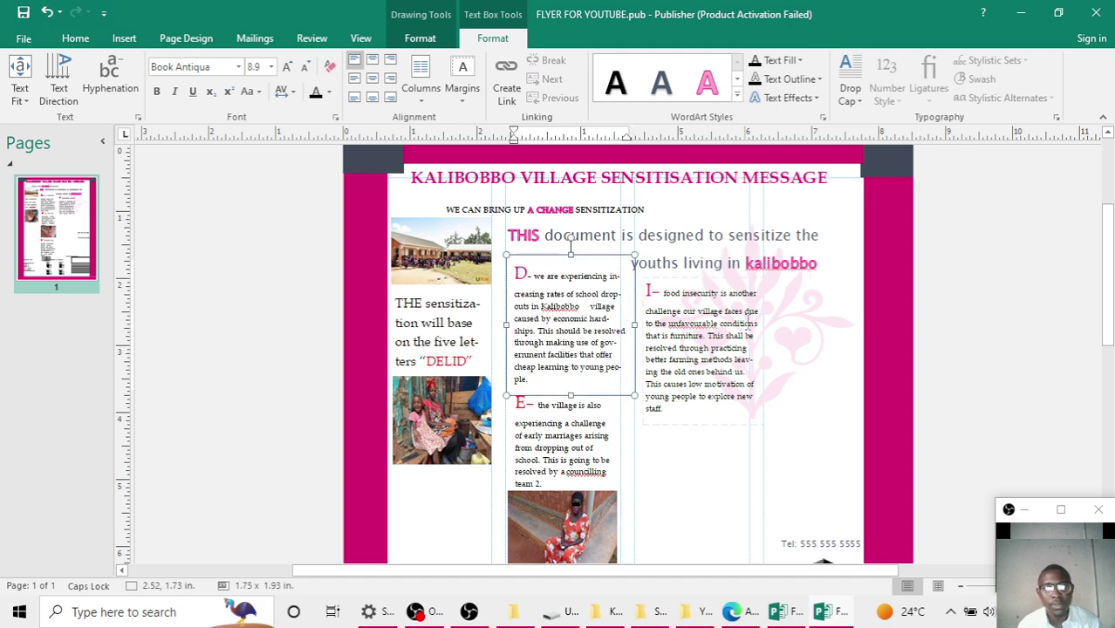
click(933, 292)
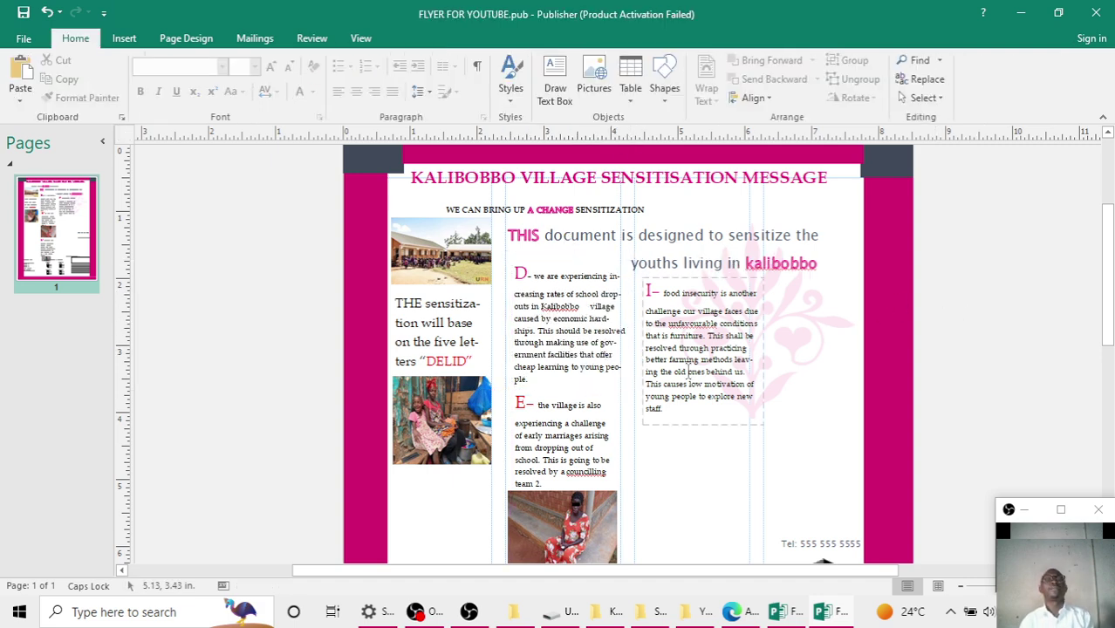
Copy the picture beneath the "I" paragraph, seen from behind with a white shirt, from the finished FLYER.pub
click(1022, 10)
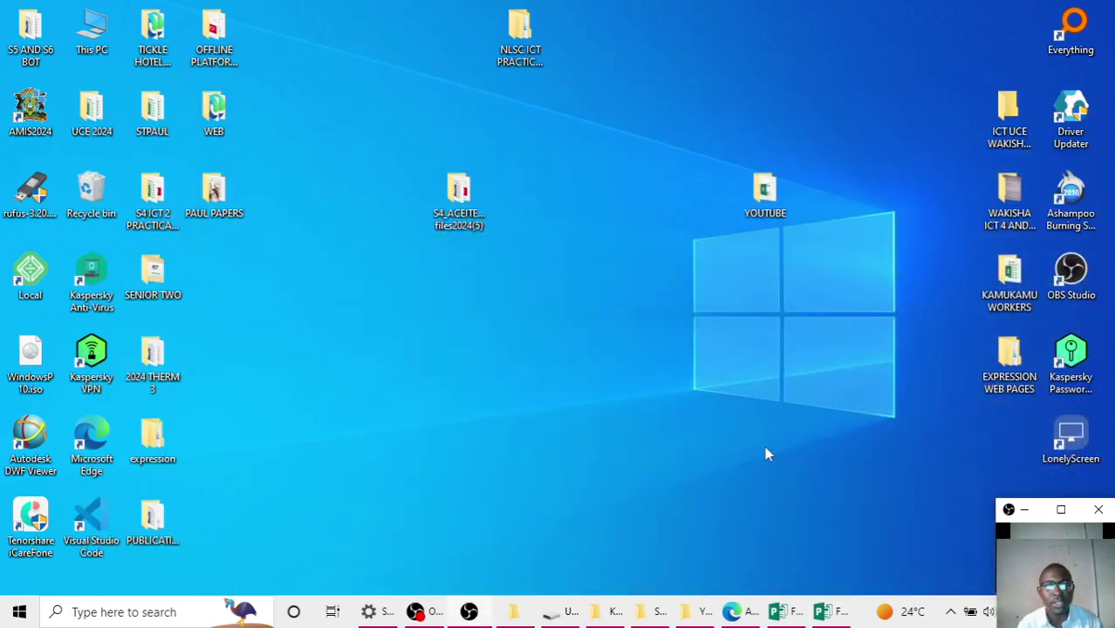
mouse_move(776, 612)
click(775, 528)
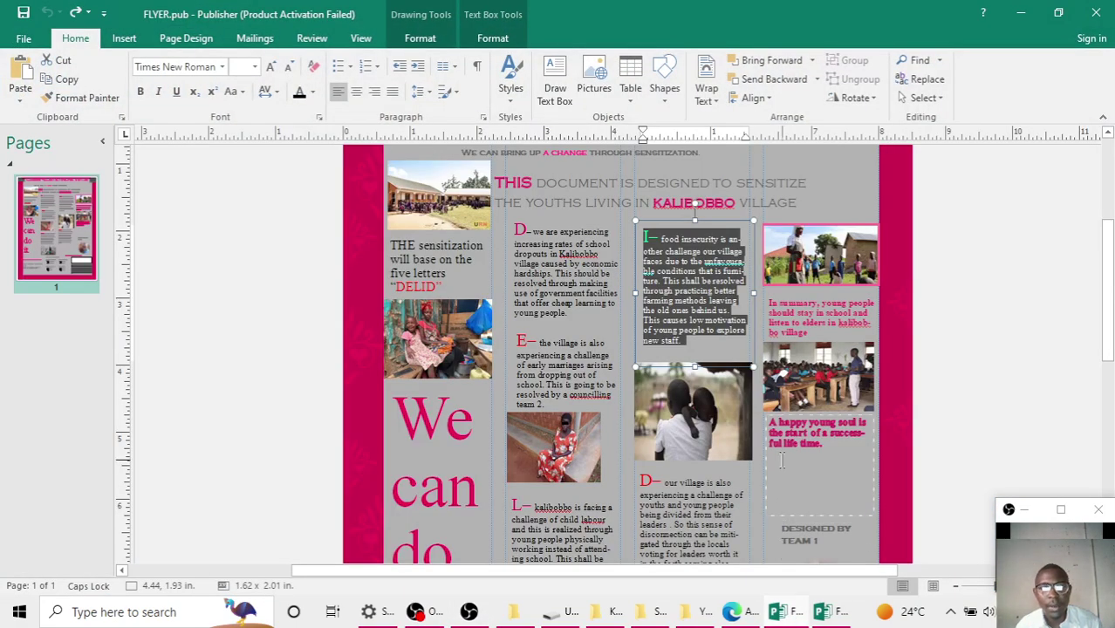
scroll(782, 463, down, 1)
click(677, 406)
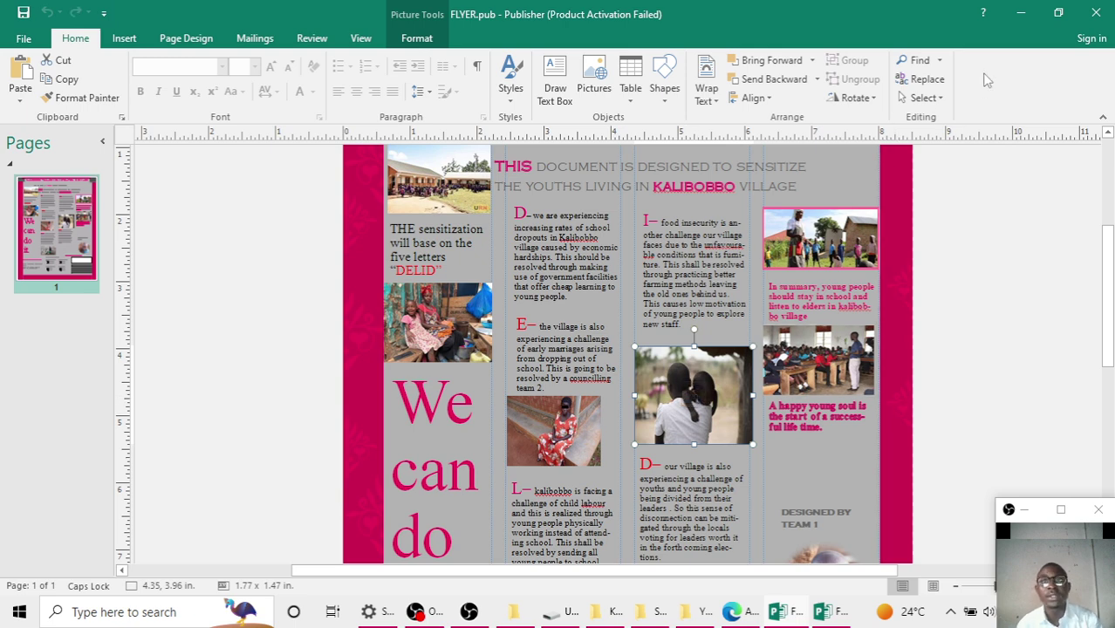
click(1020, 13)
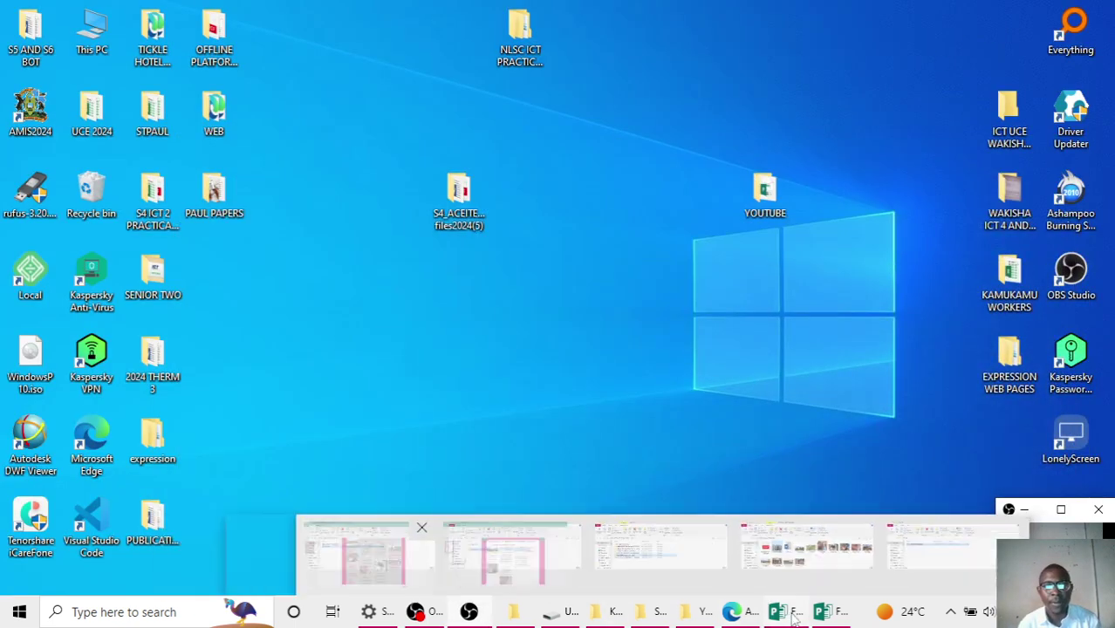
Paste the copied picture into FLYER FOR YOUTUBE.pub and move it below the "I" paragraph in the third column
mouse_move(820, 615)
click(853, 552)
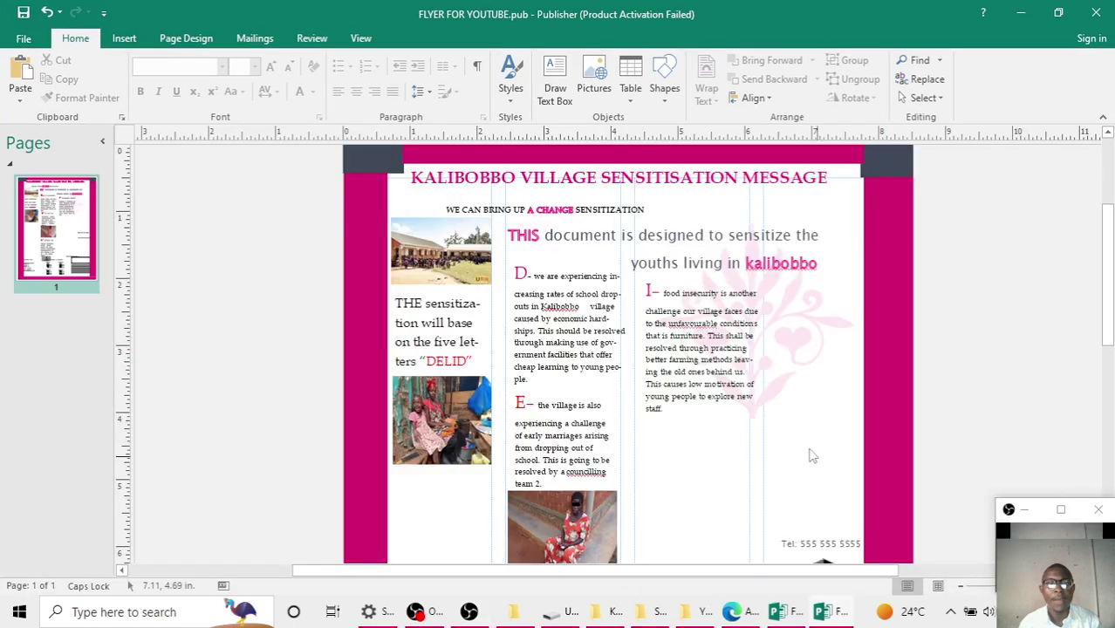
right_click(672, 420)
click(711, 274)
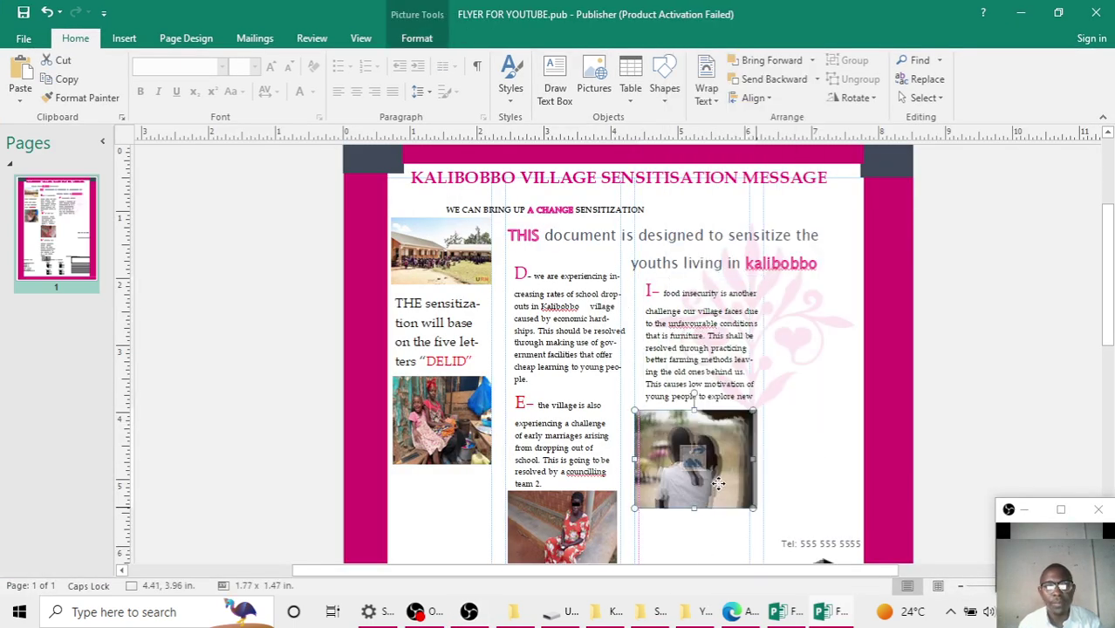
drag(718, 484, 724, 512)
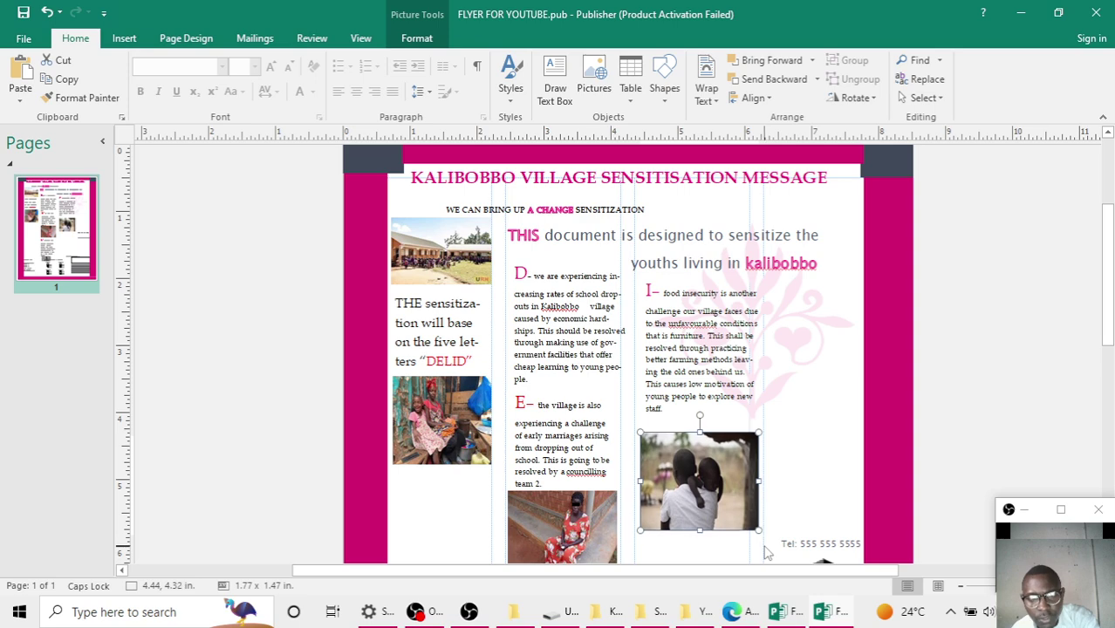
Nudge the pasted picture up until it sits directly beneath the last line of the "I" paragraph
key(Up)
key(Up)
key(Up)
key(Up)
key(Up)
key(Up)
key(Up)
key(Up)
key(Up)
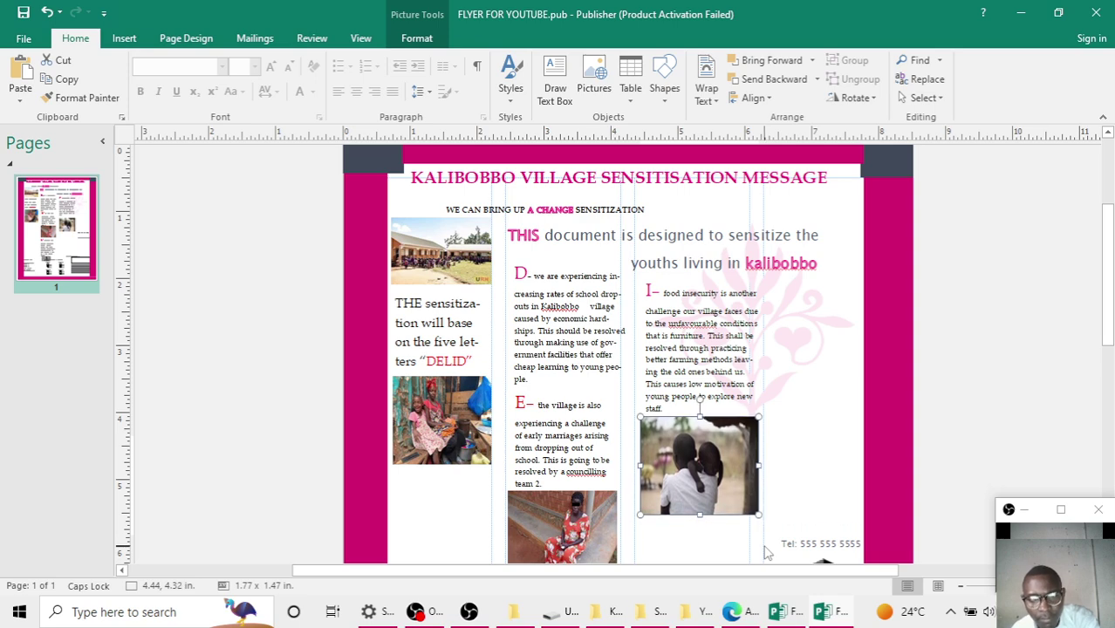
key(Up)
key(Down)
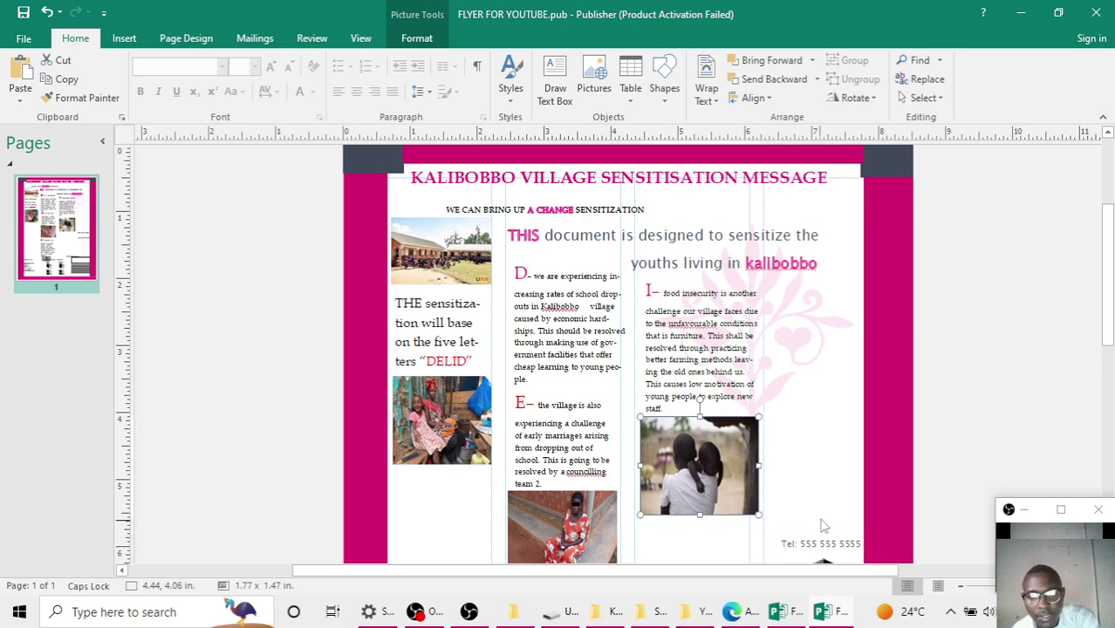
click(840, 494)
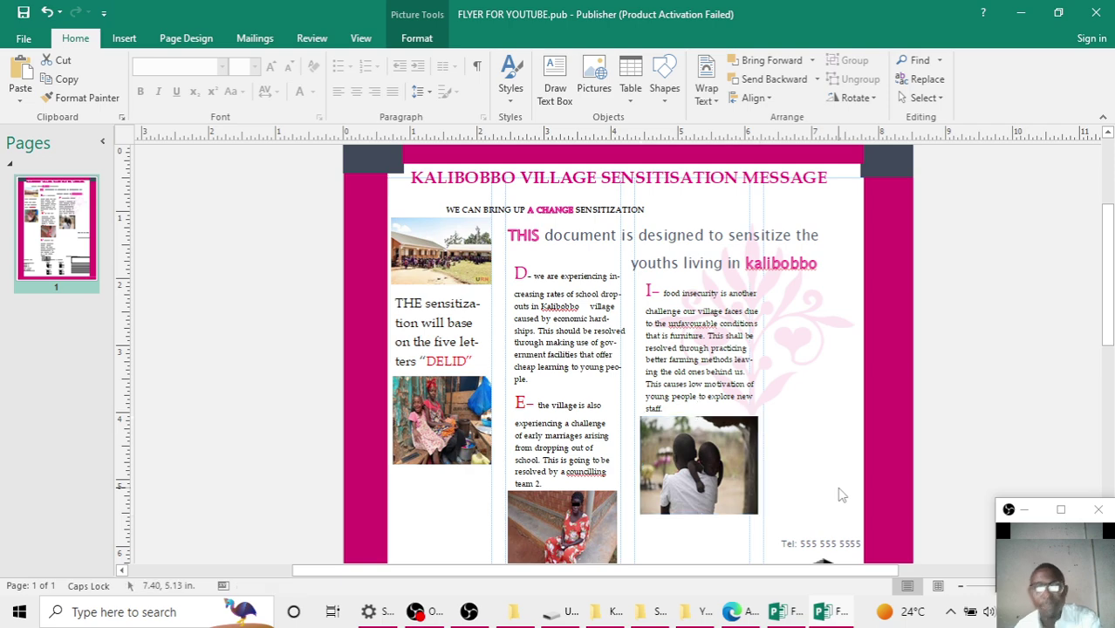
Switch to the finished FLYER.pub and copy the whole second "D" paragraph beneath the third column's picture
mouse_move(799, 614)
click(731, 541)
scroll(618, 432, down, 2)
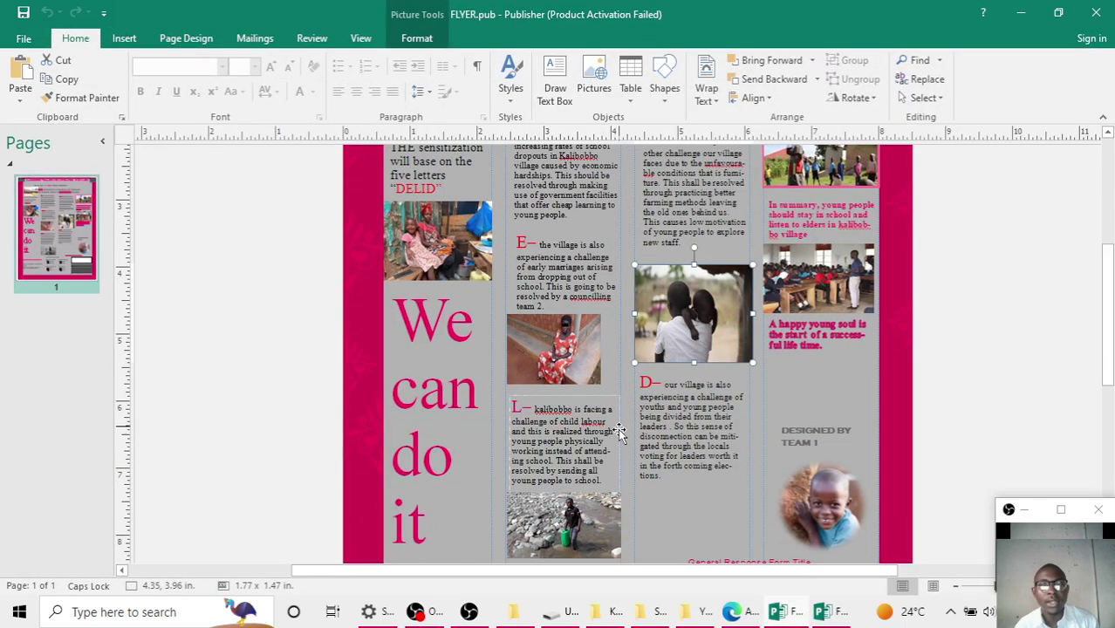
drag(679, 485, 641, 384)
key(ctrl+c)
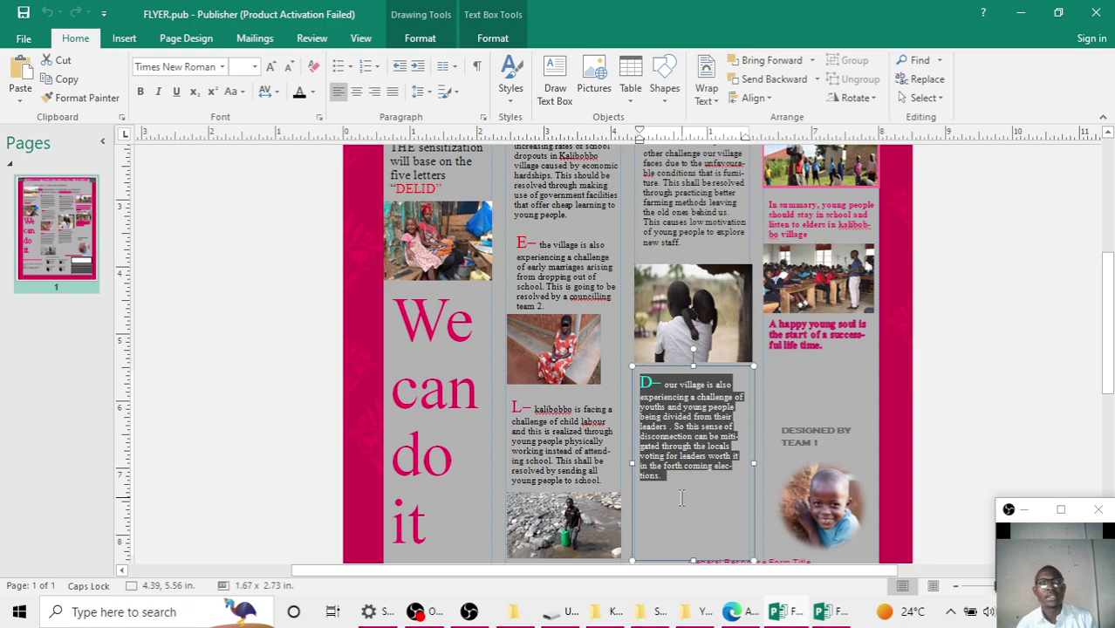
In FLYER FOR YOUTUBE.pub, add a text box about 1.69 x 1.89 in beneath the third column's picture and paste the "D" paragraph into it
click(1020, 12)
scroll(739, 449, down, 5)
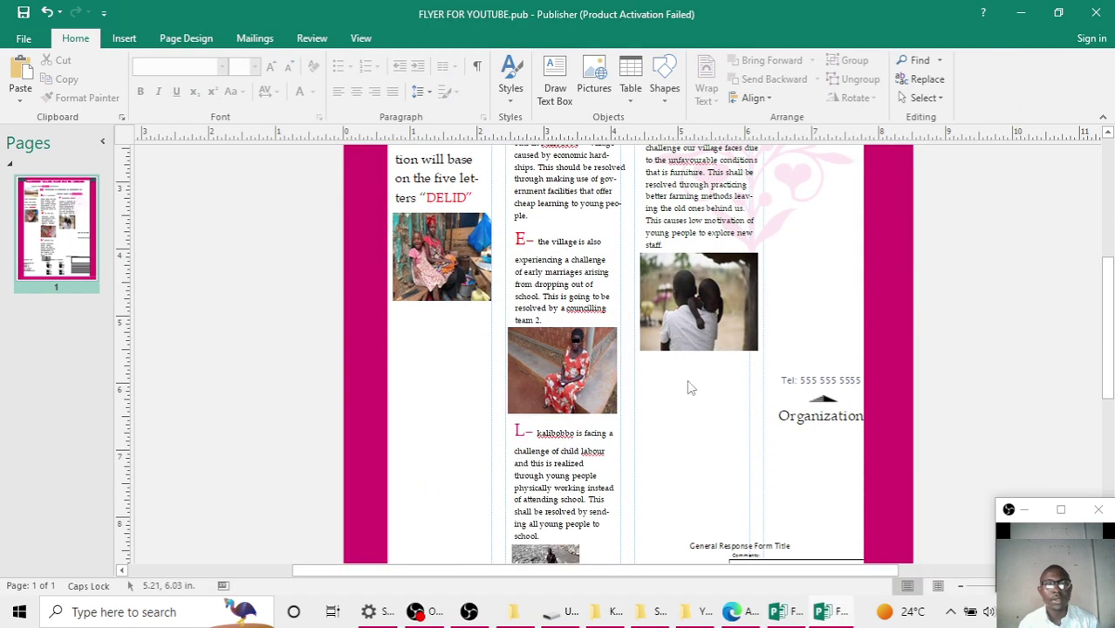
click(123, 39)
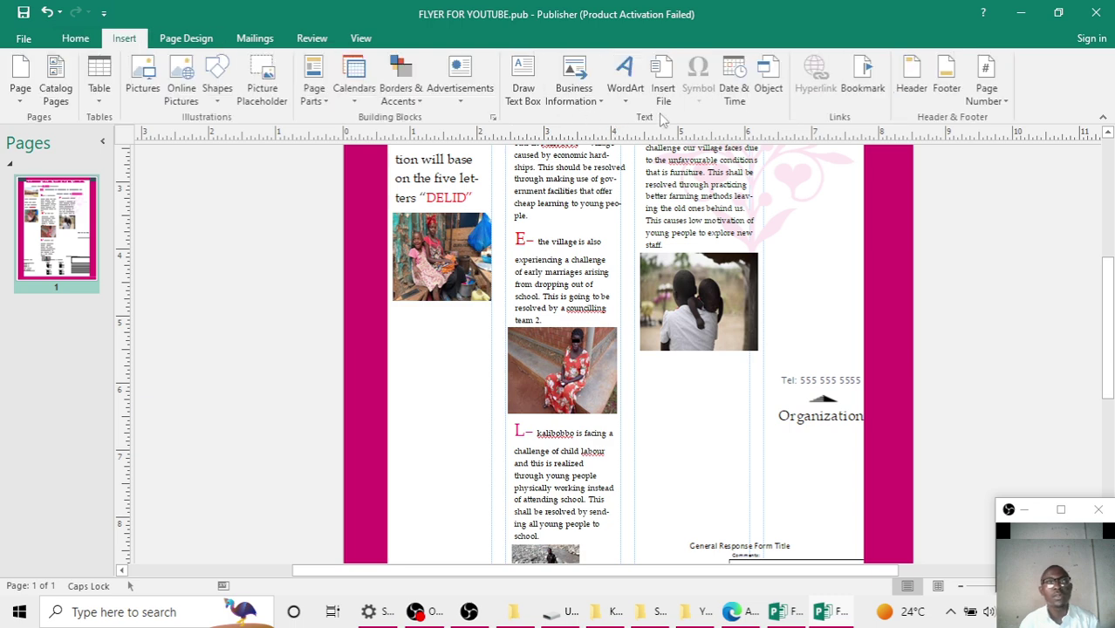
click(541, 87)
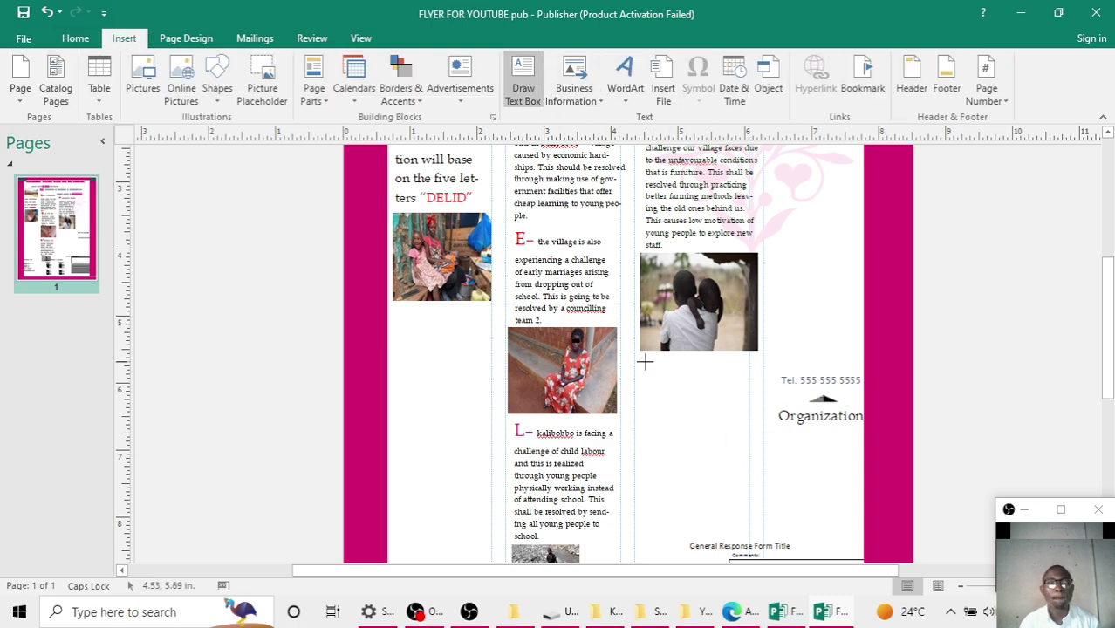
mouse_move(642, 358)
mouse_down()
mouse_move(747, 421)
mouse_move(755, 488)
mouse_up()
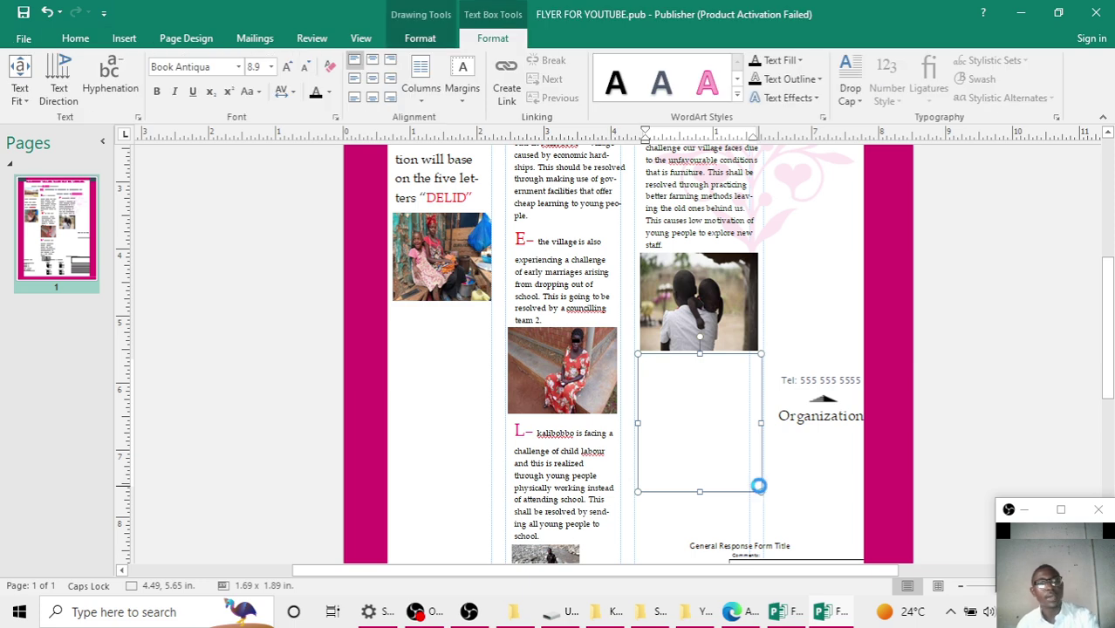
key(ctrl+v)
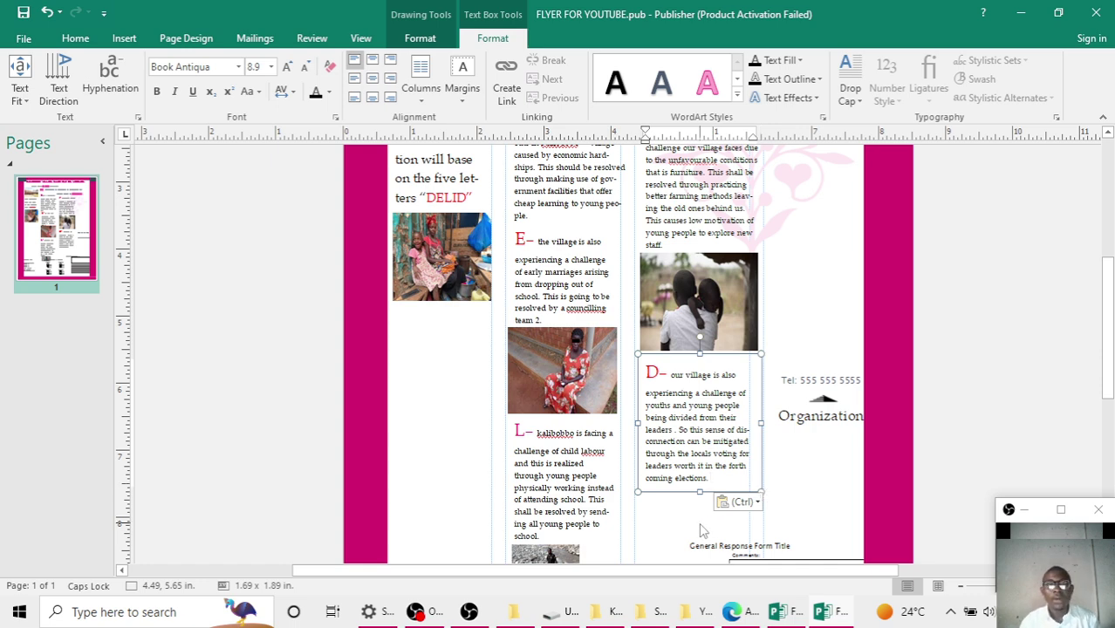
Copy the outdoor group picture at the top of the fourth column in FLYER.pub and return to FLYER FOR YOUTUBE.pub
click(698, 558)
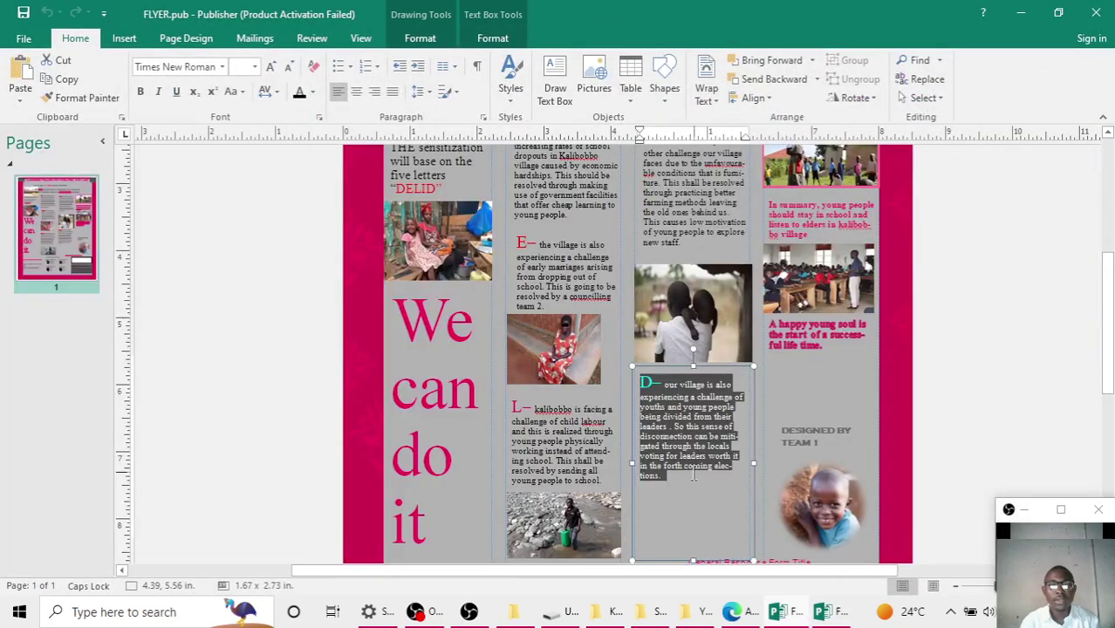
scroll(694, 474, down, 1)
scroll(694, 473, up, 3)
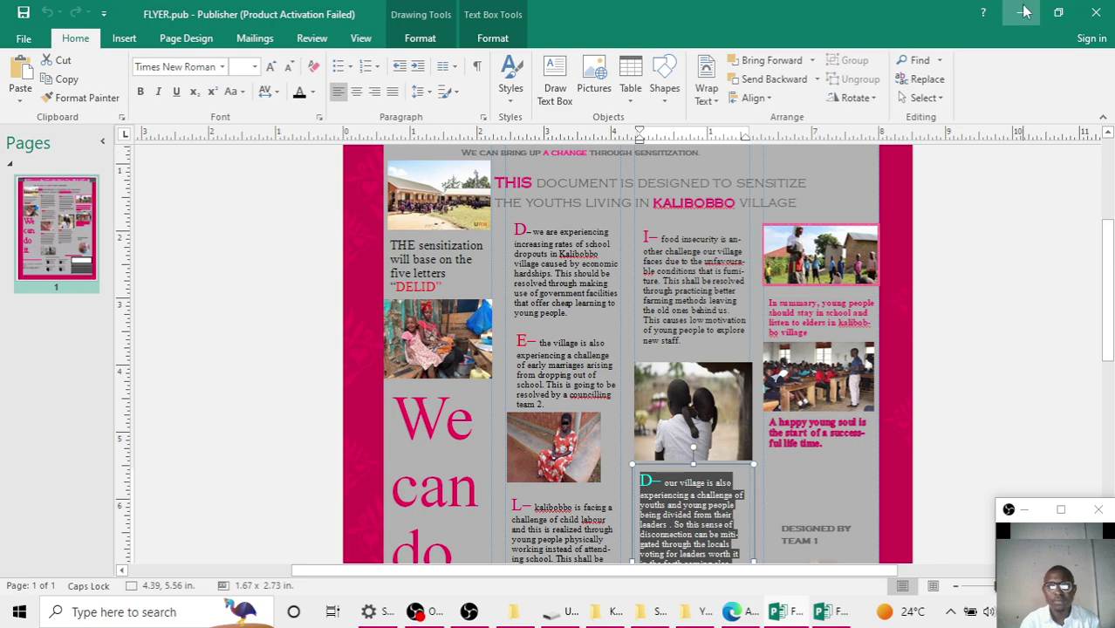
scroll(698, 509, down, 2)
key(alt+Tab)
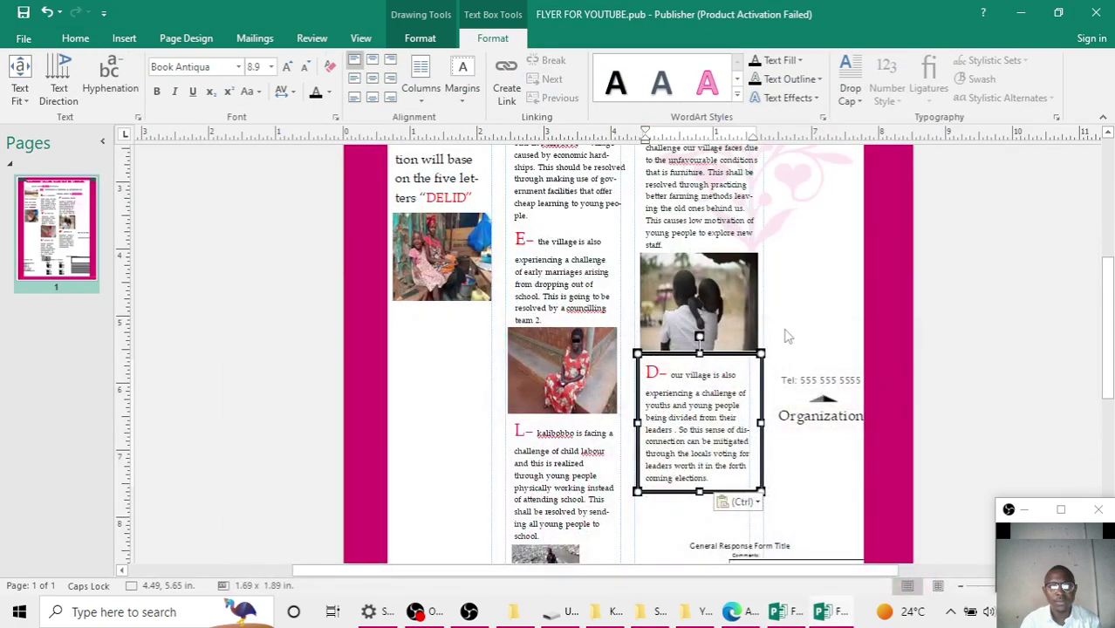
click(809, 296)
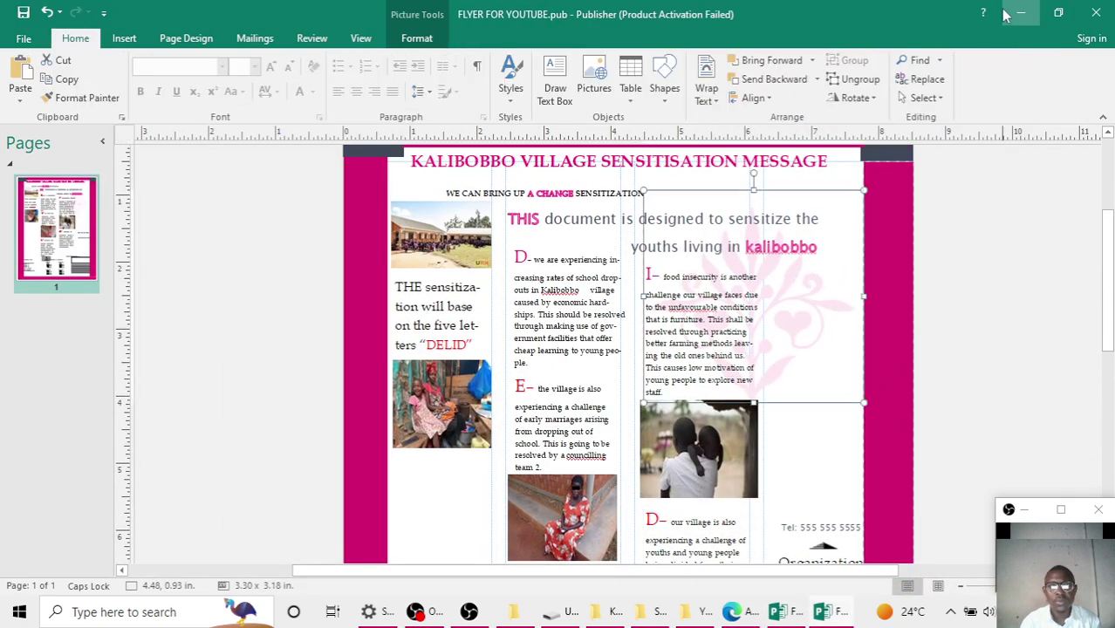
key(super+d)
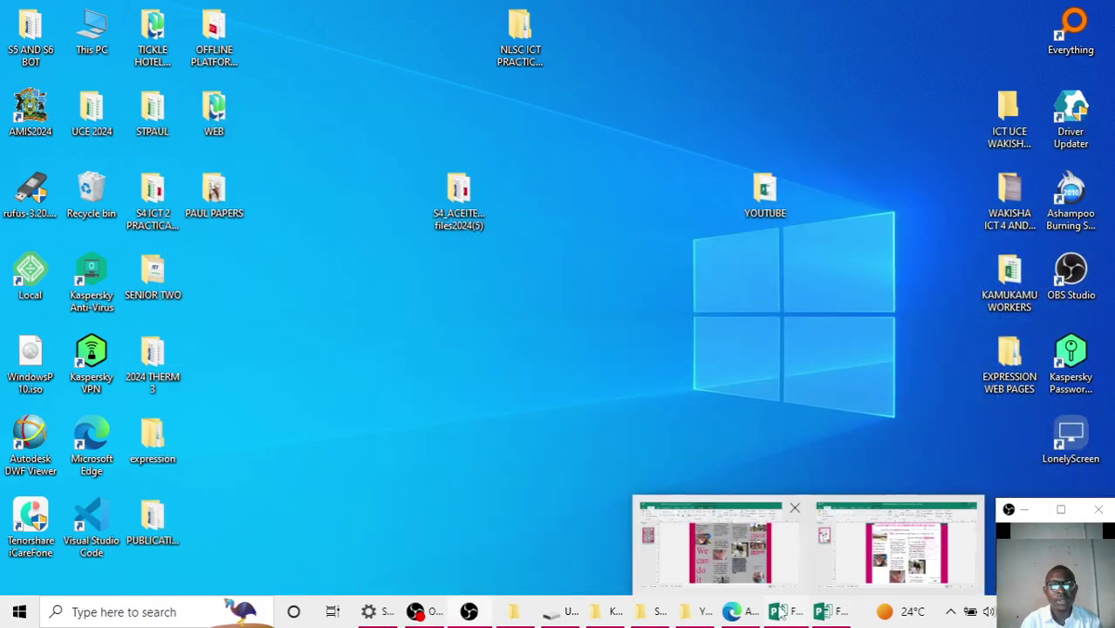
click(722, 543)
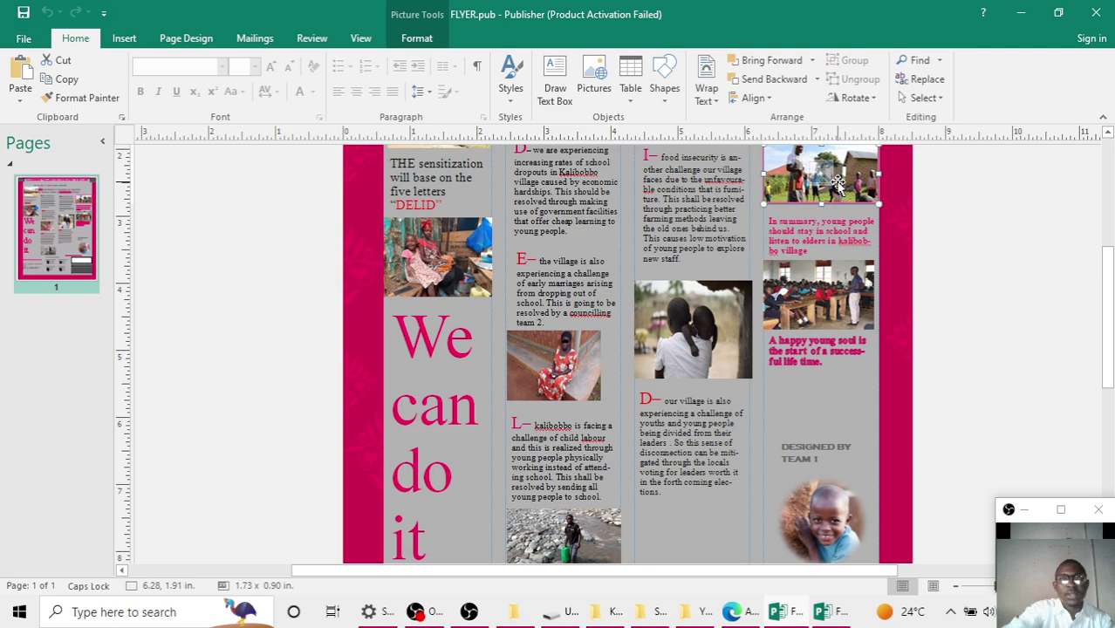
click(1021, 12)
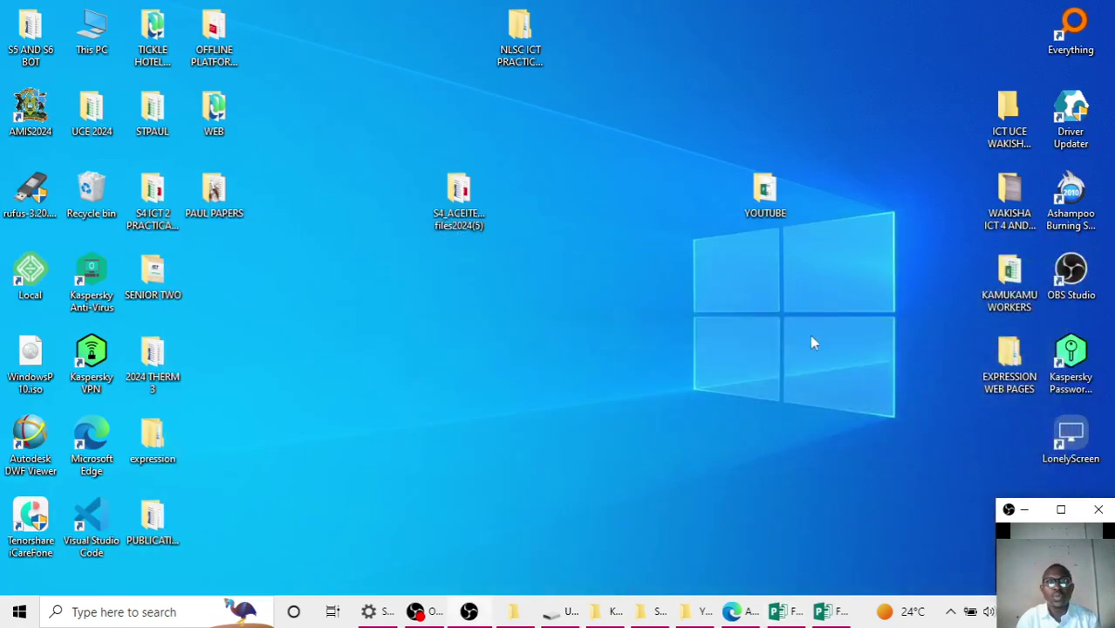
mouse_move(825, 613)
click(874, 522)
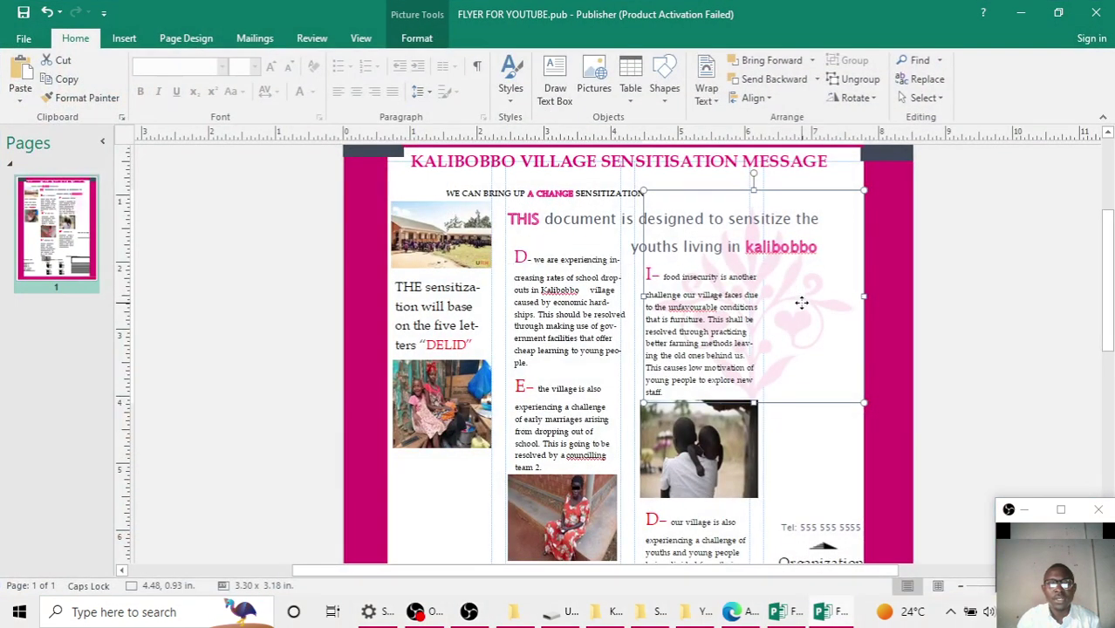
Try pasting the copied picture over the floral ornament and shrinking it to about 1.13 x 1.37 in, and undo both changes
right_click(801, 305)
click(836, 347)
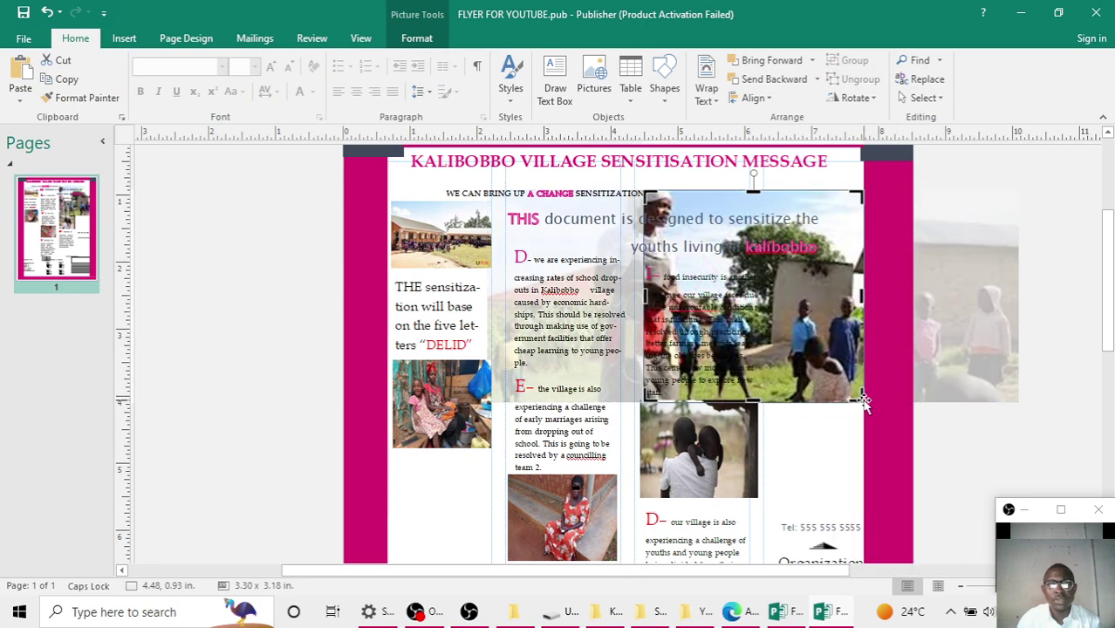
drag(863, 402, 715, 286)
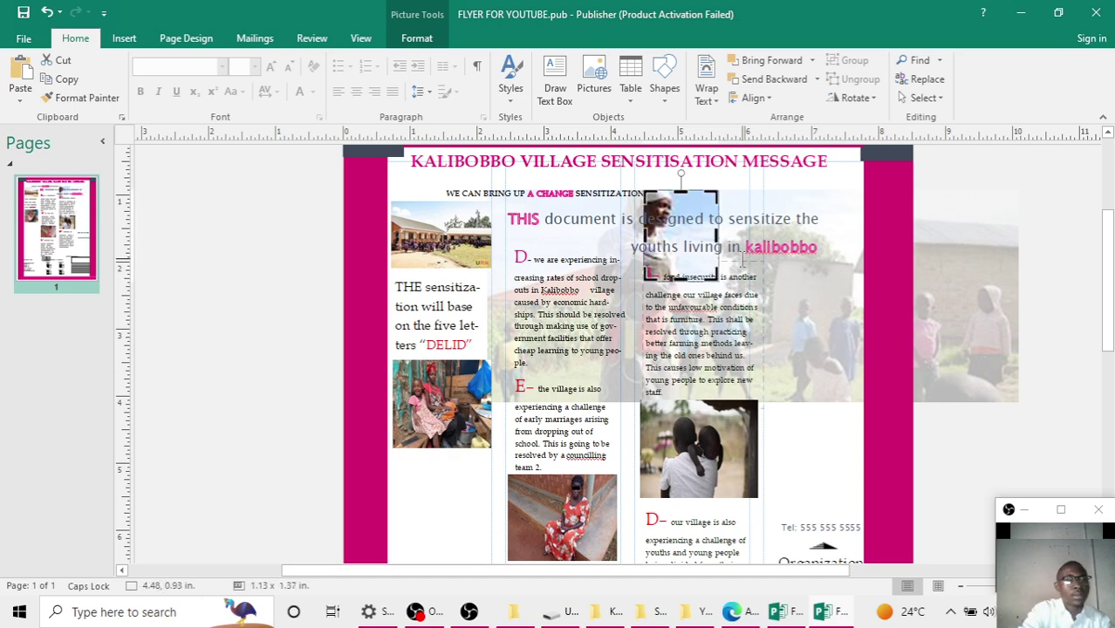
key(ctrl+z)
key(ctrl+z)
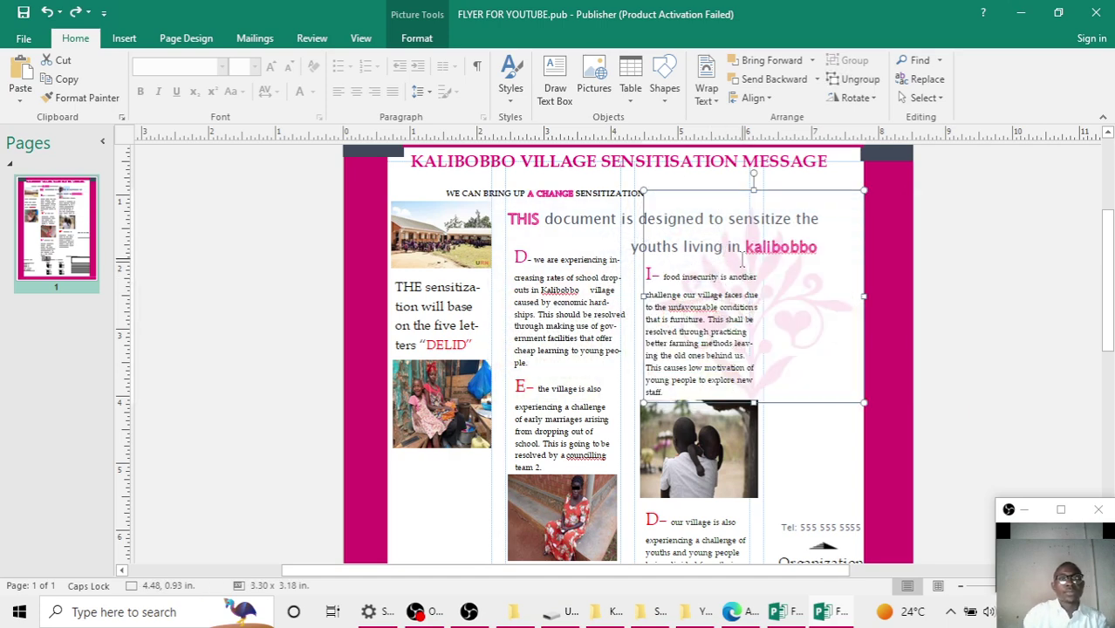
Paste the outdoor group picture on an empty area, move it to the top of the fourth column and narrow it to the column width
right_click(802, 446)
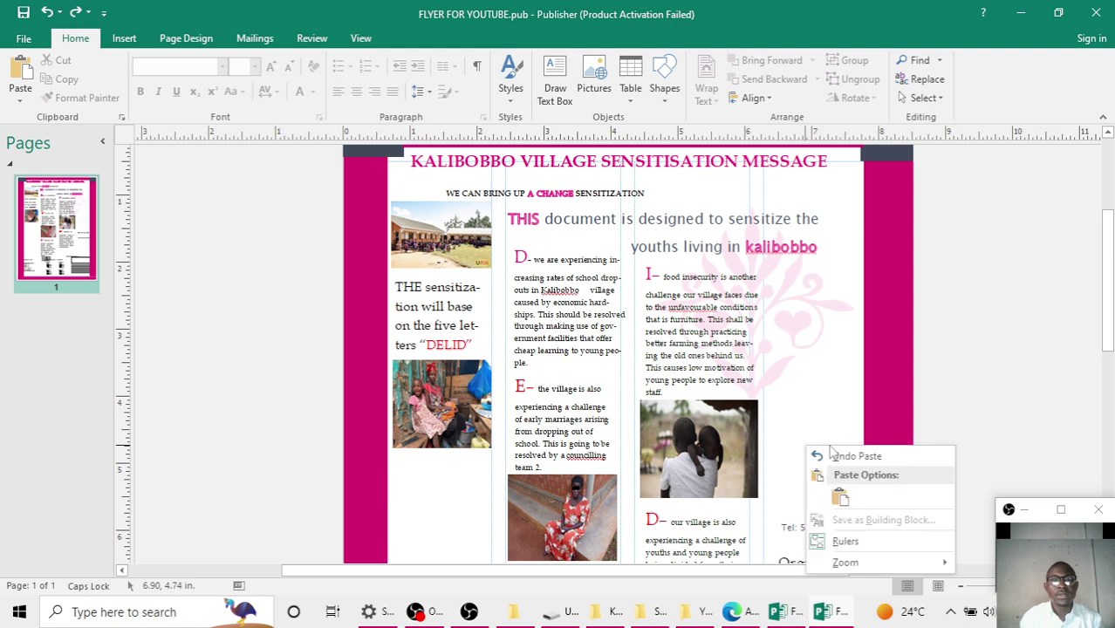
click(836, 498)
drag(843, 497, 802, 295)
drag(878, 296, 861, 298)
click(818, 369)
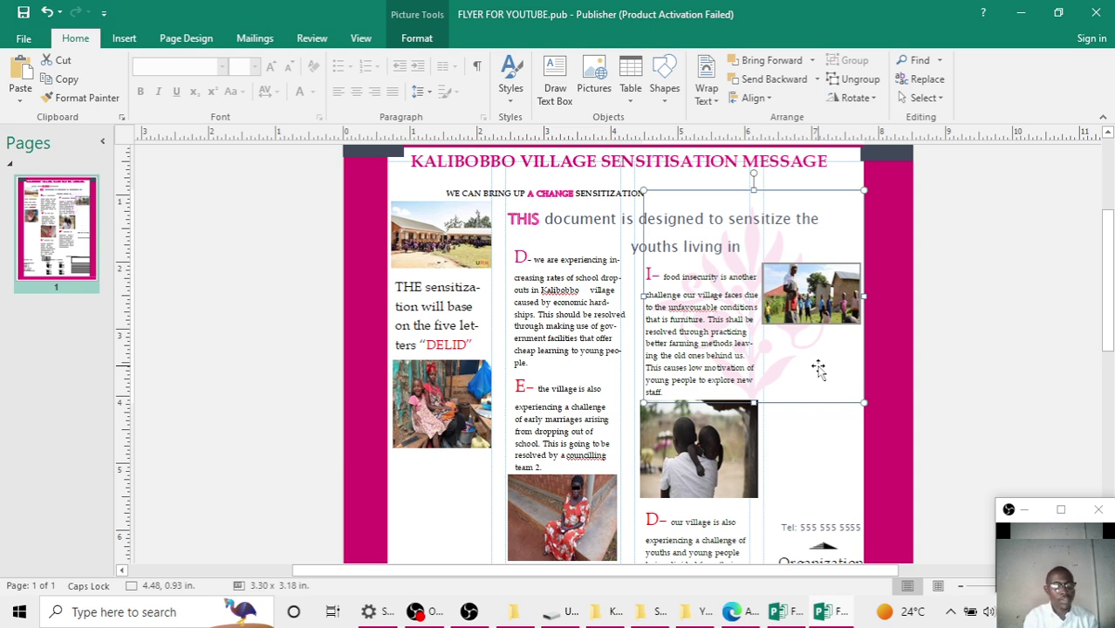
Copy the "In summary, young people should stay in school" paragraph from the fourth column of FLYER.pub
click(779, 614)
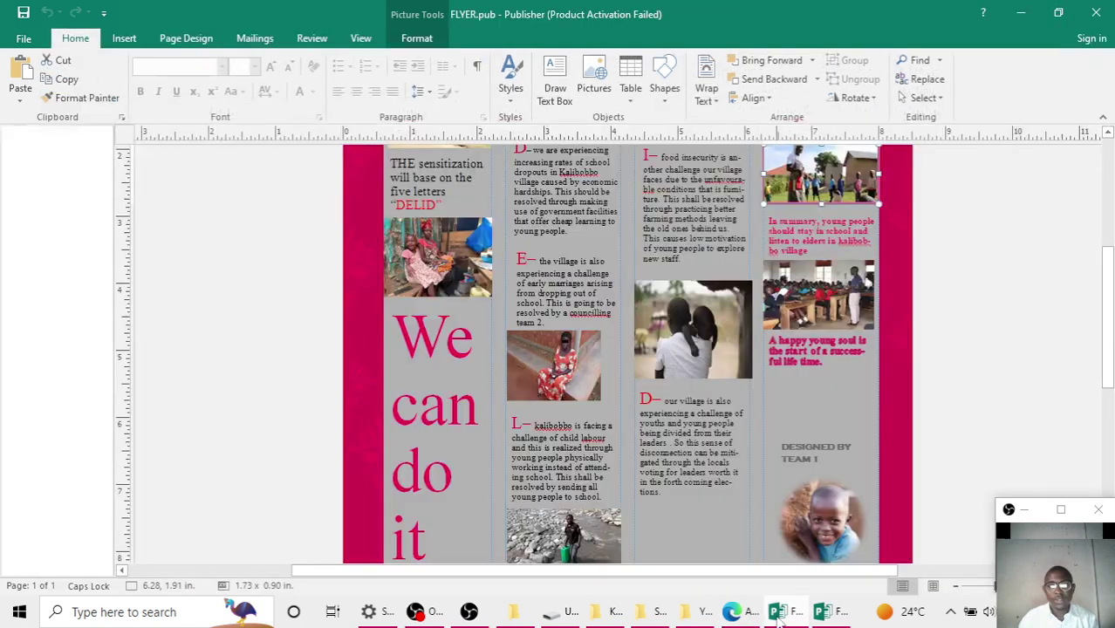
scroll(855, 353, up, 3)
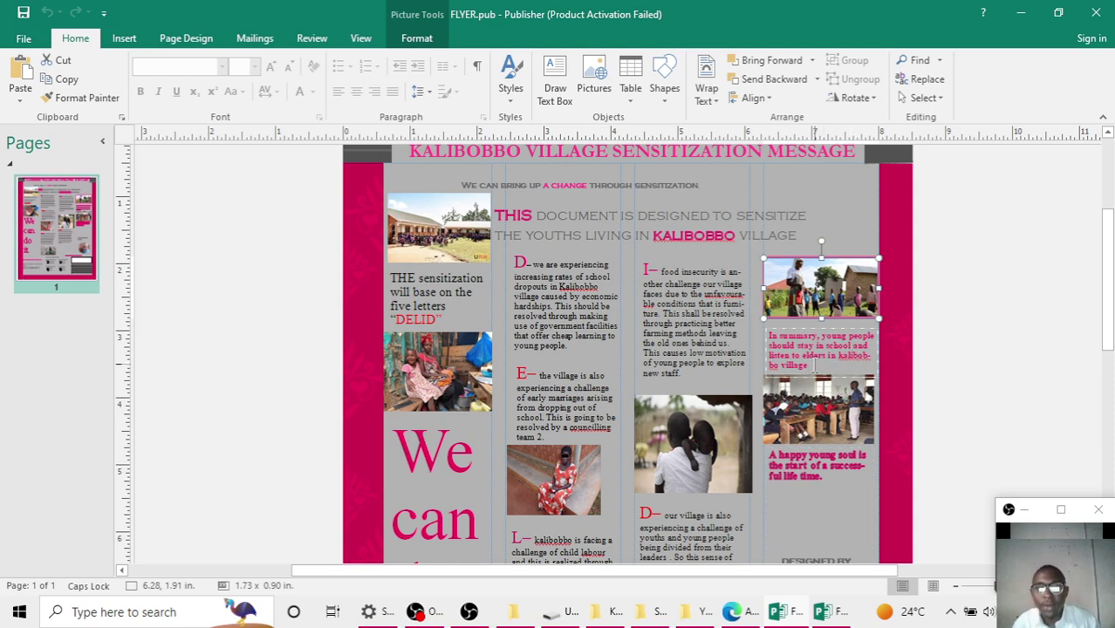
drag(815, 365, 766, 338)
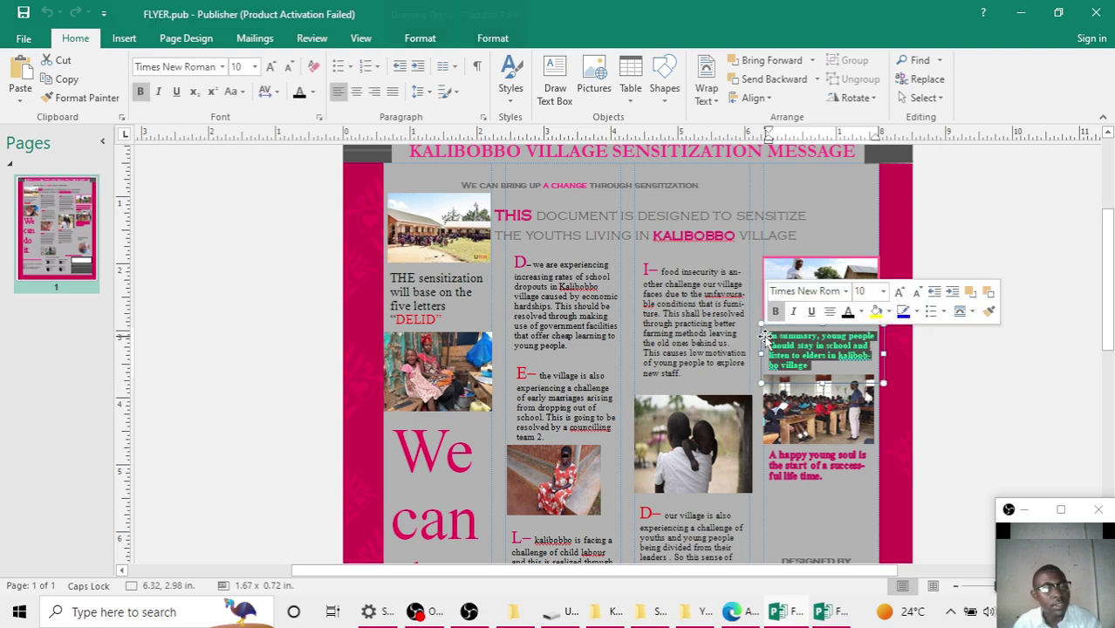
In FLYER FOR YOUTUBE.pub, add a text box about 1.38 x 0.95 in beneath the fourth column's picture and paste the "In summary" paragraph into it
click(1024, 12)
click(807, 450)
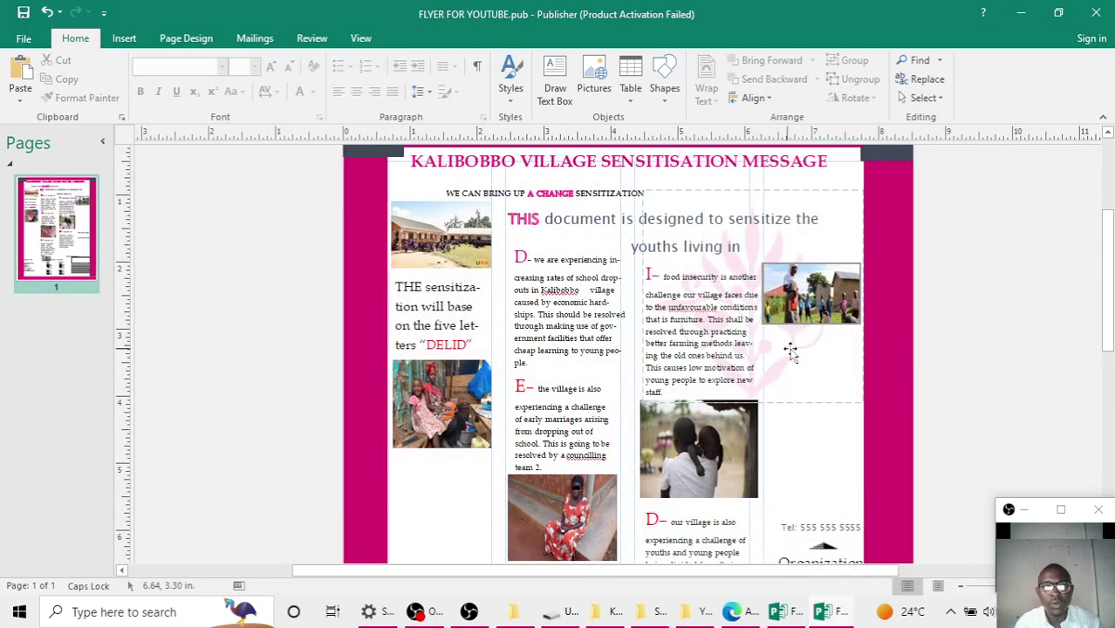
click(124, 38)
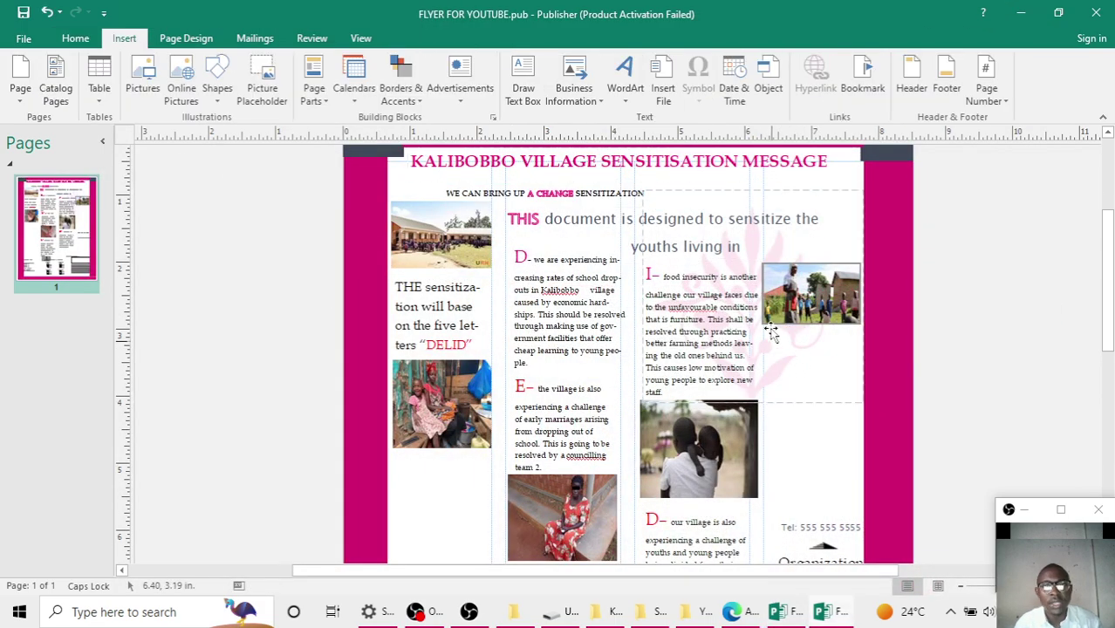
click(523, 77)
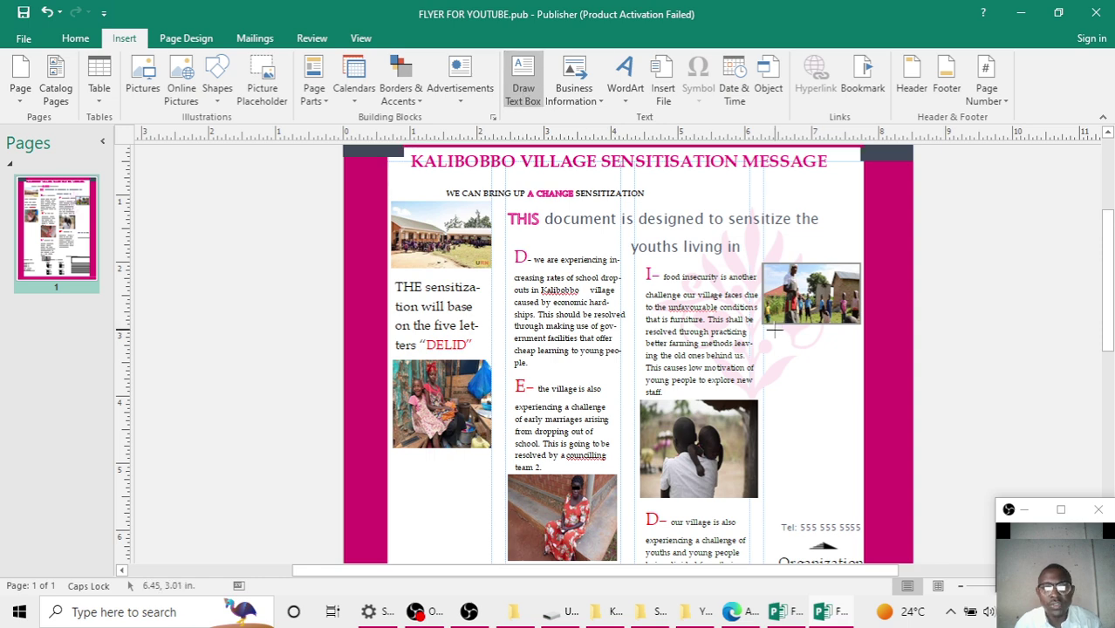
mouse_move(767, 330)
mouse_down()
mouse_move(828, 388)
mouse_move(861, 397)
mouse_up()
text(In summary, young people should stay in school and listen to elders in kalibobbo village)
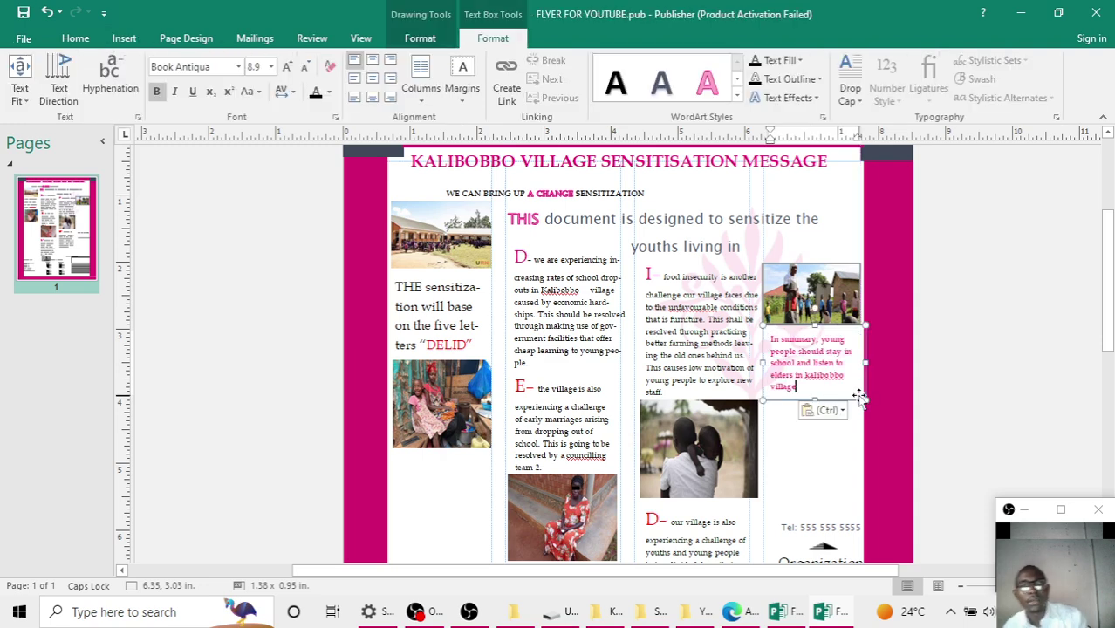
click(958, 378)
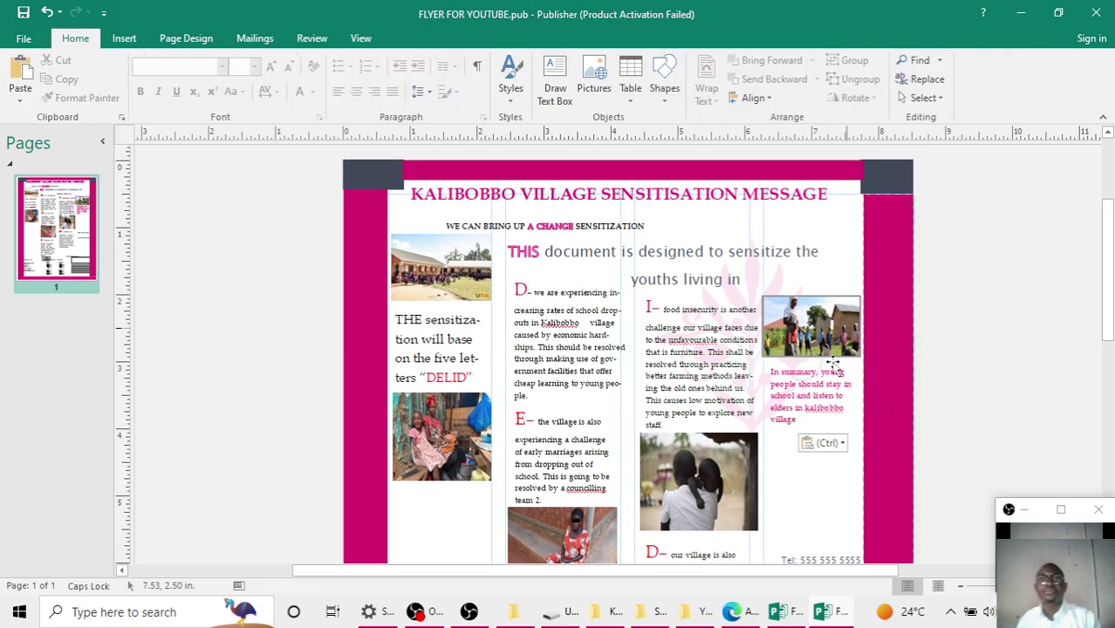
Copy the classroom picture beneath the "In summary" paragraph from the finished FLYER.pub
scroll(909, 338, down, 2)
mouse_move(794, 616)
click(717, 545)
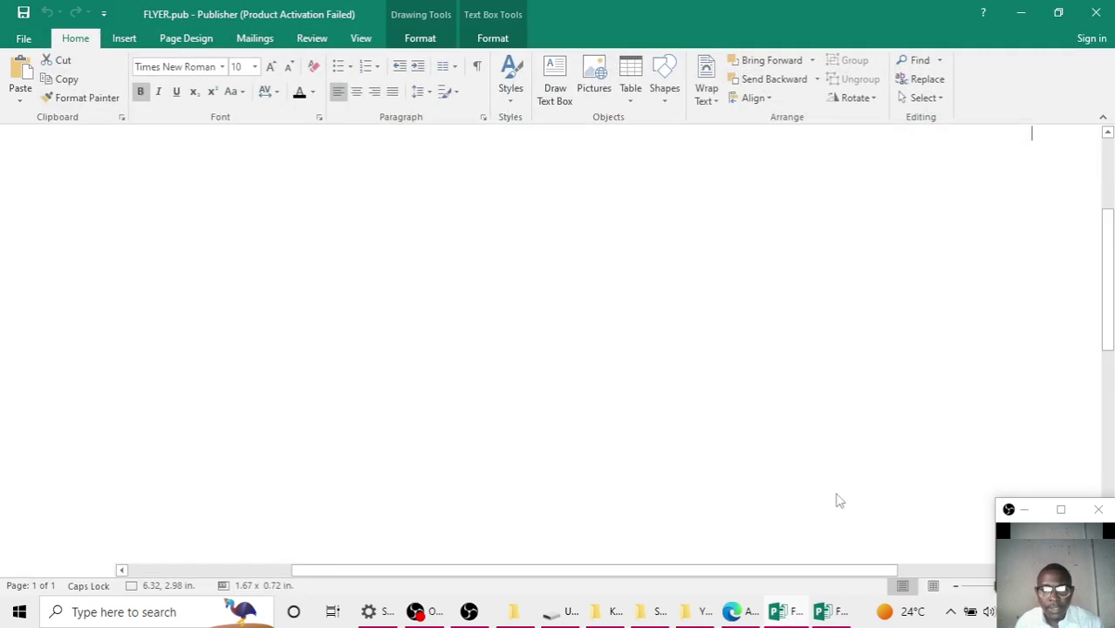
scroll(811, 366, down, 1)
click(812, 366)
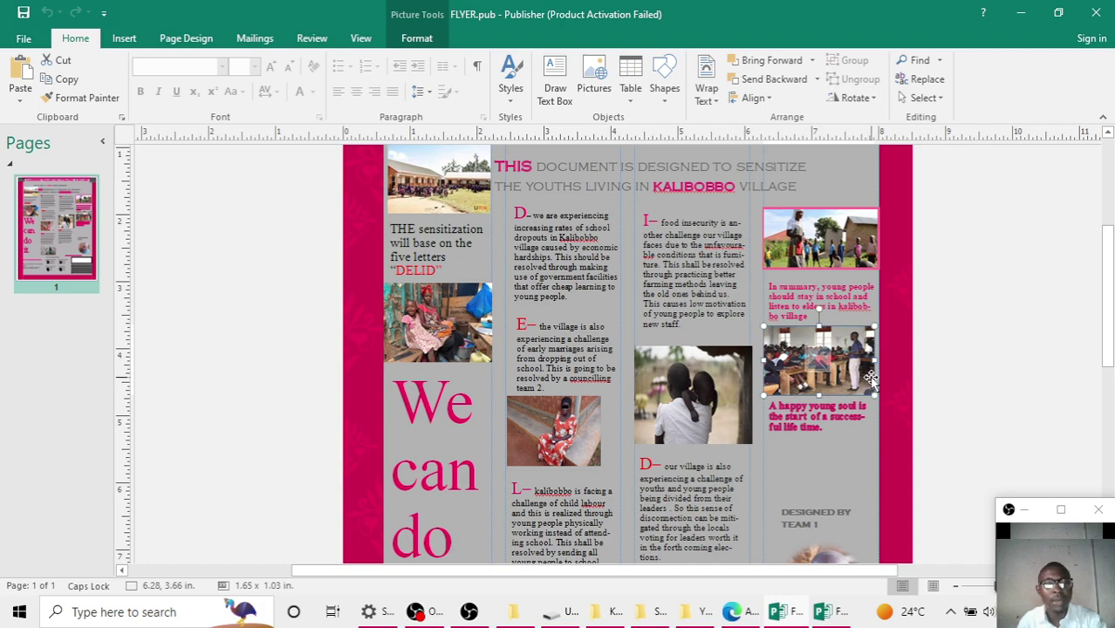
Paste the classroom picture into FLYER FOR YOUTUBE.pub, place it beneath the "In summary" paragraph and narrow it to about 1.37 in
click(1021, 13)
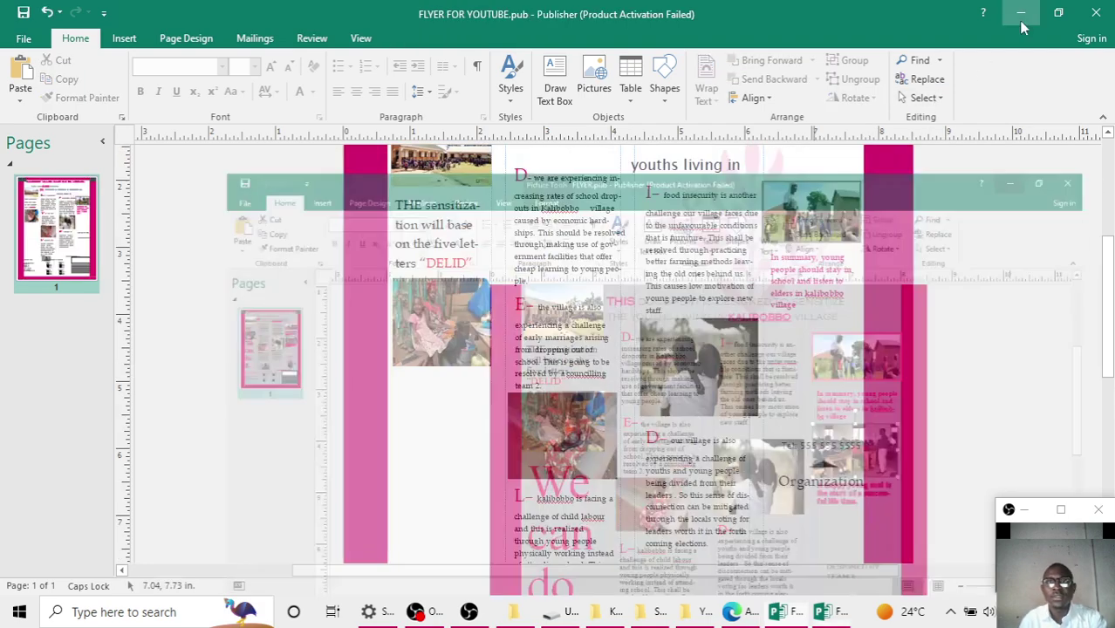
right_click(794, 336)
click(824, 377)
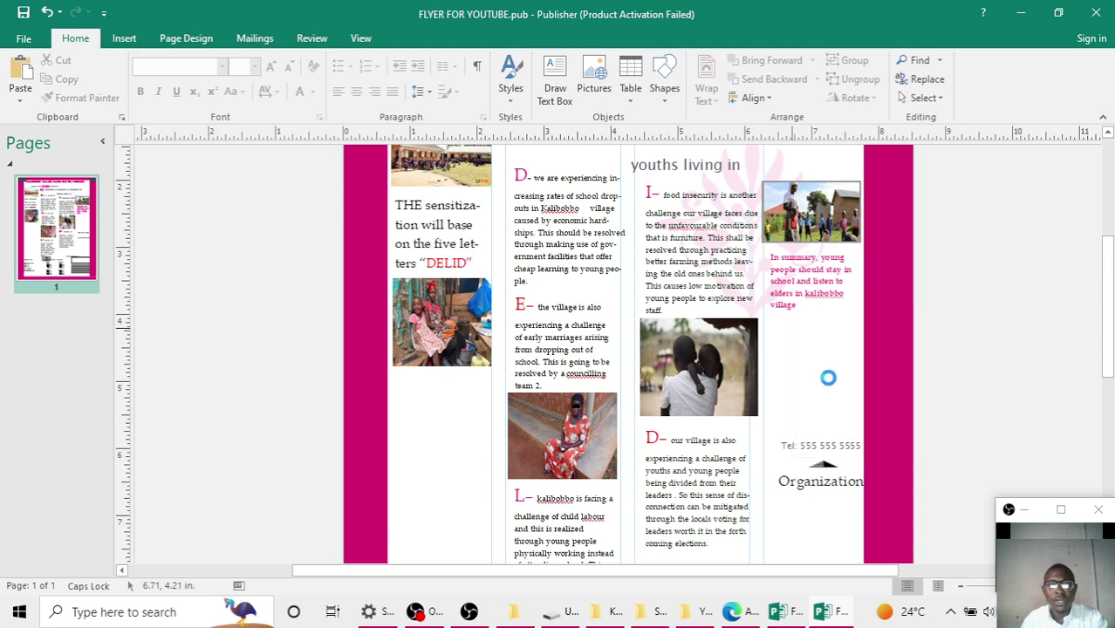
drag(827, 362, 803, 352)
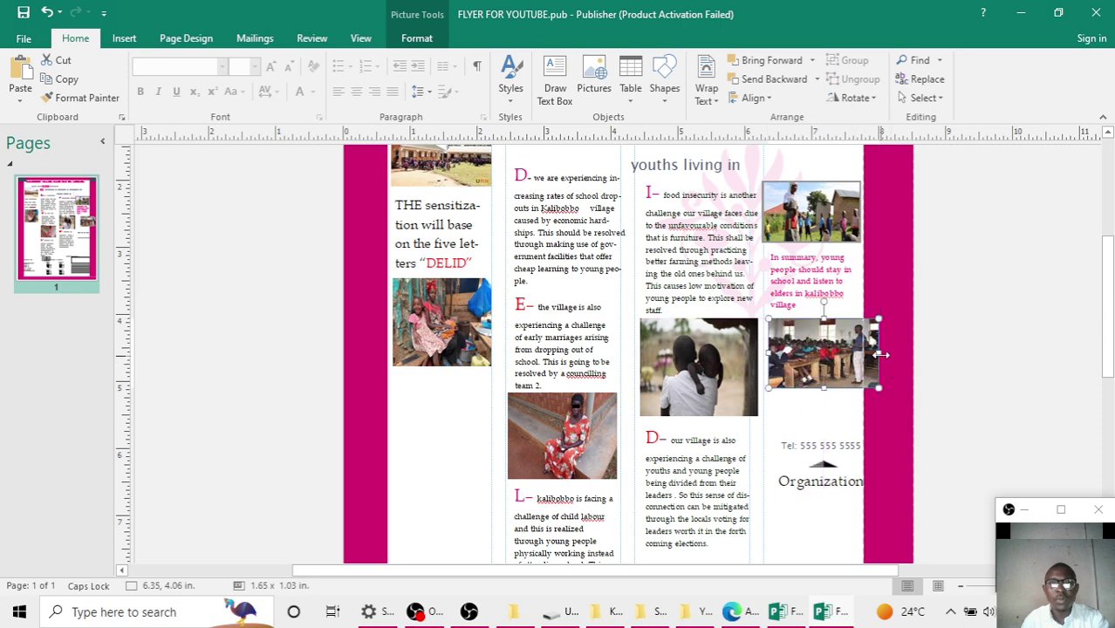
drag(878, 353, 861, 353)
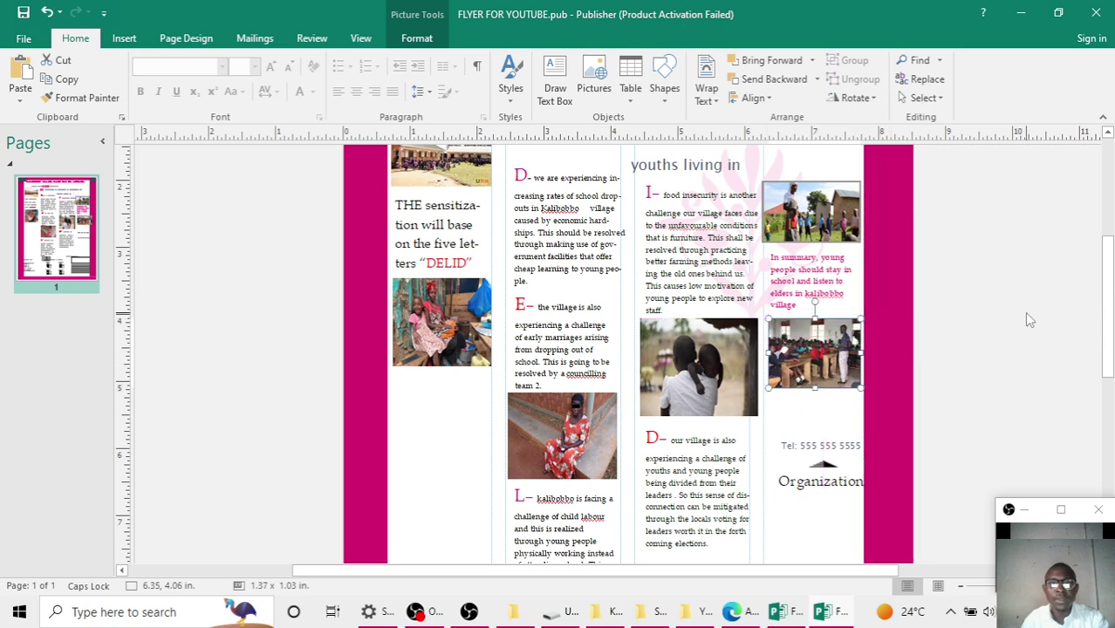
click(1024, 311)
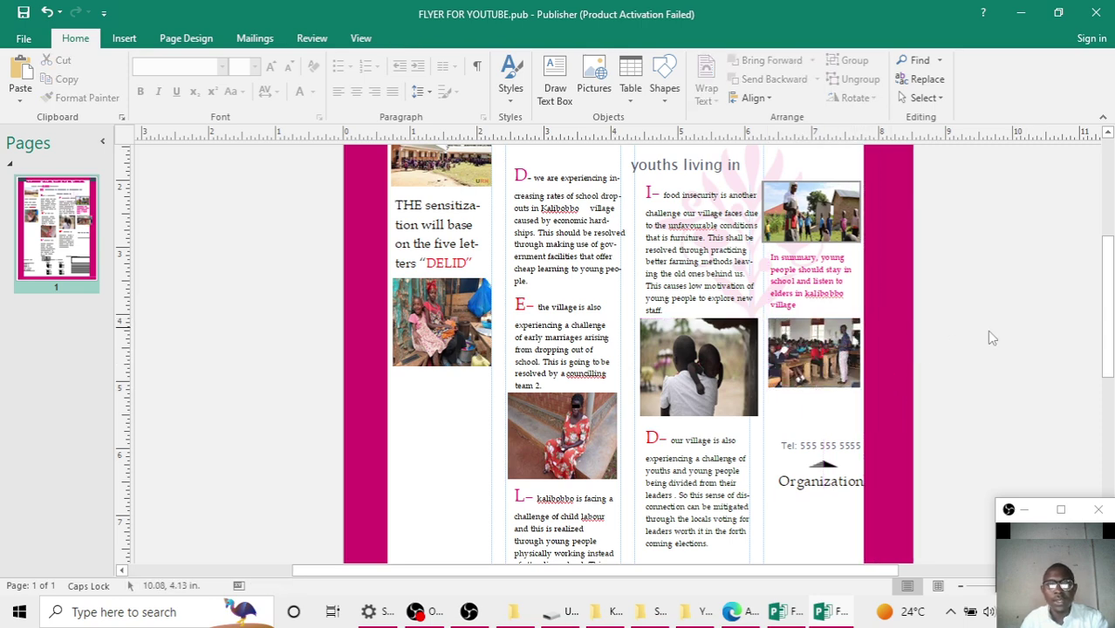
Delete the telephone and Organization placeholder text boxes beneath the classroom picture in the fourth column
triple_click(795, 456)
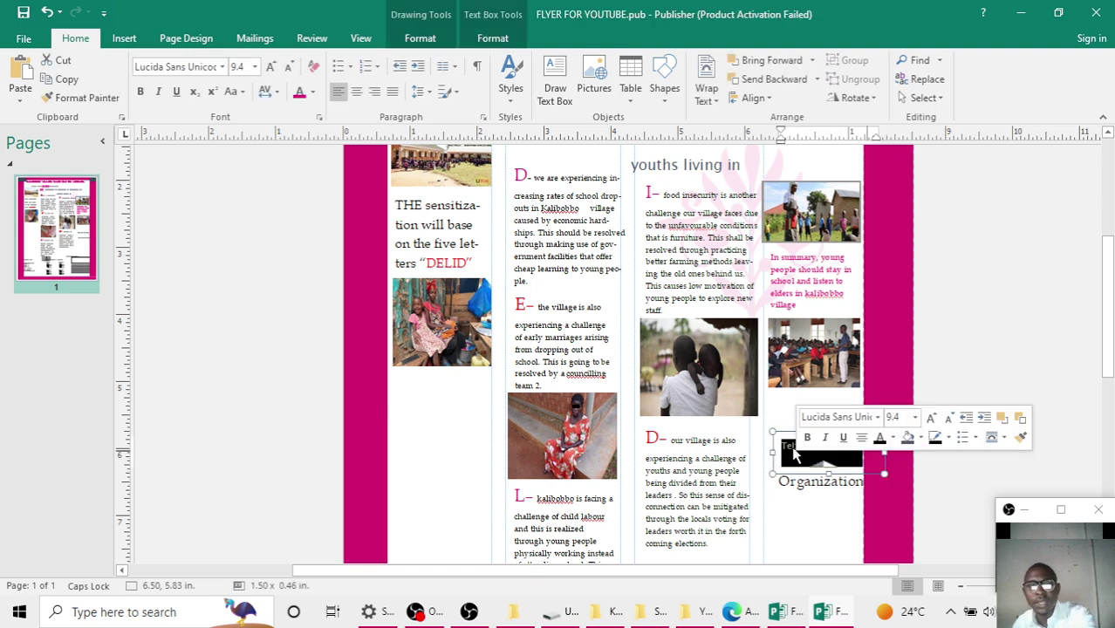
click(771, 429)
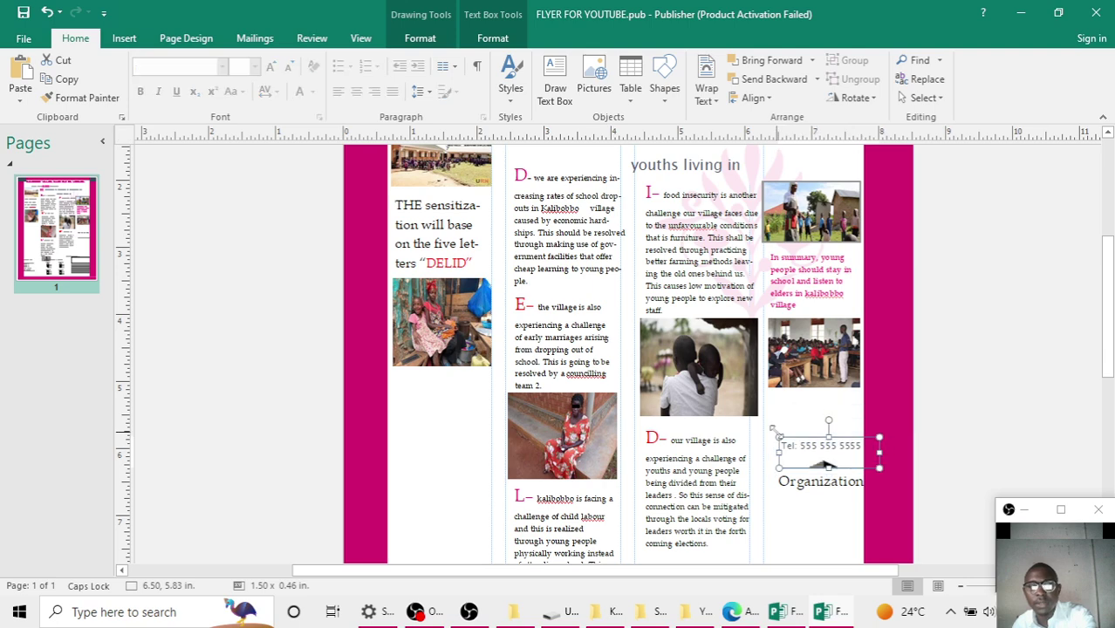
key(Delete)
triple_click(813, 478)
key(Delete)
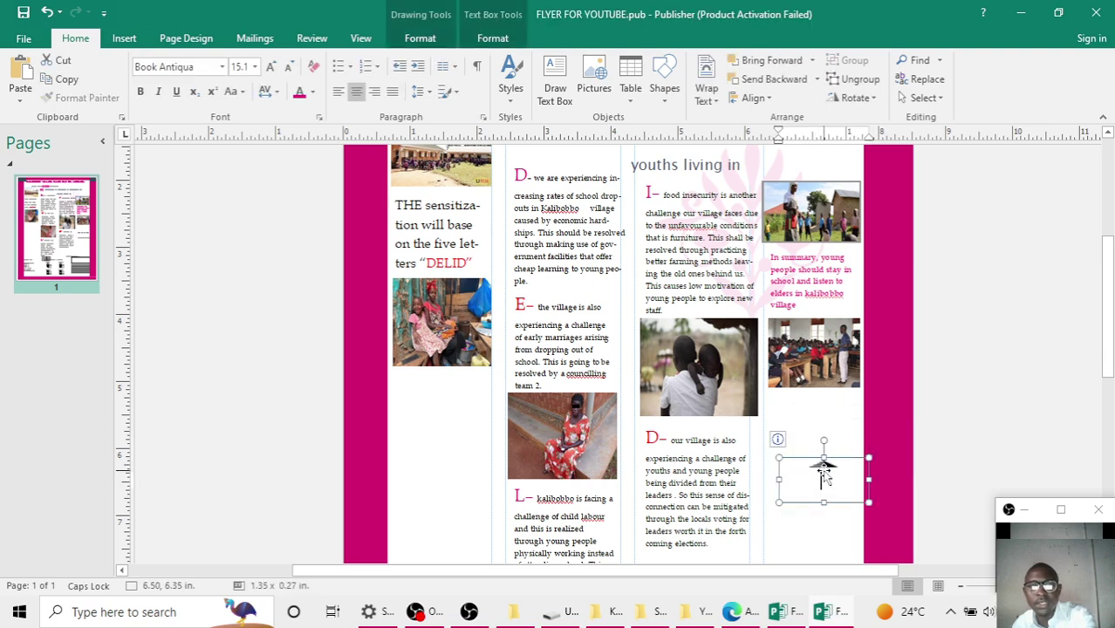
key(Escape)
key(Delete)
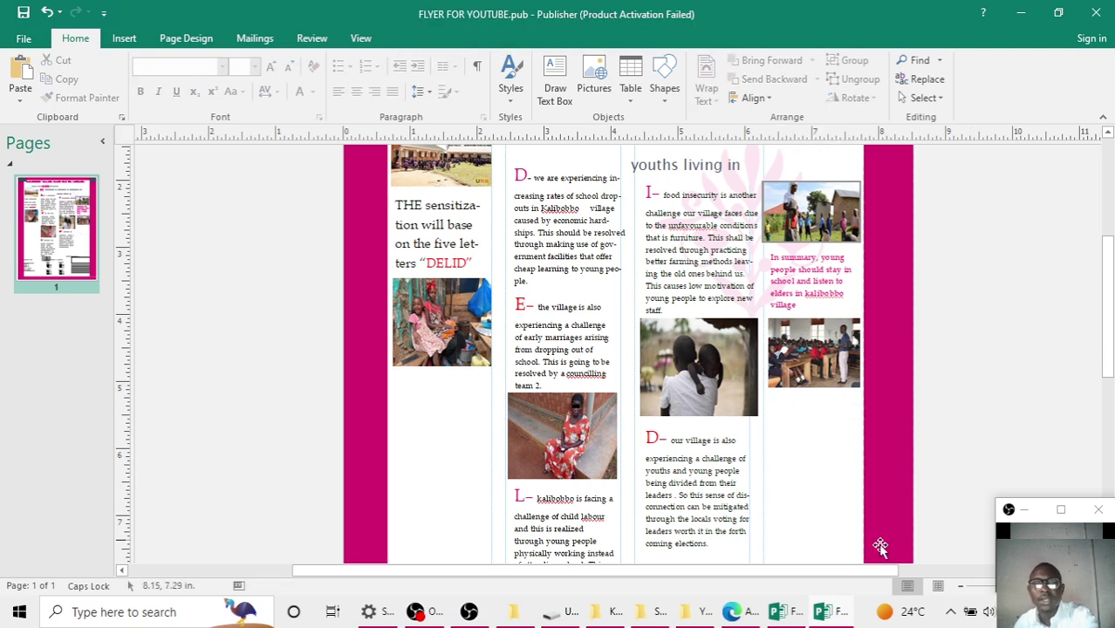
Copy the "A happy young soul is the start of a successful life time." text from the finished FLYER.pub
mouse_move(819, 614)
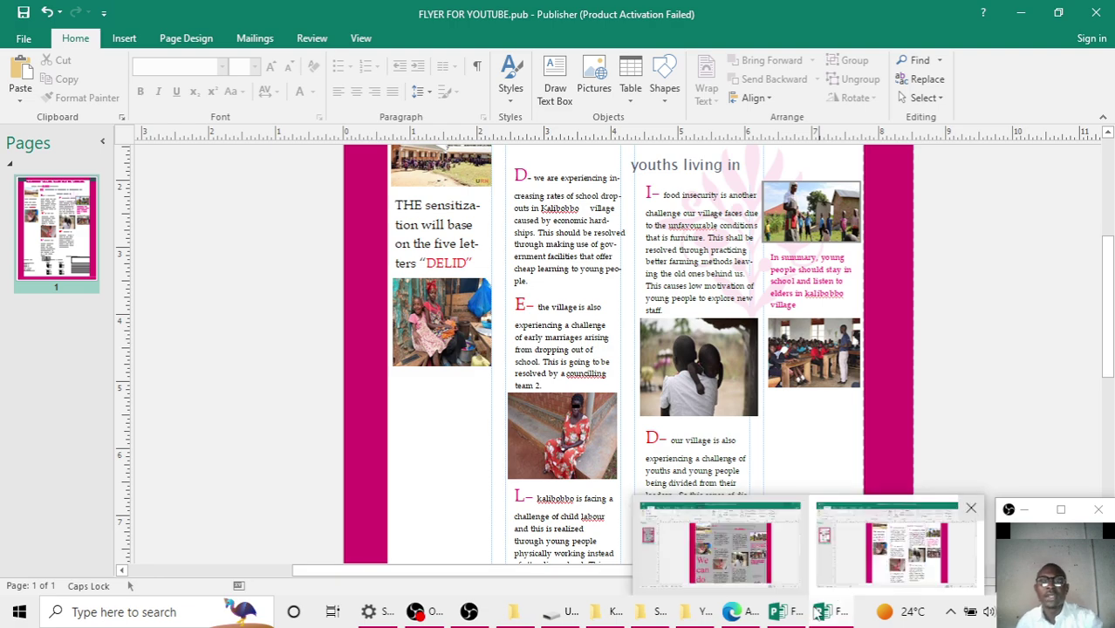
click(755, 558)
drag(831, 400, 763, 374)
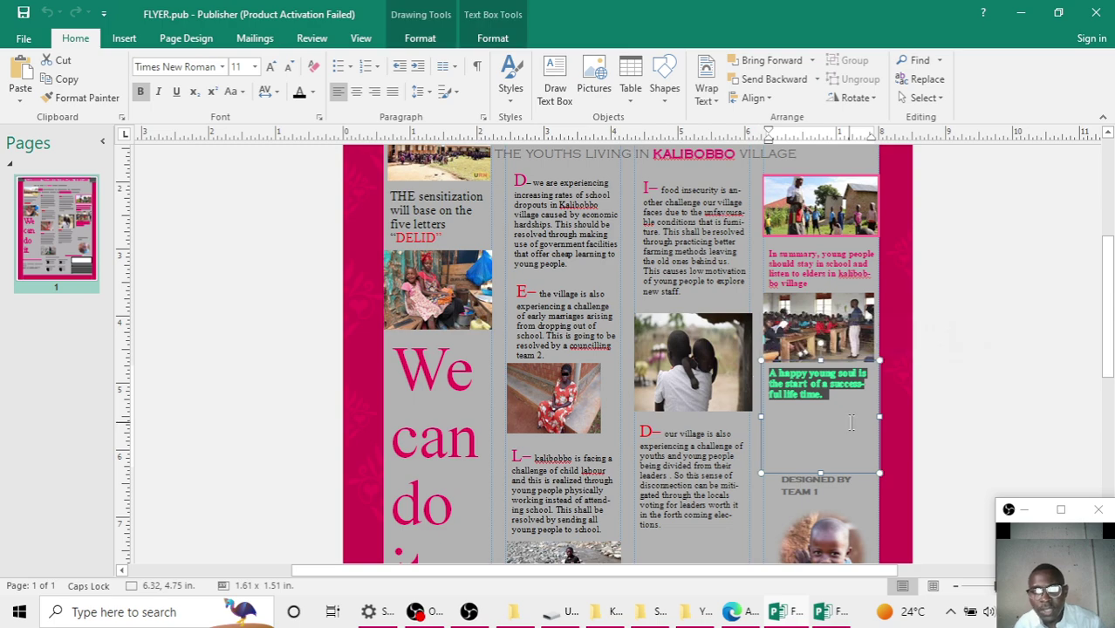
click(1021, 13)
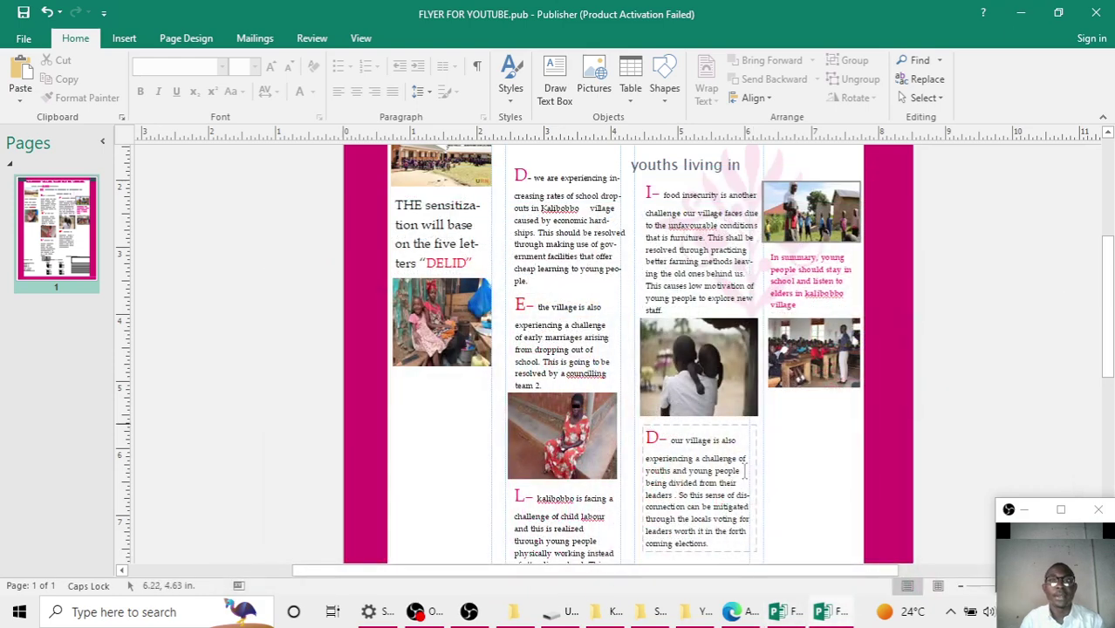
In FLYER FOR YOUTUBE.pub, paste the "A happy young soul" text into a new text box beneath the classroom picture, sized about 1.34 x 0.94 in
click(124, 39)
click(527, 91)
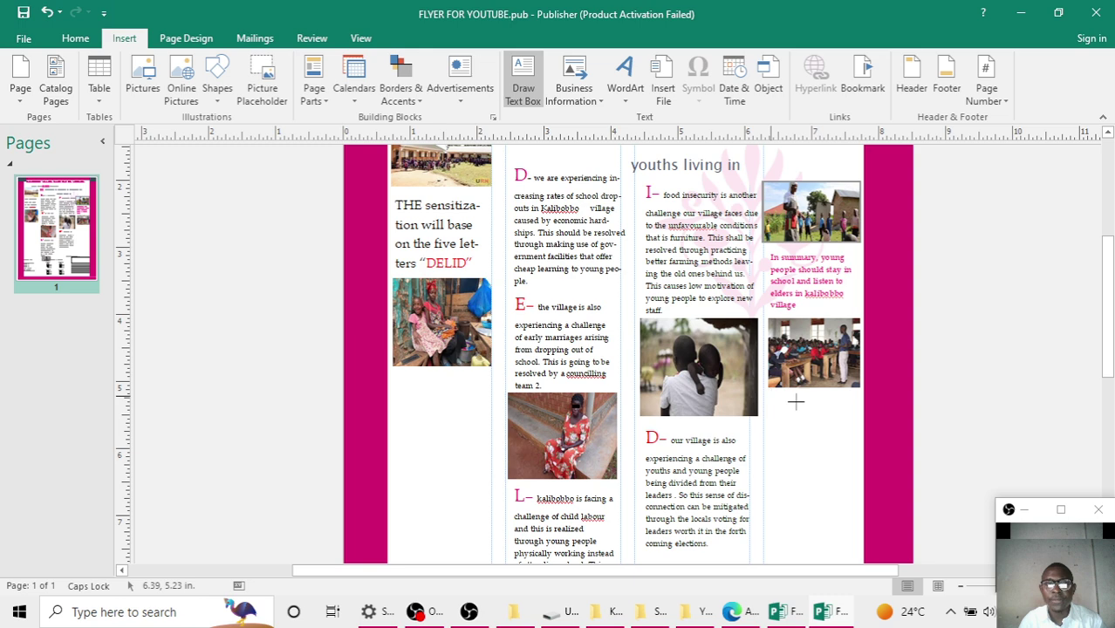
mouse_move(771, 398)
mouse_down()
mouse_move(858, 428)
mouse_move(864, 456)
mouse_up()
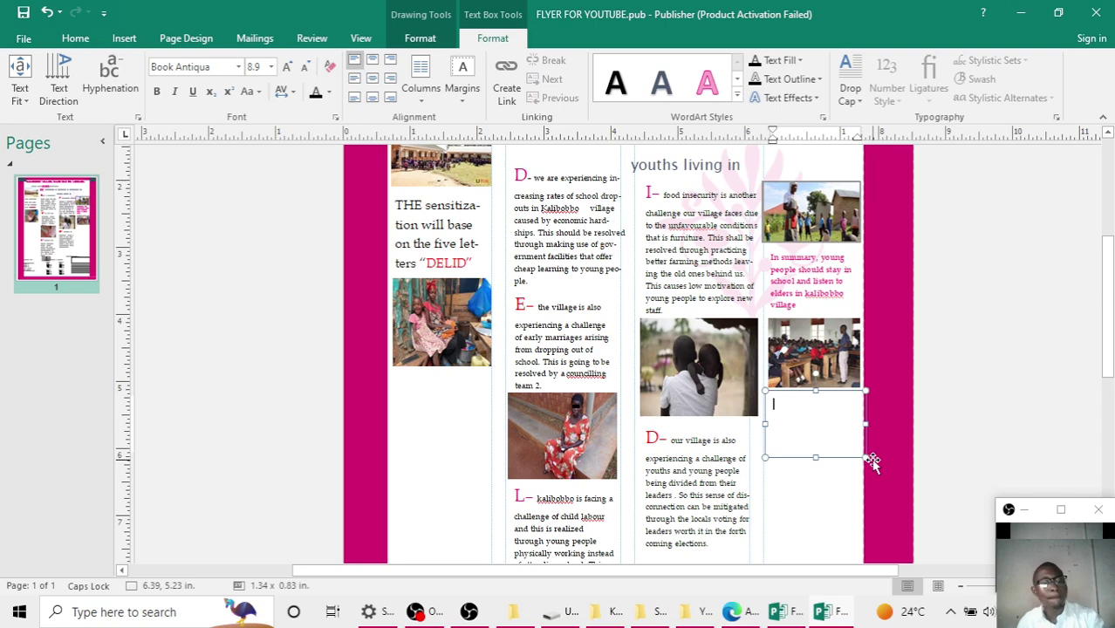
key(ctrl+v)
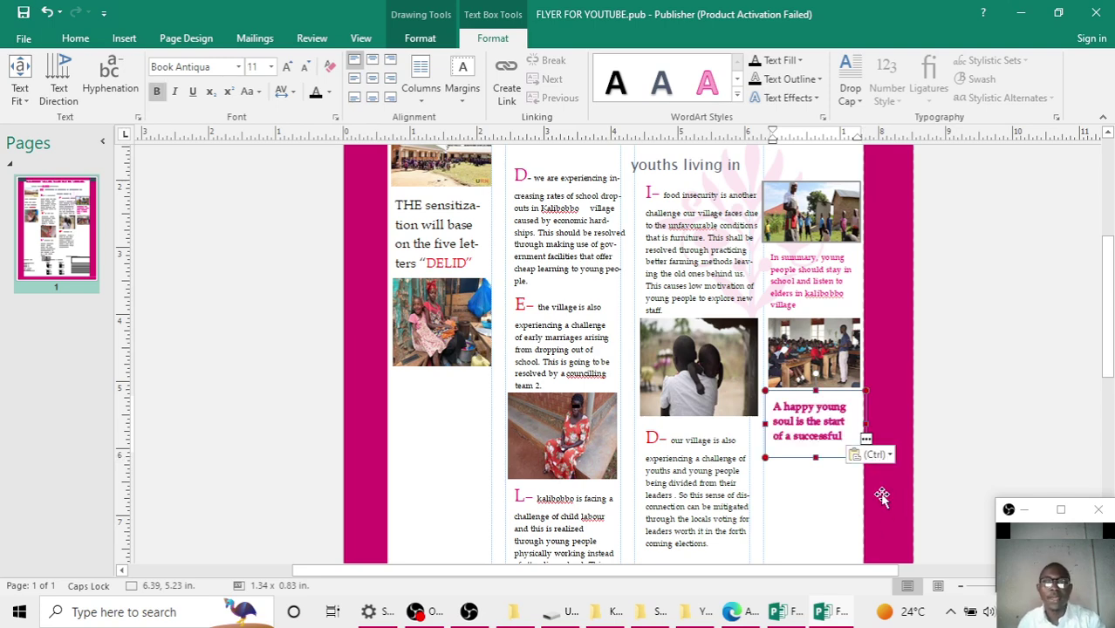
click(815, 455)
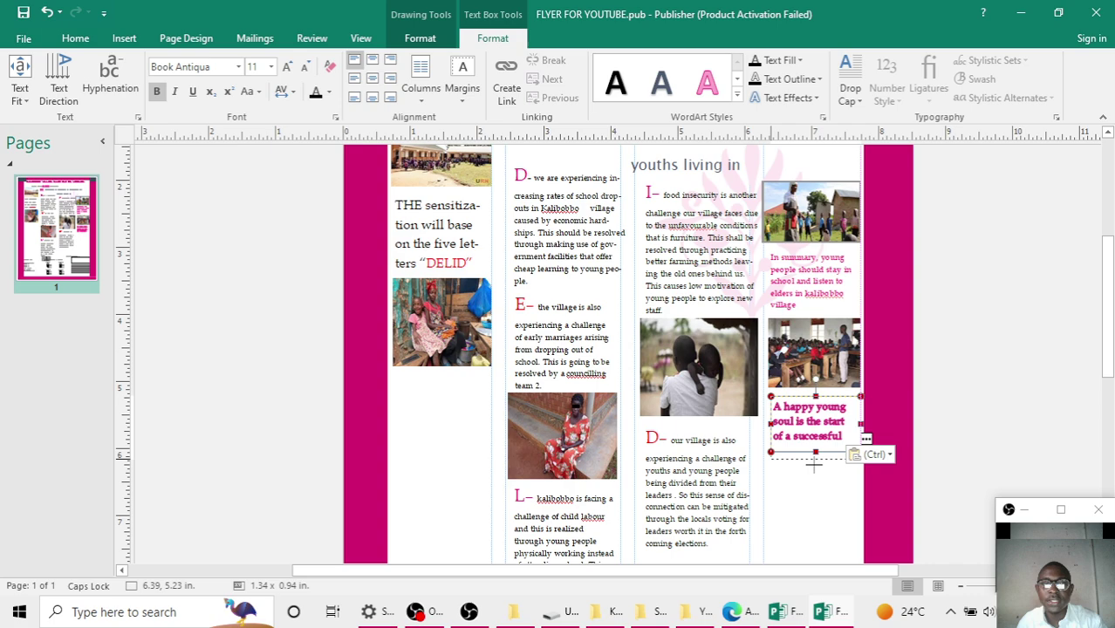
drag(813, 465, 817, 465)
click(994, 412)
Examine the "DESIGNED BY TEAM 1" line and the child's picture below it in the fourth column of FLYER.pub
scroll(755, 443, up, 3)
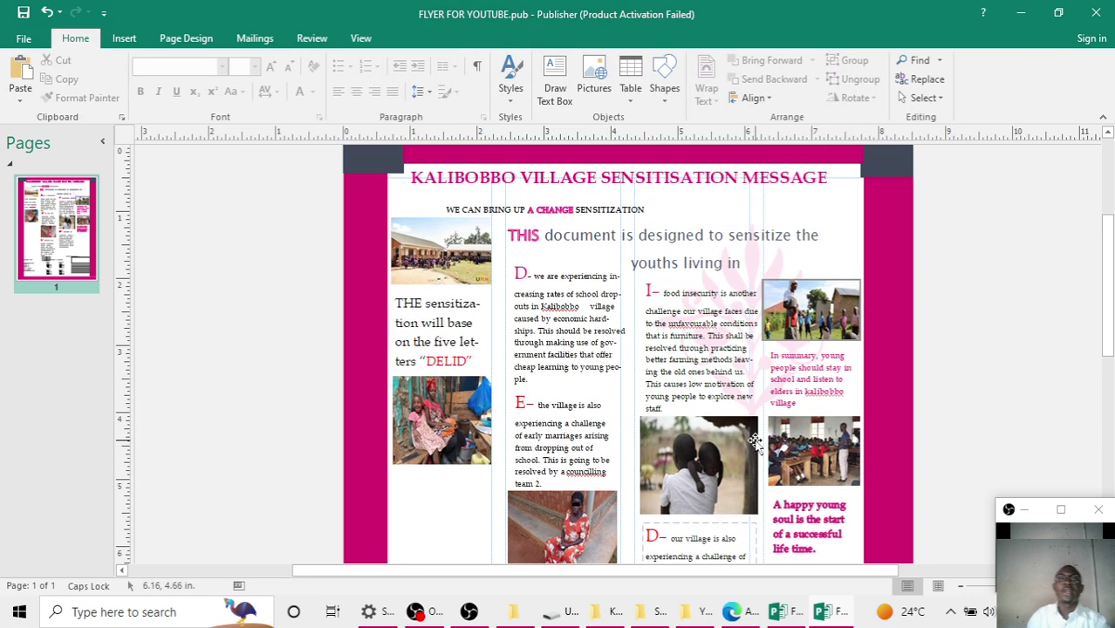
scroll(754, 443, down, 3)
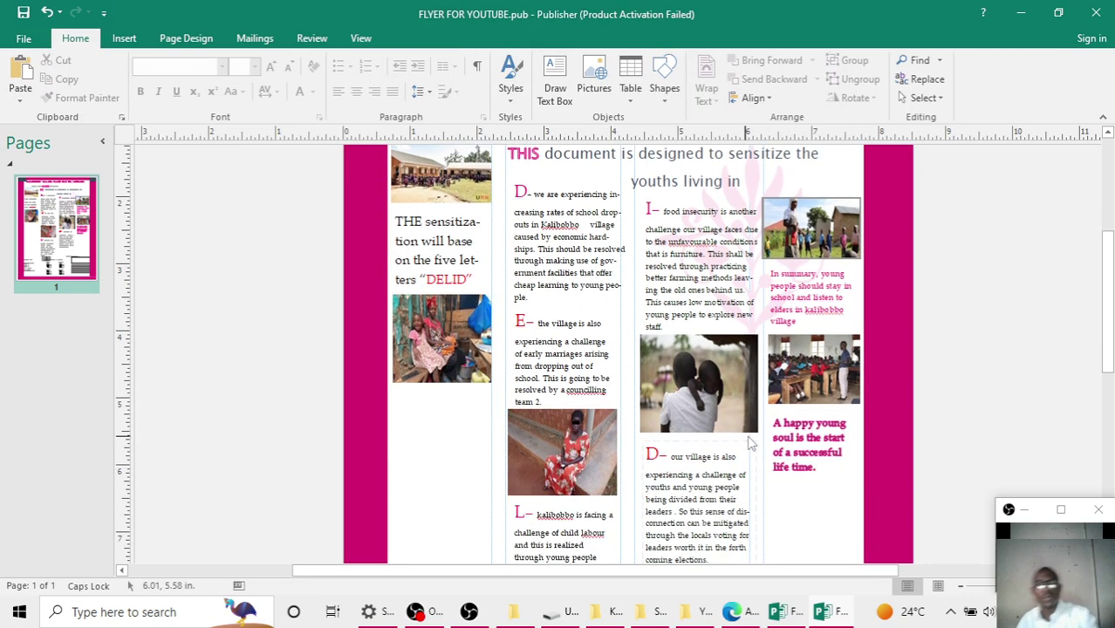
click(773, 612)
scroll(826, 414, down, 3)
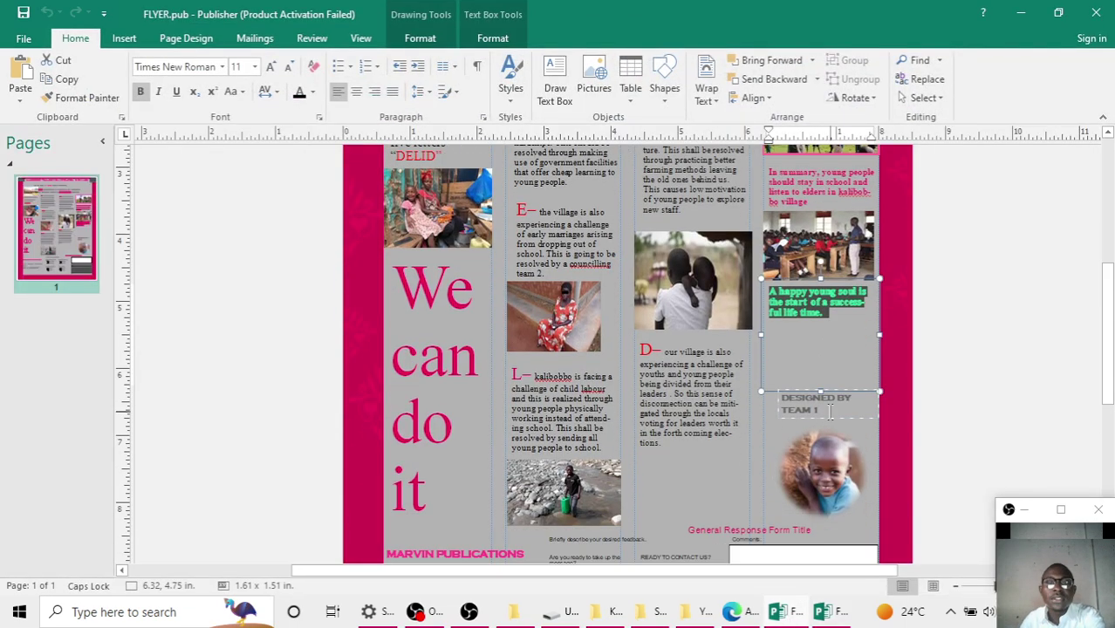
click(831, 467)
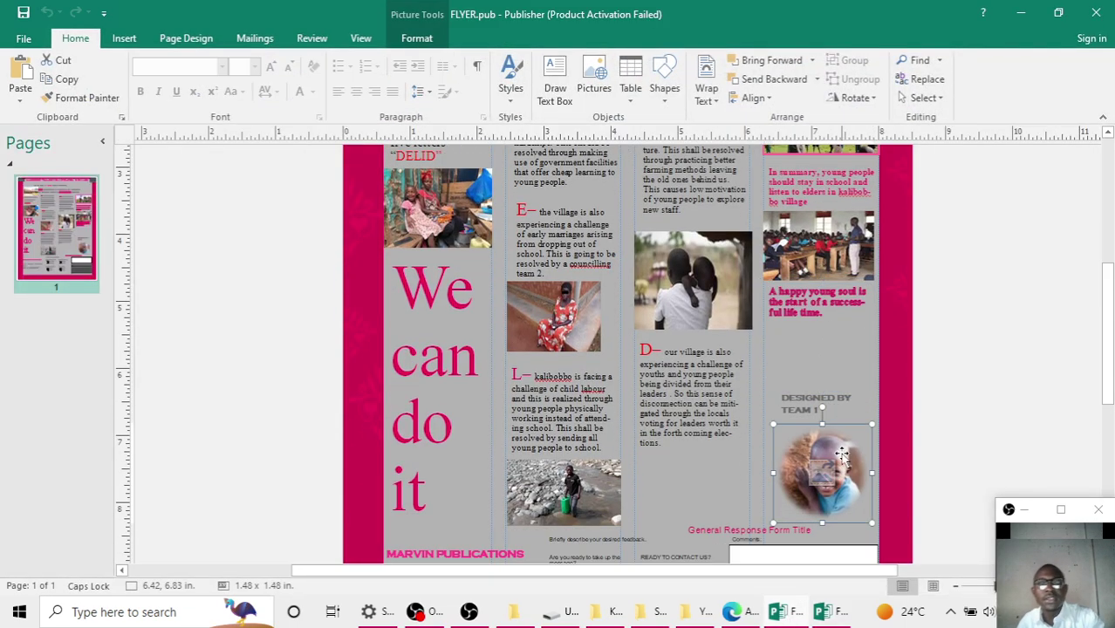
click(842, 418)
scroll(855, 446, down, 1)
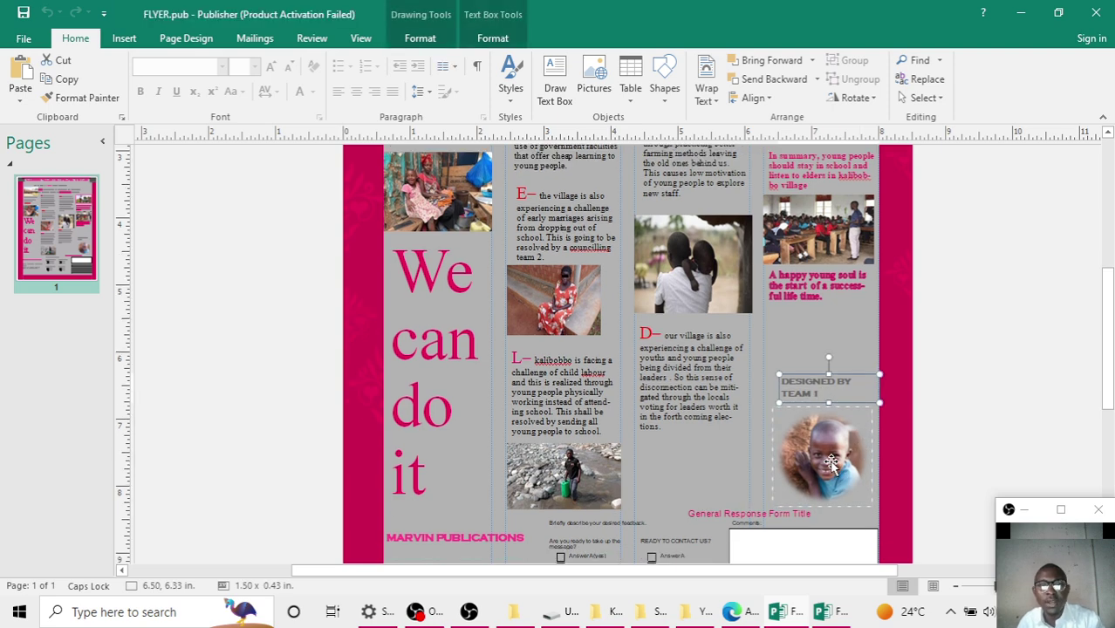
click(857, 451)
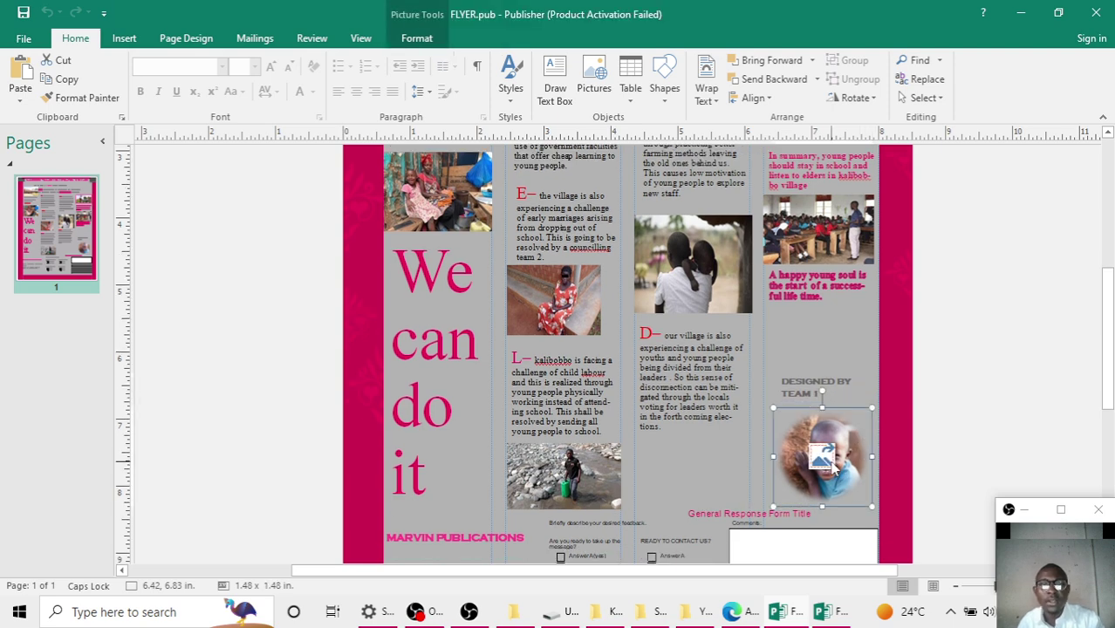
click(1023, 12)
Add a text box reading "DESIGNED BY TEAM 1" beneath the "A happy young soul" text in FLYER FOR YOUTUBE.pub, sized about 1.38 x 0.49 in
scroll(824, 351, down, 2)
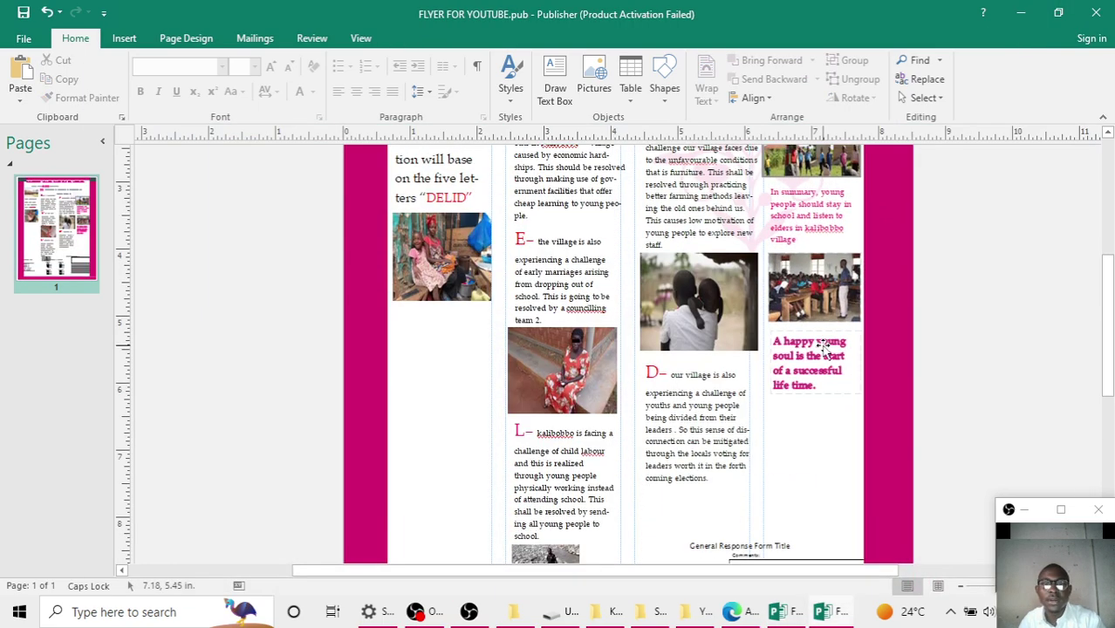
ctrl+scroll(823, 351, down, 4)
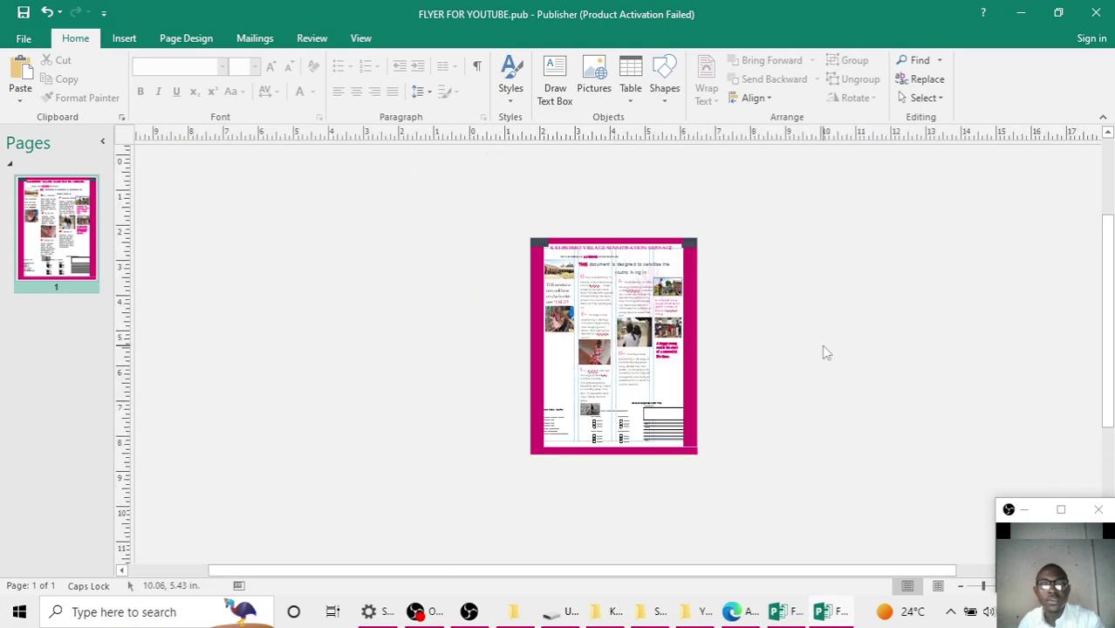
ctrl+scroll(823, 350, up, 3)
ctrl+scroll(764, 415, up, 1)
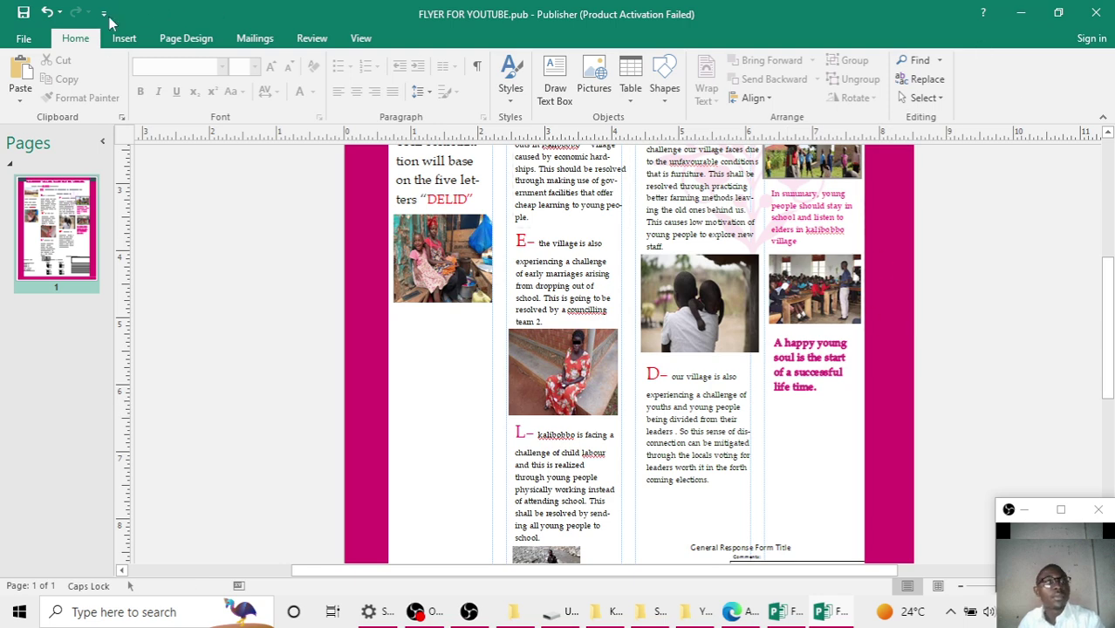
click(124, 38)
click(524, 83)
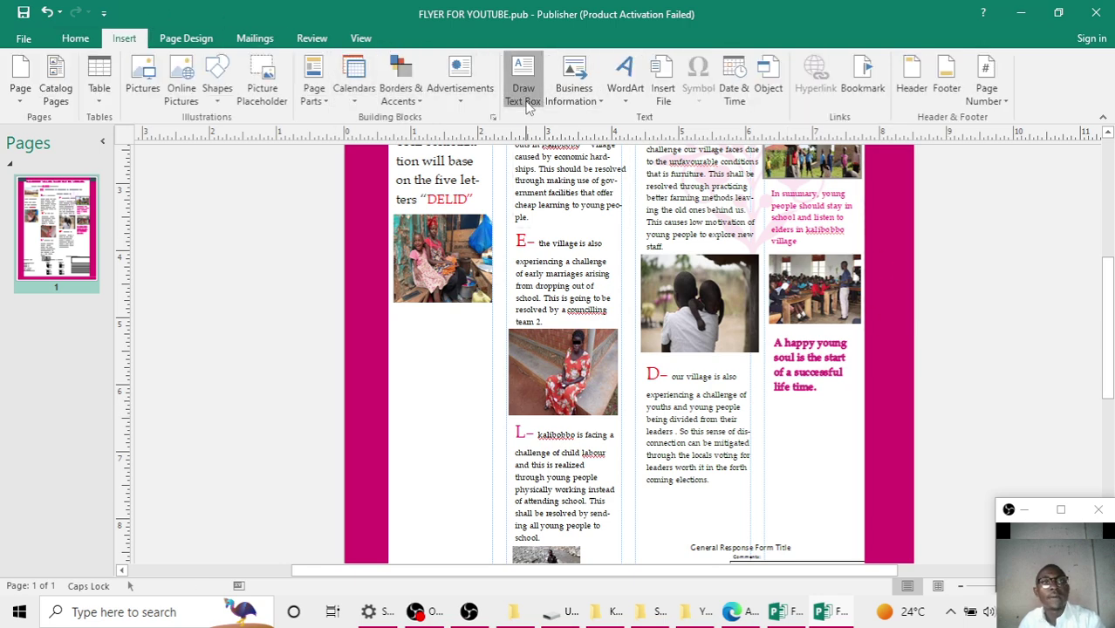
drag(766, 392, 866, 428)
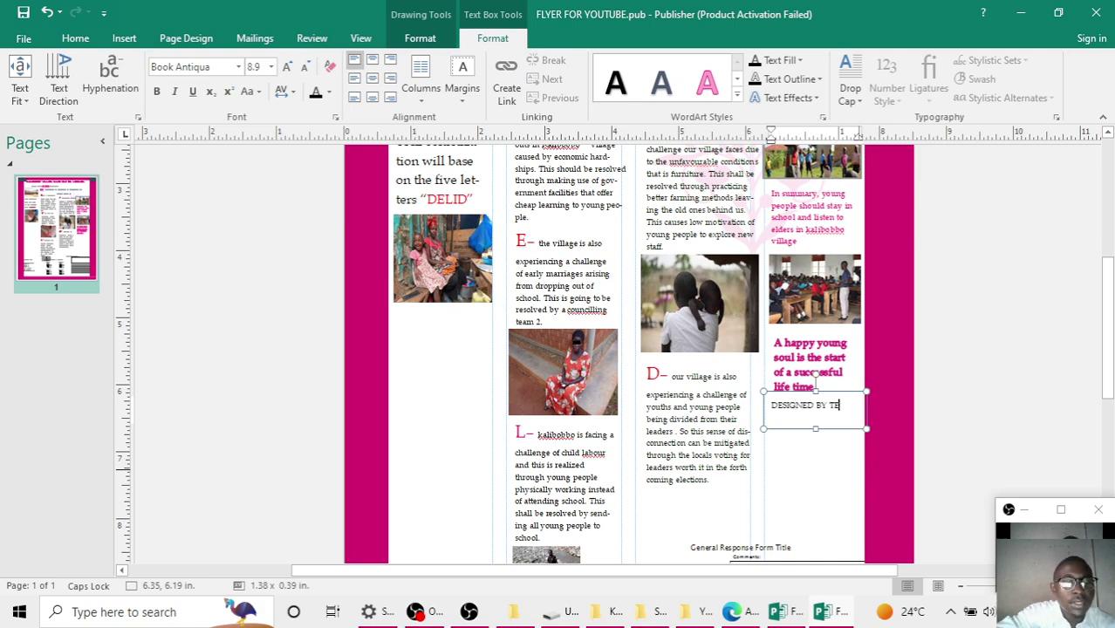
key(Escape)
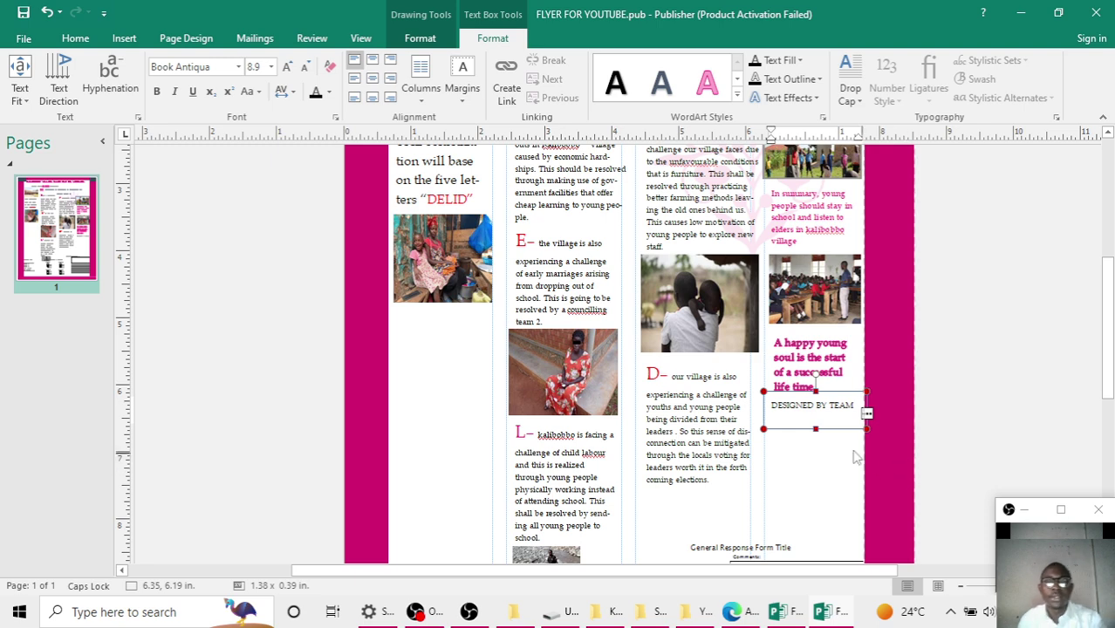
drag(815, 429, 817, 442)
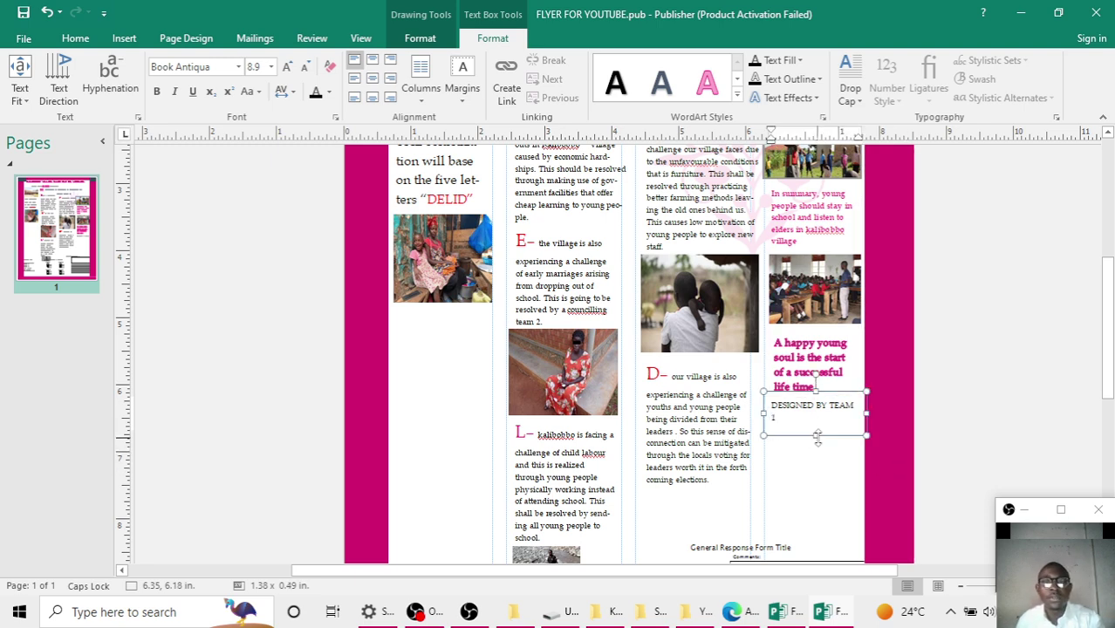
click(1066, 337)
Copy image3.jpg from the S4_ACEITEKA_support files2024(5) folder on the desktop
click(1020, 14)
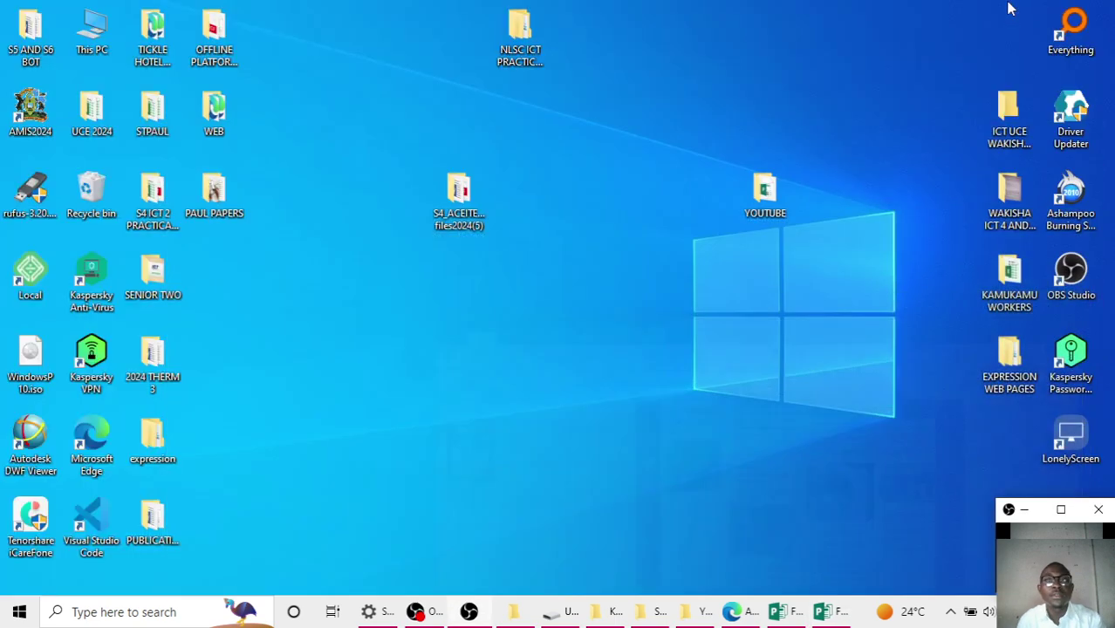
double_click(477, 207)
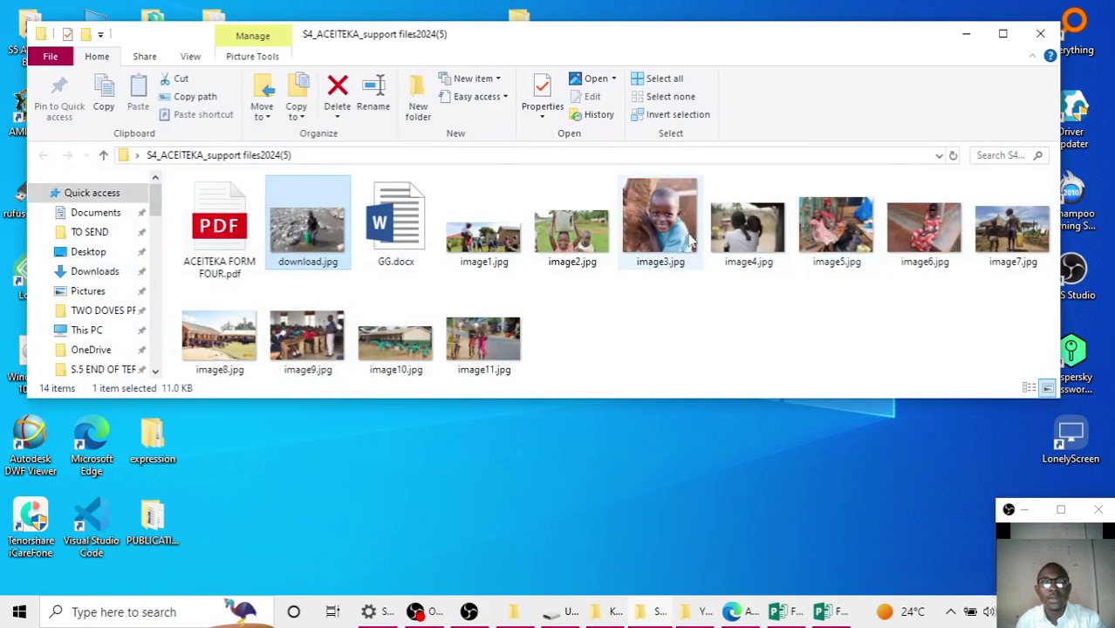
click(663, 228)
right_click(670, 264)
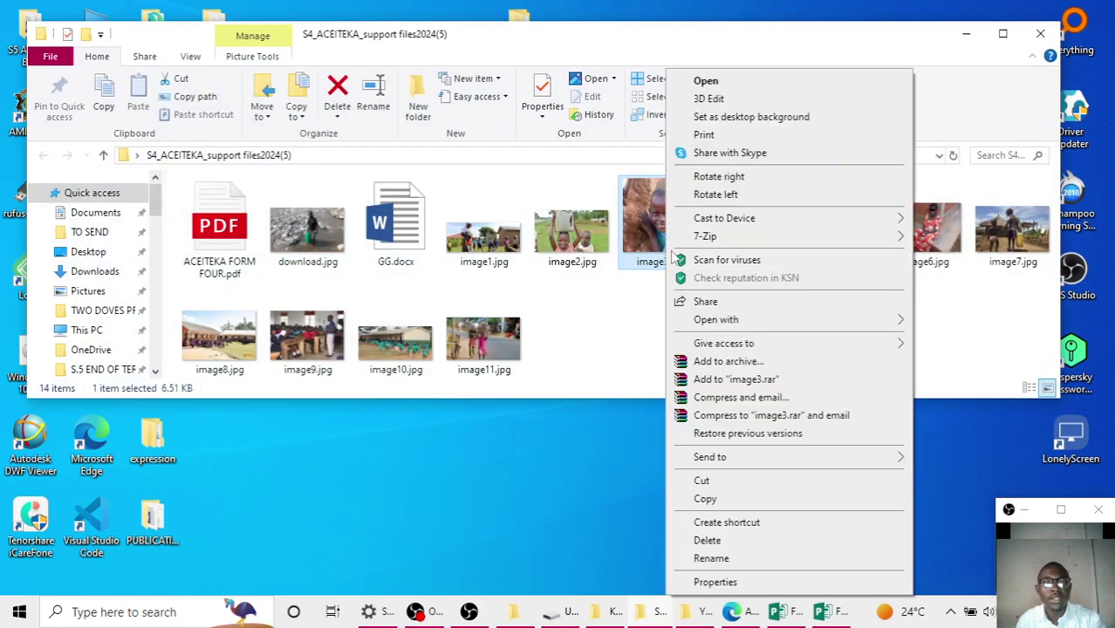
click(712, 499)
click(1003, 34)
click(1017, 11)
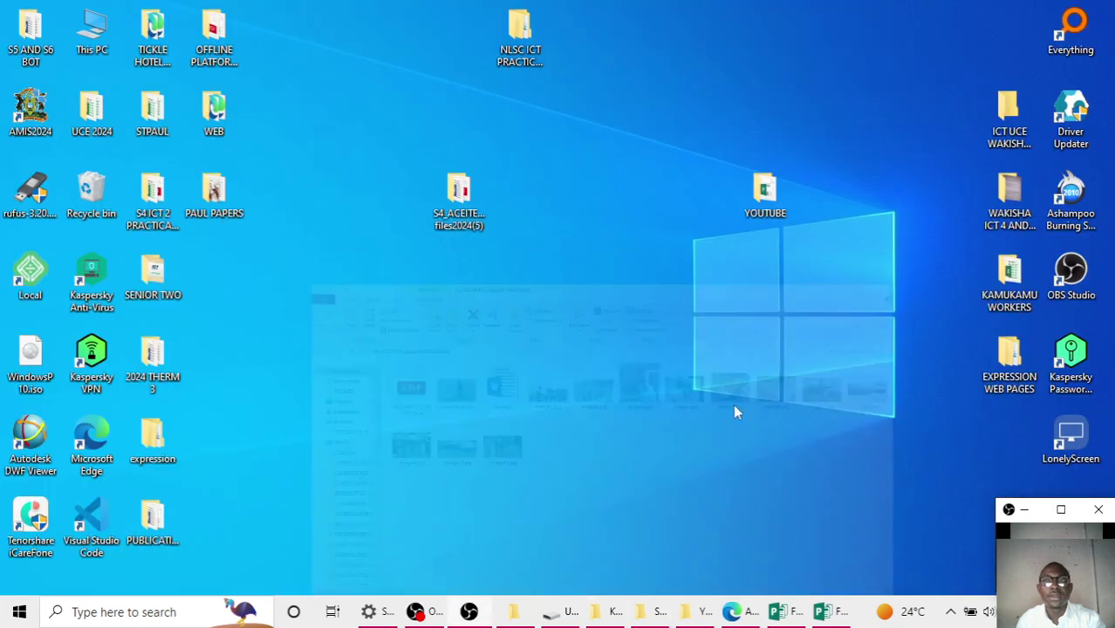
Paste the child's picture into FLYER FOR YOUTUBE.pub, place it beneath "DESIGNED BY TEAM 1" and shrink it to about 1.17 x 1.17 in
click(839, 619)
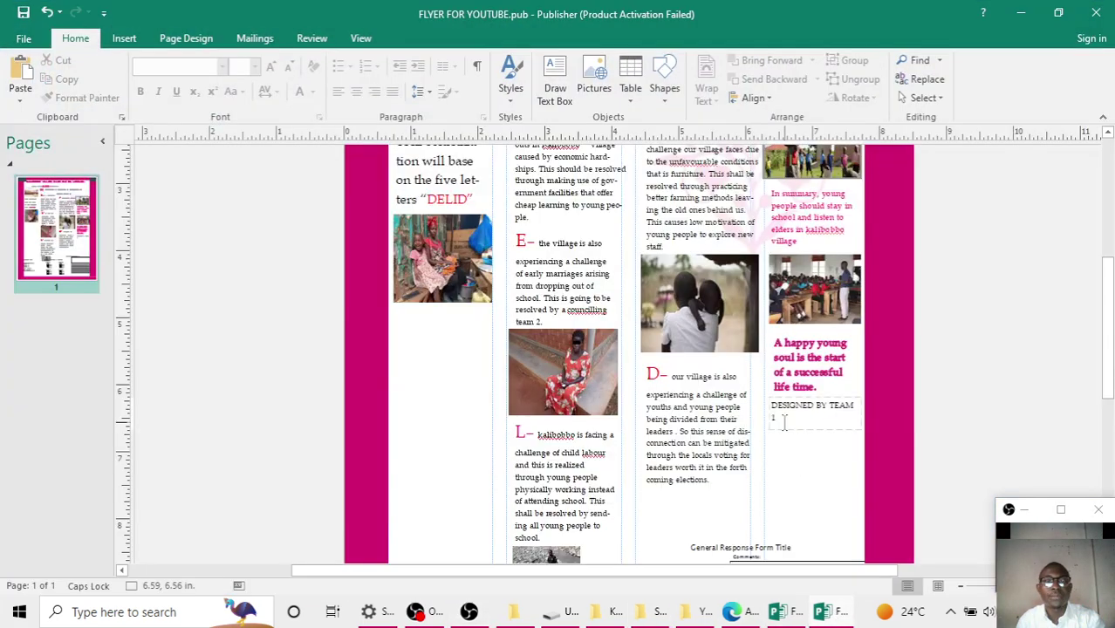
right_click(782, 427)
right_click(781, 474)
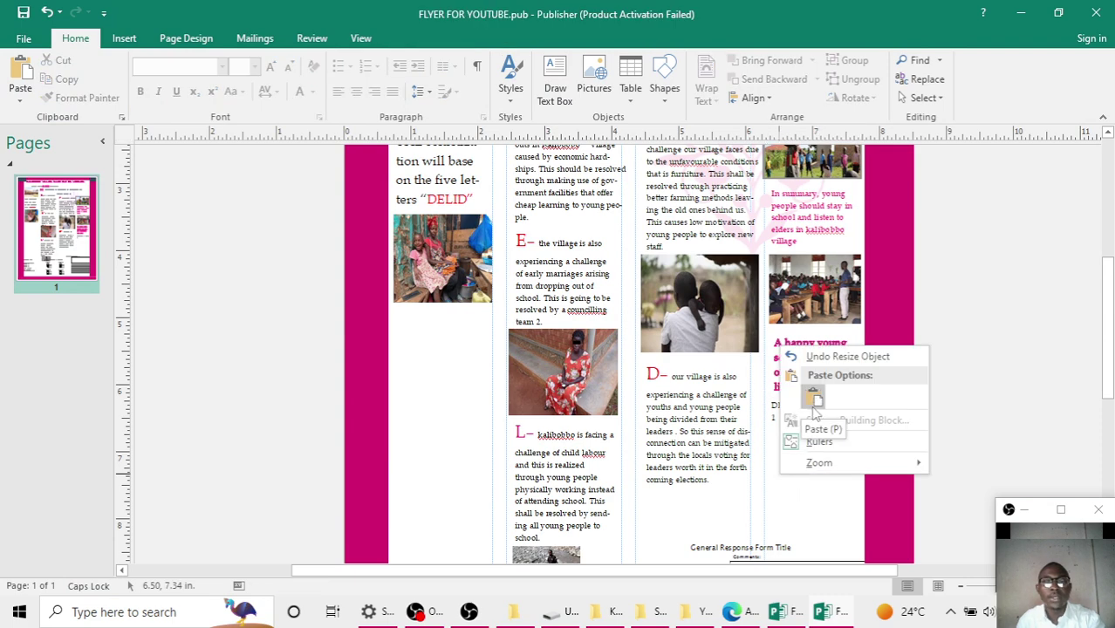
click(813, 398)
drag(633, 349, 790, 473)
drag(834, 399, 772, 460)
drag(715, 486, 787, 452)
drag(789, 449, 790, 453)
click(887, 487)
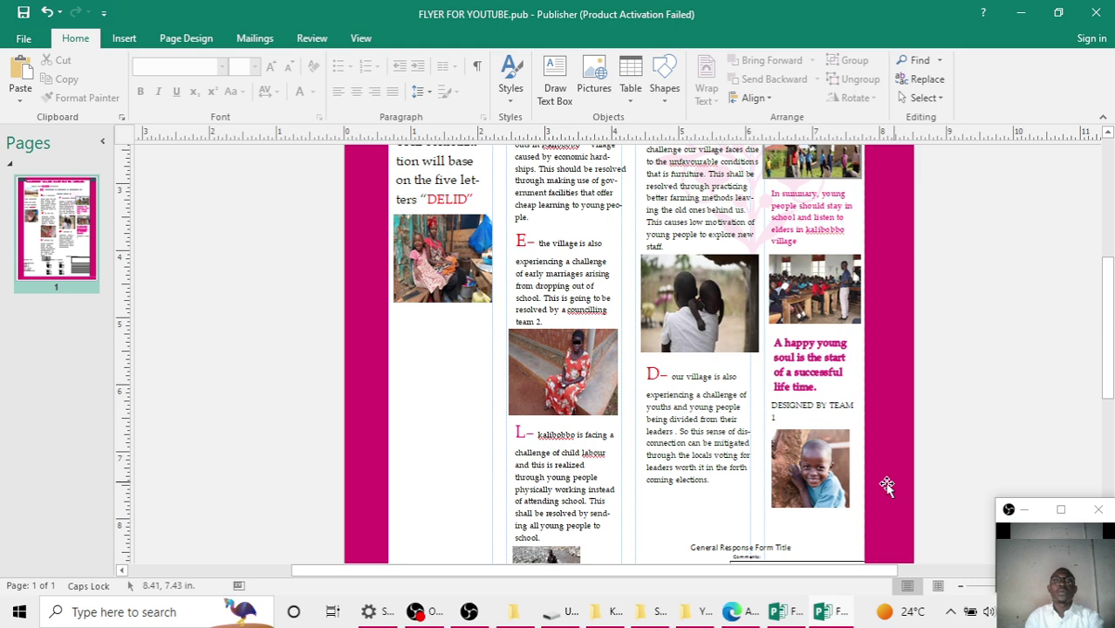
Apply the soft-edged oval picture style to the child's picture beneath "DESIGNED BY TEAM 1"
click(810, 467)
click(364, 39)
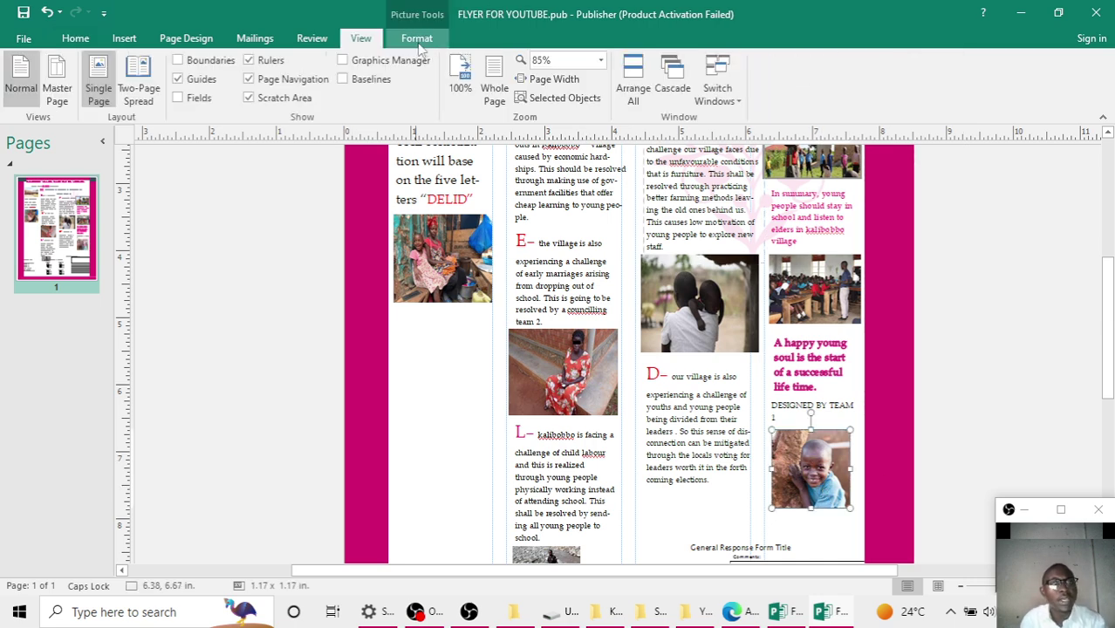
click(425, 41)
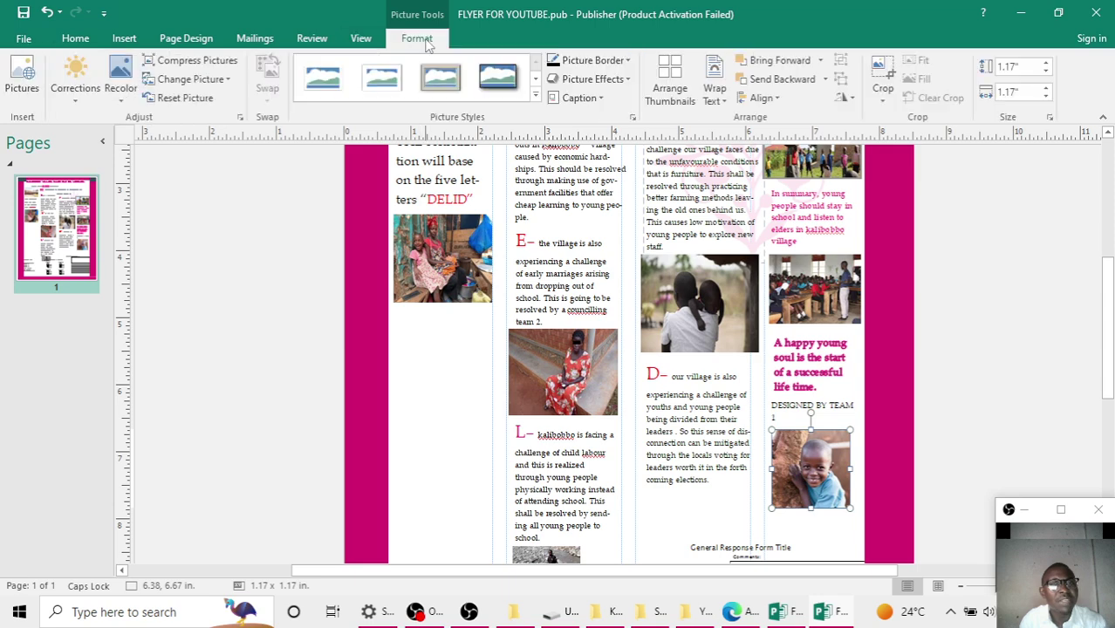
click(535, 98)
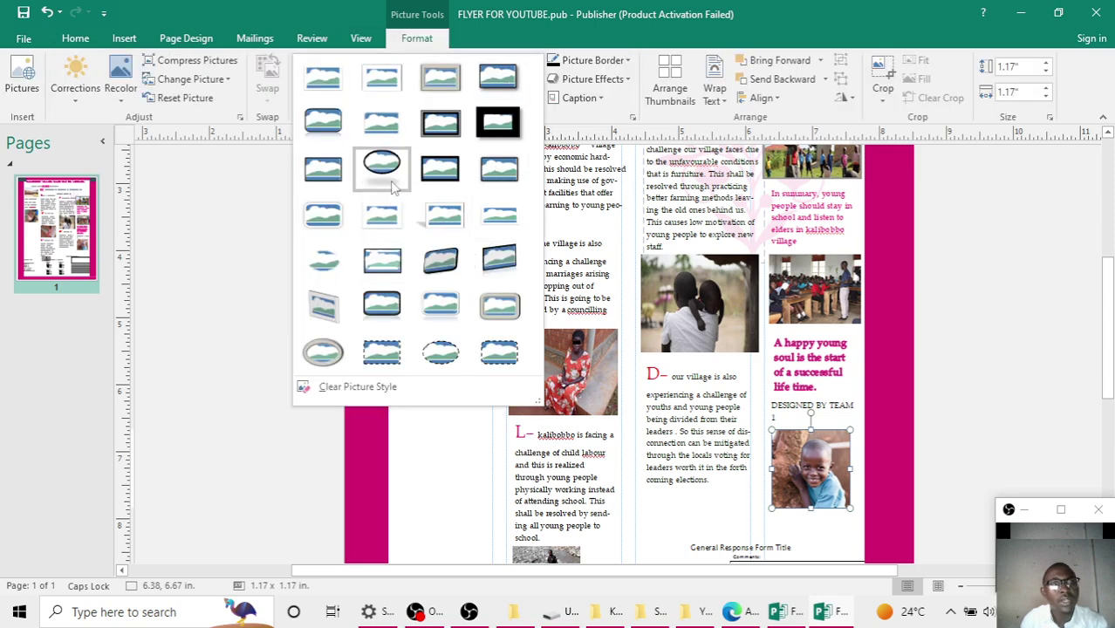
click(331, 267)
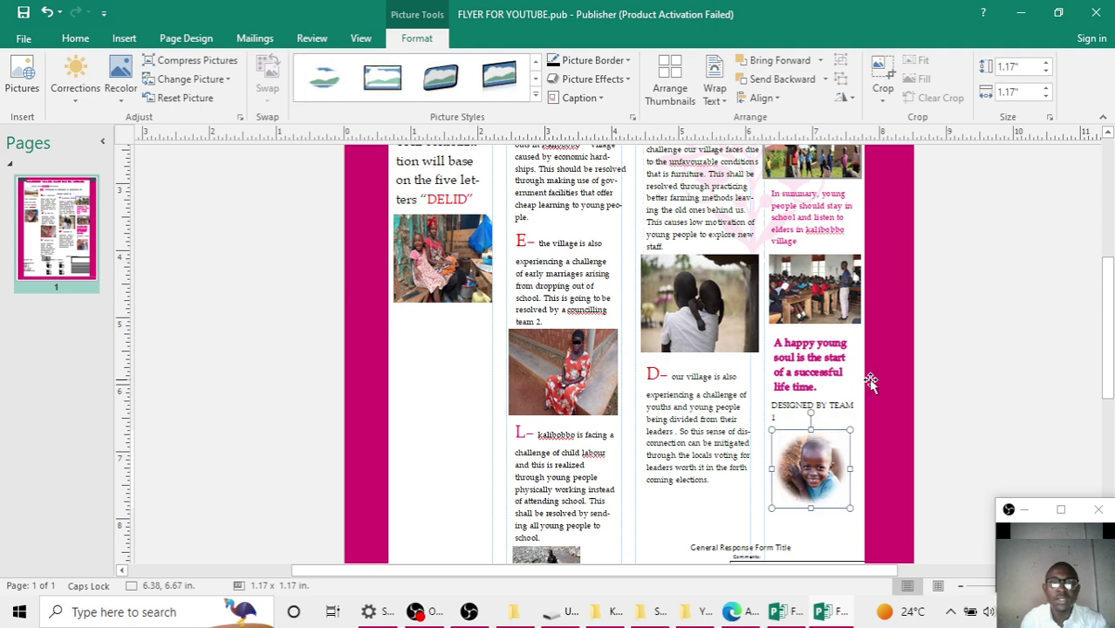
Examine the lower half of the finished FLYER.pub for the content still missing from FLYER FOR YOUTUBE.pub
click(991, 373)
scroll(872, 510, down, 5)
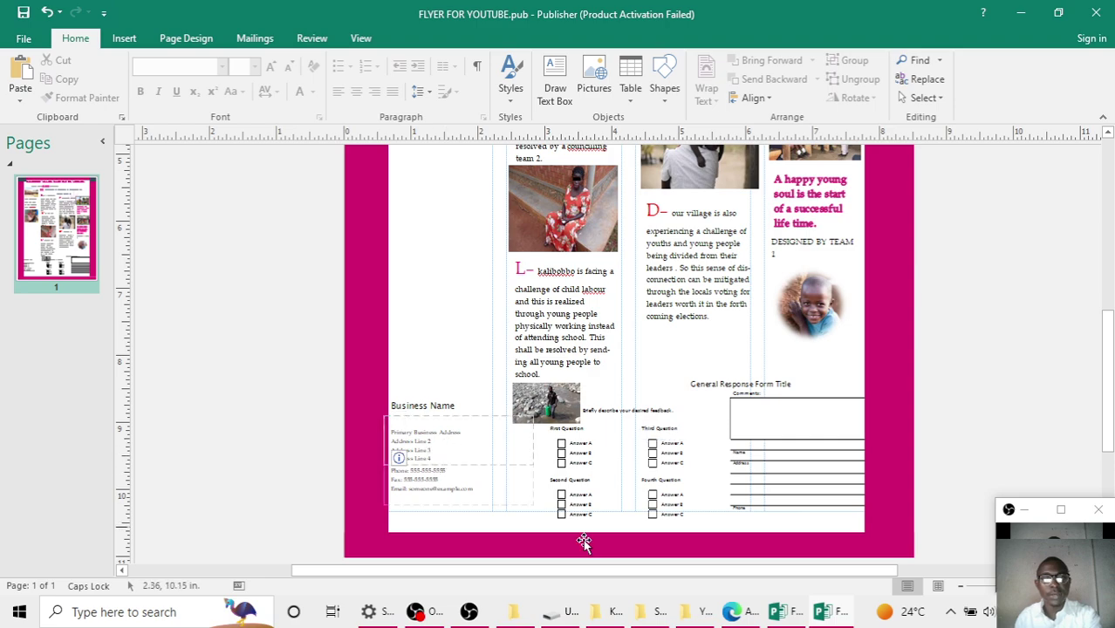
click(790, 614)
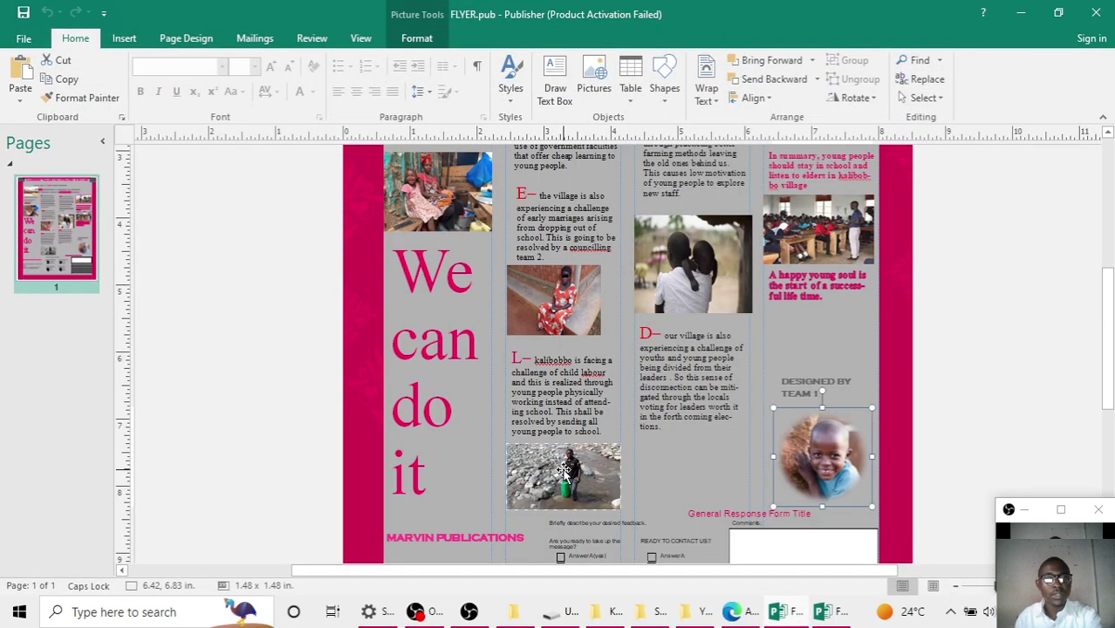
scroll(581, 480, down, 3)
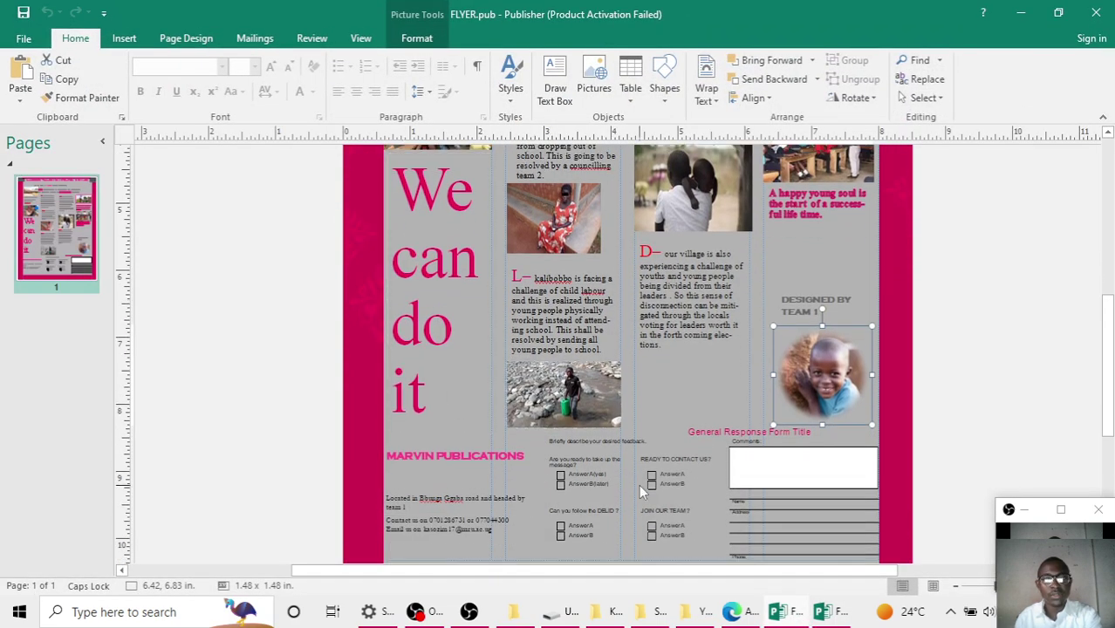
scroll(452, 404, up, 1)
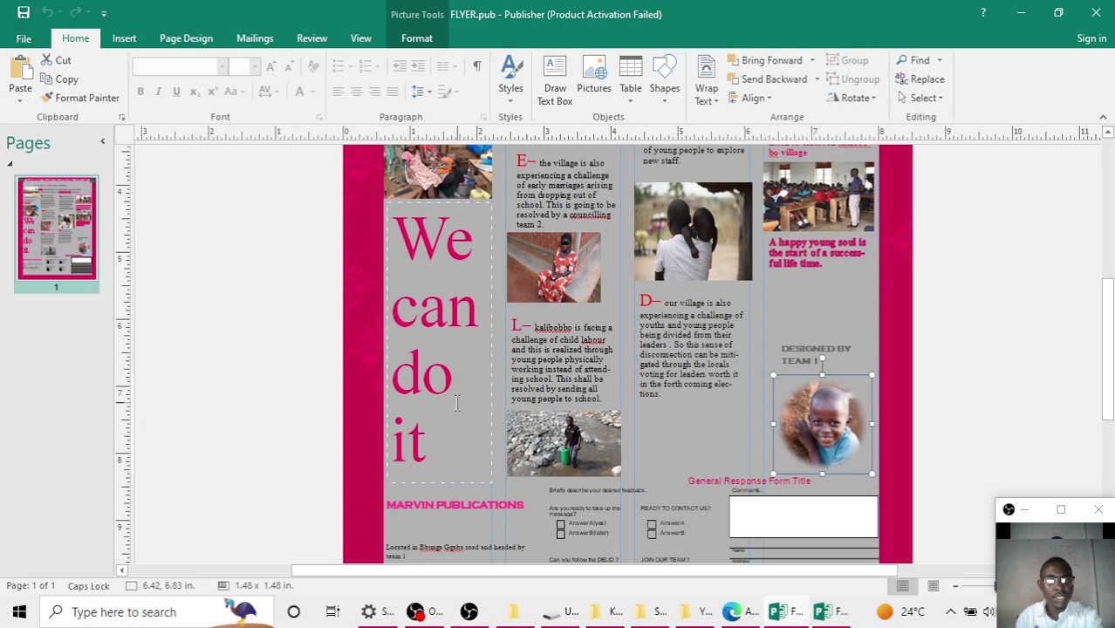
scroll(455, 403, down, 2)
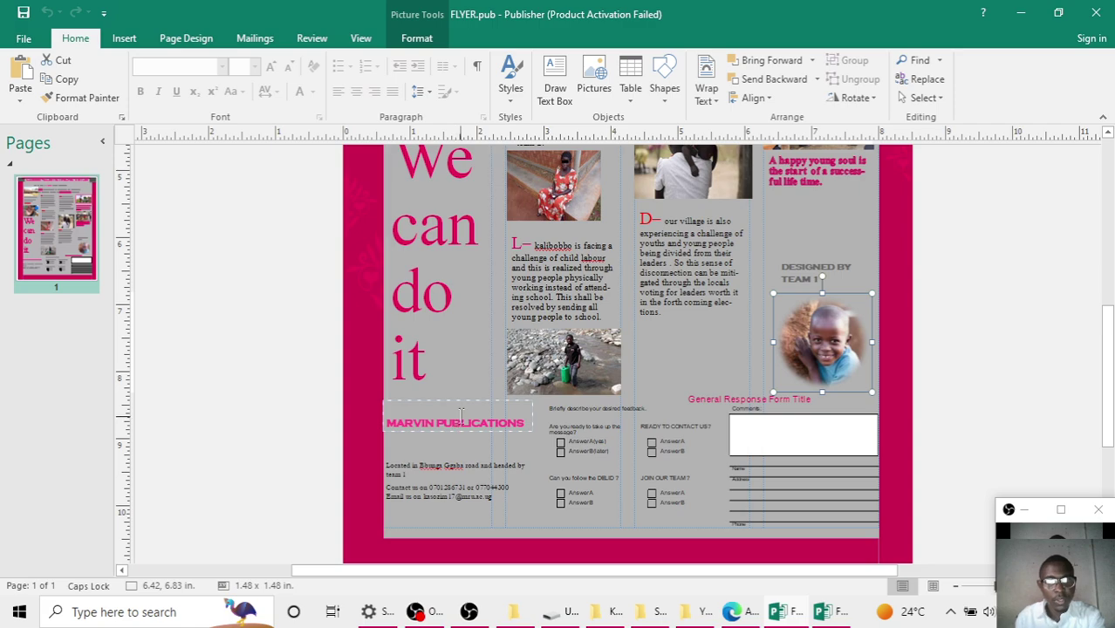
scroll(822, 310, up, 1)
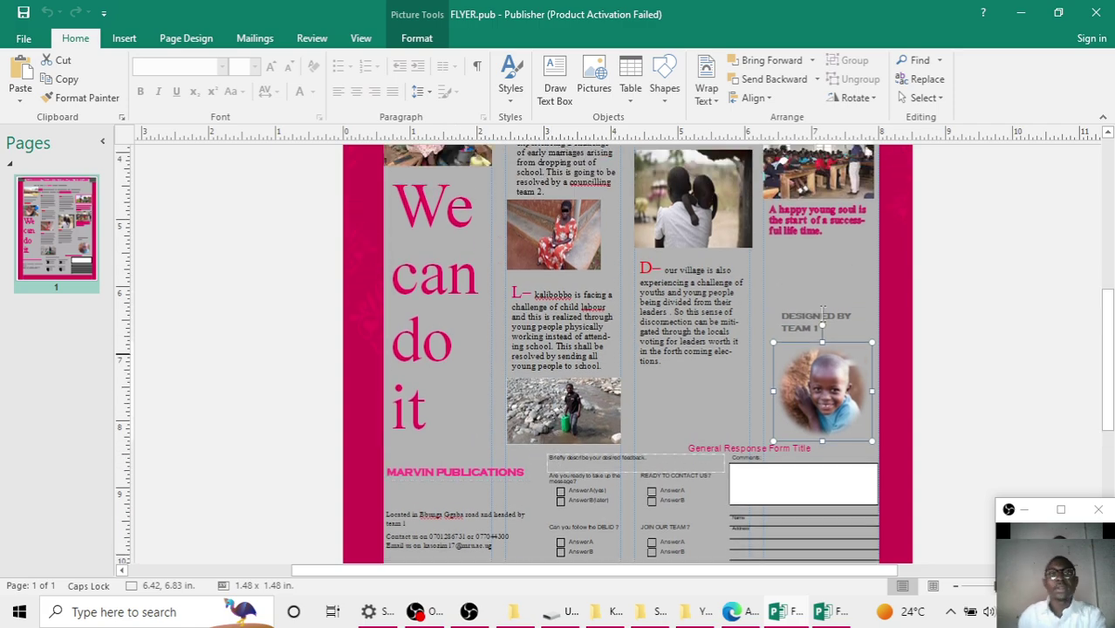
click(1020, 13)
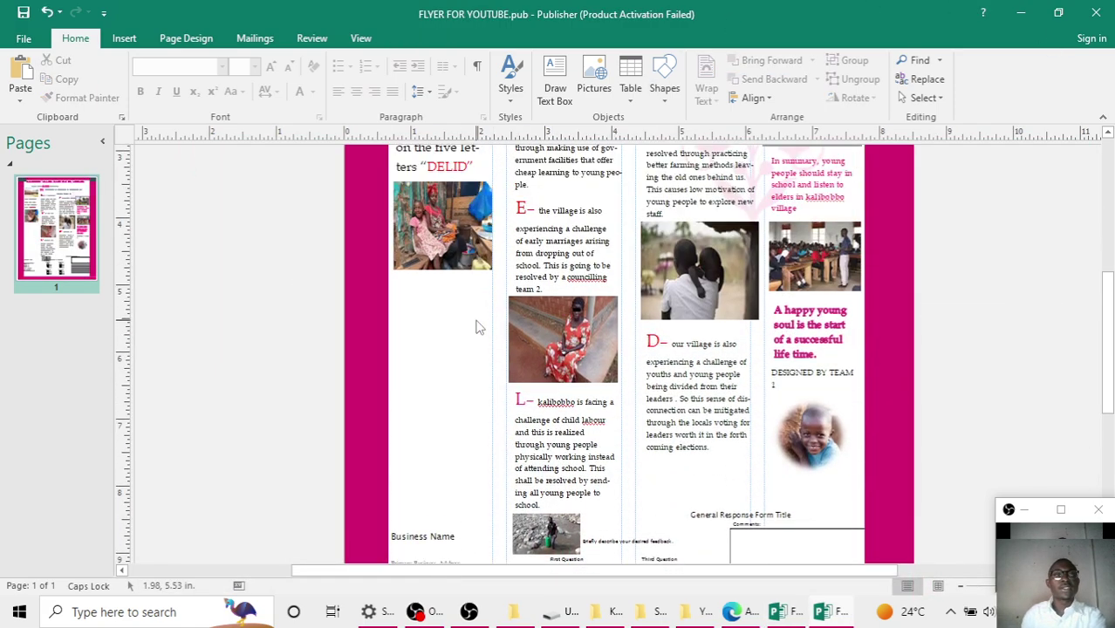
Draw a text box about 1.35 x 3.45 in beneath the family picture in the first column
click(124, 39)
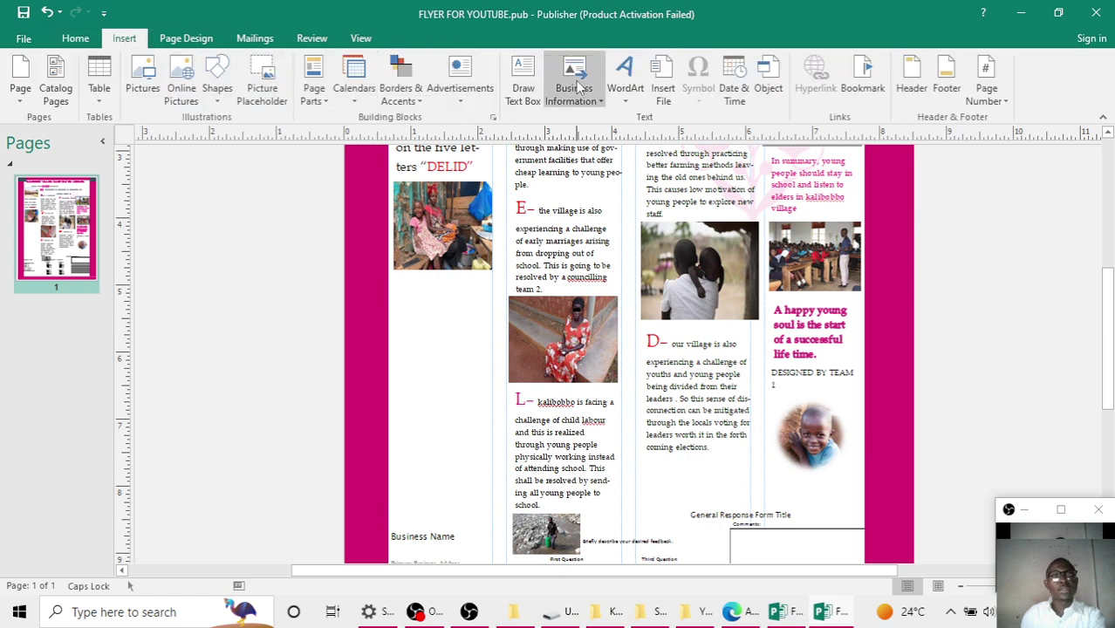
click(524, 76)
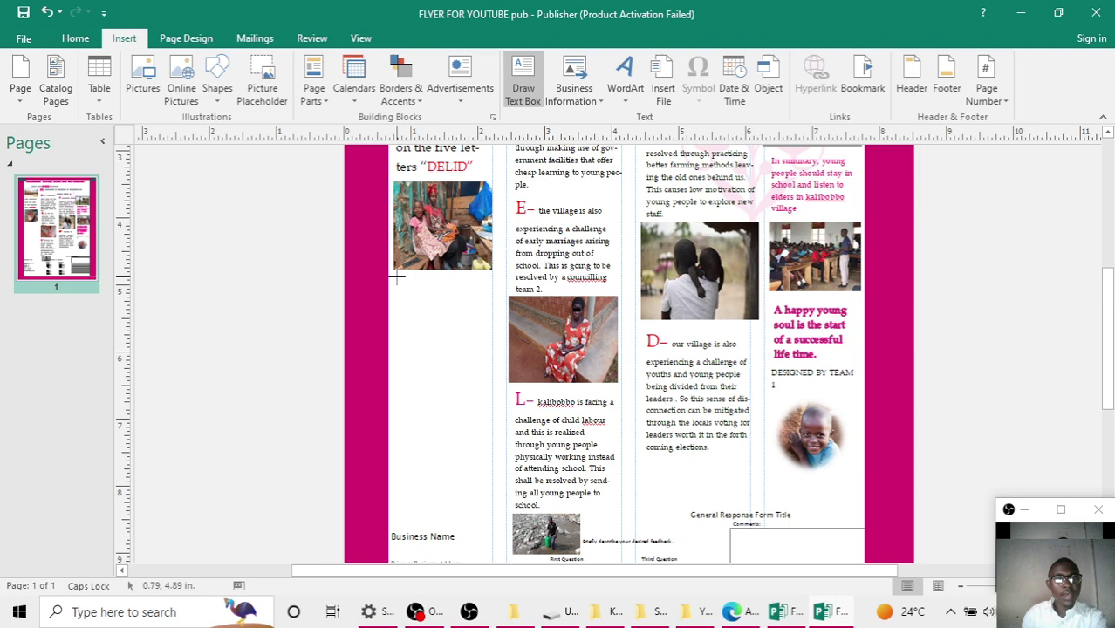
mouse_move(402, 279)
mouse_down()
mouse_move(482, 453)
mouse_move(488, 515)
mouse_up()
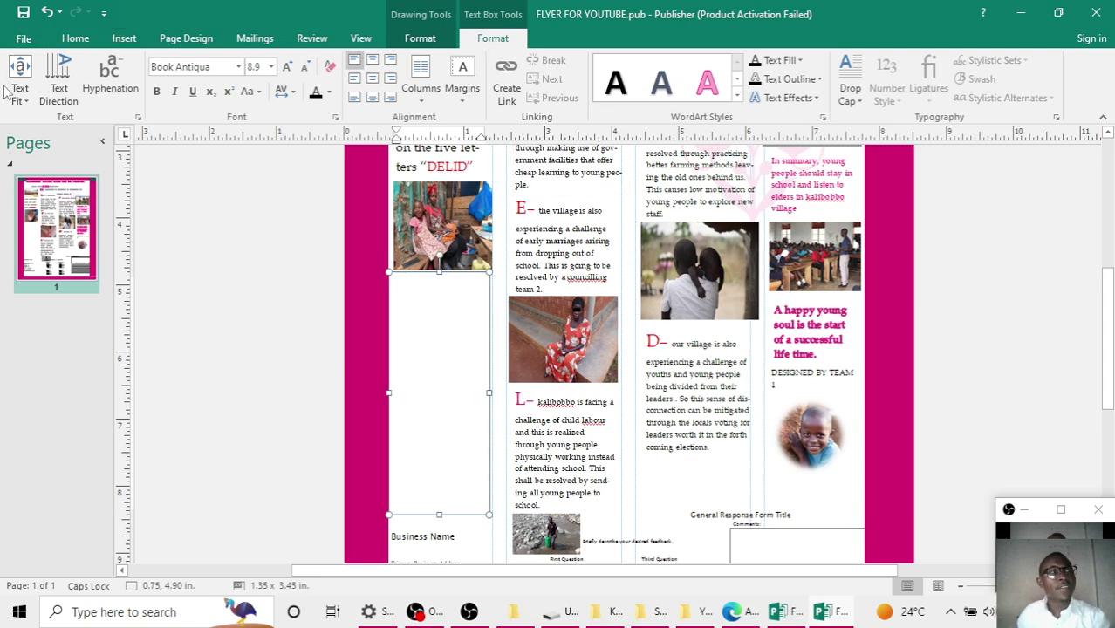
Rotate the new text box's text direction to vertical and enter "WE CAN DO IT"
click(58, 96)
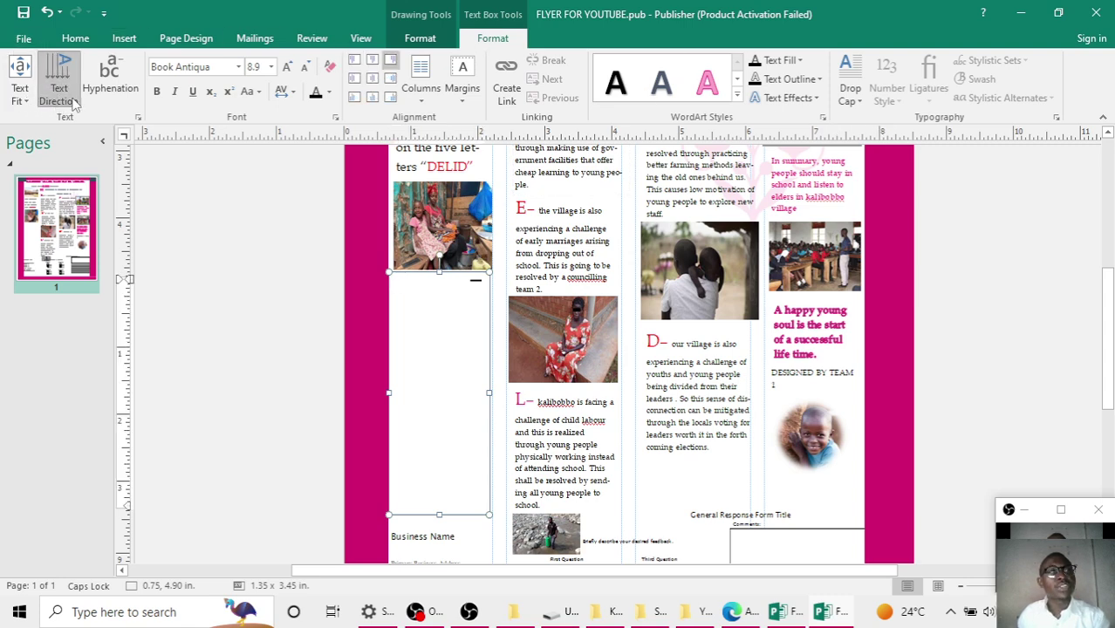
click(64, 96)
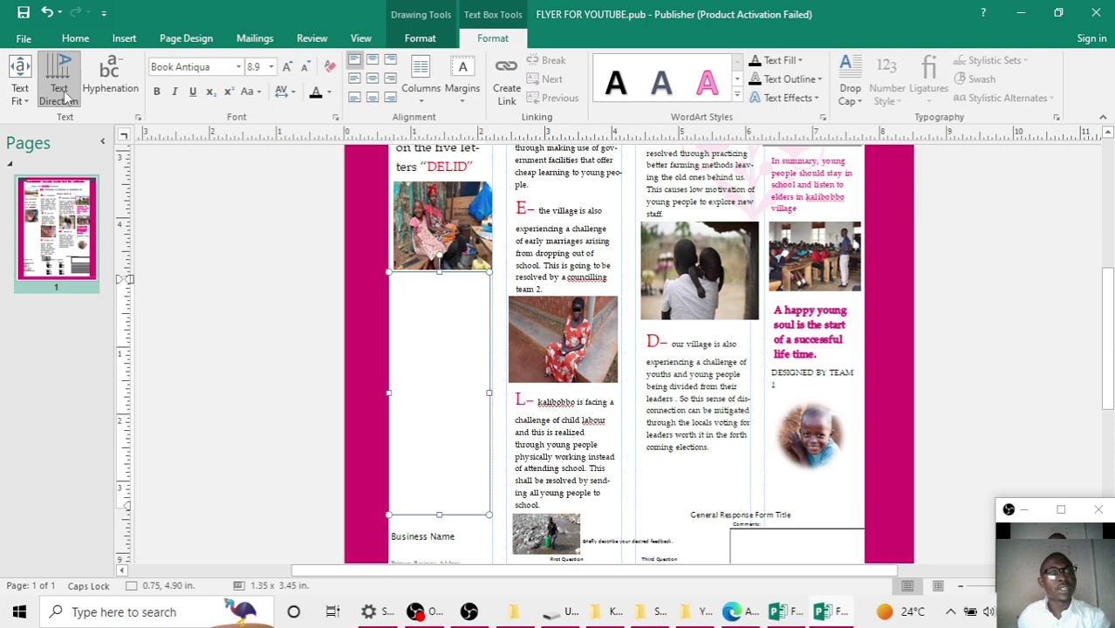
click(64, 96)
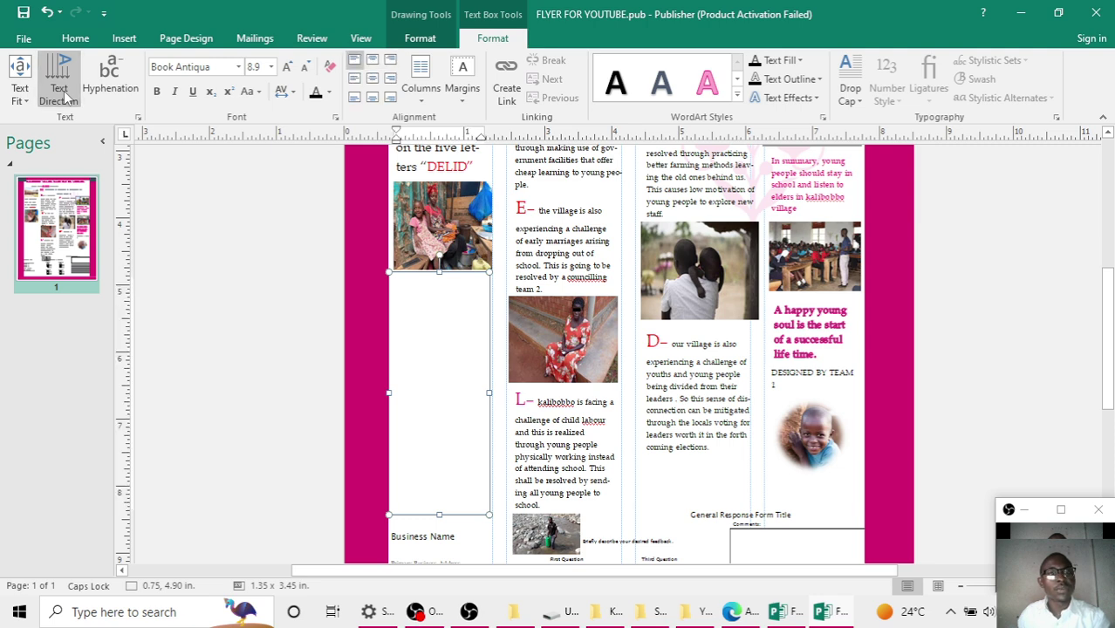
click(64, 96)
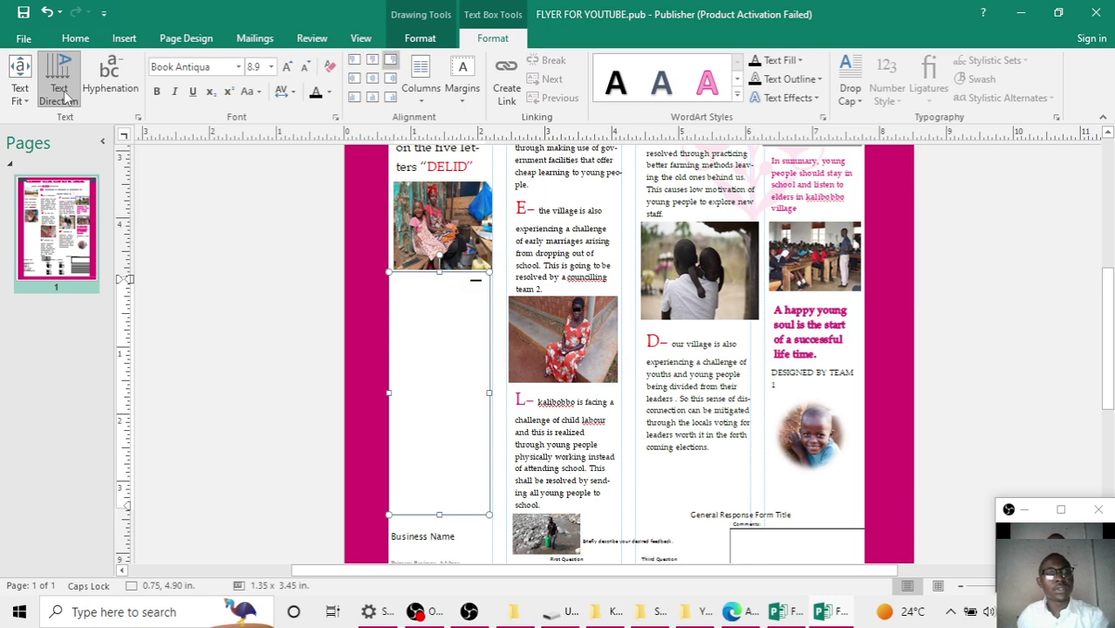
text(WE CA)
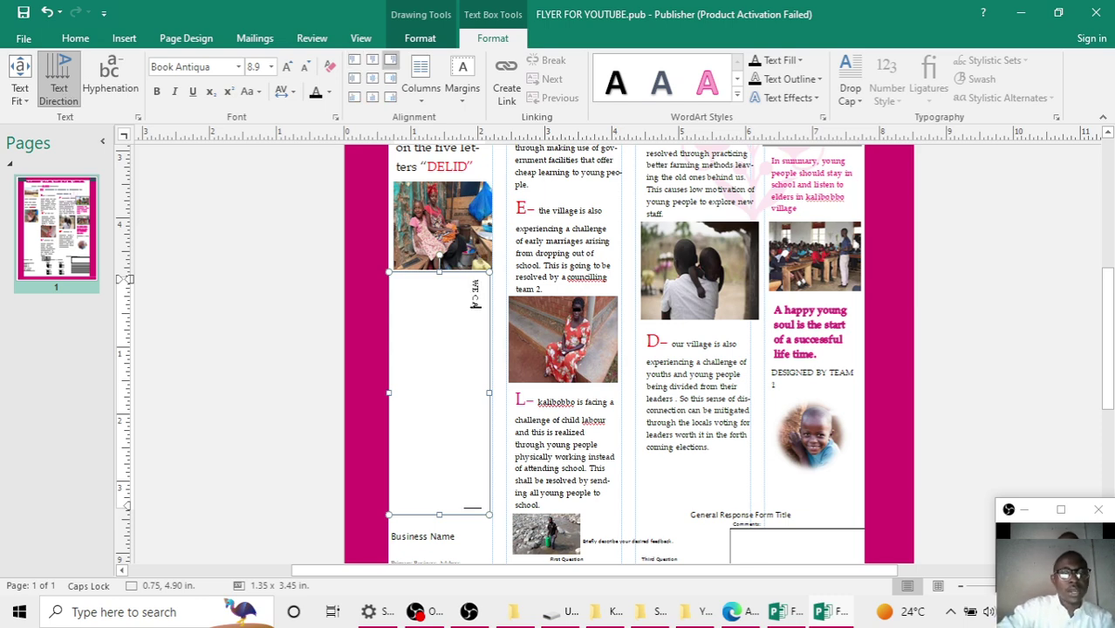
text(N DO IT)
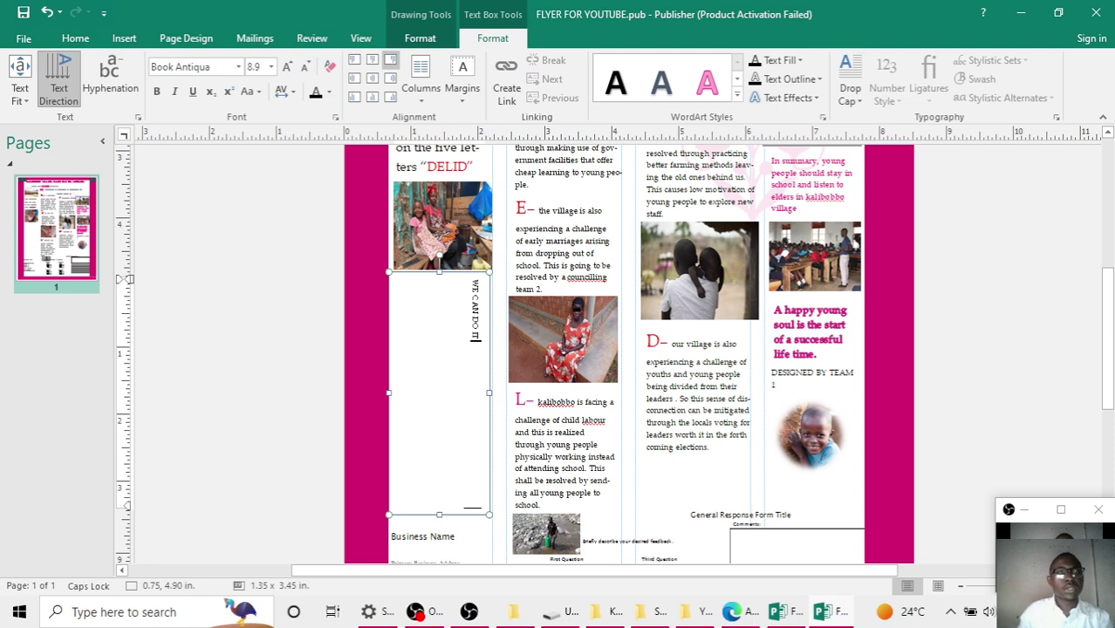
Set the "WE CAN DO IT" text to size 36 and lengthen its box to about 1.34 x 3.75 in
key(ctrl+a)
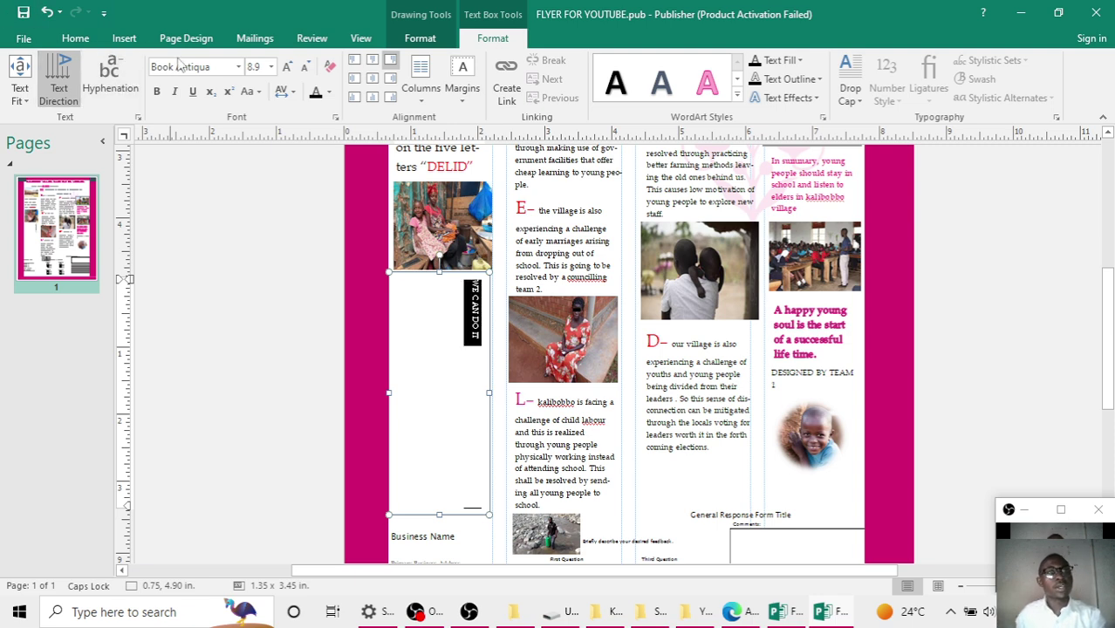
click(271, 66)
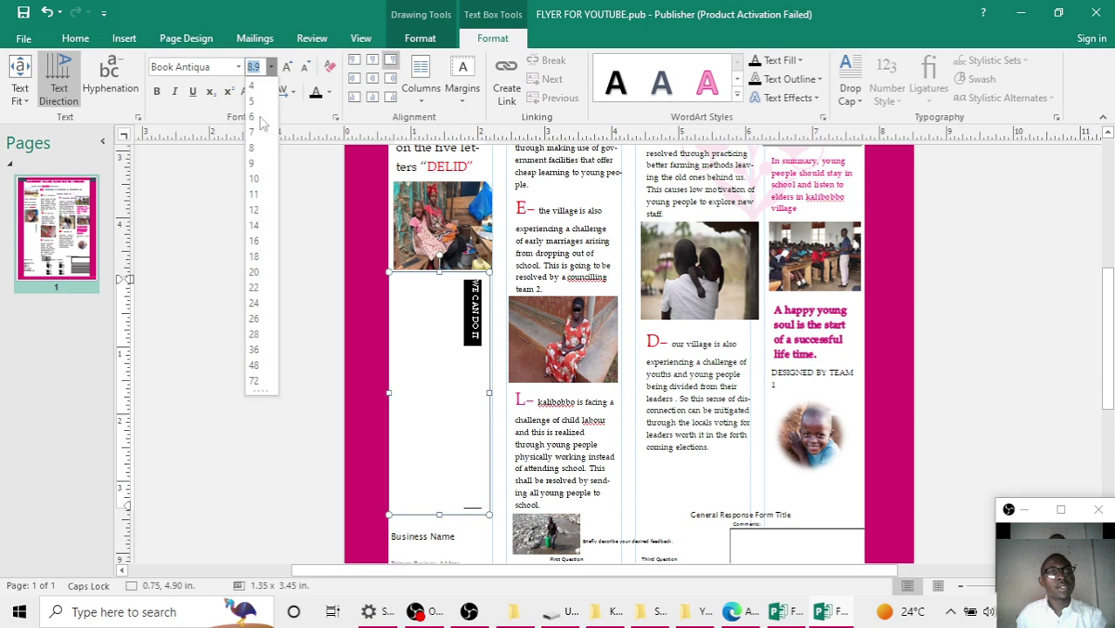
click(254, 365)
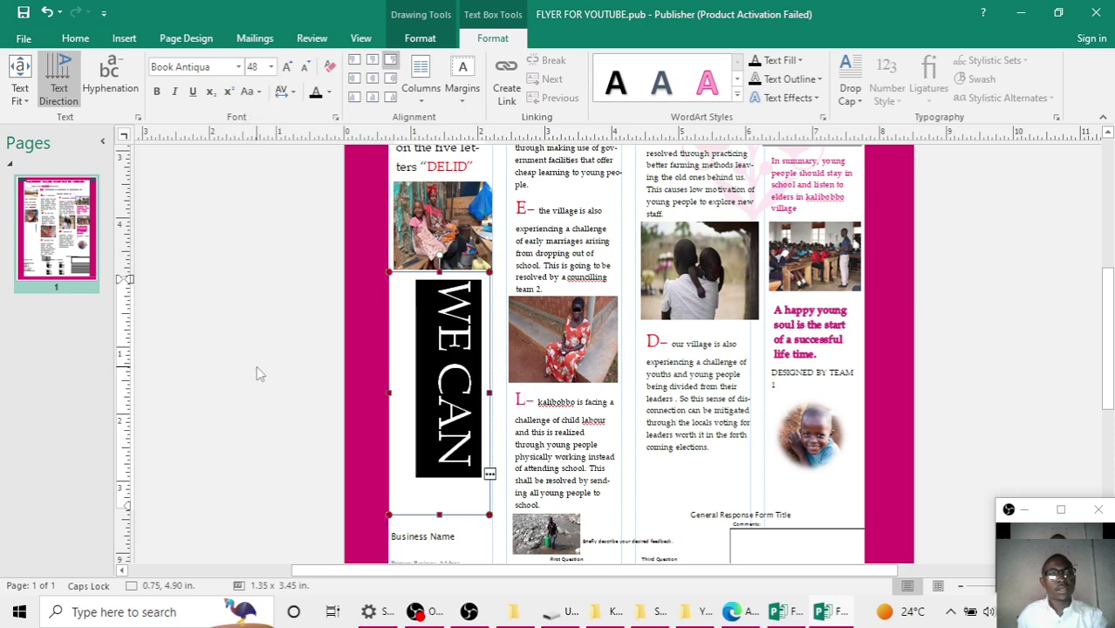
click(270, 66)
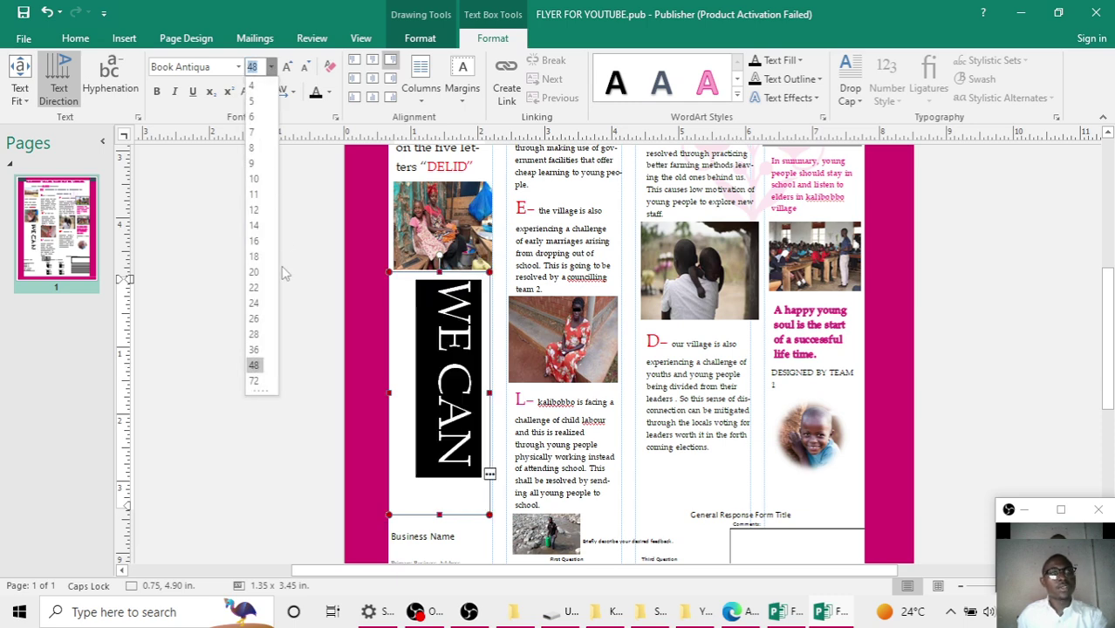
click(254, 350)
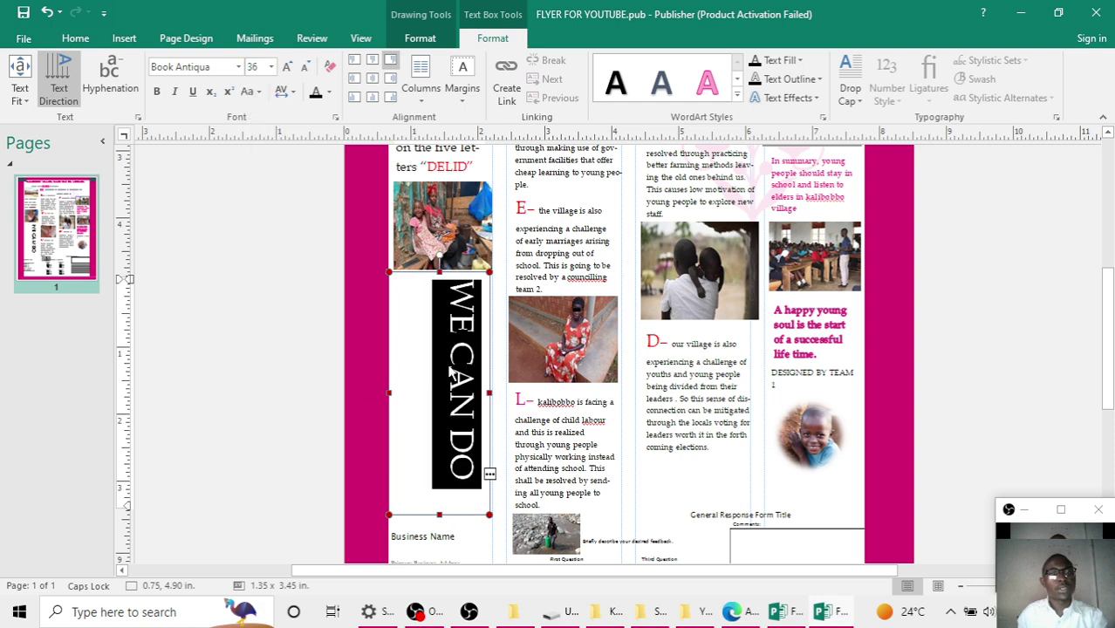
drag(489, 516, 490, 534)
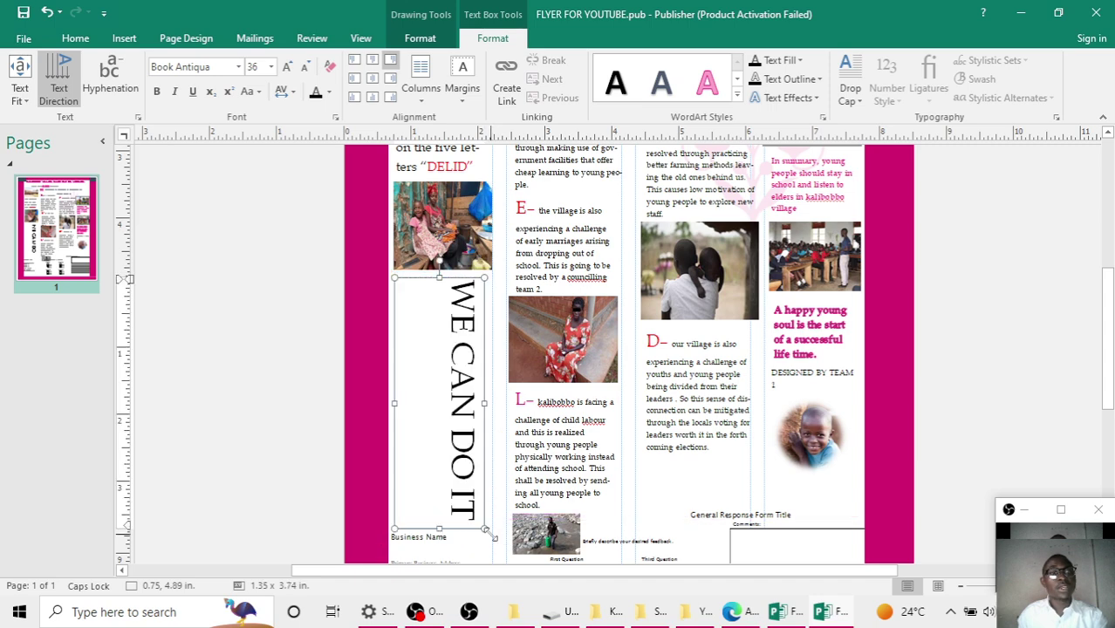
Colour the "WE CAN DO IT" text in the magenta scheme colour
triple_click(455, 289)
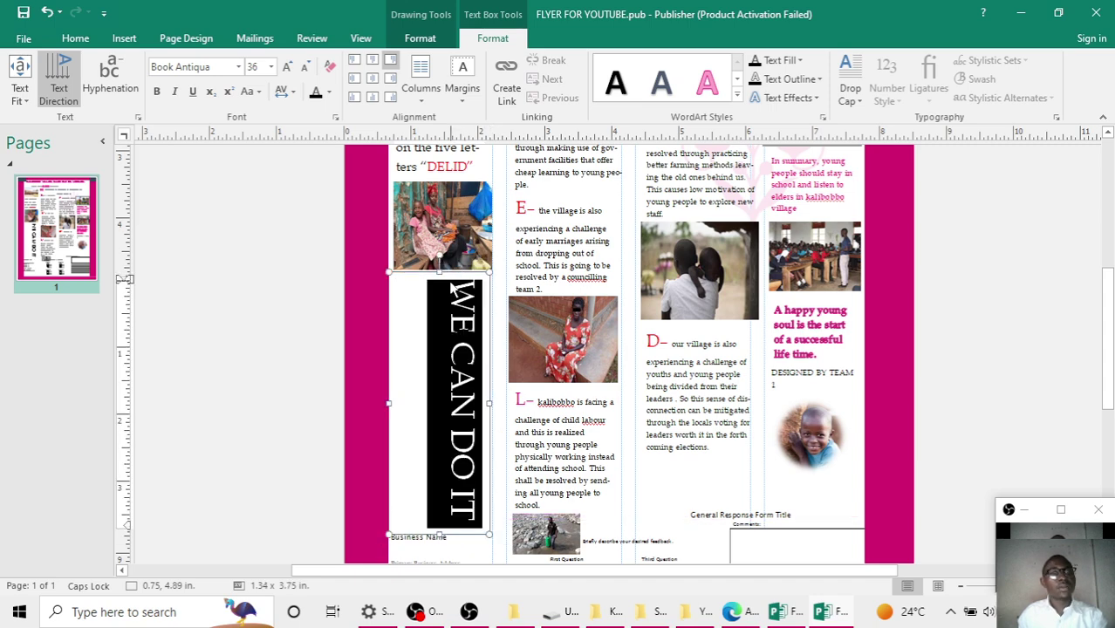
click(328, 91)
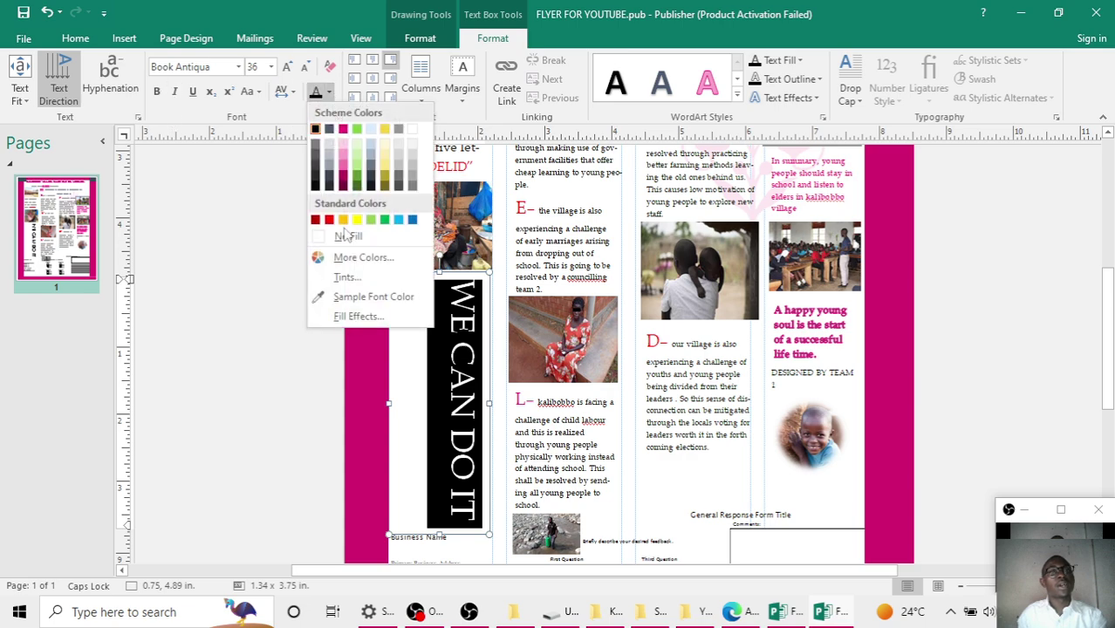
click(343, 129)
click(1004, 287)
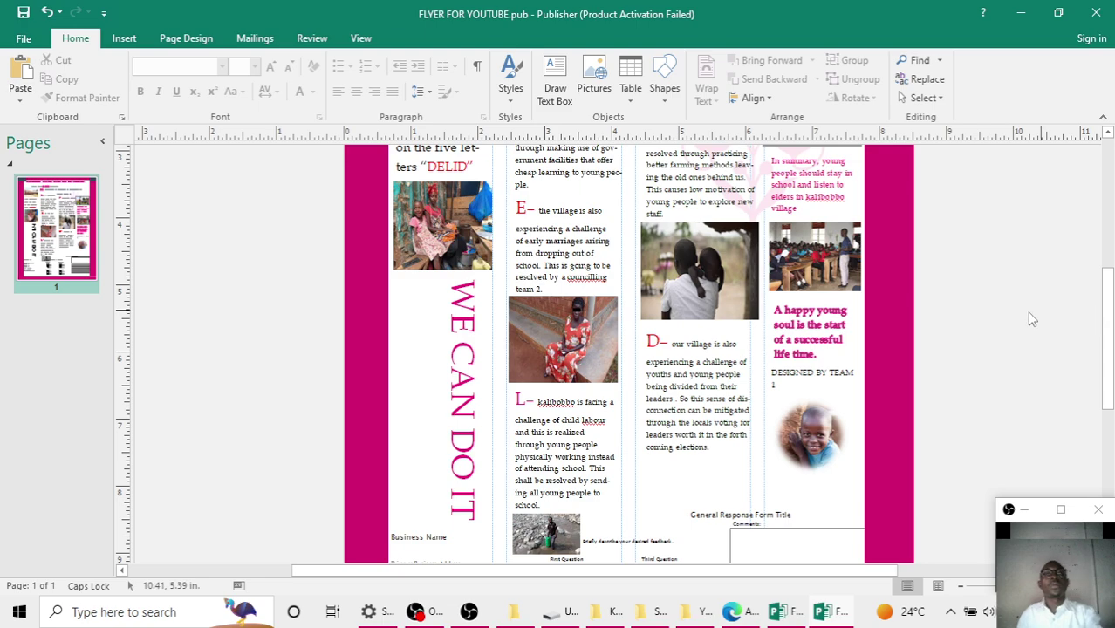
Replace the "Business Name" placeholder with "MARVIN PUBLICATIONS", checking the wording against FLYER.pub
scroll(591, 454, down, 1)
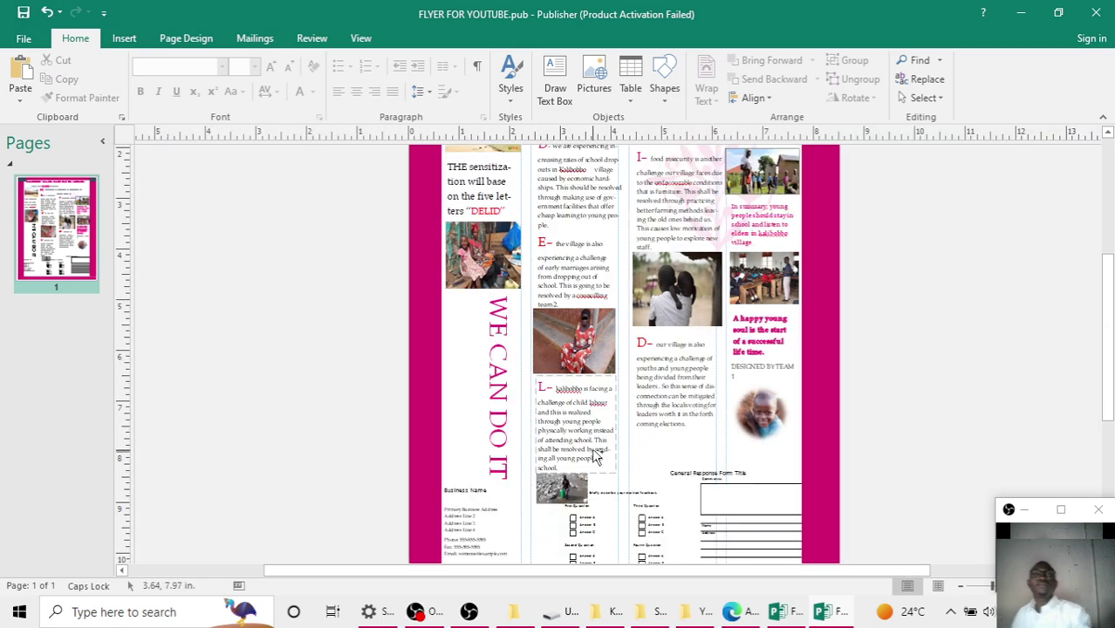
scroll(591, 448, up, 2)
scroll(593, 454, down, 3)
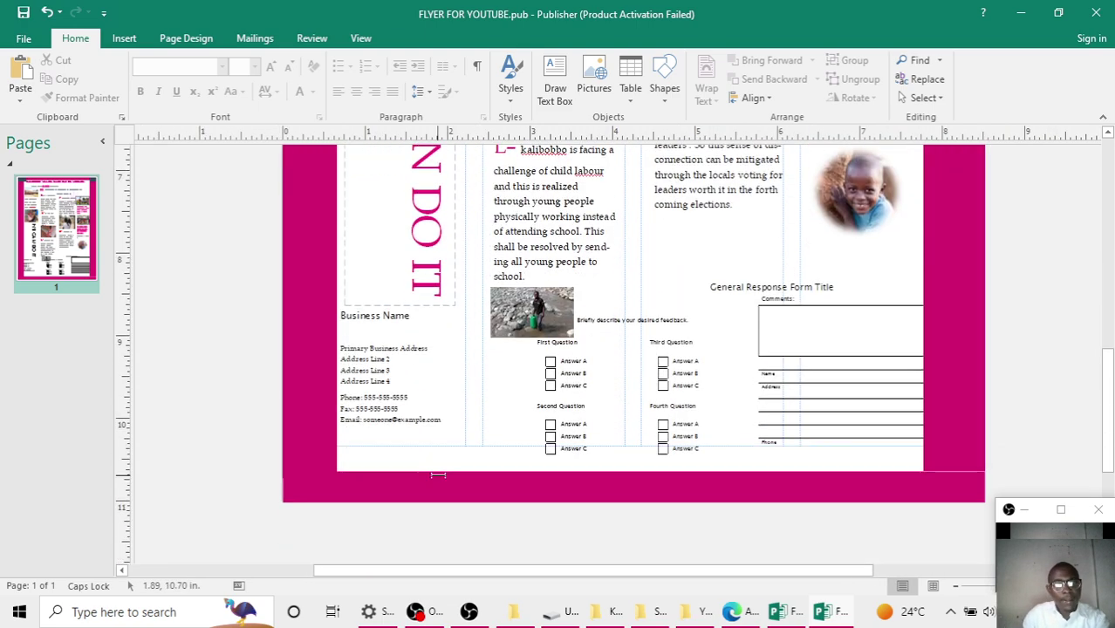
click(455, 319)
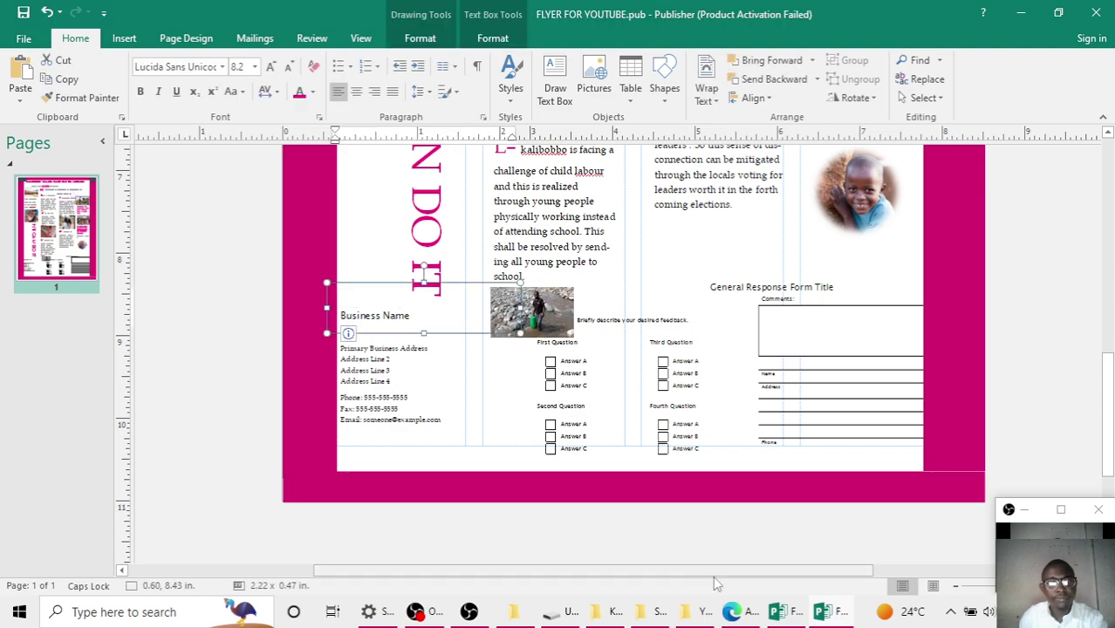
click(779, 614)
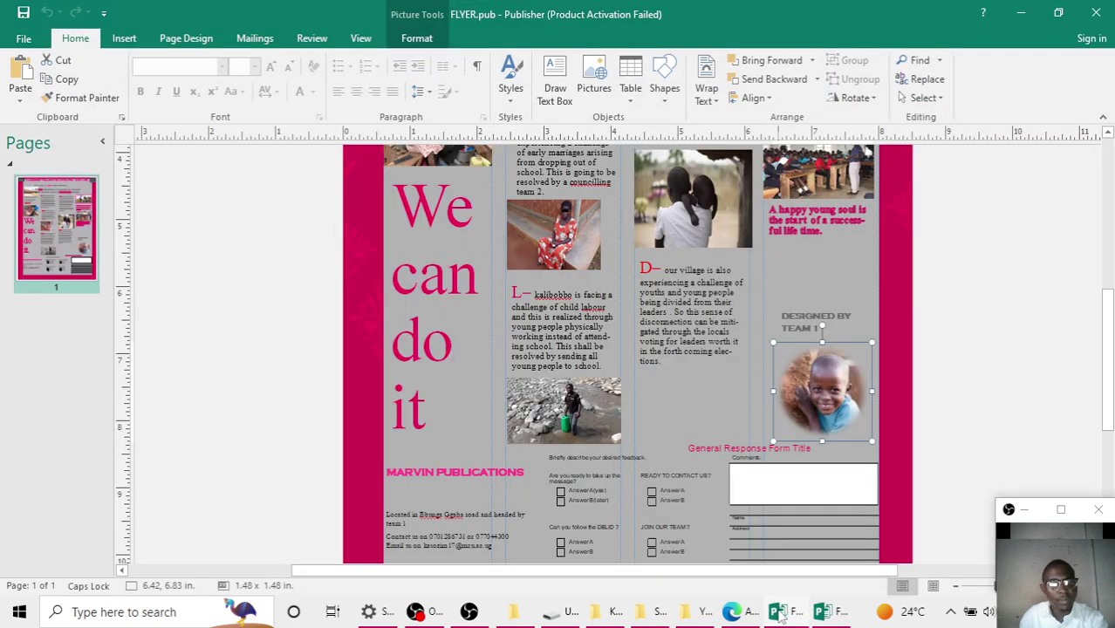
click(779, 613)
key(ctrl+a)
key(Delete)
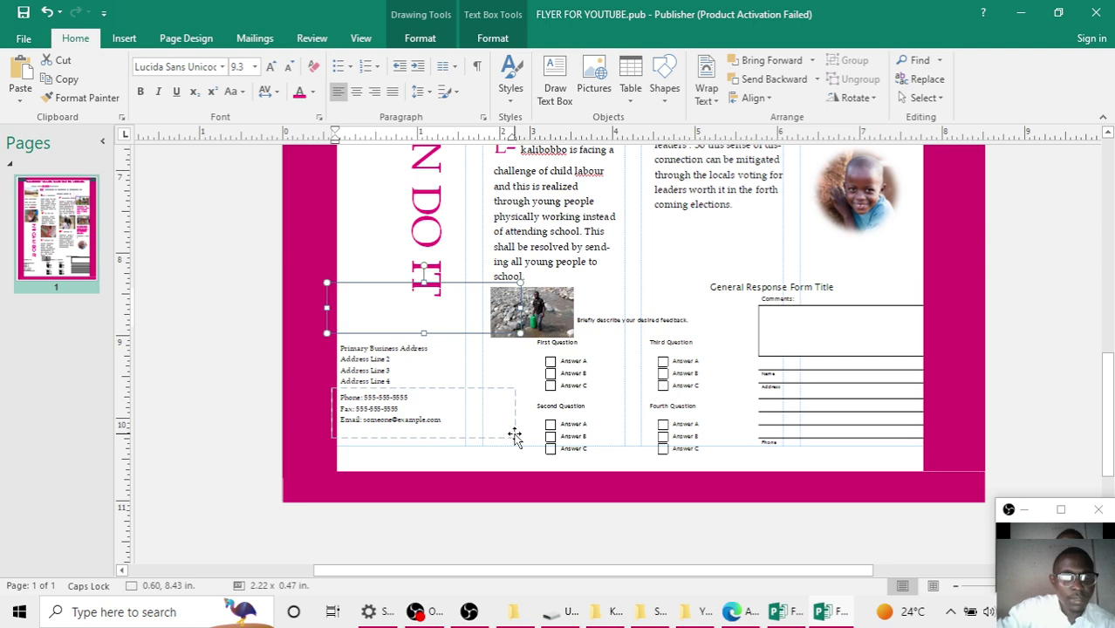
text(MARVIN PUBL)
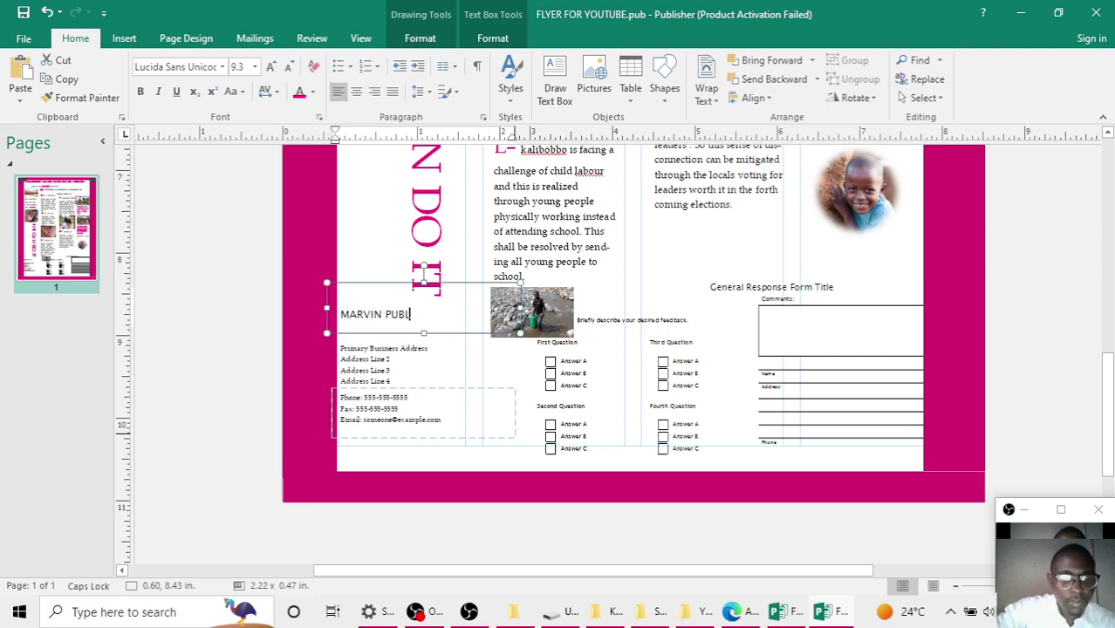
text(ICATIONS)
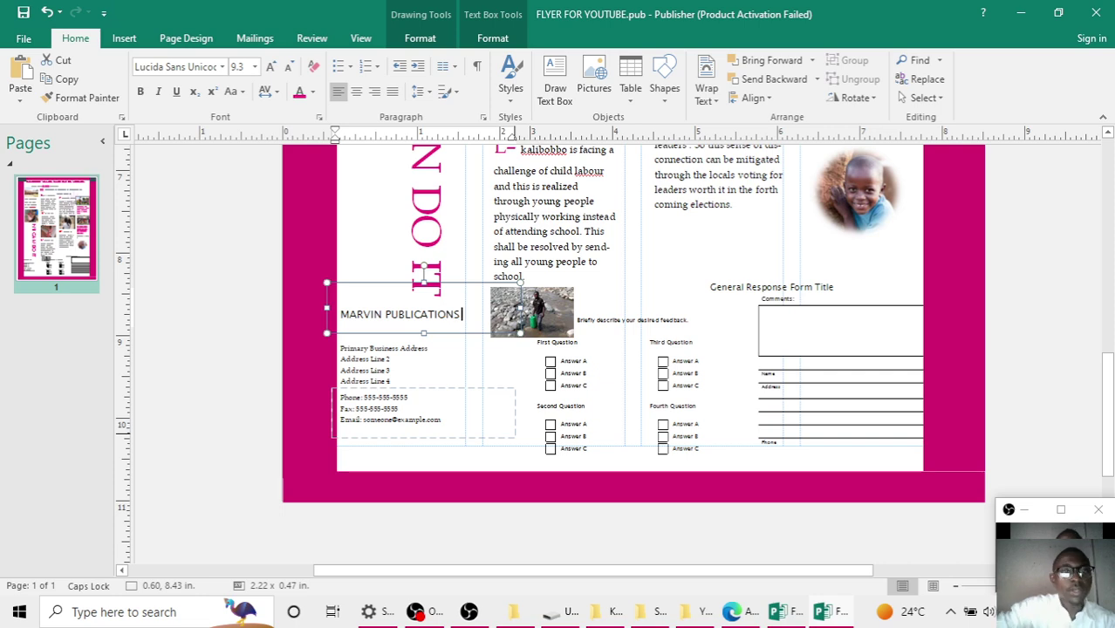
Replace the placeholder lines of the primary business address with "LOCATED IN KALIBOBBO"
click(447, 377)
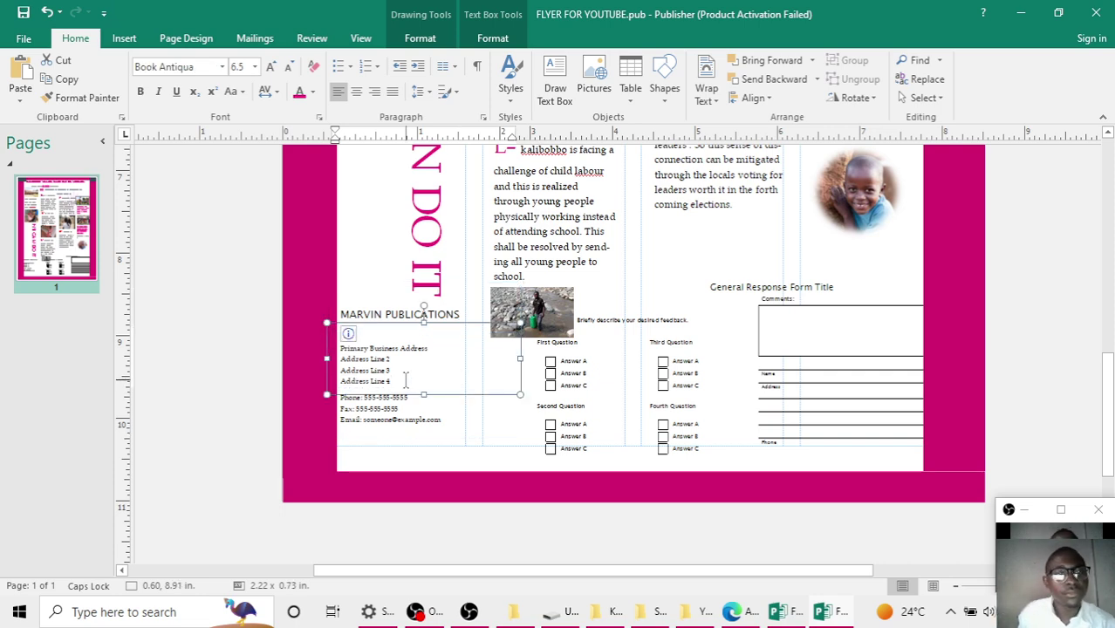
drag(403, 380, 369, 357)
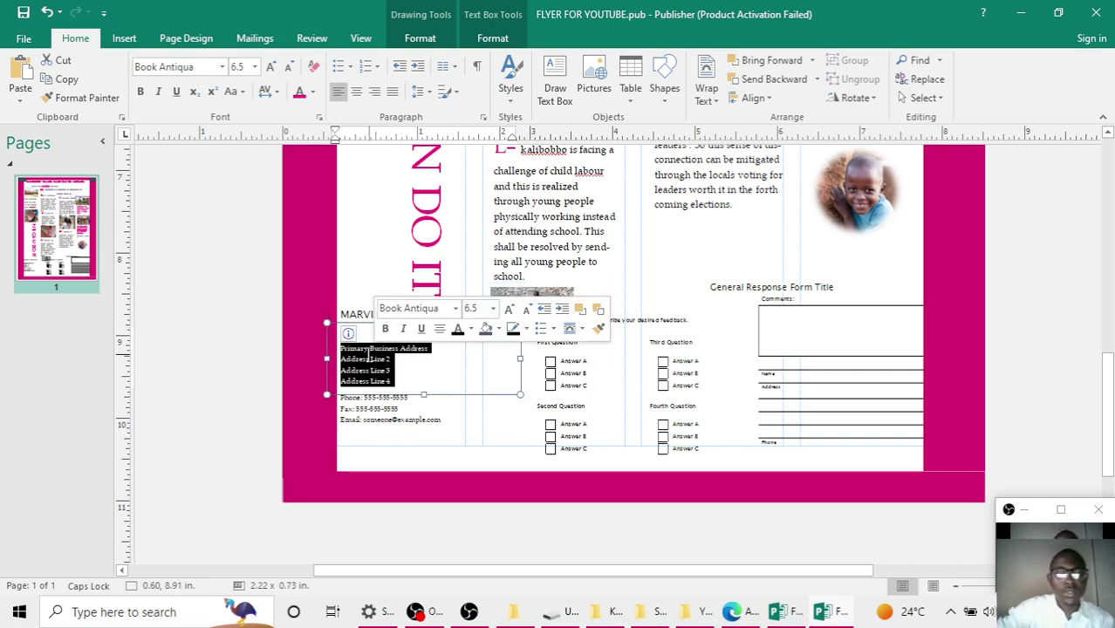
text(LOCATE)
key(ctrl+a)
text(D)
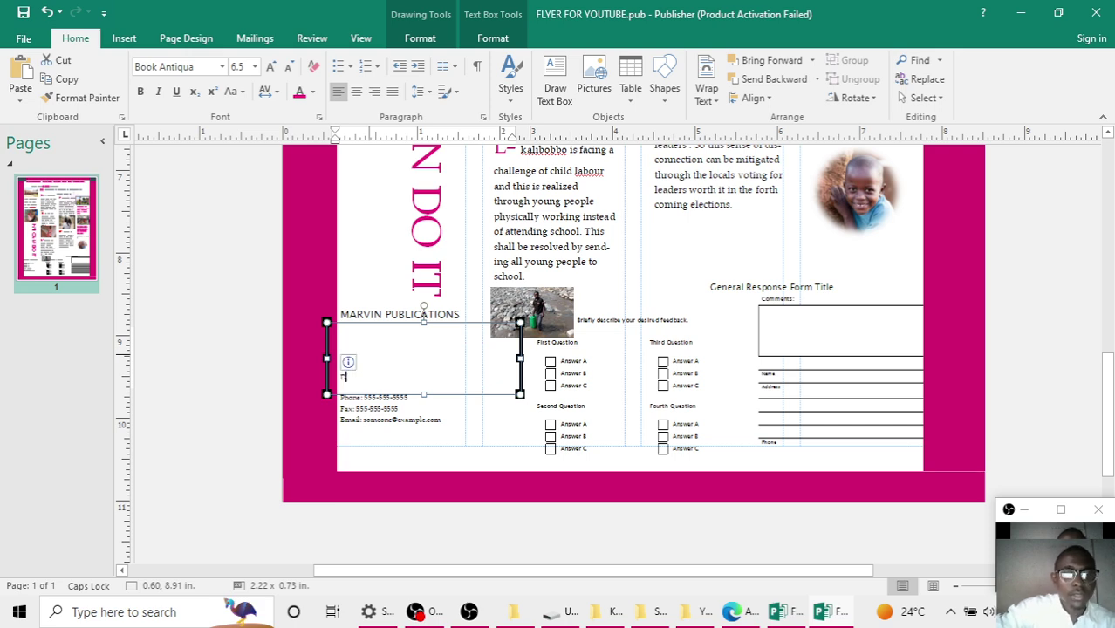
key(ctrl+a)
key(BackSpace)
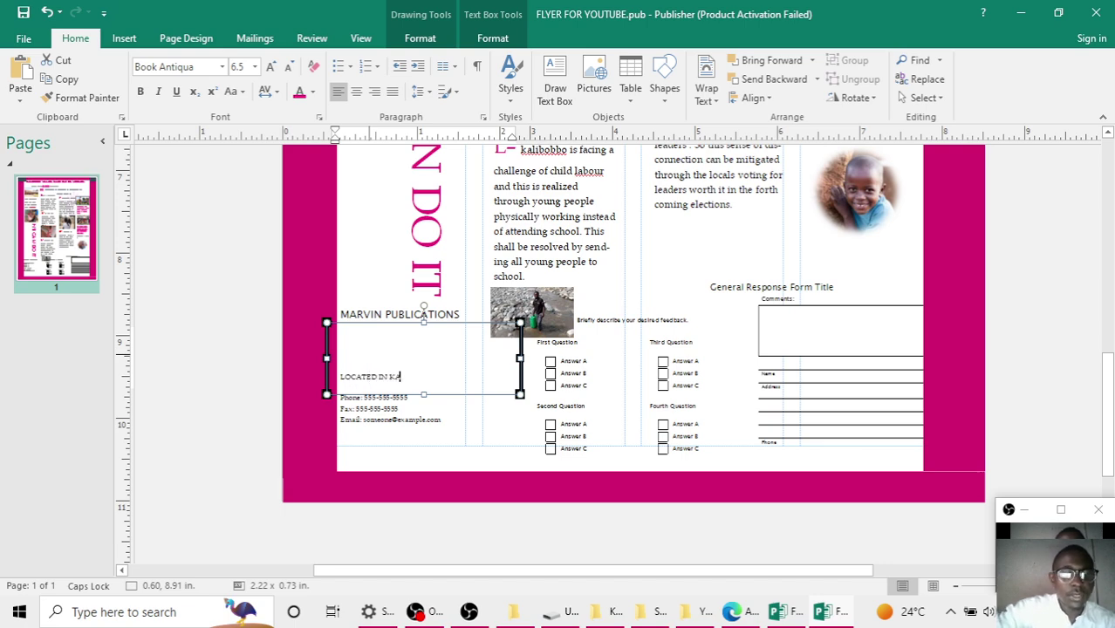
text(LOCATED IN KALIBOBBO)
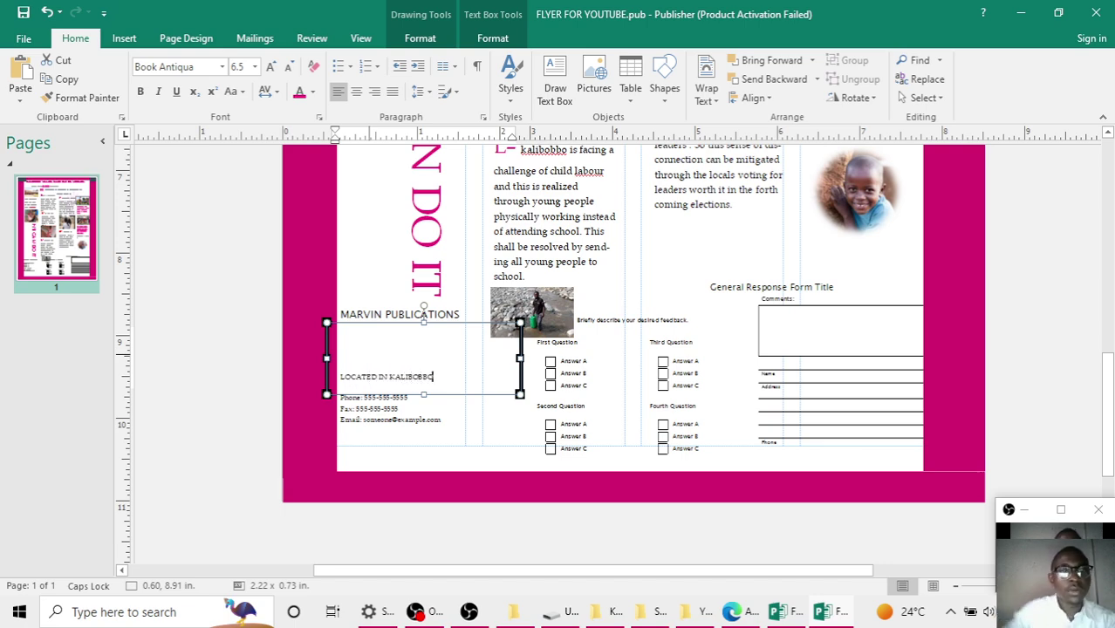
Replace the placeholder phone, fax and email lines with the business's two phone numbers and its e-mail address
click(448, 432)
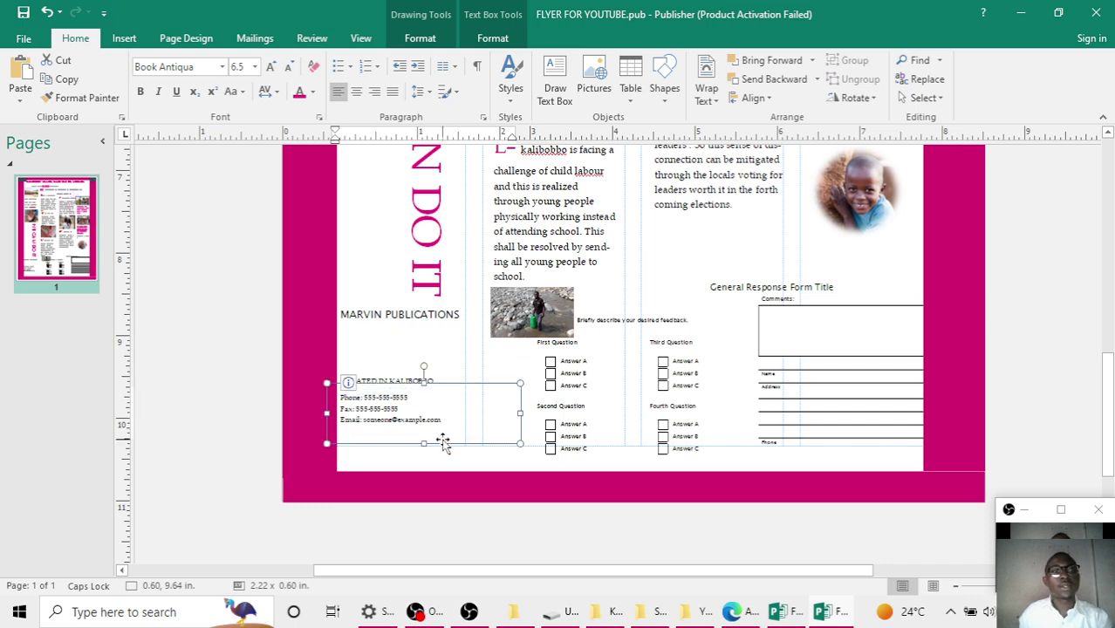
key(ctrl+a)
key(BackSpace)
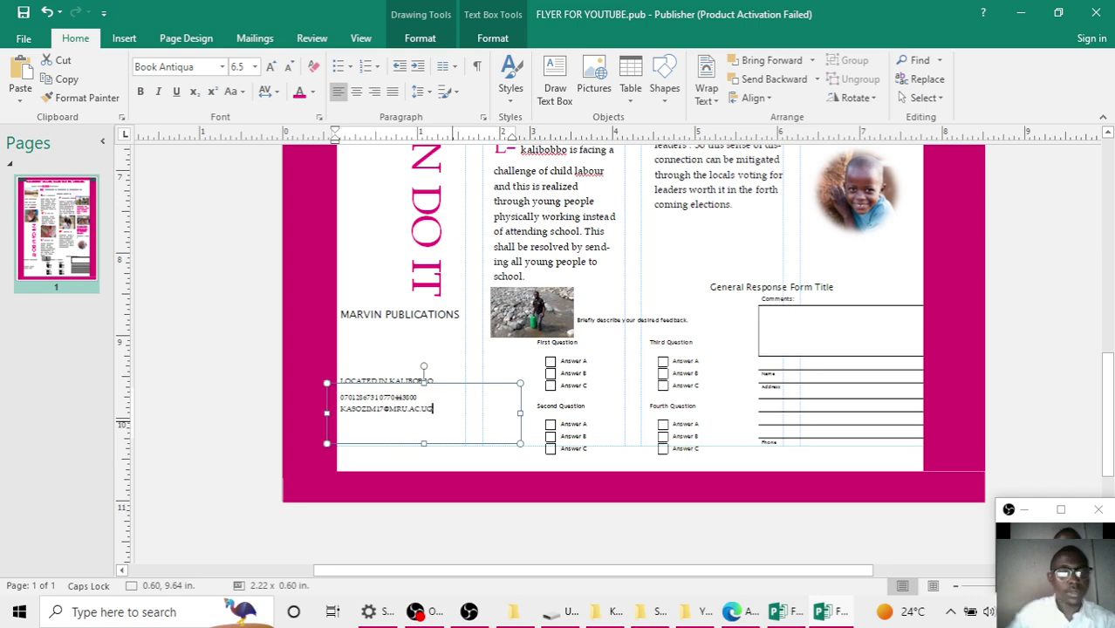
click(232, 396)
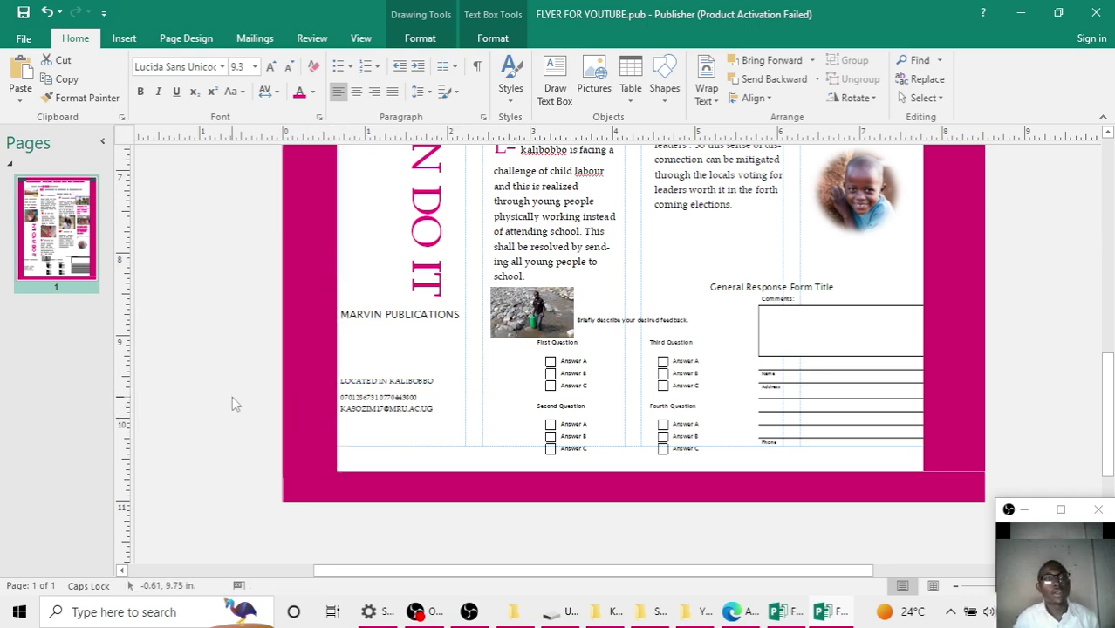
Check the business name's styling in FLYER.pub and colour "MARVIN PUBLICATIONS" in the magenta scheme colour
click(776, 611)
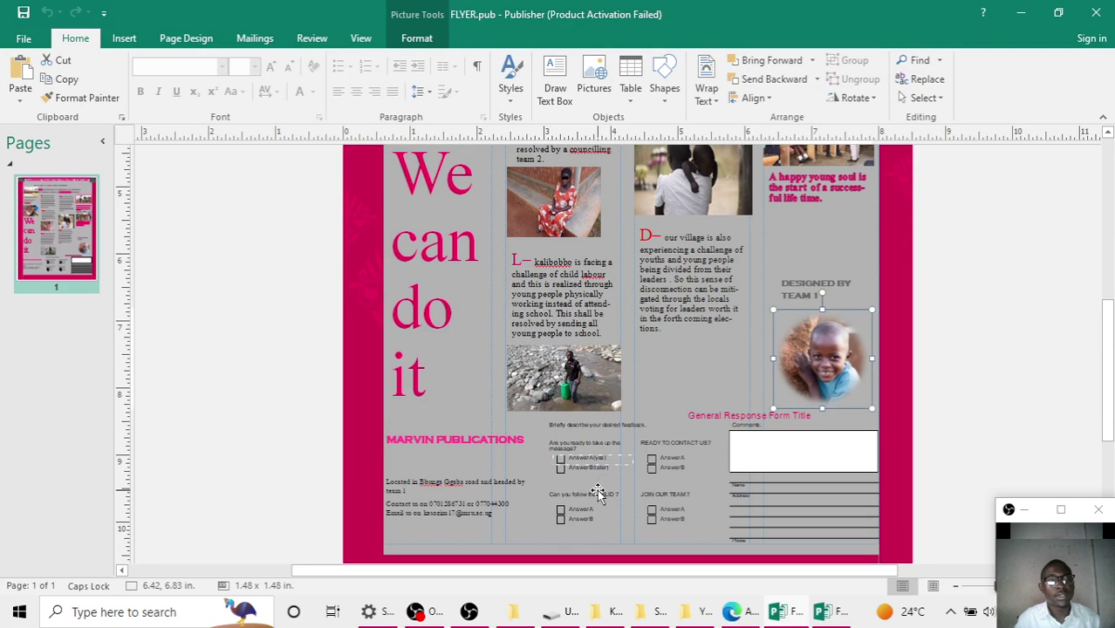
click(778, 611)
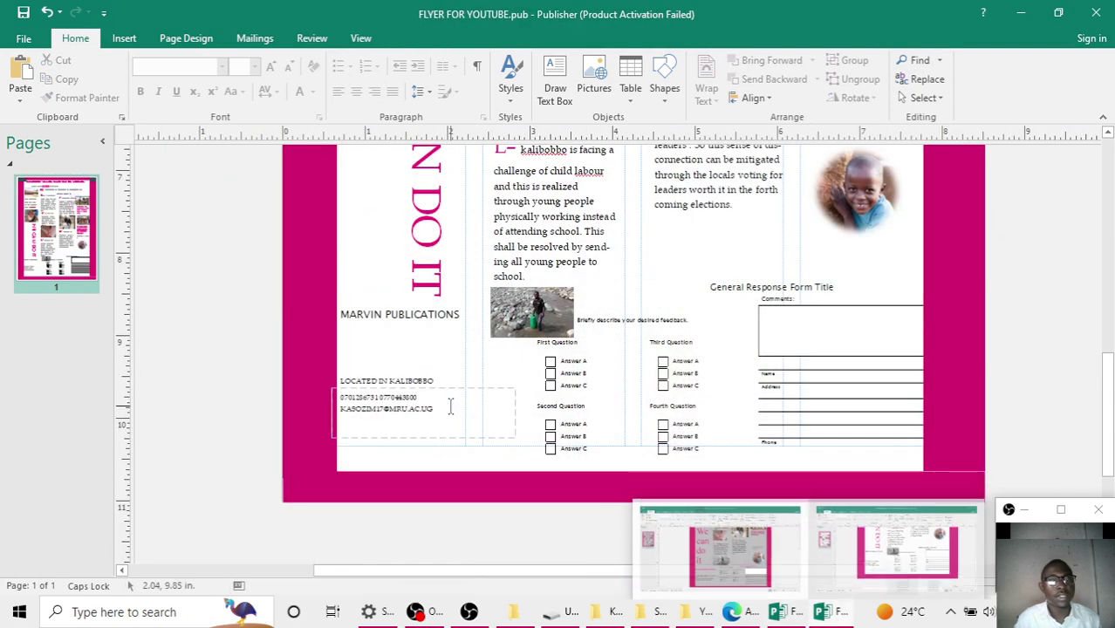
drag(462, 315, 336, 310)
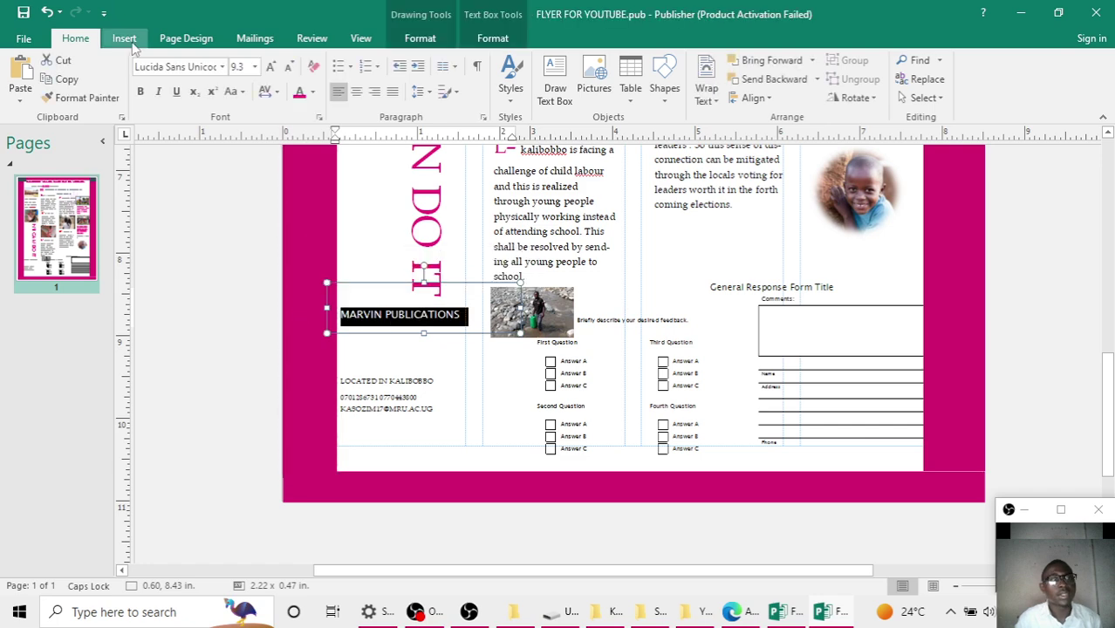
click(312, 91)
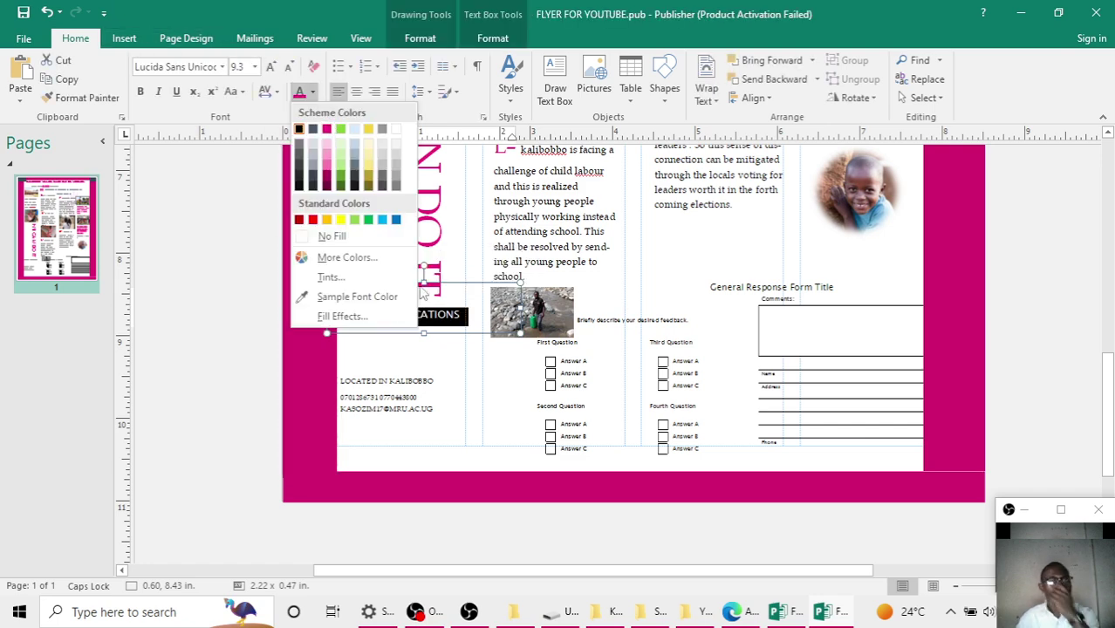
click(327, 129)
click(909, 266)
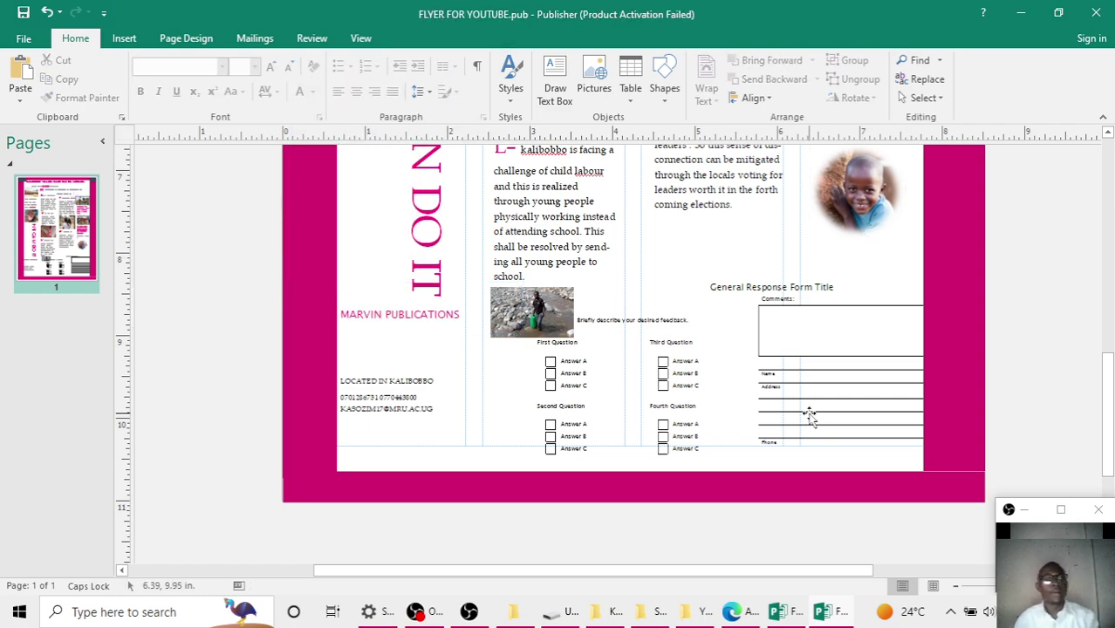
Replace "Briefly describe your desired feedback." with "WHAT IS YOUR FEEDBACK", checking the form wording against FLYER.pub
key(F9)
key(F9)
scroll(807, 428, up, 3)
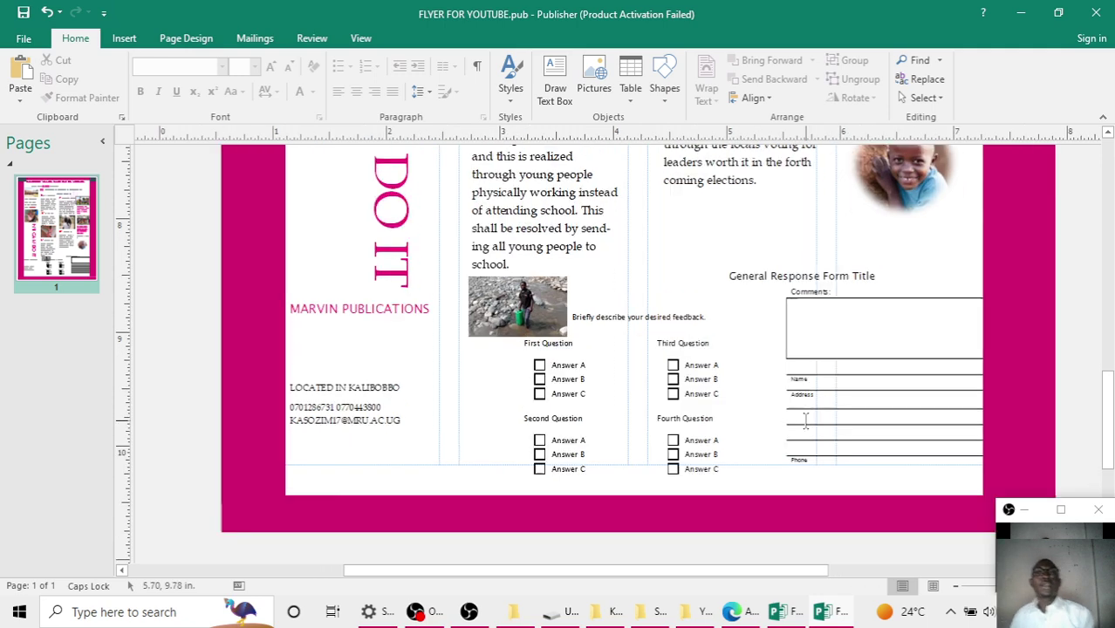
scroll(807, 427, down, 1)
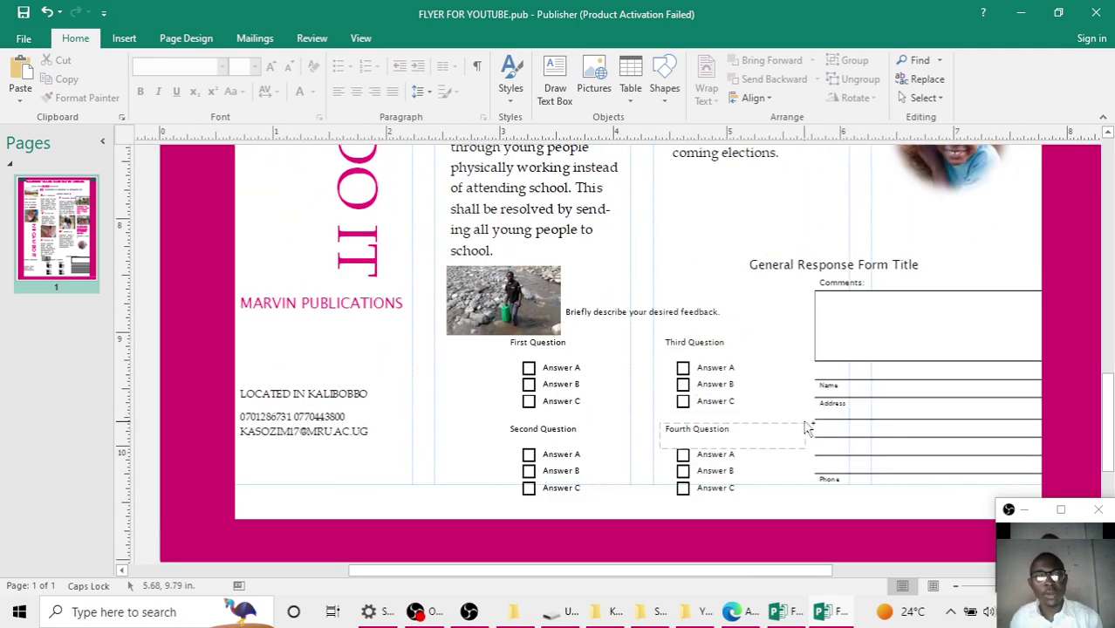
scroll(807, 428, up, 1)
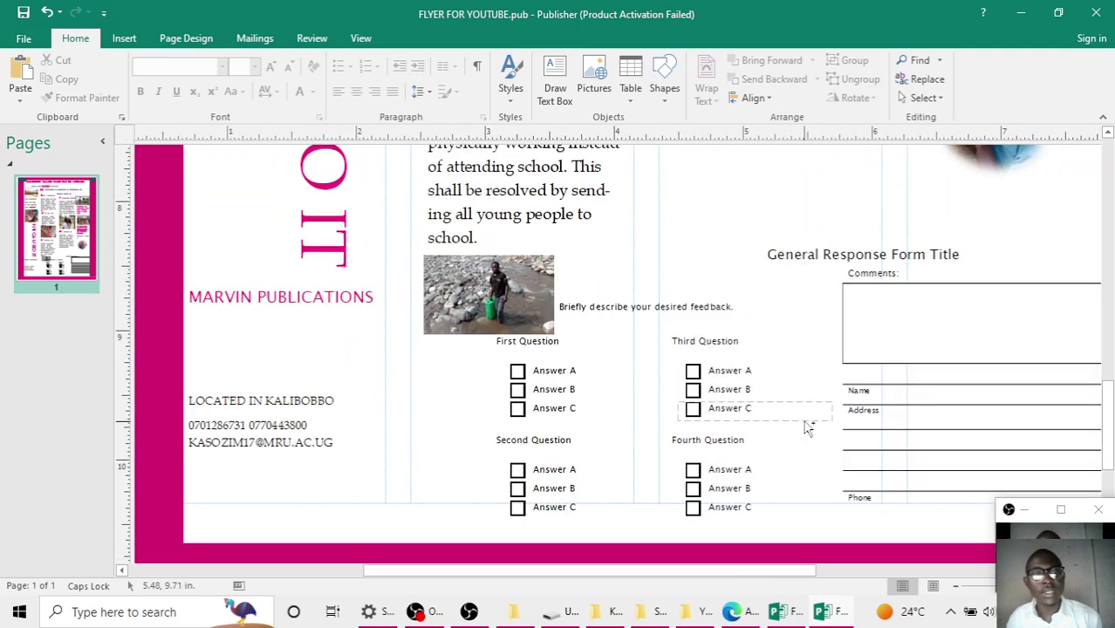
triple_click(668, 310)
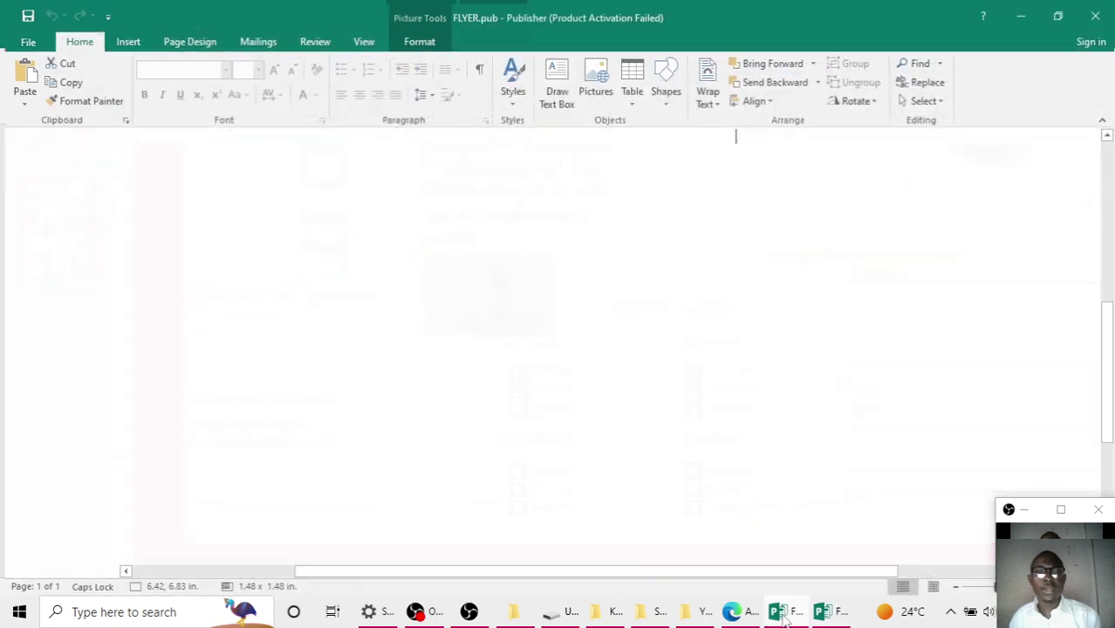
click(782, 615)
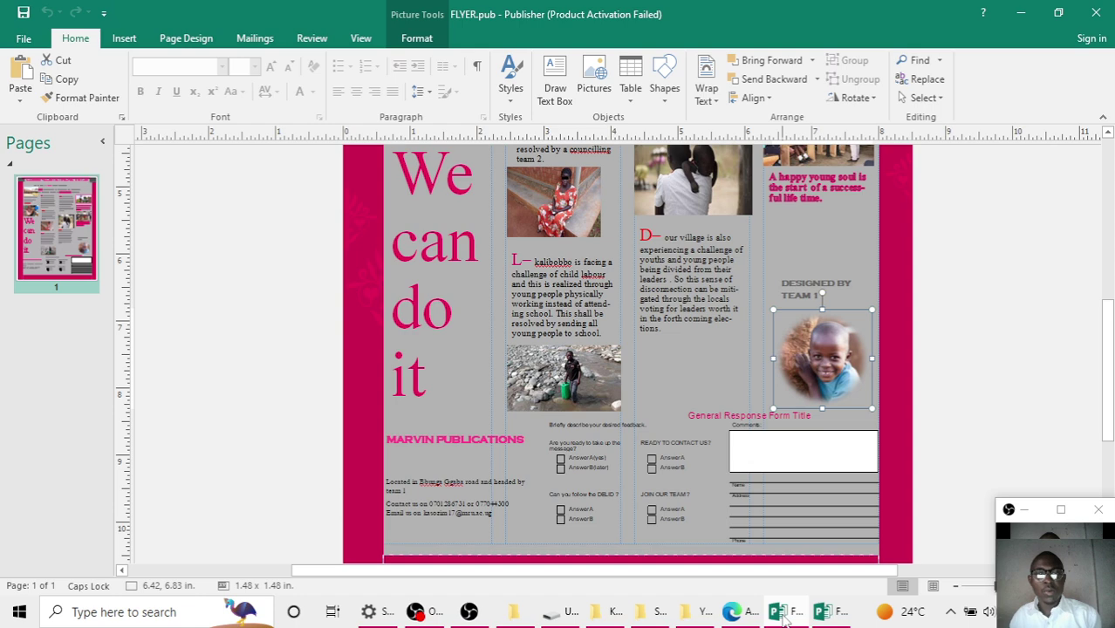
click(783, 615)
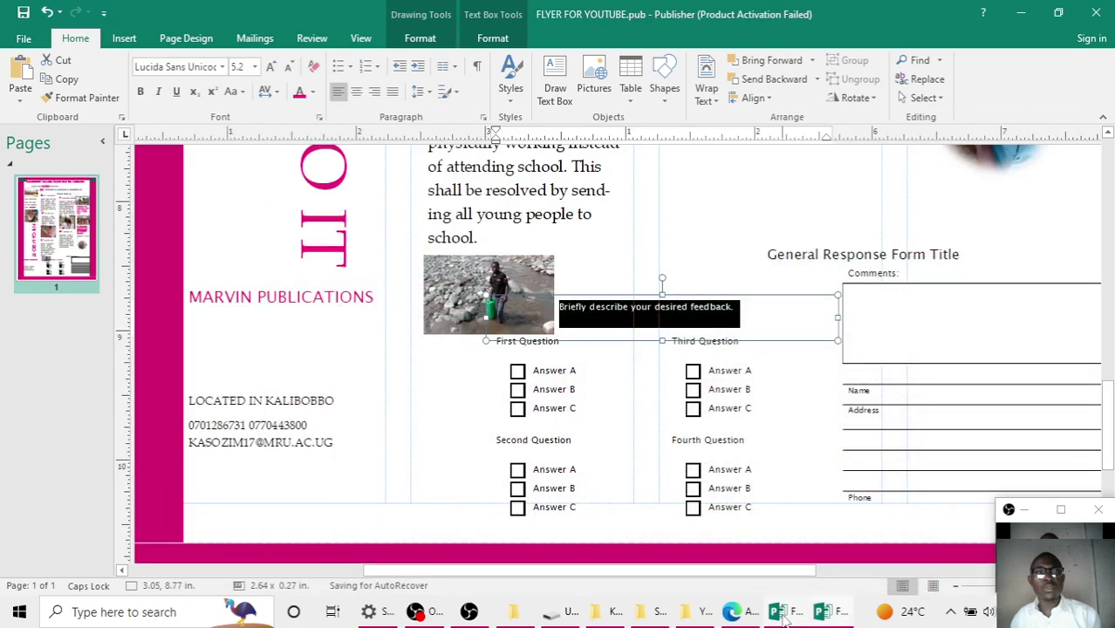
text(WHAT)
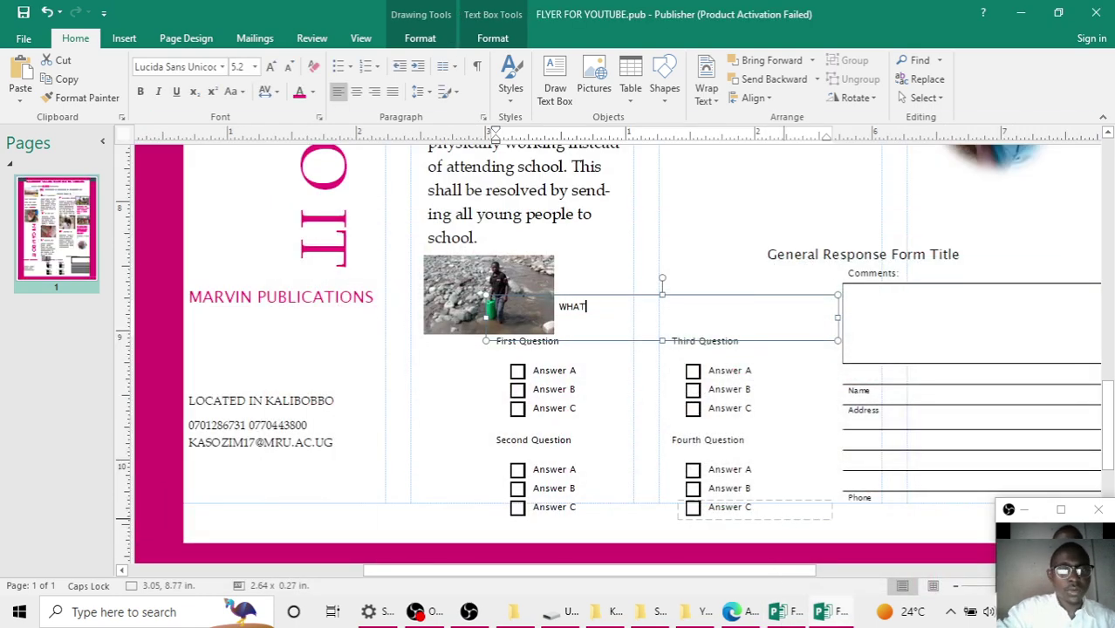
text( IS YOUR FEEDBACK)
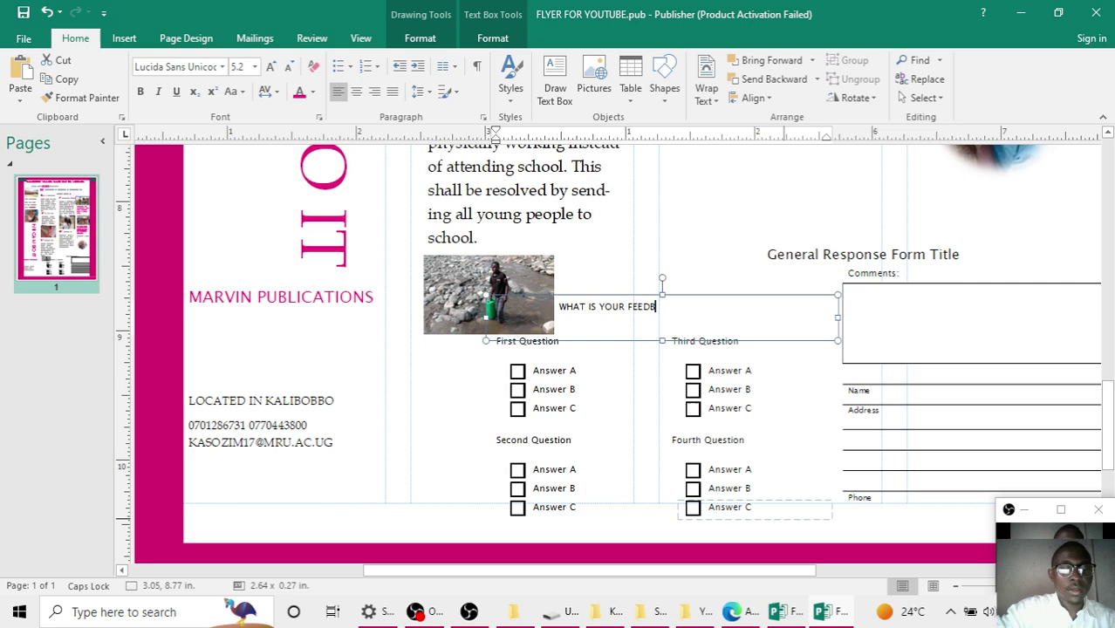
Replace the "First Question" heading with "READY TO CHANGE?"
click(568, 344)
key(ctrl+a)
key(BackSpace)
text(R)
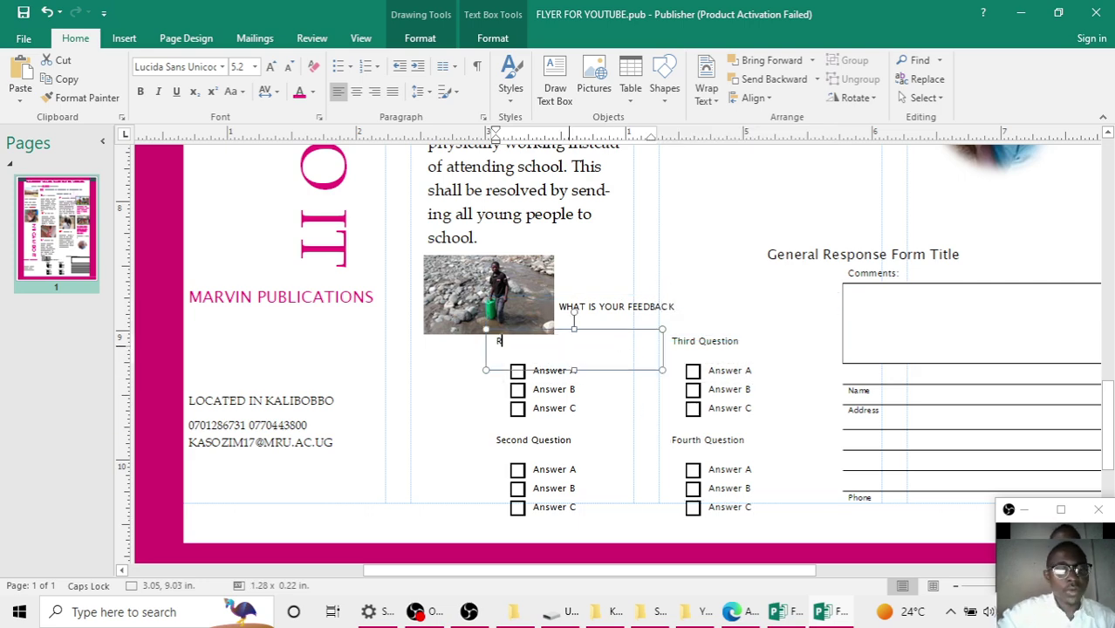
text(EADY TO CHANGE?)
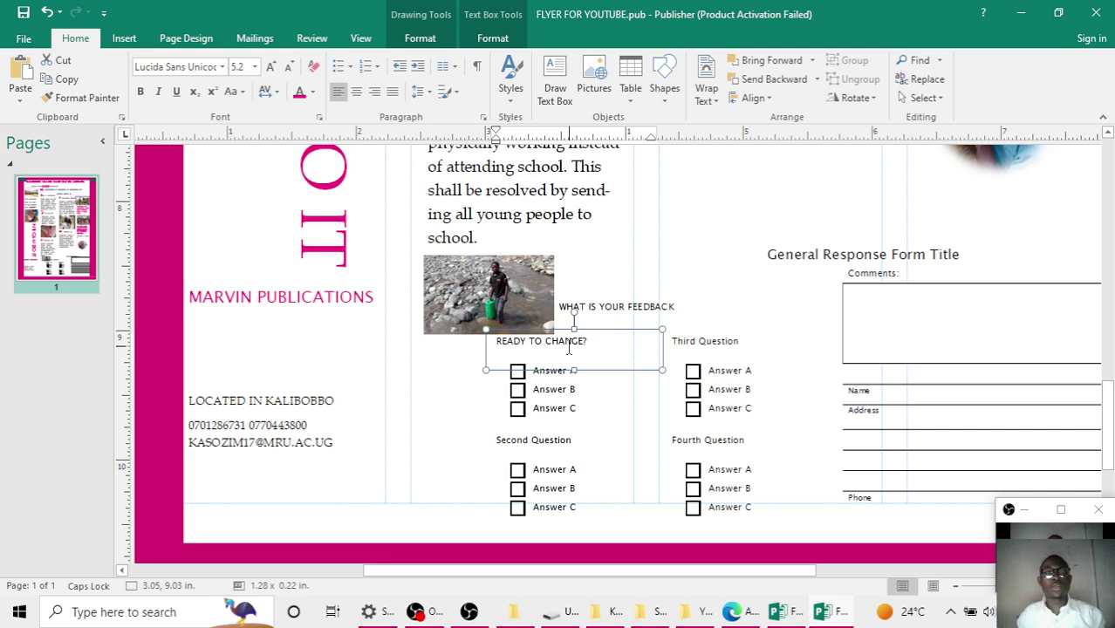
Add "(YES)" after Answer A of the first question and delete its Answer C option
drag(534, 371, 579, 372)
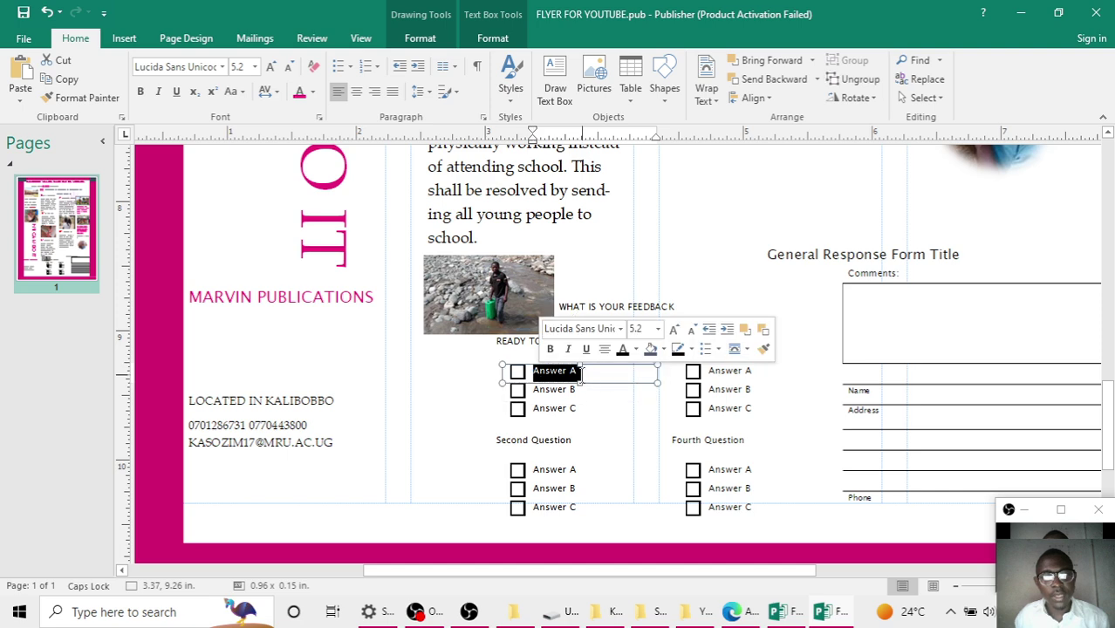
click(579, 372)
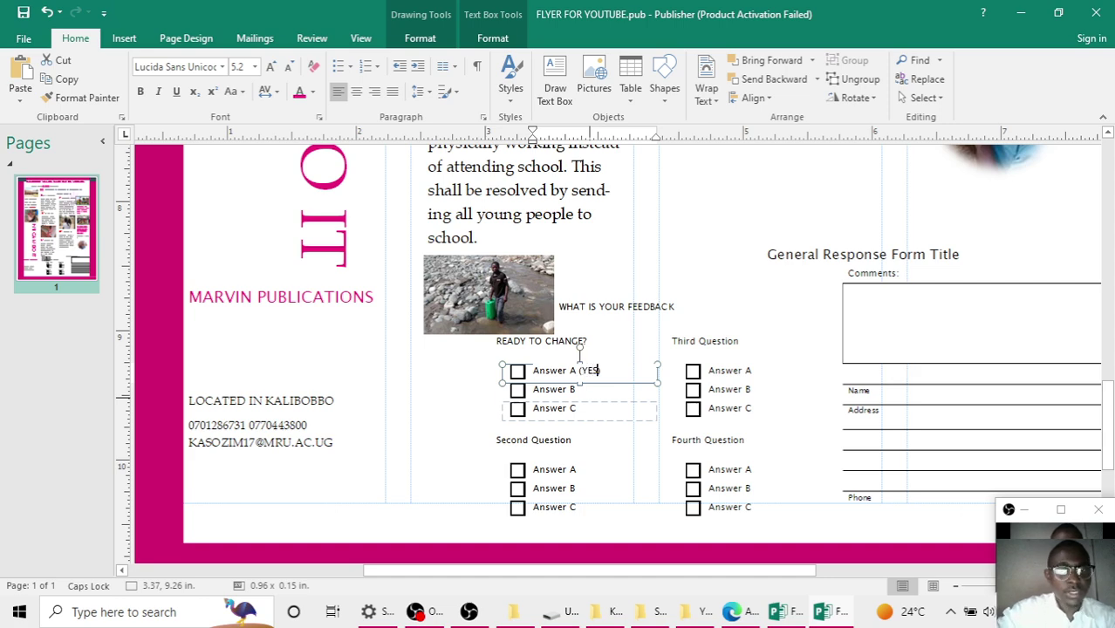
click(592, 420)
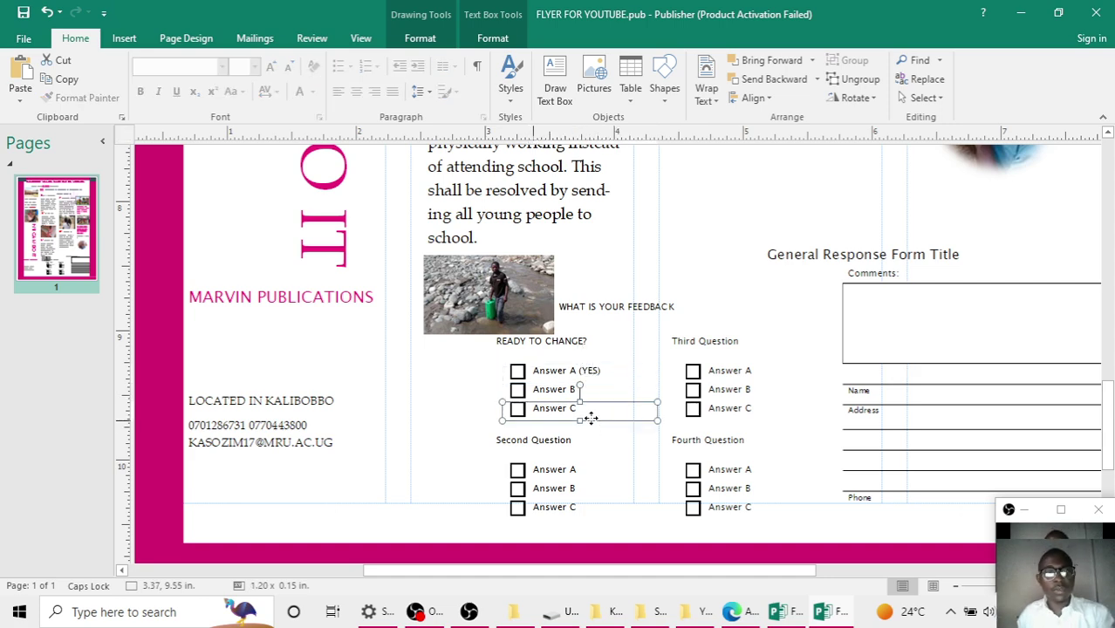
key(Delete)
Add "(PENDING)" after Answer B of the "READY TO CHANGE?" question
click(598, 395)
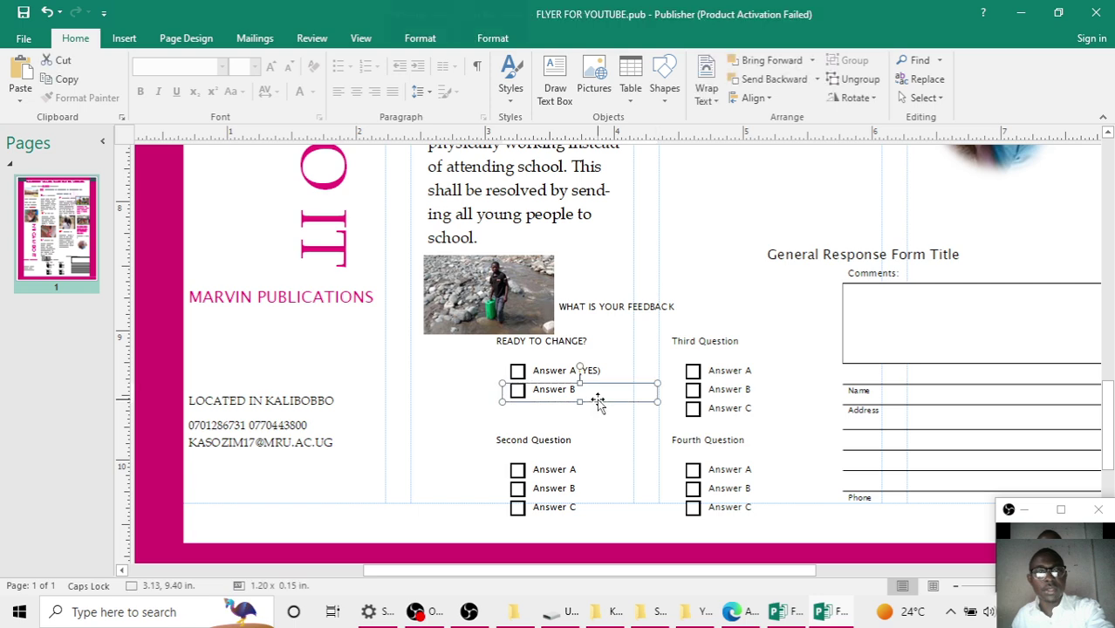
click(597, 394)
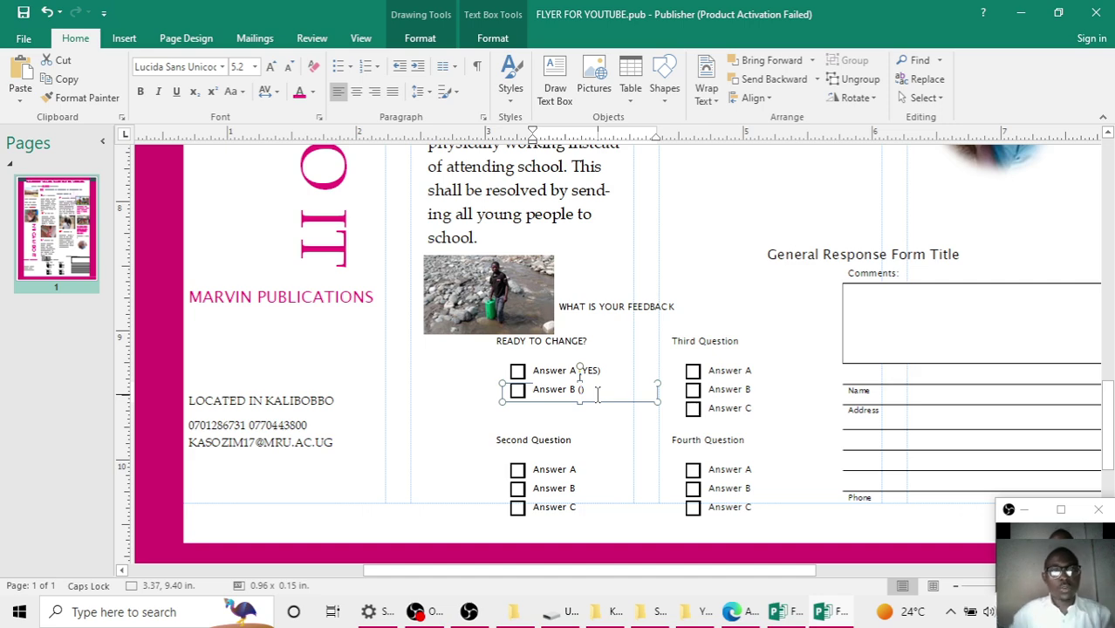
text(())
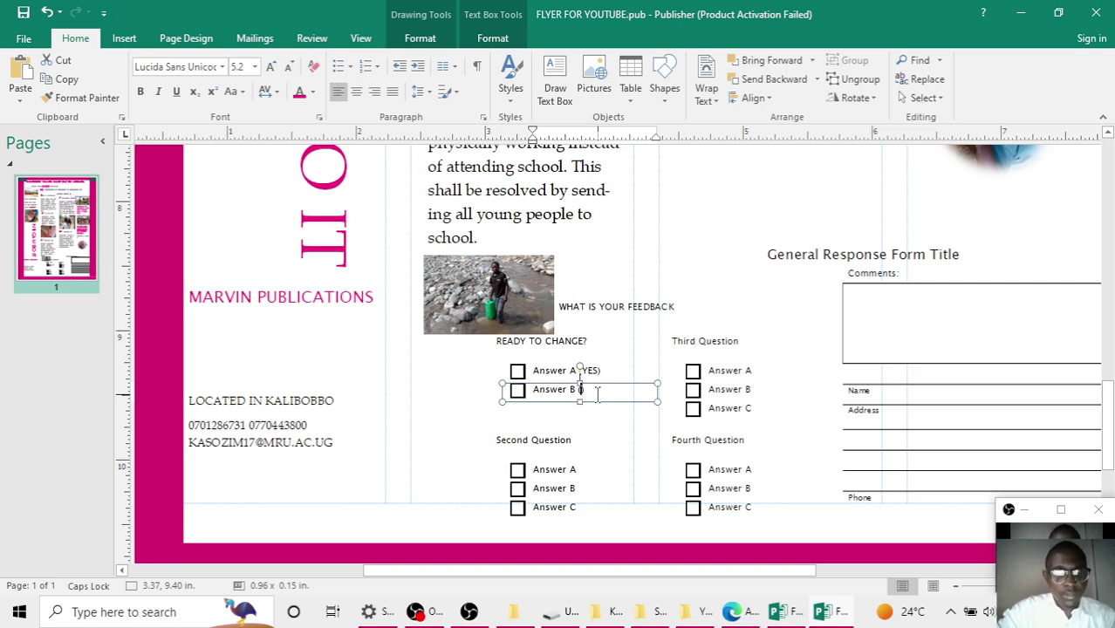
text(ST)
key(BackSpace)
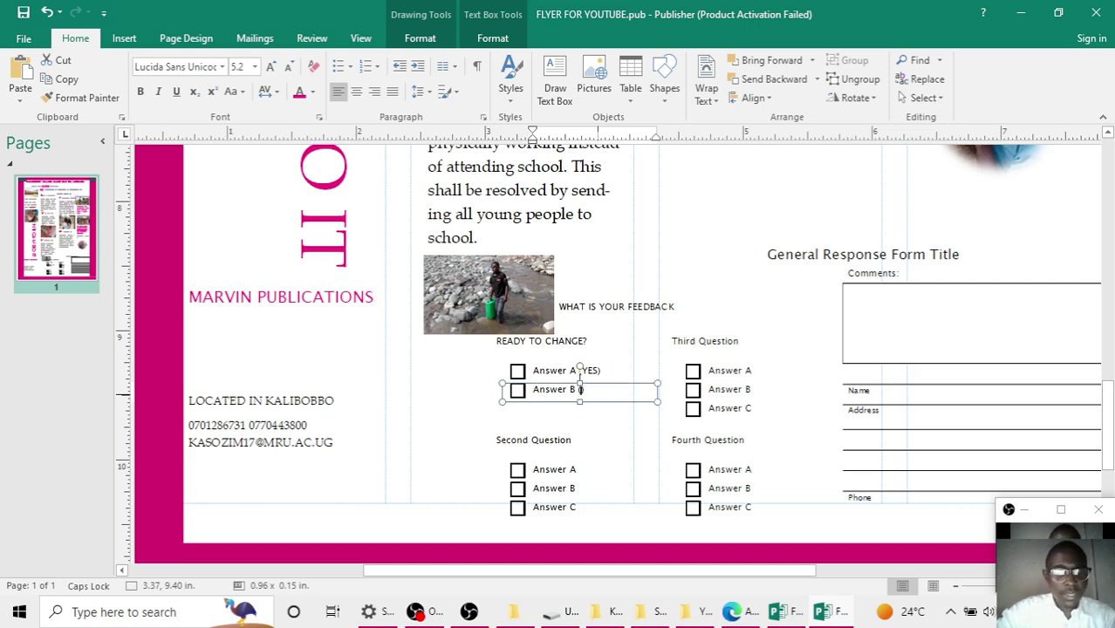
text(PENDING)
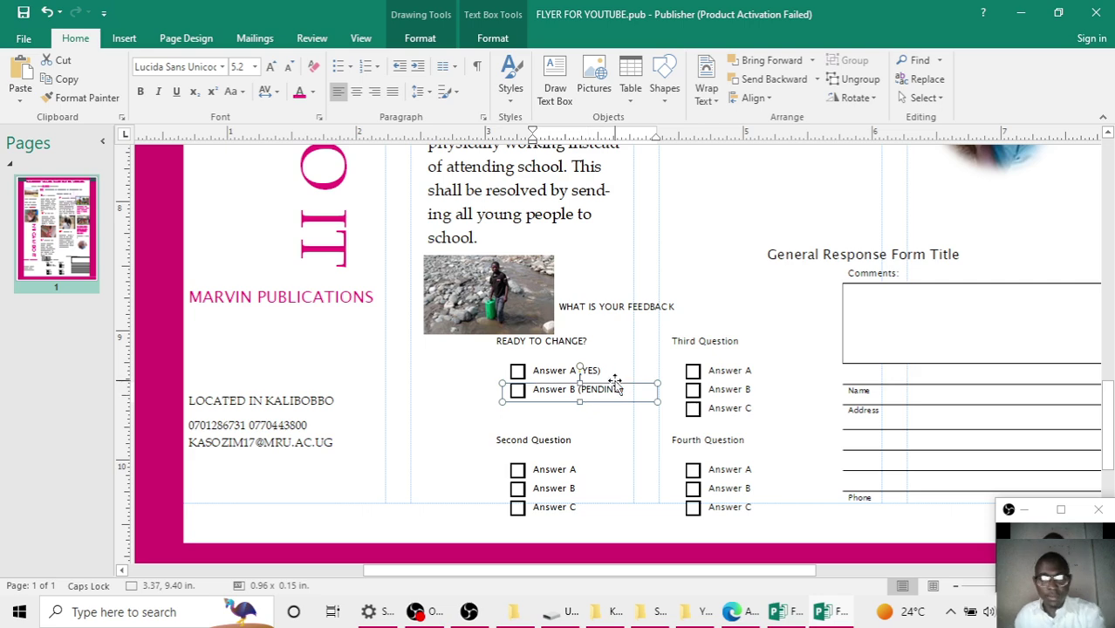
drag(638, 567, 700, 581)
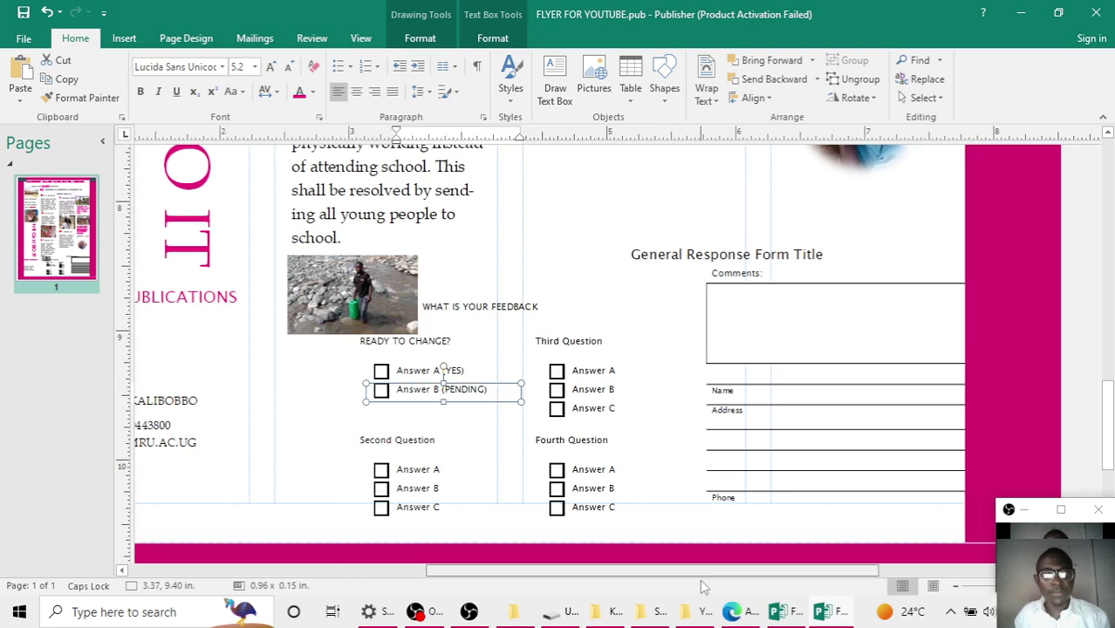
click(419, 440)
click(648, 353)
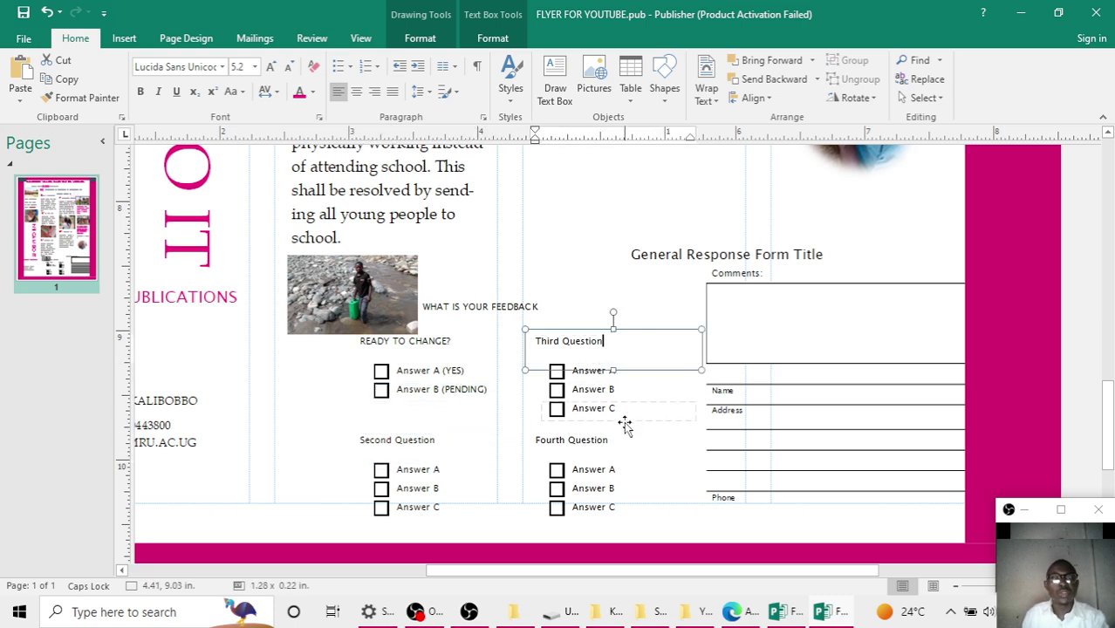
click(632, 438)
click(755, 317)
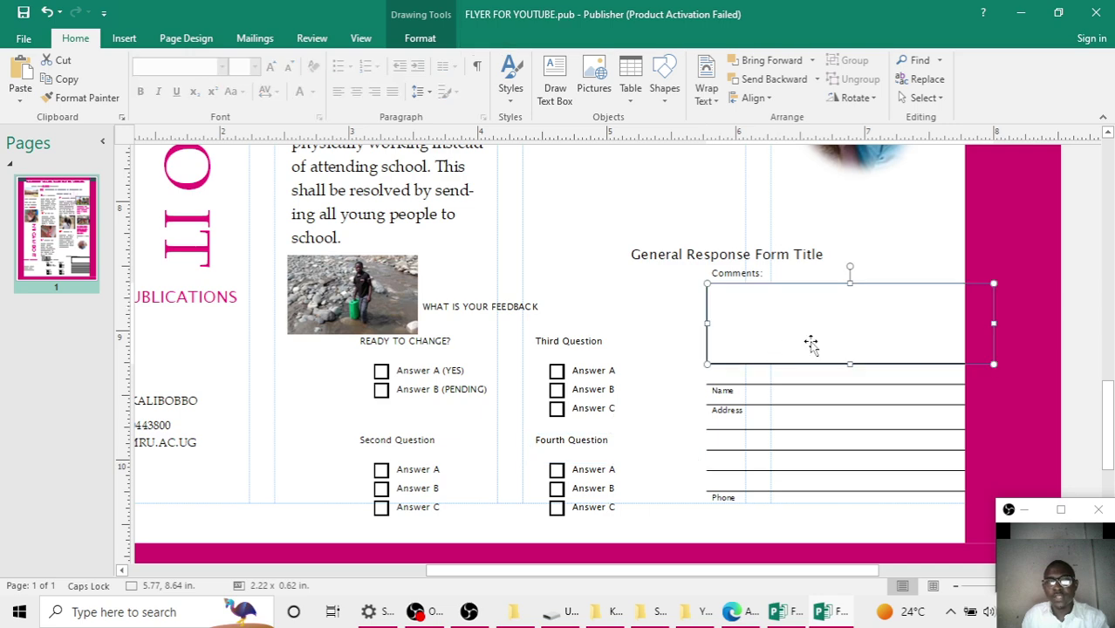
scroll(800, 416, down, 2)
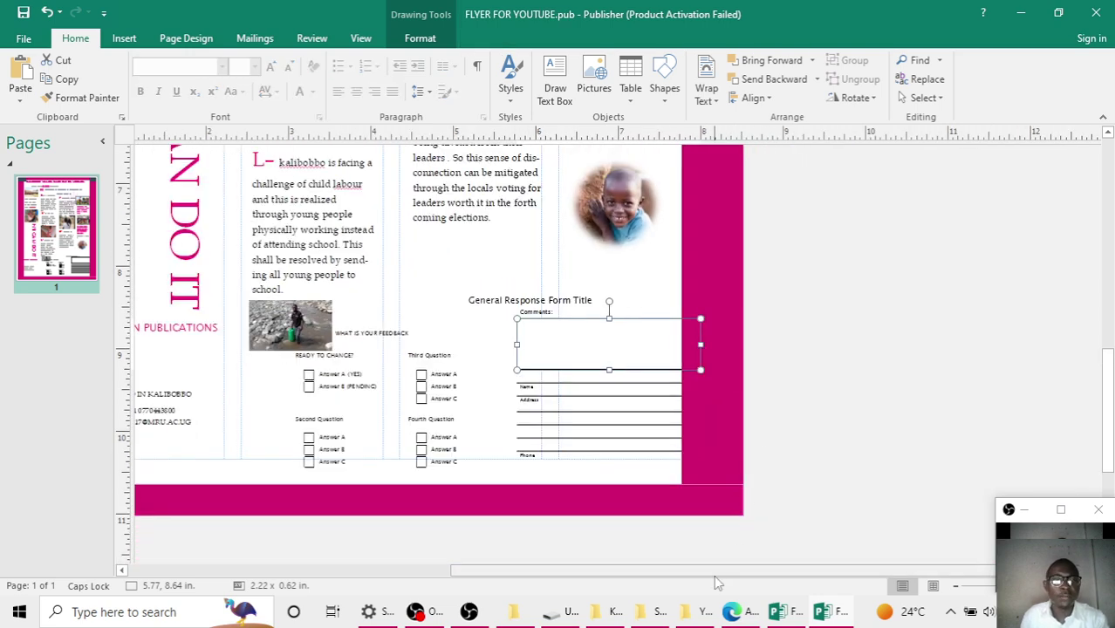
Change the "WE CAN DO IT" slogan from vertical to horizontal text direction, checking the layout against FLYER.pub
drag(717, 572, 580, 563)
scroll(697, 428, up, 1)
scroll(697, 427, down, 2)
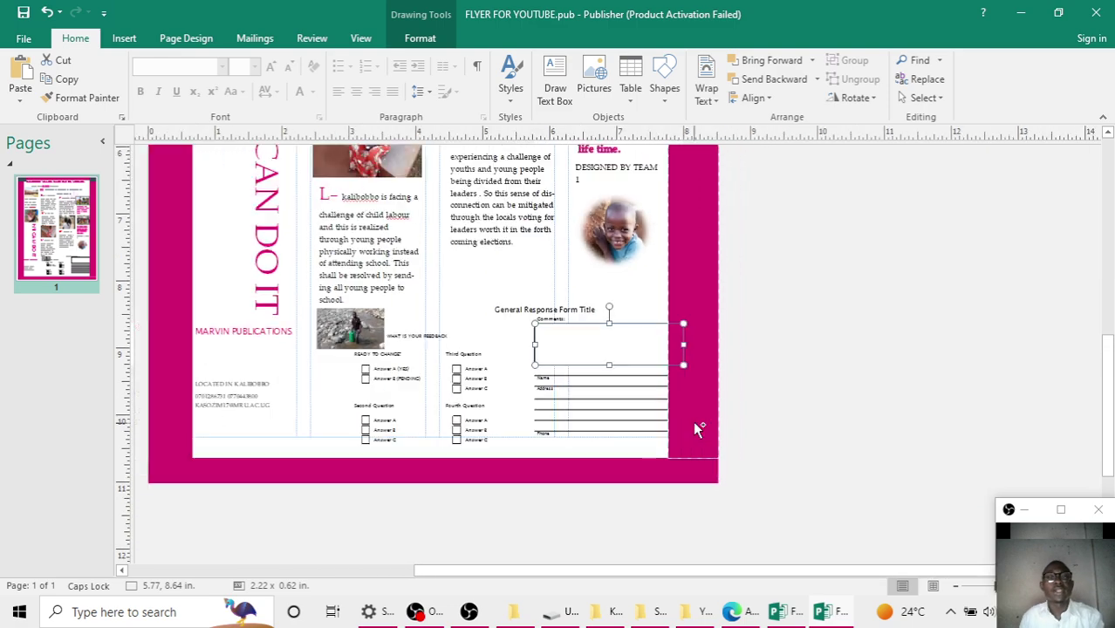
click(786, 610)
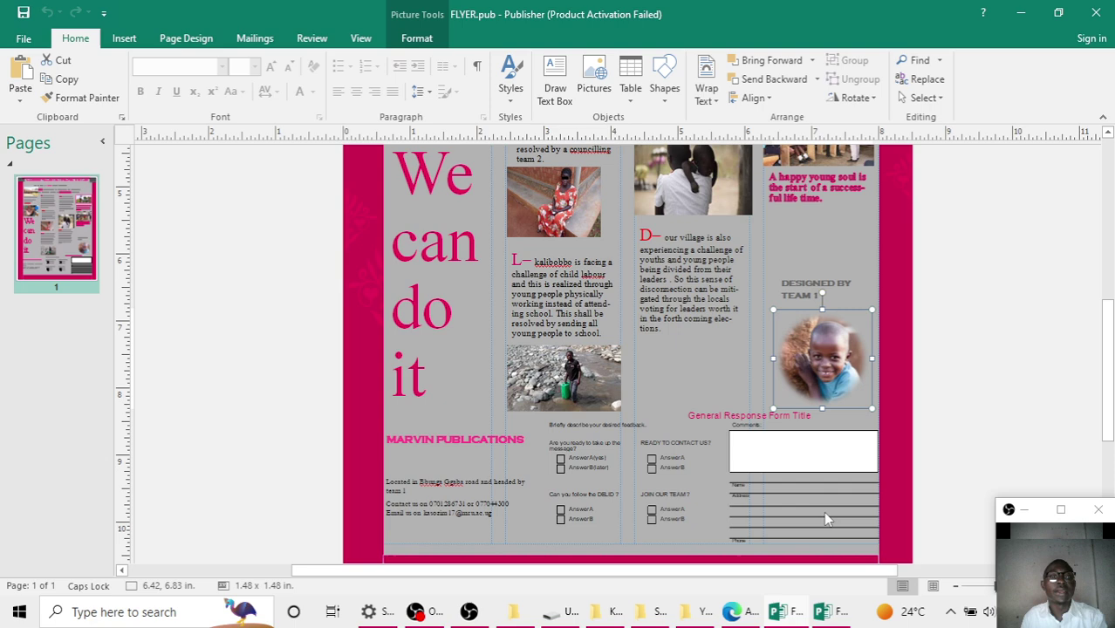
scroll(820, 497, up, 3)
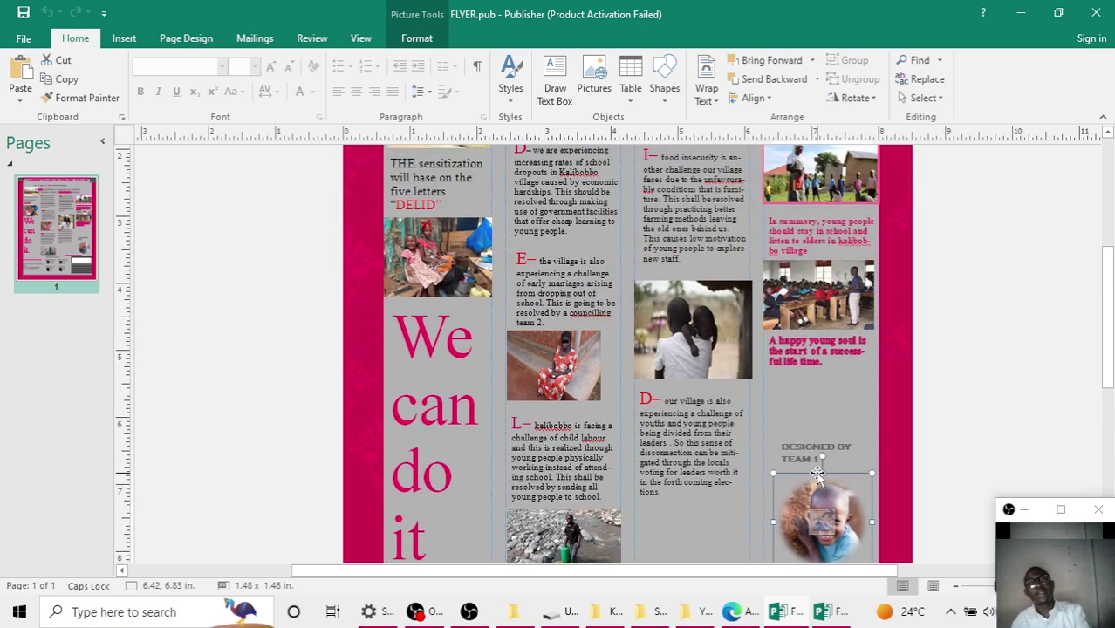
click(820, 611)
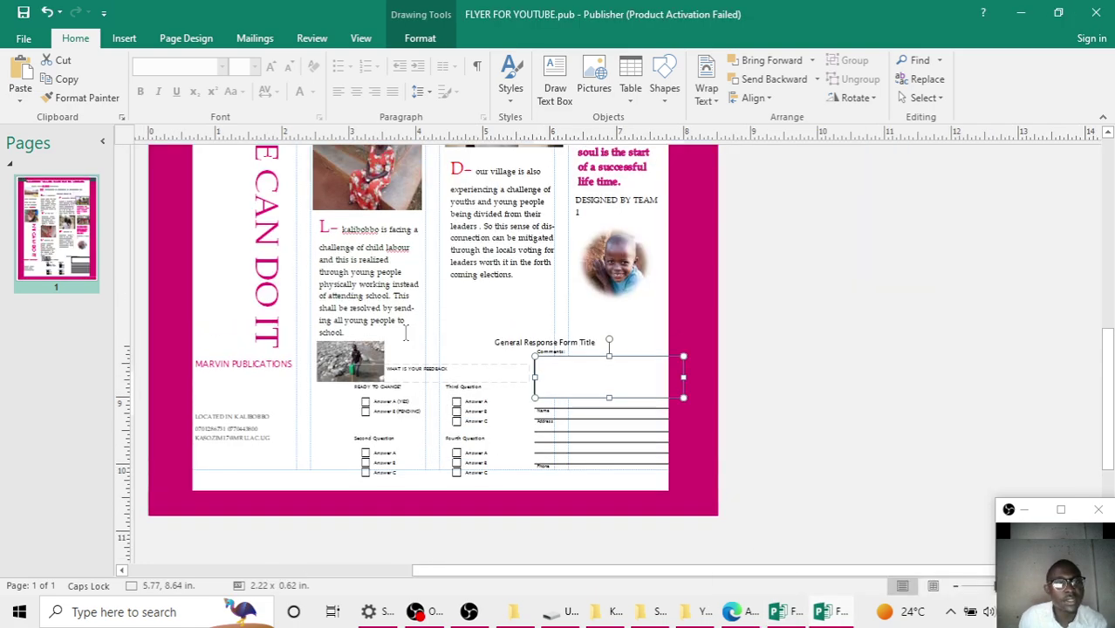
scroll(405, 334, up, 3)
drag(265, 209, 266, 431)
click(419, 38)
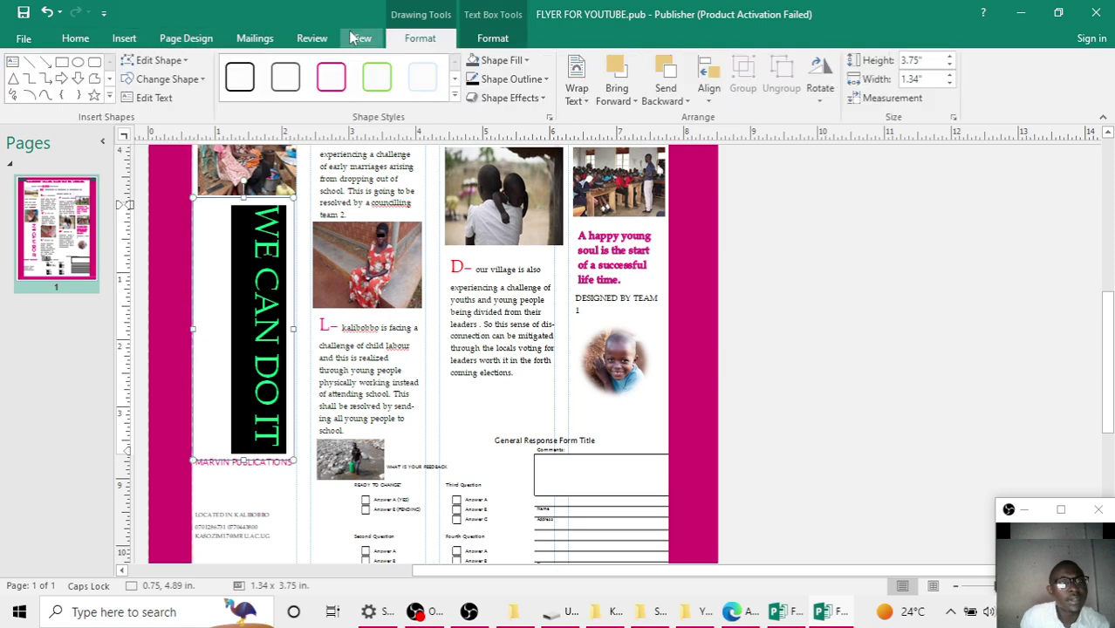
click(363, 38)
click(493, 38)
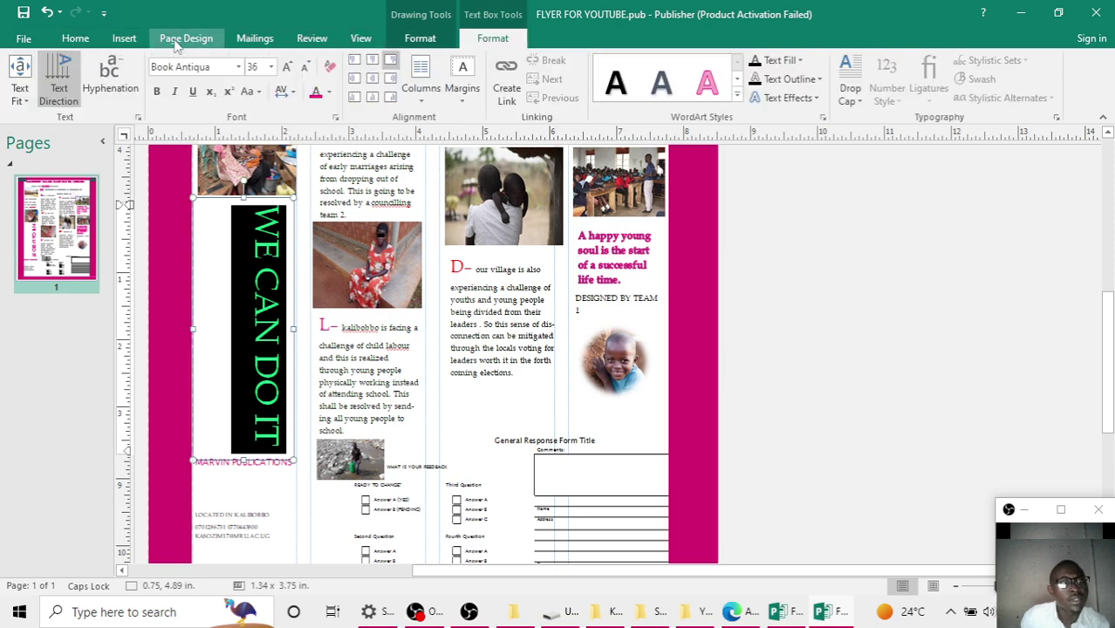
click(58, 88)
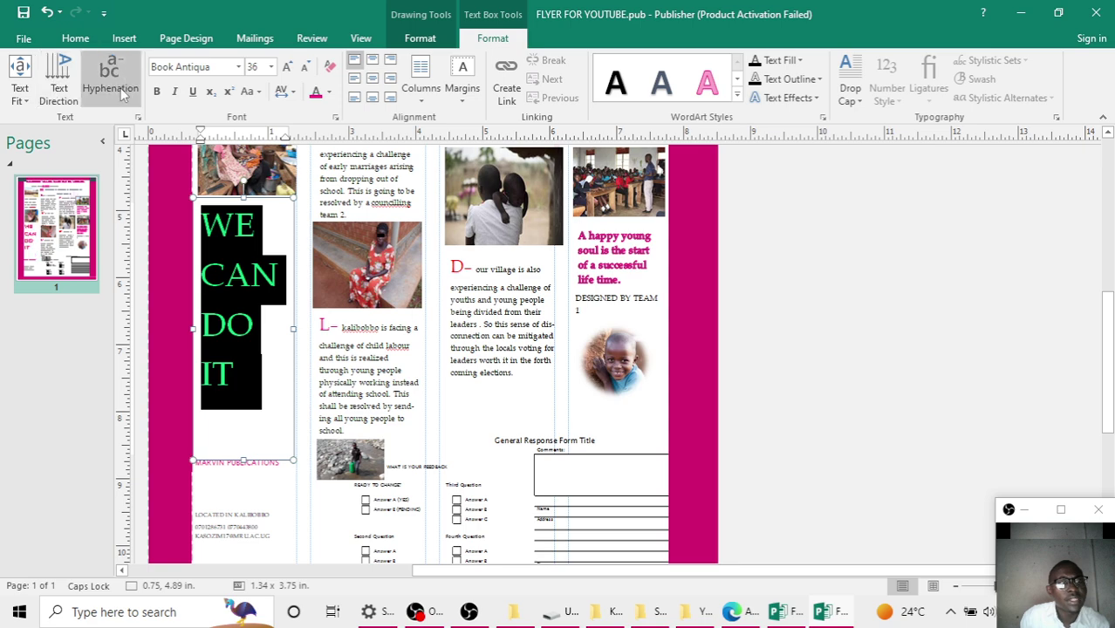
click(825, 353)
Apply the medium grey solid background to the flyer page
scroll(849, 353, up, 5)
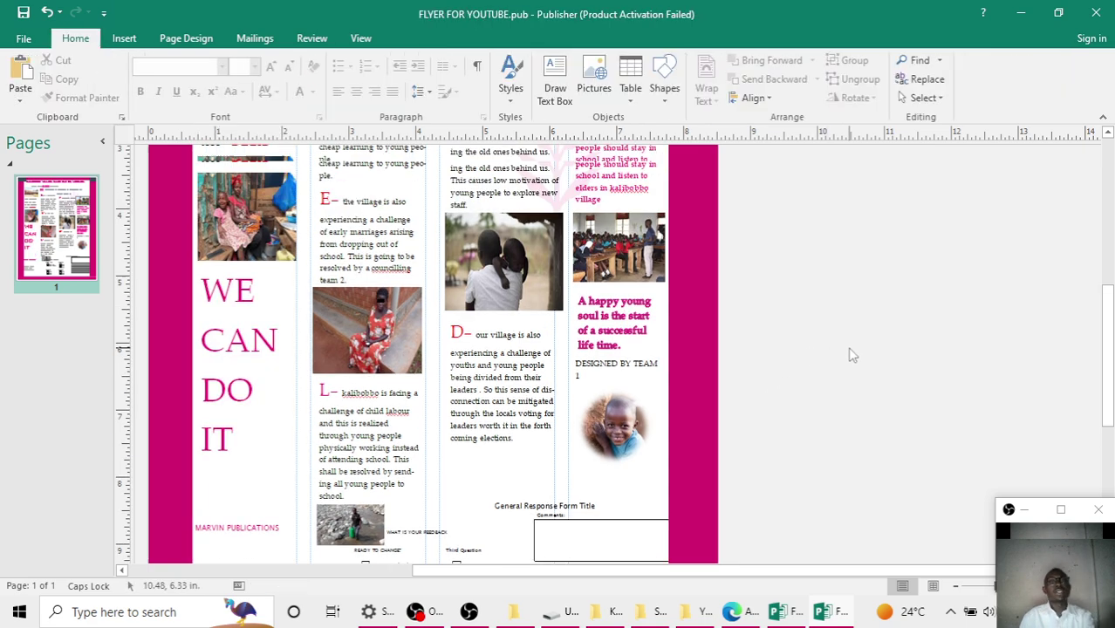
scroll(851, 354, up, 3)
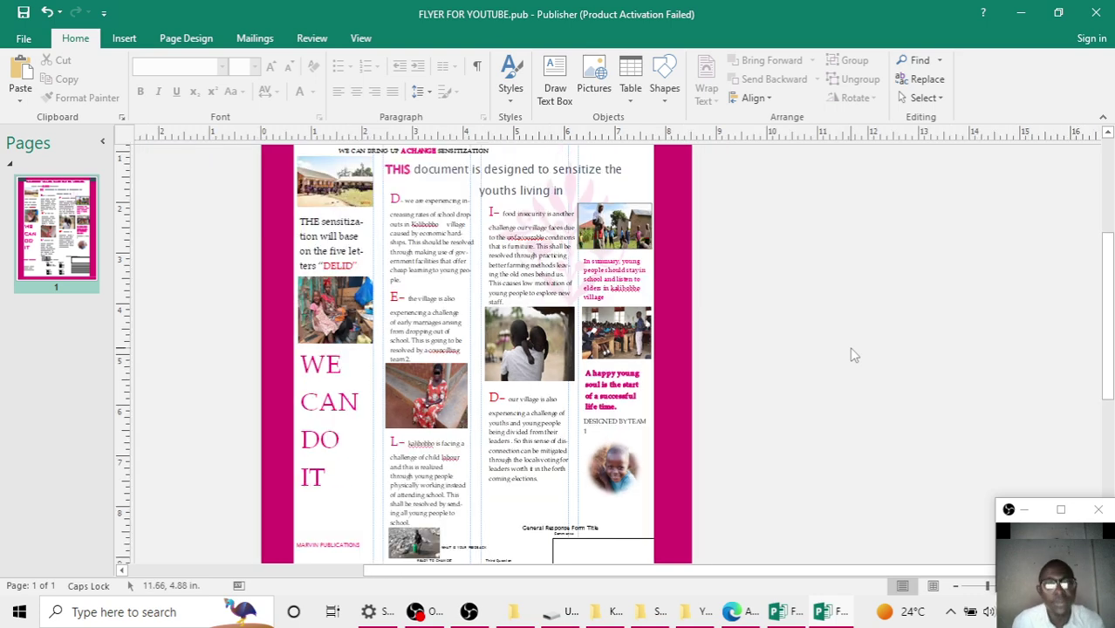
ctrl+scroll(837, 358, down, 2)
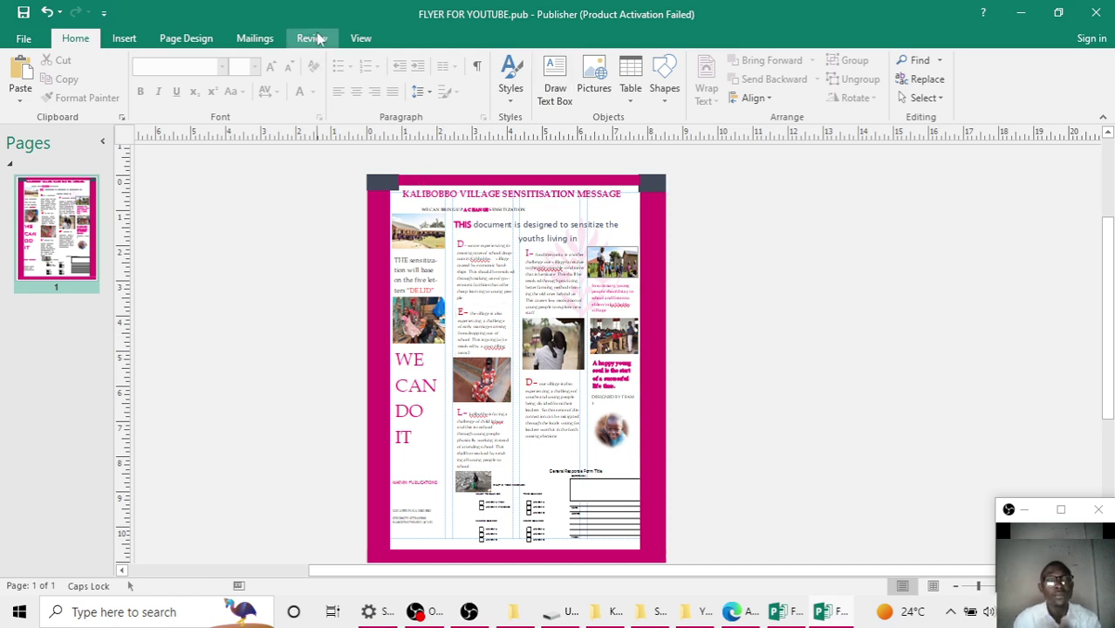
click(218, 39)
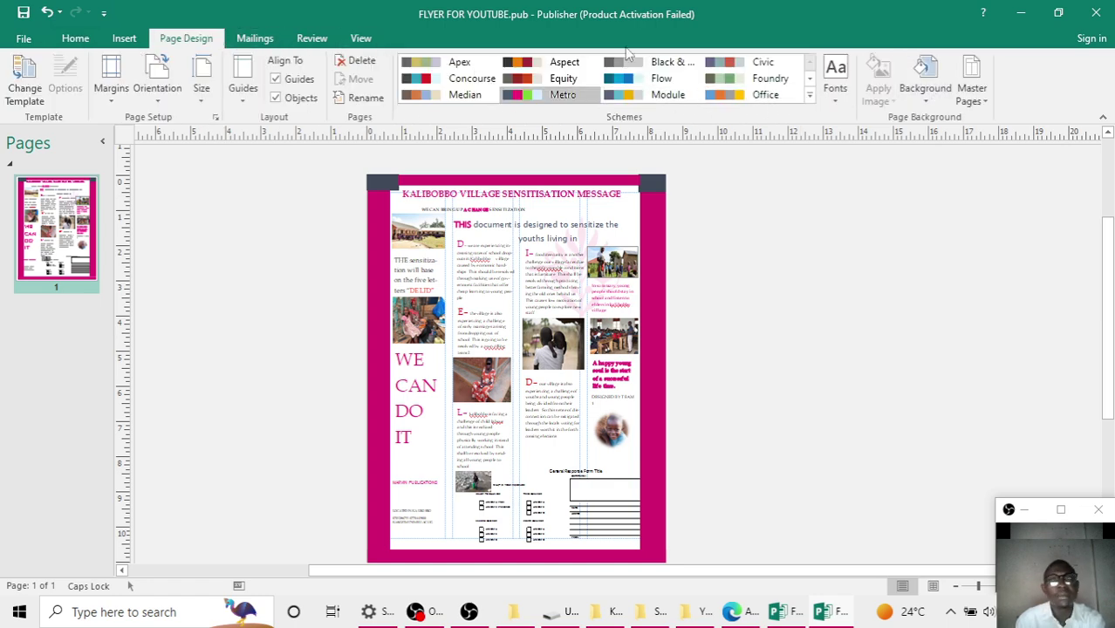
click(925, 91)
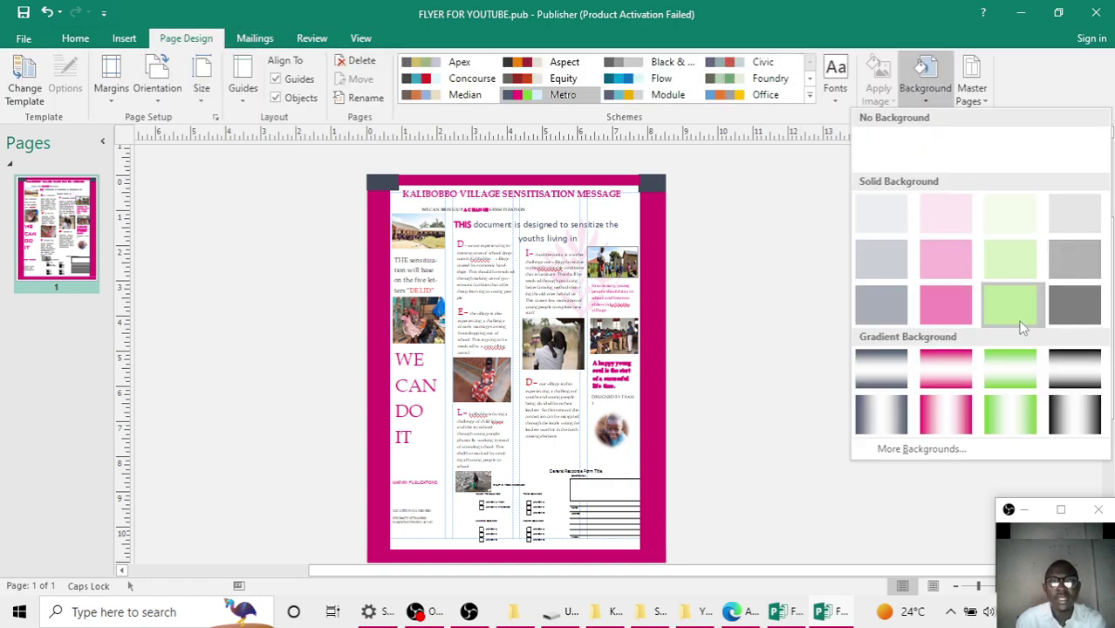
click(1075, 260)
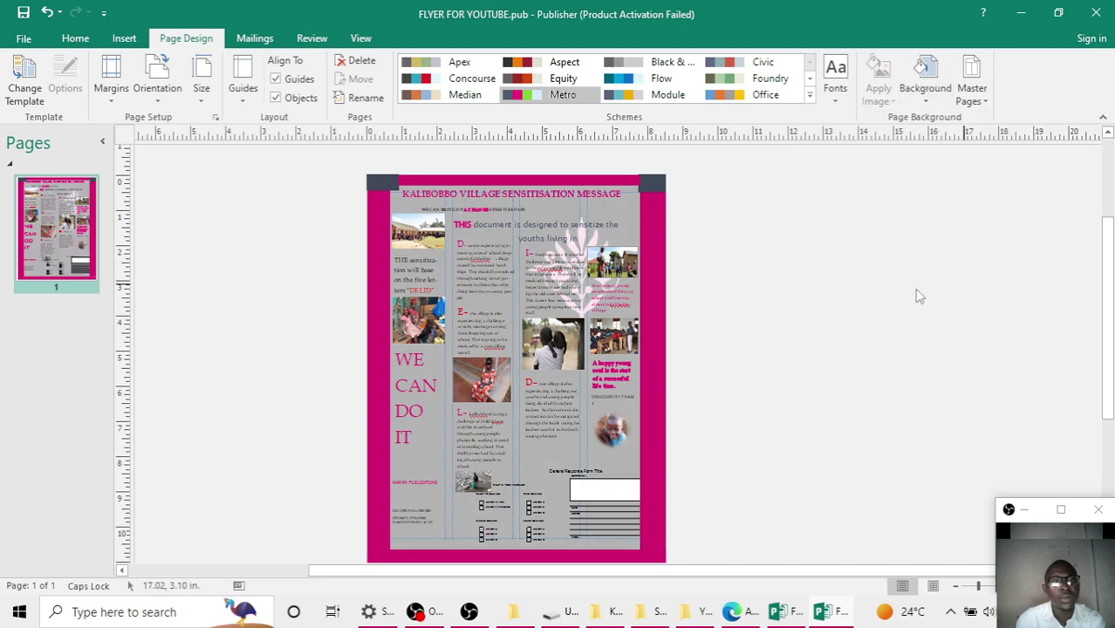
Review the whole flyer from its heading and paragraphs down to the response form, and minimize both Publisher windows
scroll(635, 282, up, 3)
scroll(629, 308, up, 2)
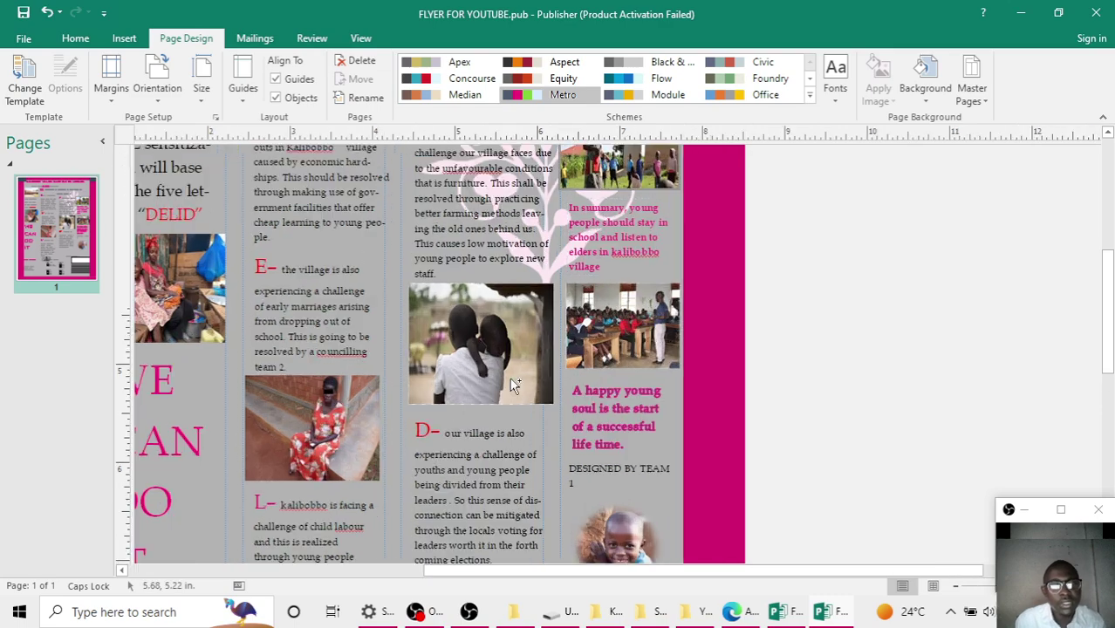
drag(845, 572, 672, 571)
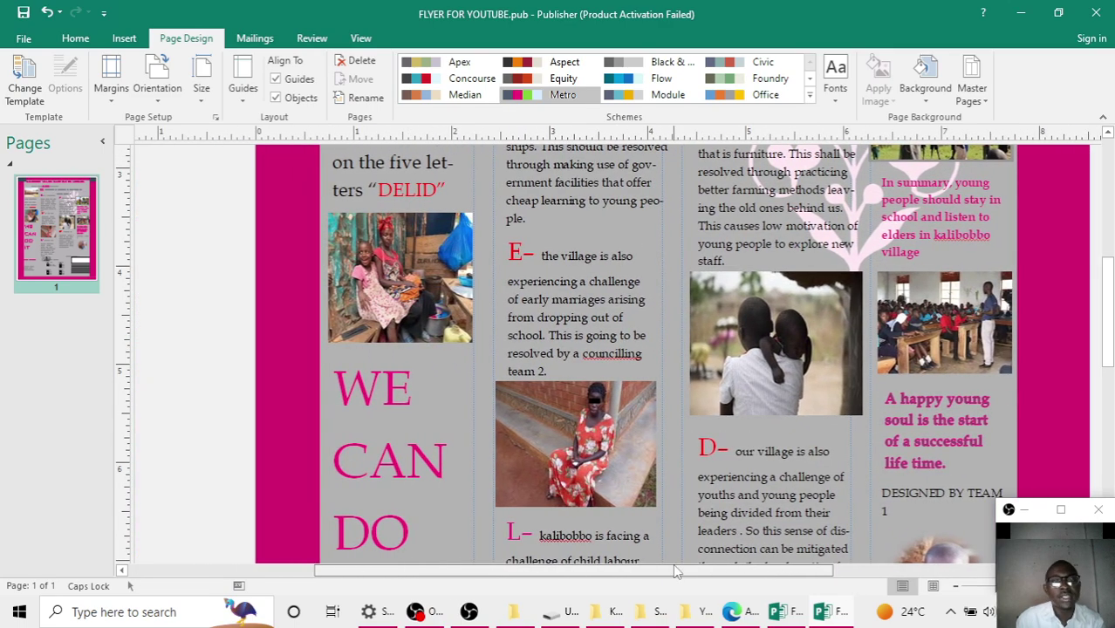
scroll(782, 436, up, 5)
scroll(782, 353, down, 4)
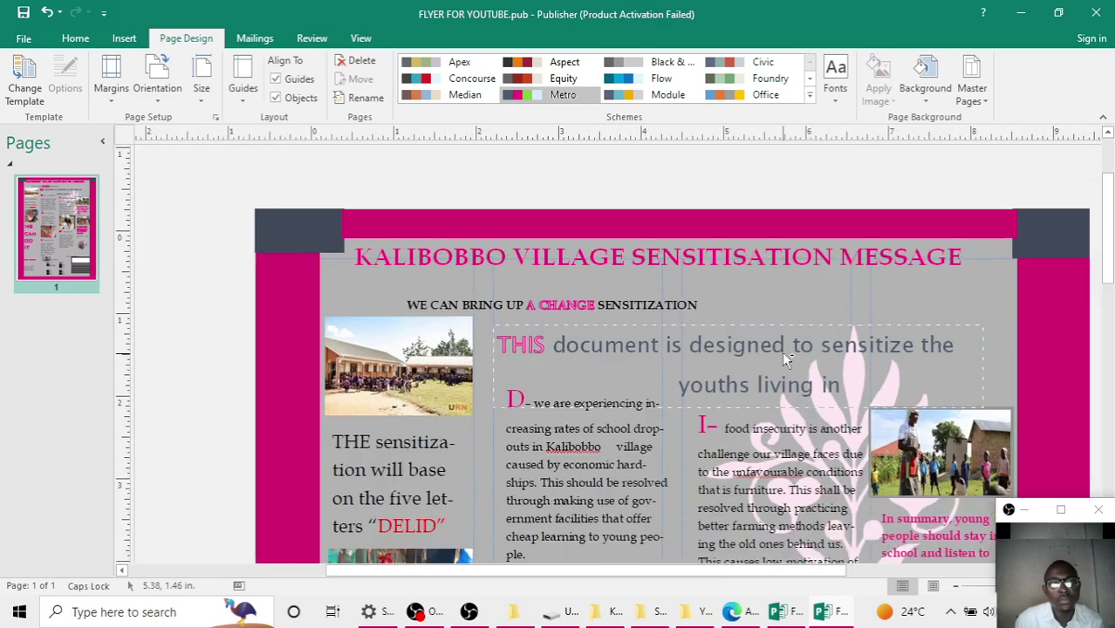
scroll(783, 388, down, 5)
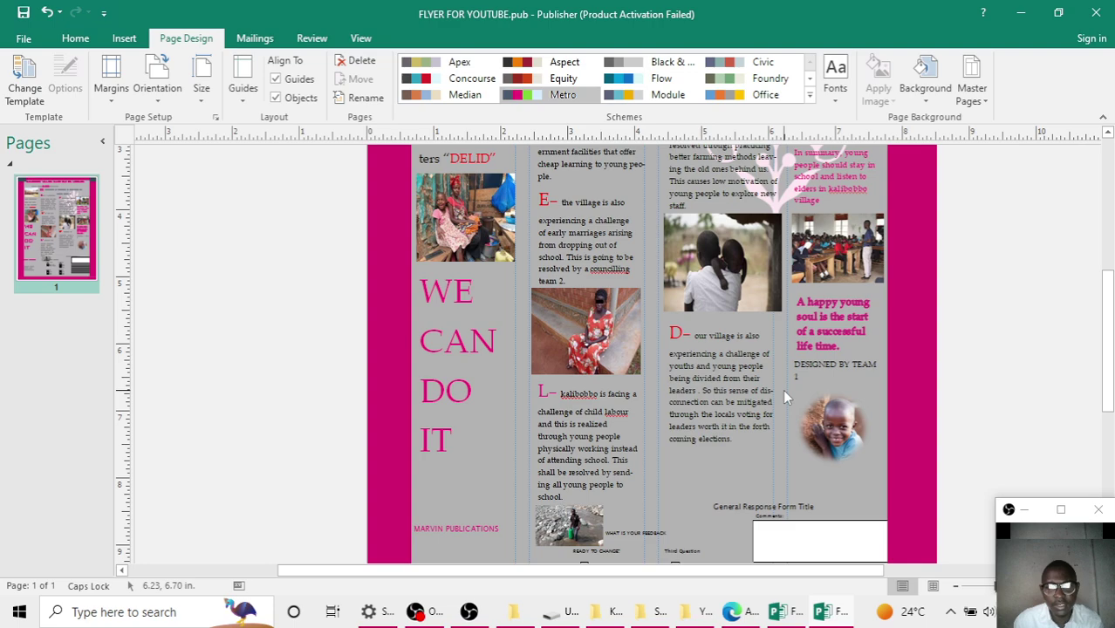
scroll(782, 398, down, 1)
scroll(783, 398, up, 4)
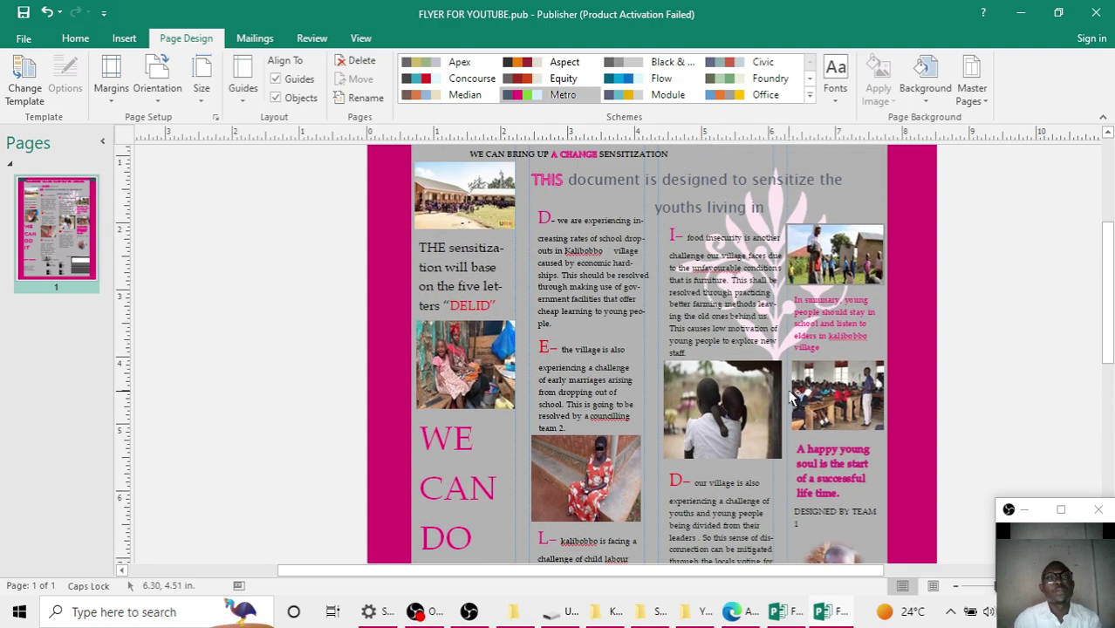
scroll(789, 396, down, 2)
scroll(790, 396, up, 4)
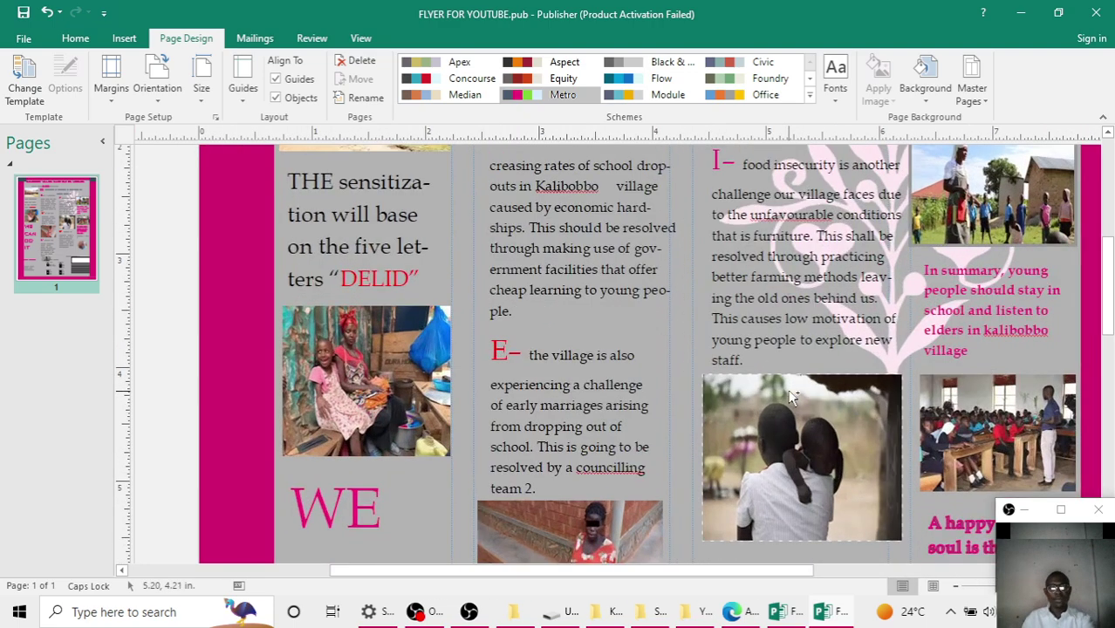
scroll(789, 397, up, 5)
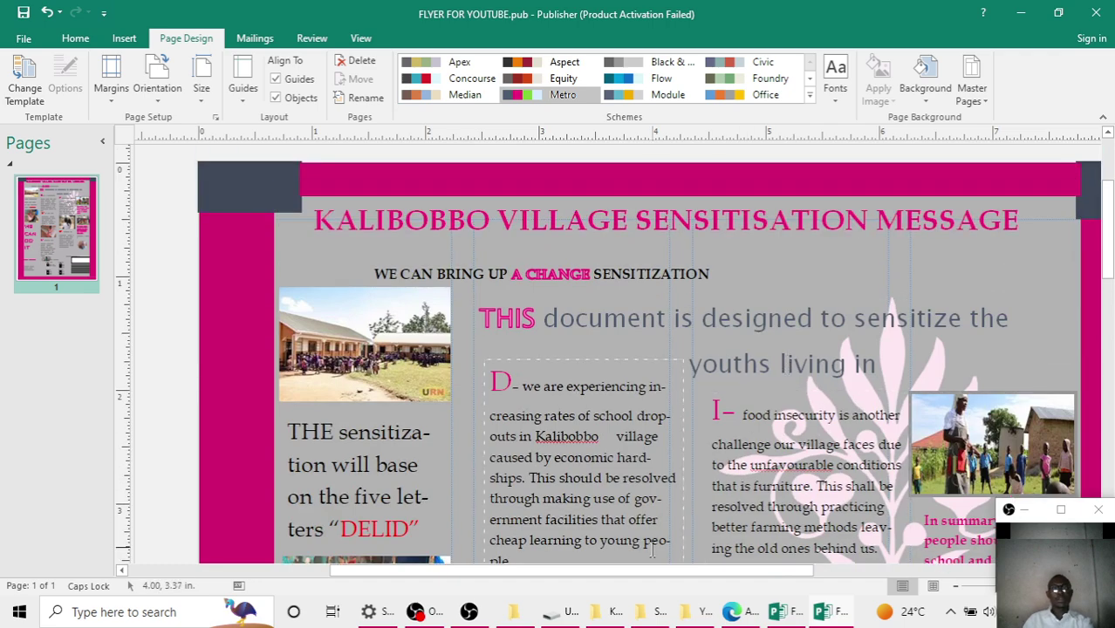
drag(654, 573, 690, 576)
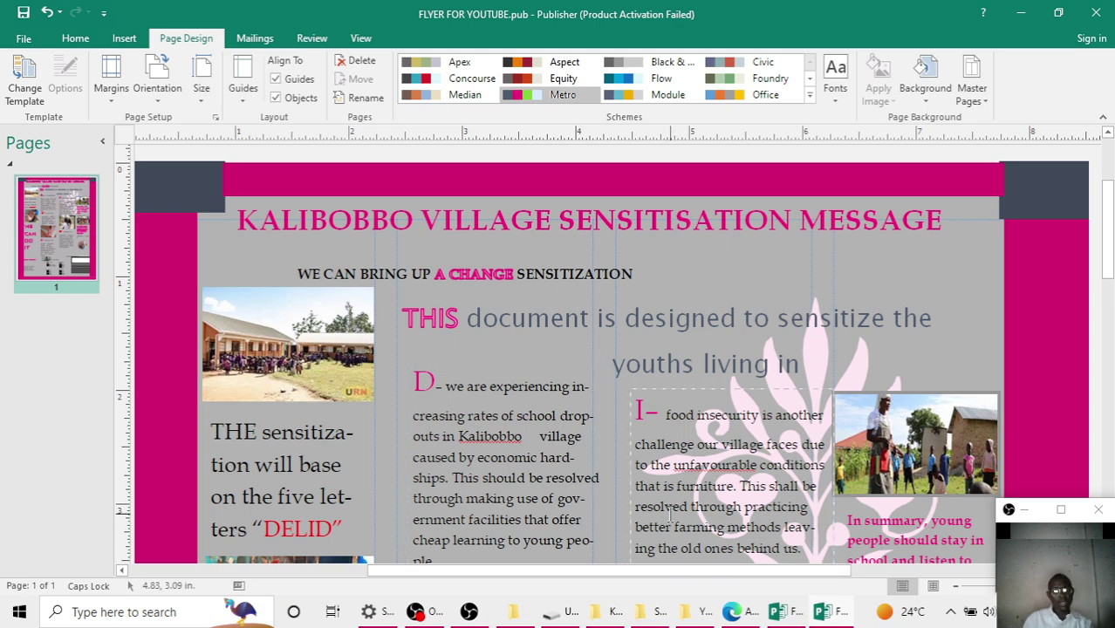
scroll(624, 449, down, 5)
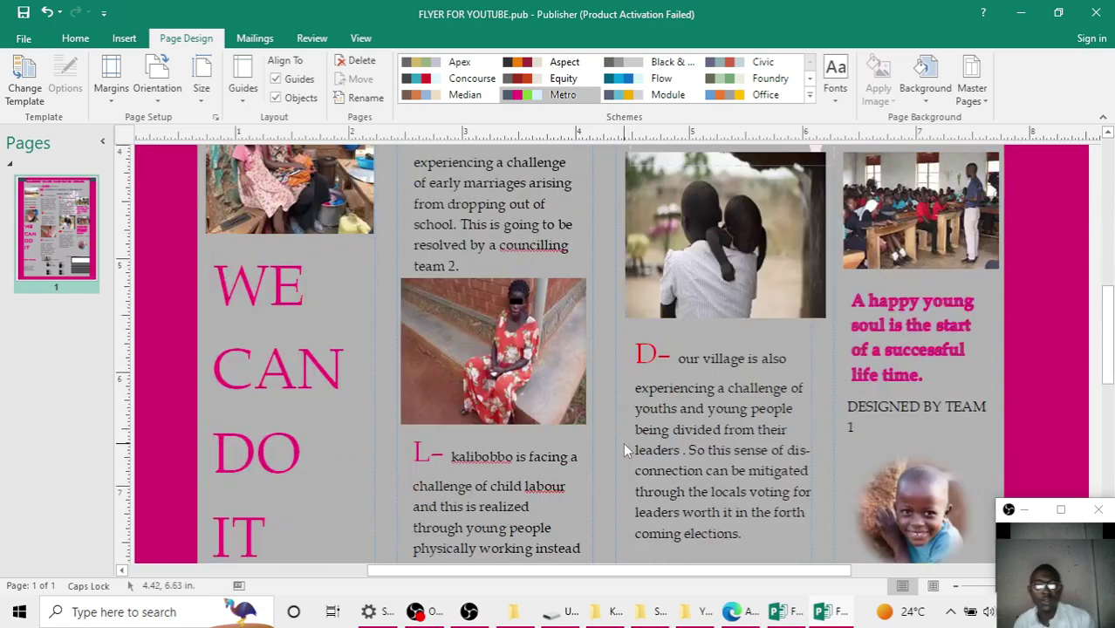
scroll(623, 445, down, 5)
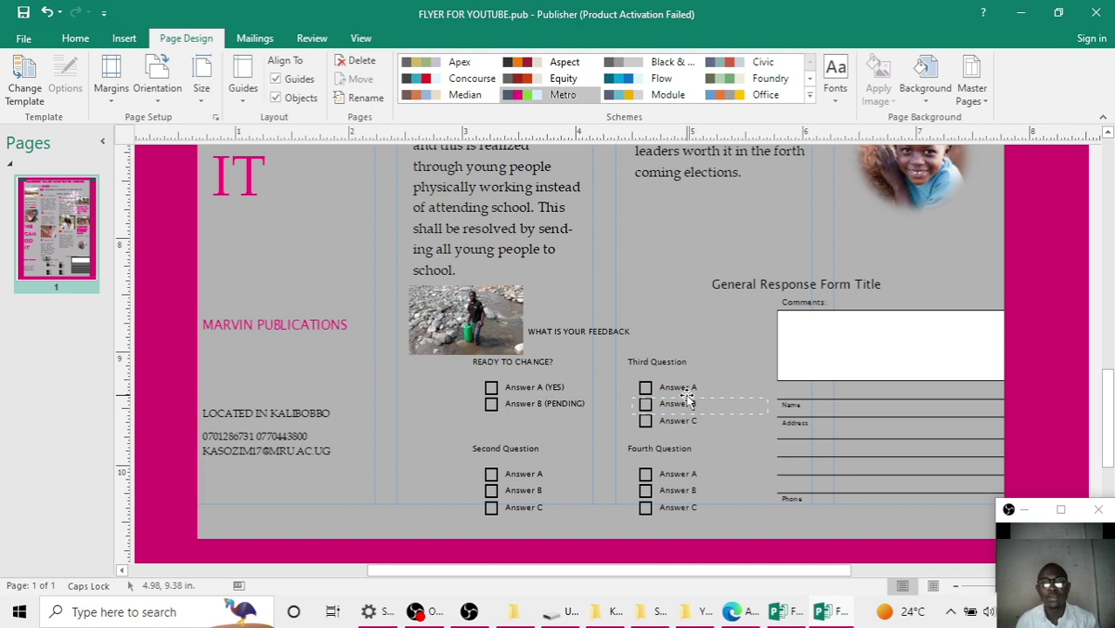
scroll(602, 403, up, 2)
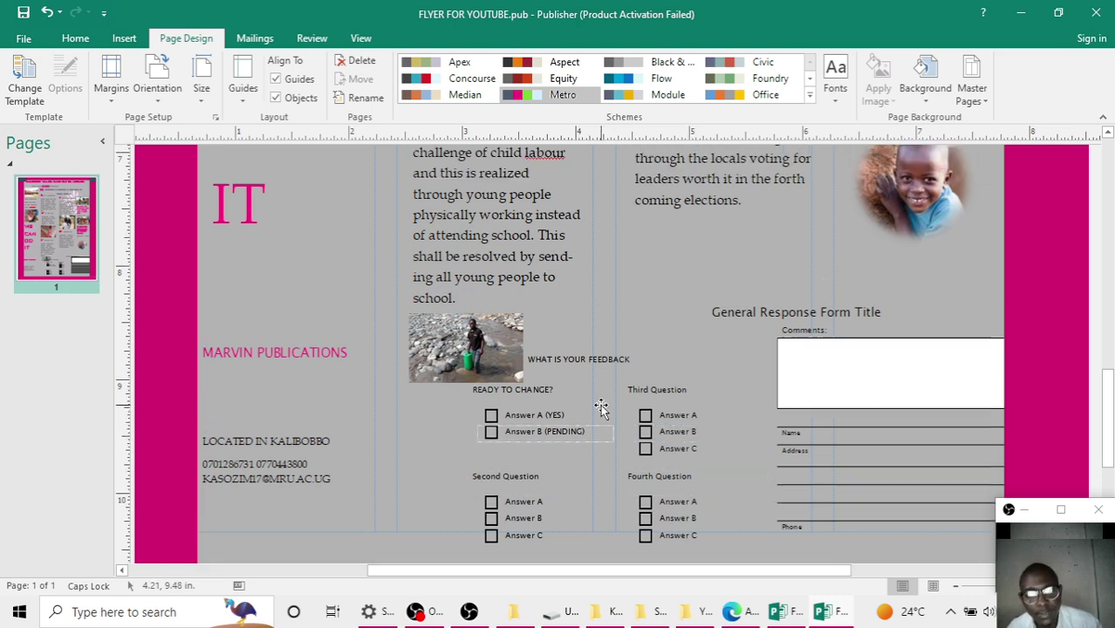
scroll(609, 392, up, 4)
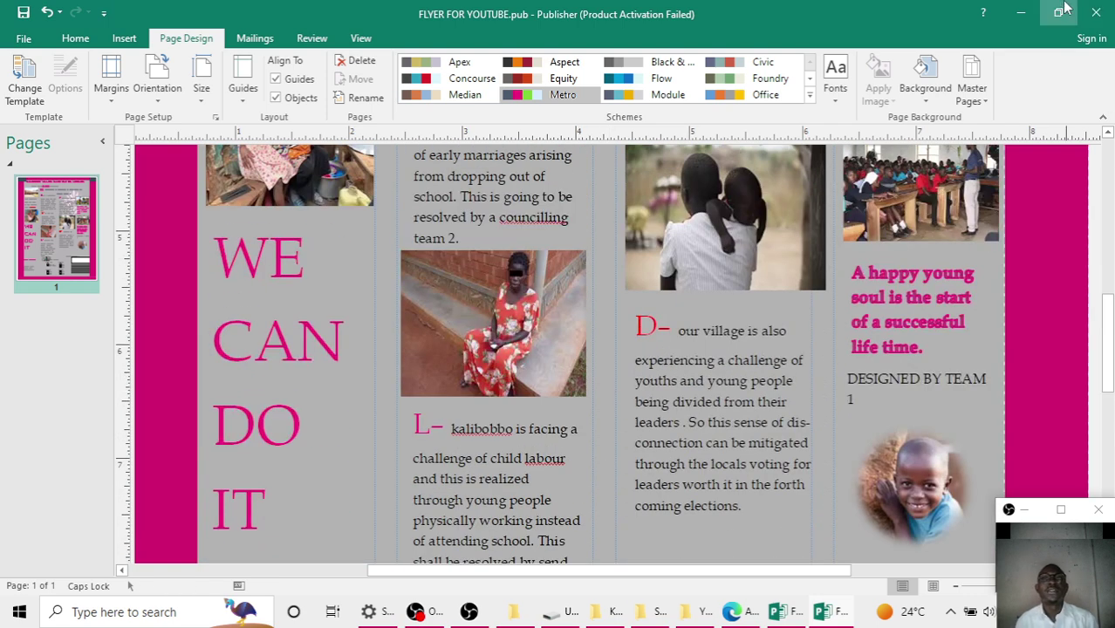
click(1021, 14)
click(1010, 13)
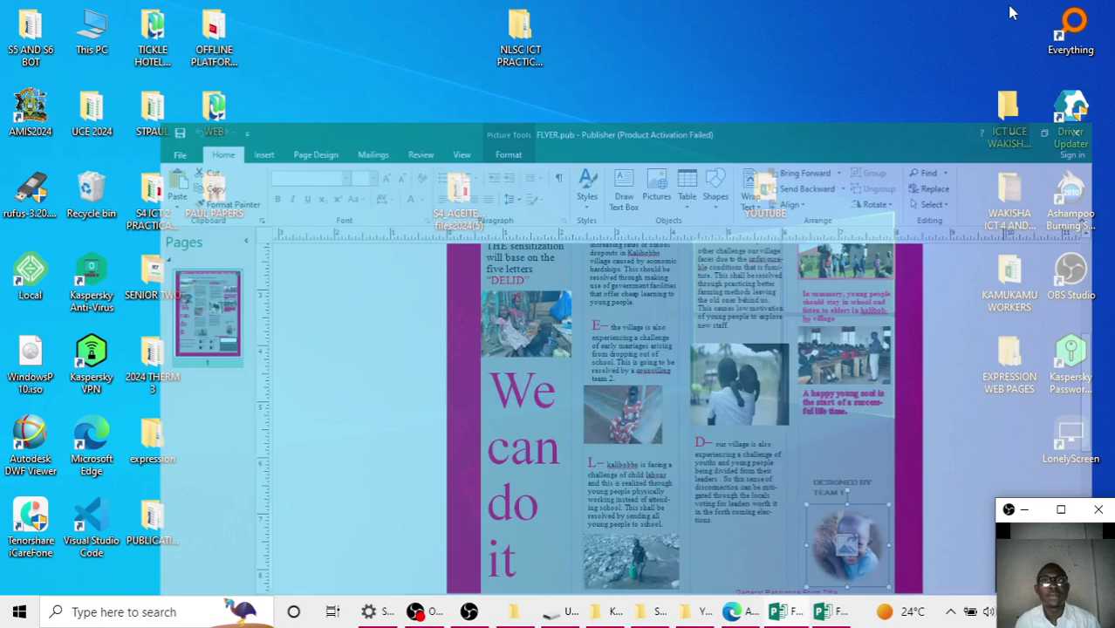